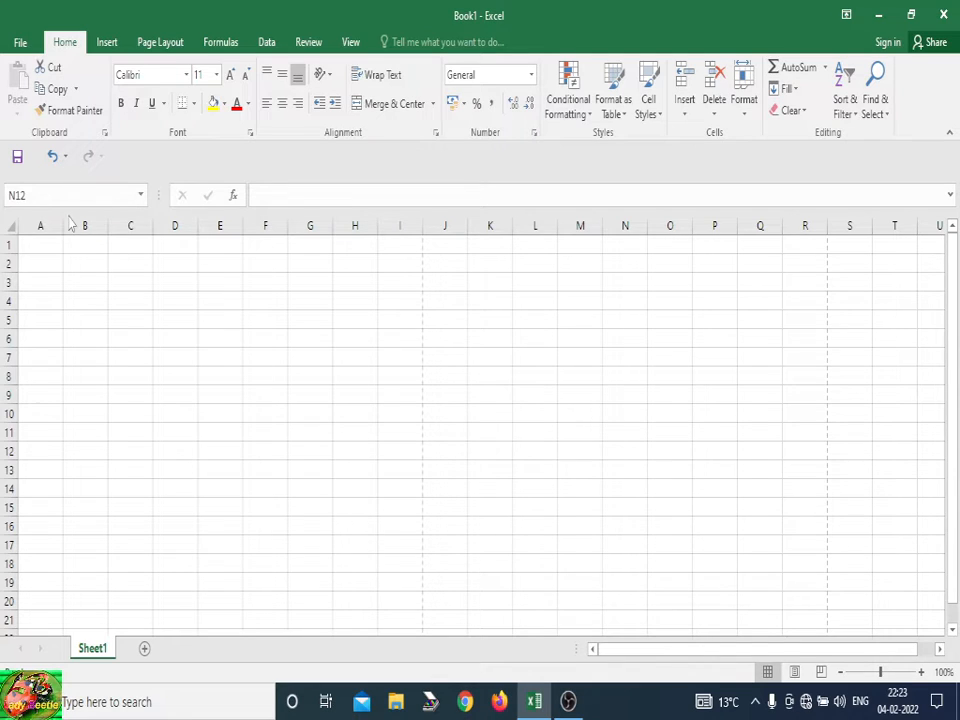
- Add a new worksheet after Sheet1 and insert another blank worksheet in front of the new one
{"action": "left_click", "coordinate": [144, 650]}
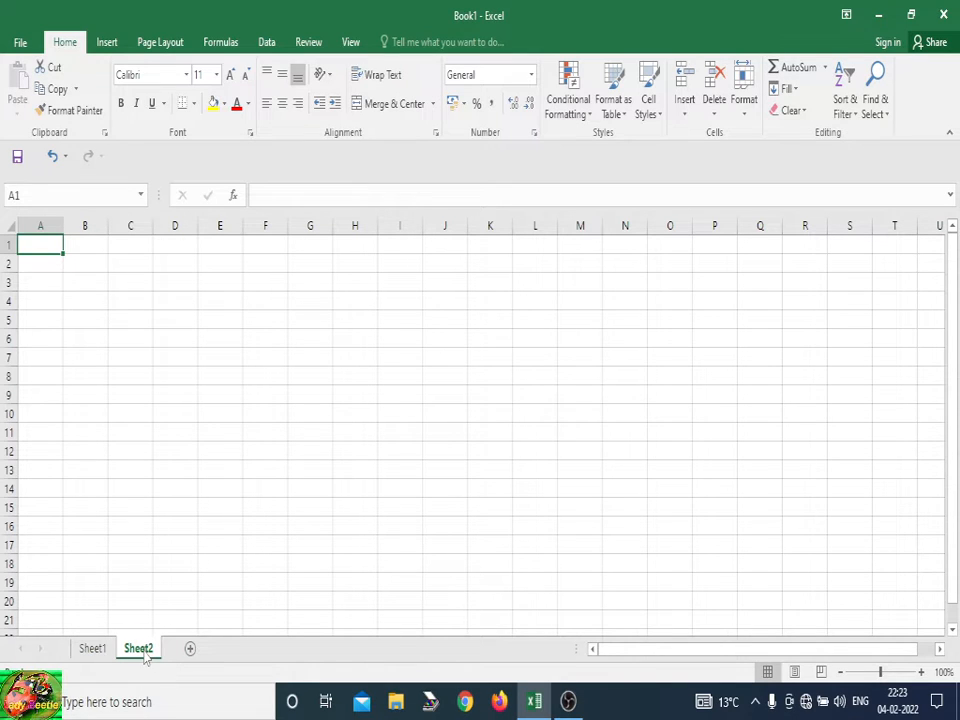
{"action": "right_click", "coordinate": [143, 650]}
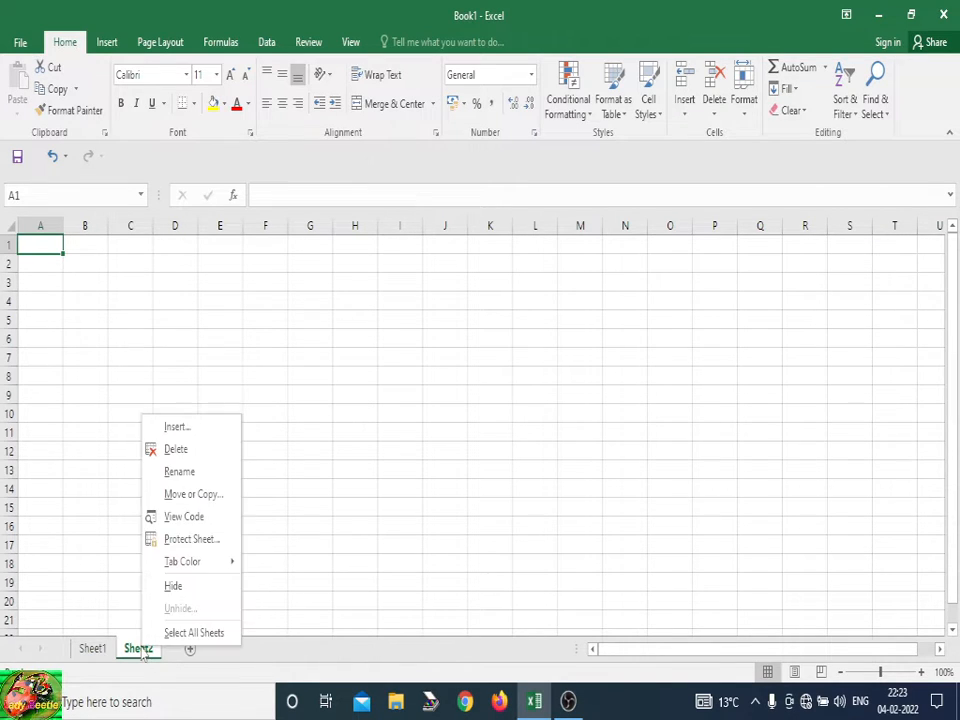
{"action": "left_click", "coordinate": [177, 428]}
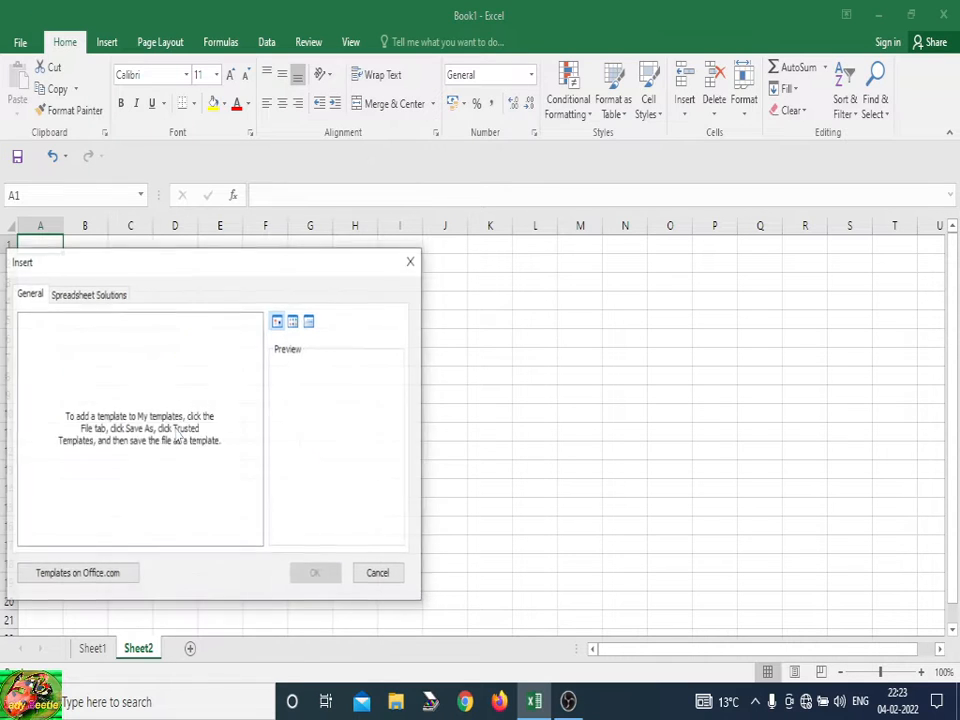
{"action": "left_click", "coordinate": [315, 574]}
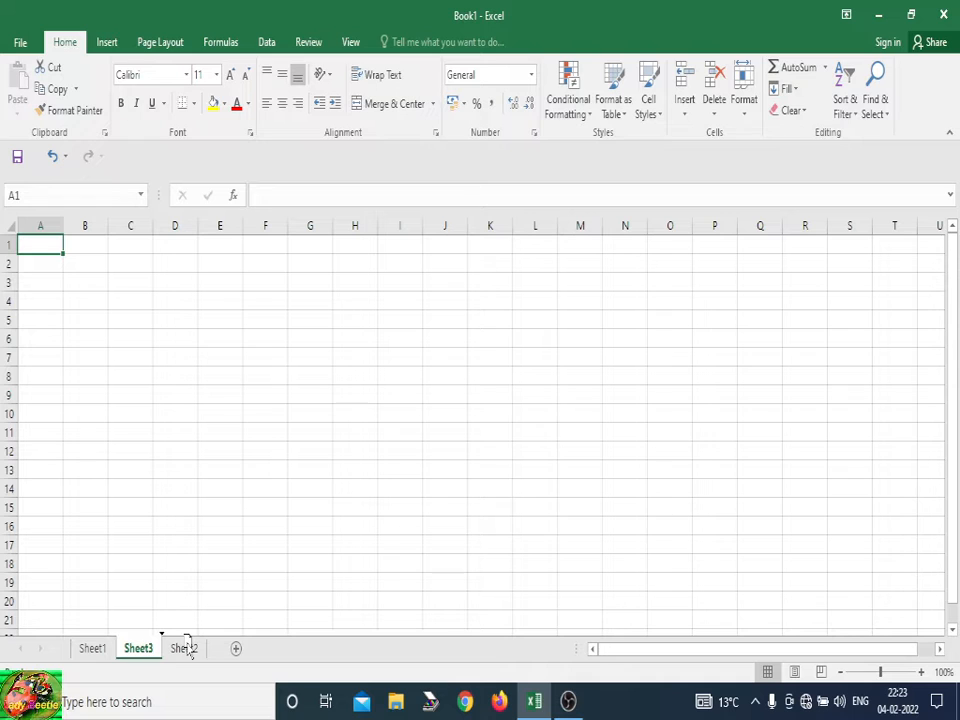
- Delete the Sheet3 worksheet from the workbook
{"action": "right_click", "coordinate": [189, 650]}
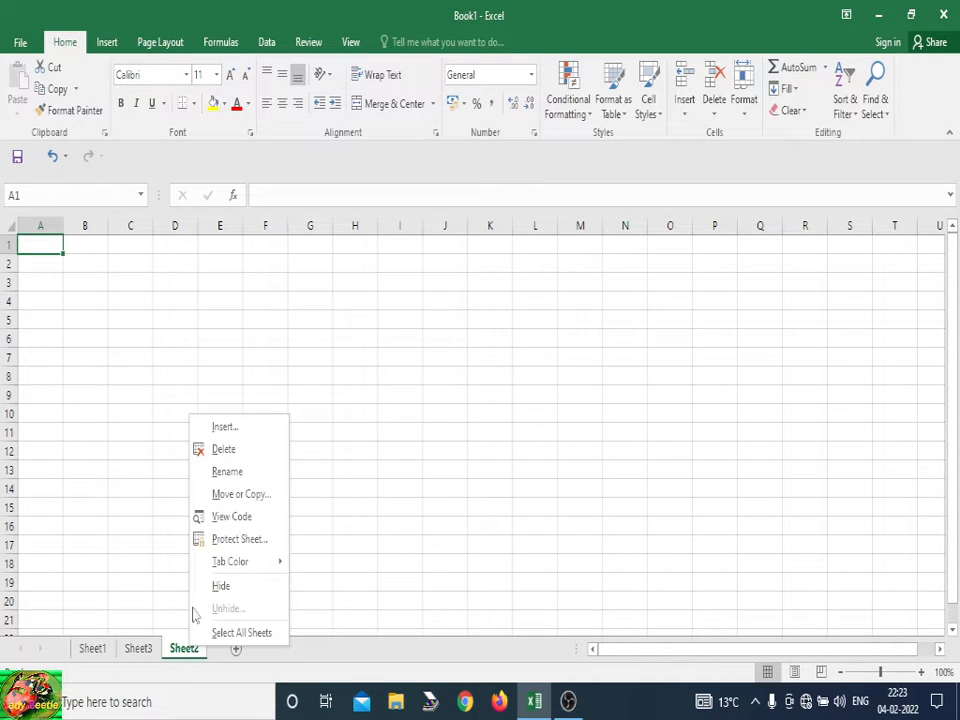
{"action": "left_click", "coordinate": [140, 650]}
{"action": "right_click", "coordinate": [139, 650]}
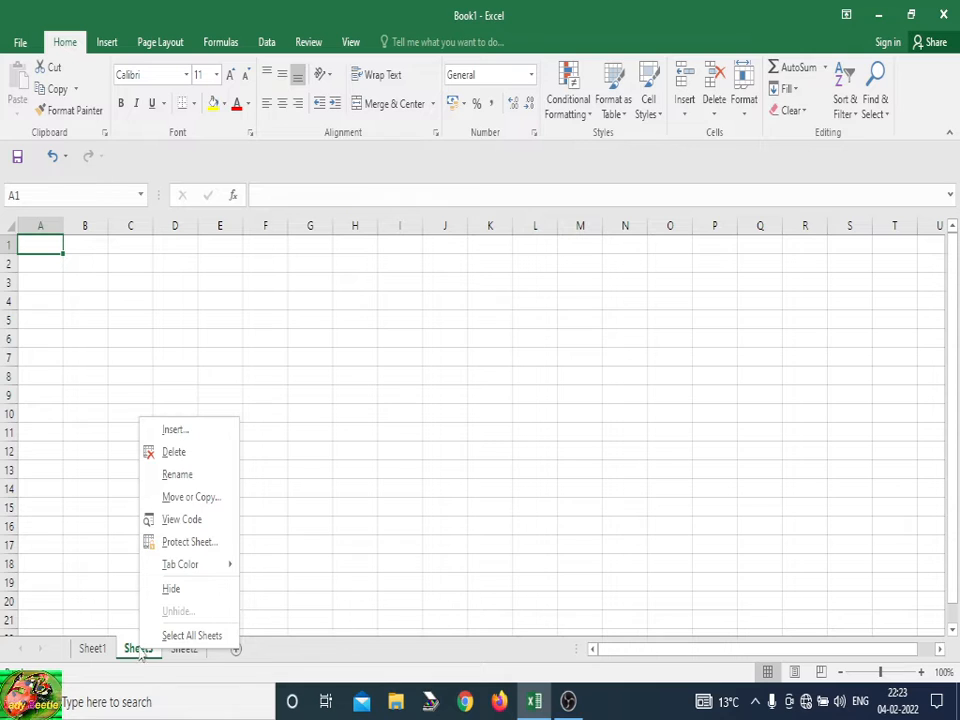
{"action": "left_click", "coordinate": [175, 452]}
- Rename Sheet2 with the person's first name
{"action": "right_click", "coordinate": [147, 651]}
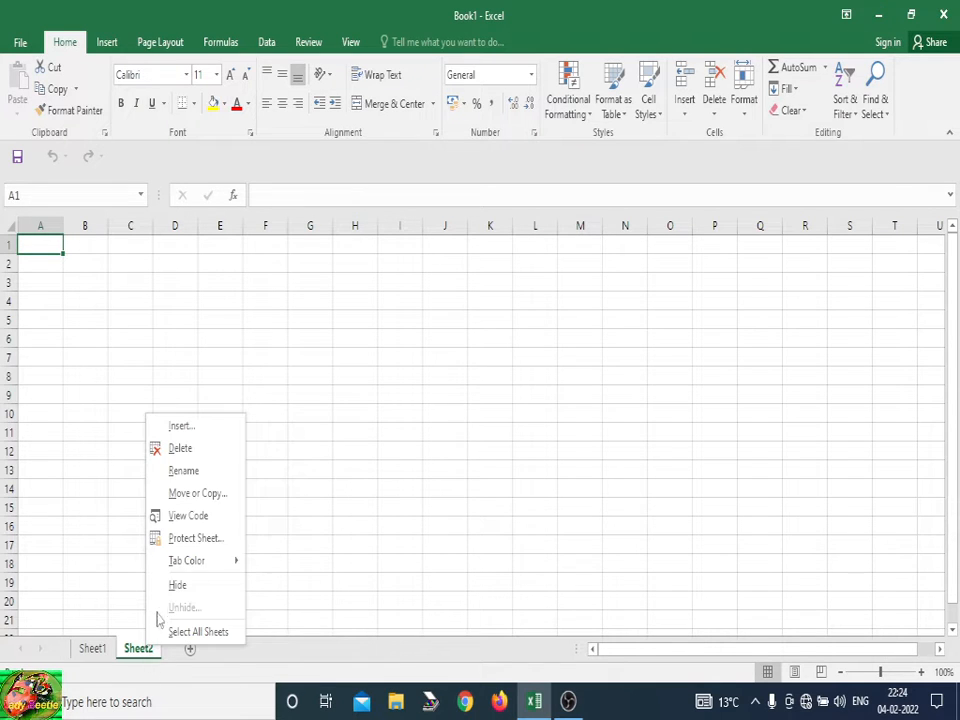
{"action": "left_click", "coordinate": [184, 471]}
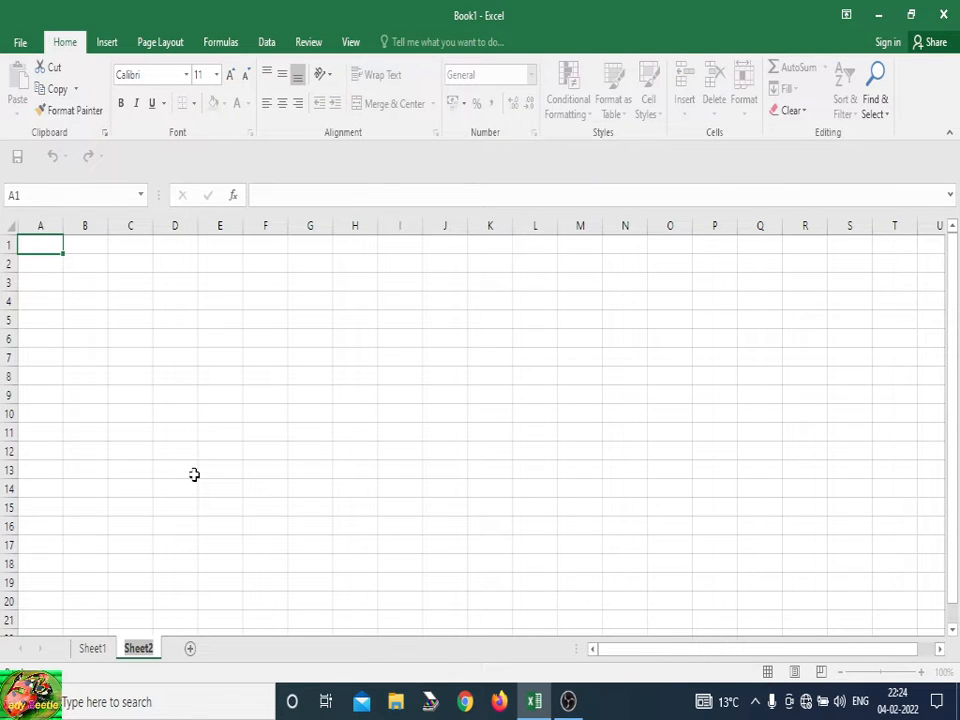
{"action": "type", "text": "yash"}
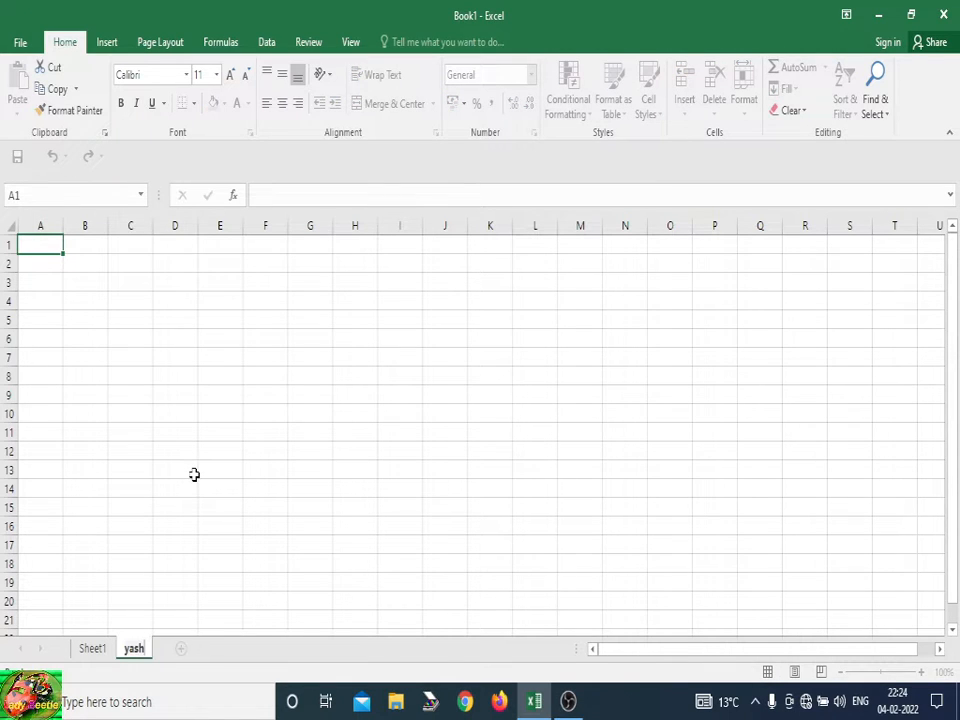
{"action": "key", "text": "Return"}
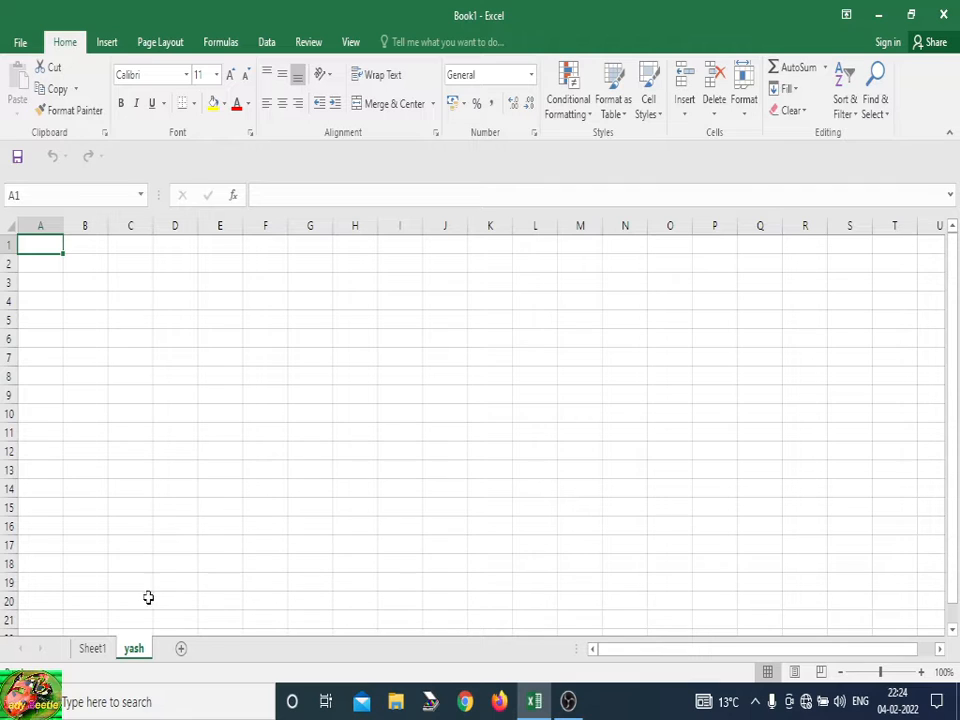
- Move the renamed worksheet in front of Sheet1
{"action": "right_click", "coordinate": [135, 650]}
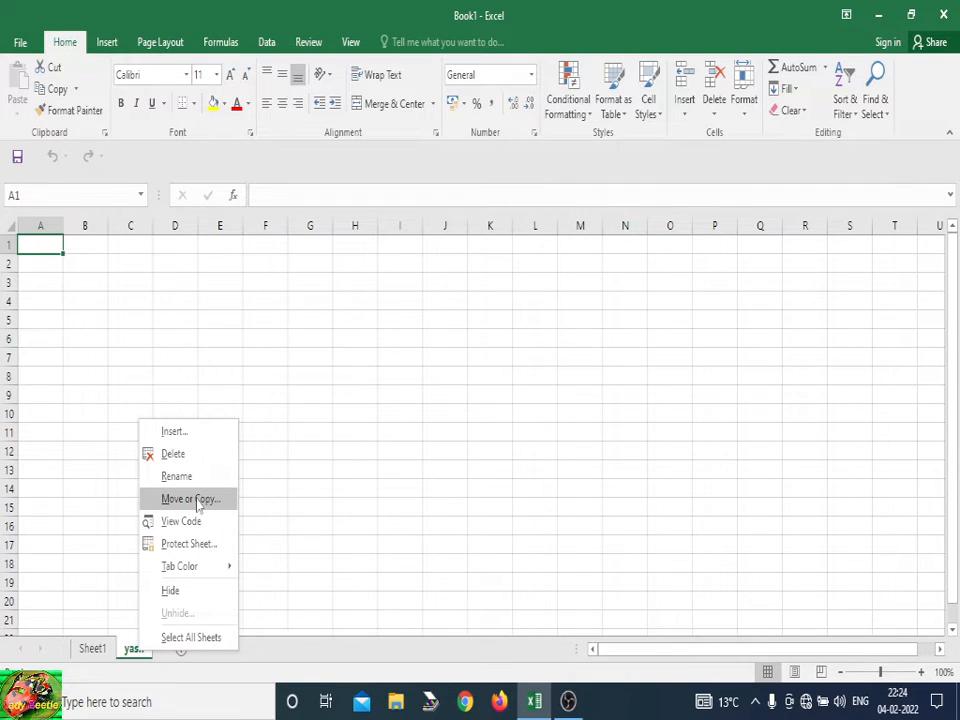
{"action": "left_click", "coordinate": [110, 557]}
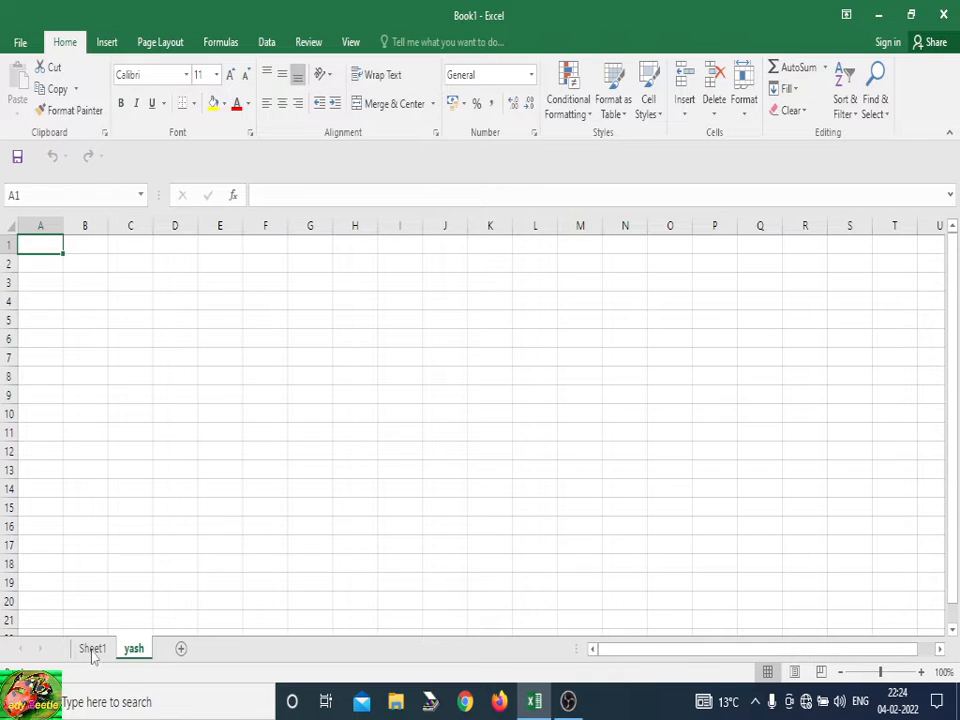
{"action": "left_click_drag", "start_coordinate": [92, 652], "coordinate": [75, 645]}
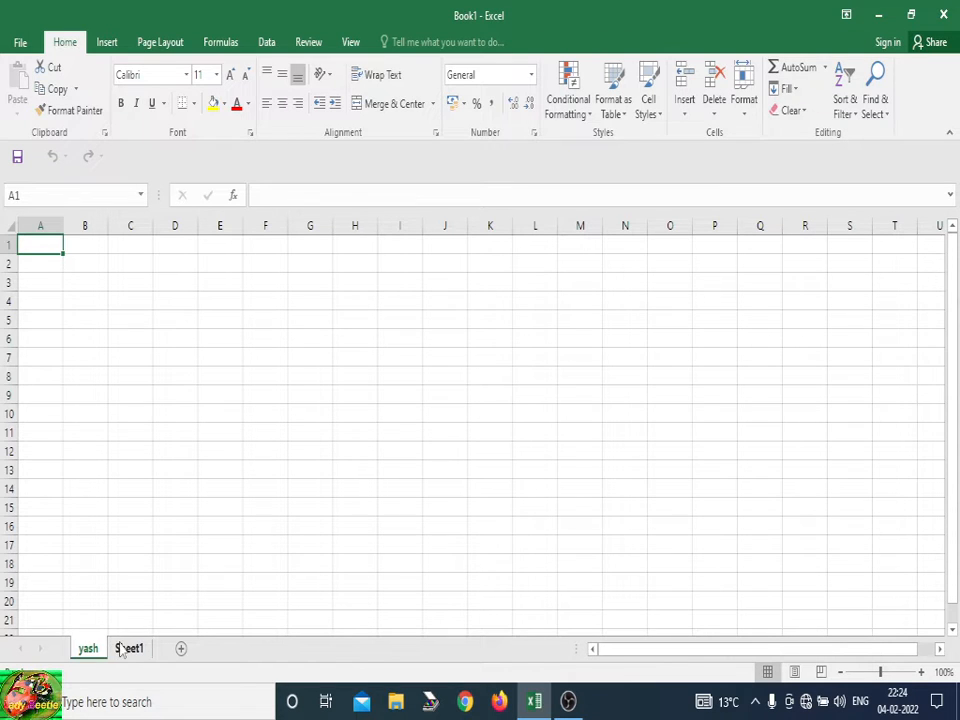
- Create a copy of Sheet1 within Book1, placed before Sheet1
{"action": "right_click", "coordinate": [125, 649]}
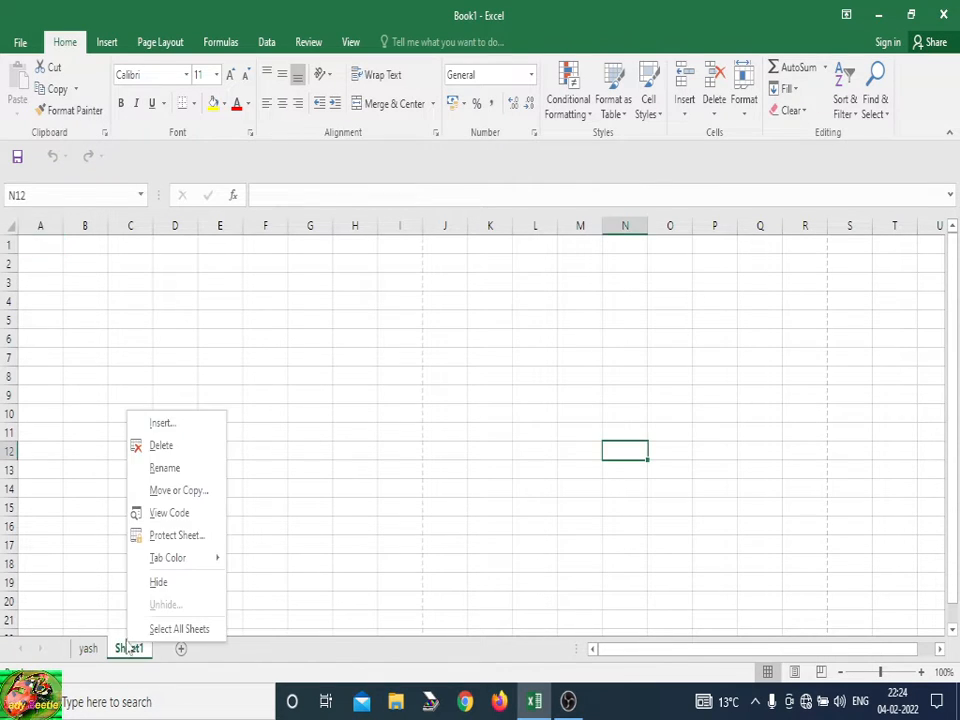
{"action": "left_click", "coordinate": [166, 491]}
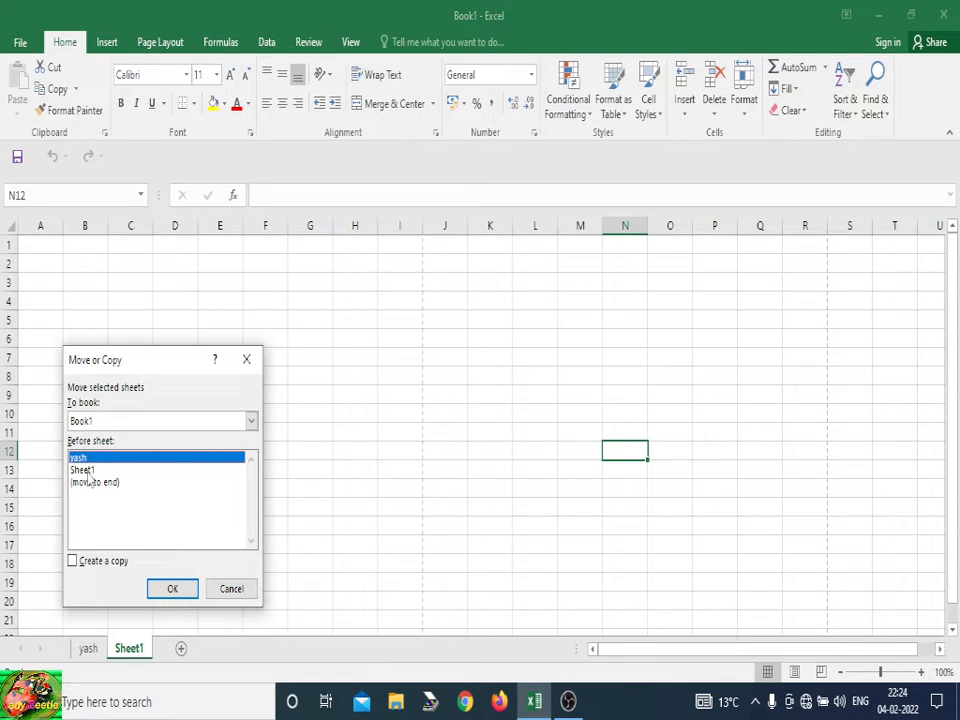
{"action": "key", "text": "Down"}
{"action": "left_click", "coordinate": [72, 562]}
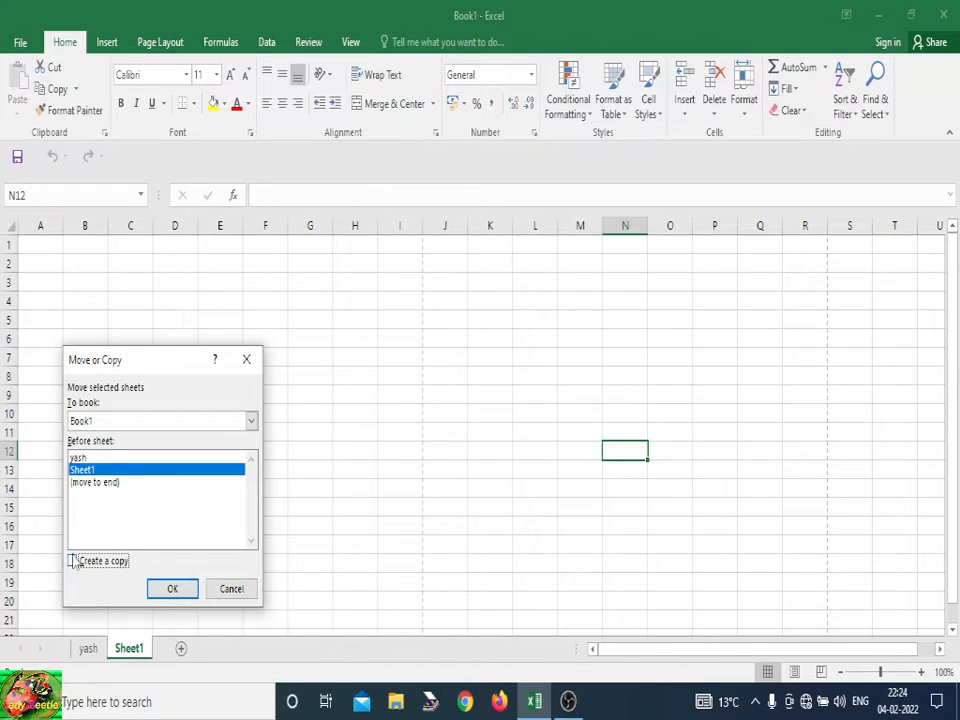
{"action": "left_click", "coordinate": [172, 589]}
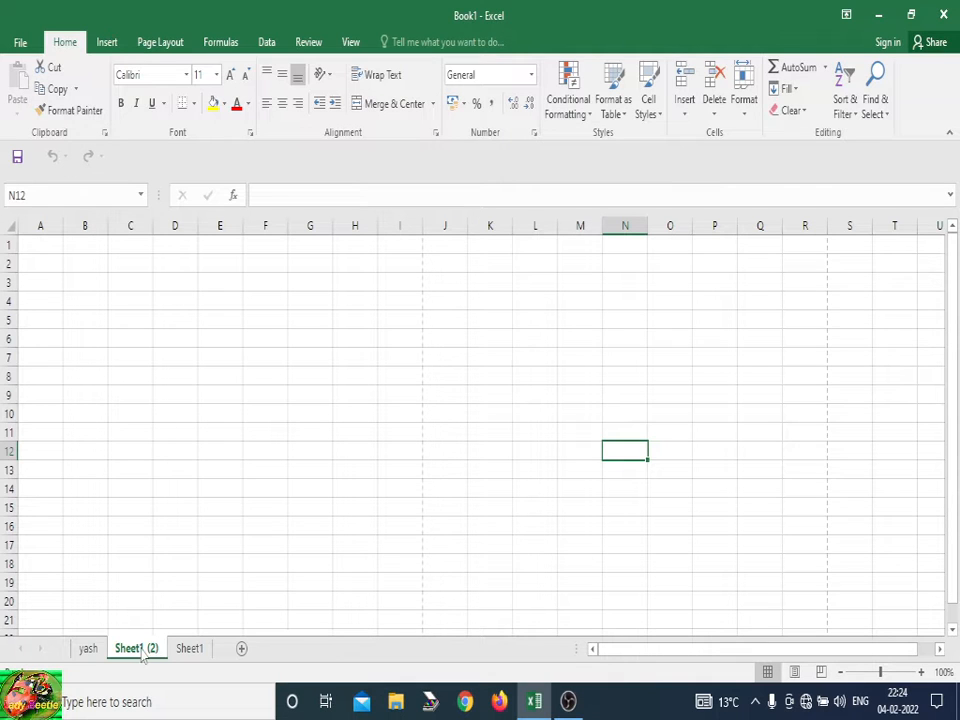
- View the VBA code window of the Sheet1 (2) worksheet and close the code editor
{"action": "right_click", "coordinate": [143, 645]}
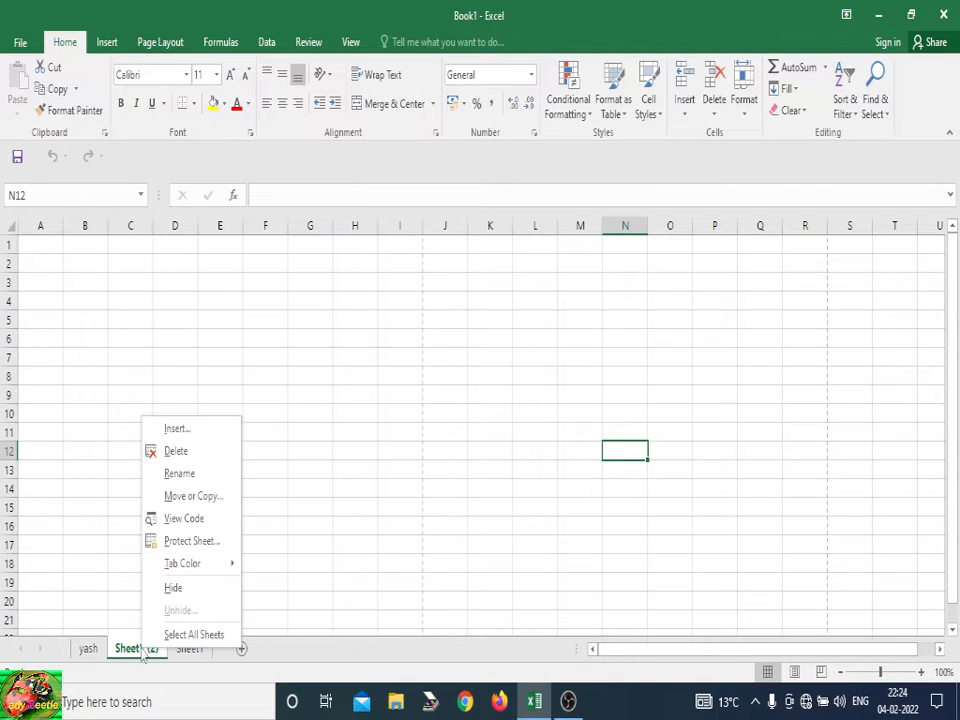
{"action": "left_click", "coordinate": [174, 522]}
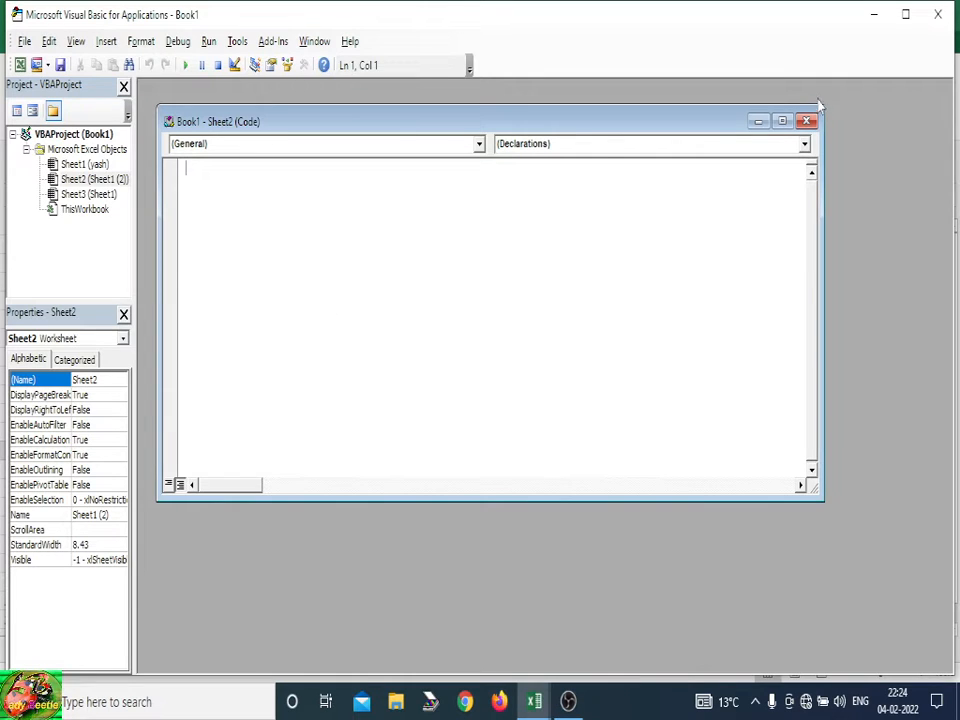
{"action": "left_click", "coordinate": [938, 14]}
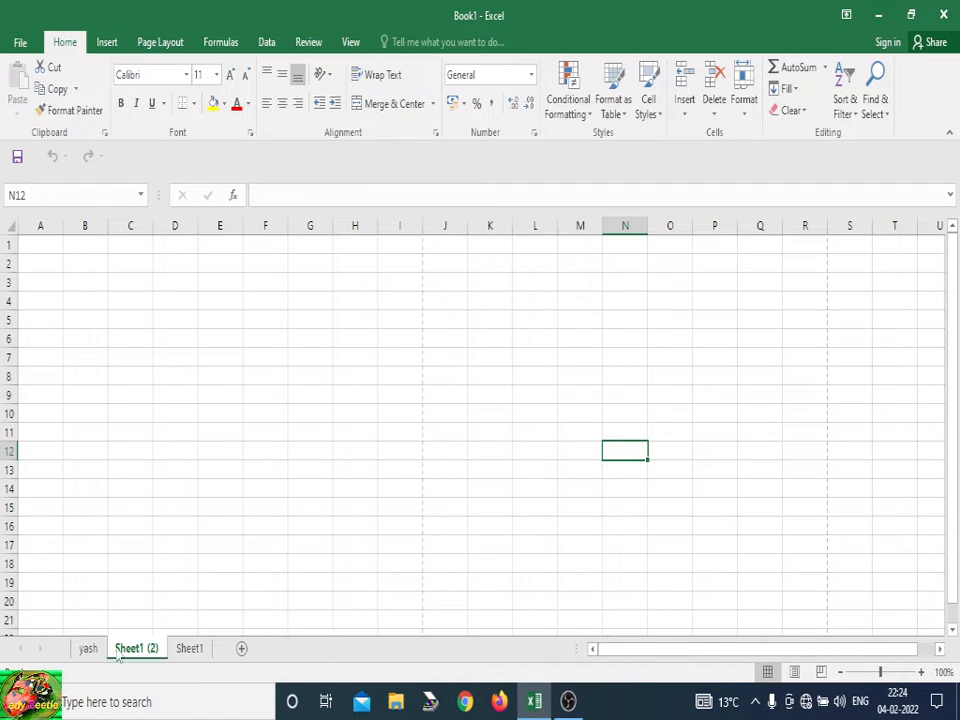
- Protect the Sheet1 (2) worksheet with a password, allowing only selection of locked and unlocked cells
{"action": "right_click", "coordinate": [122, 650]}
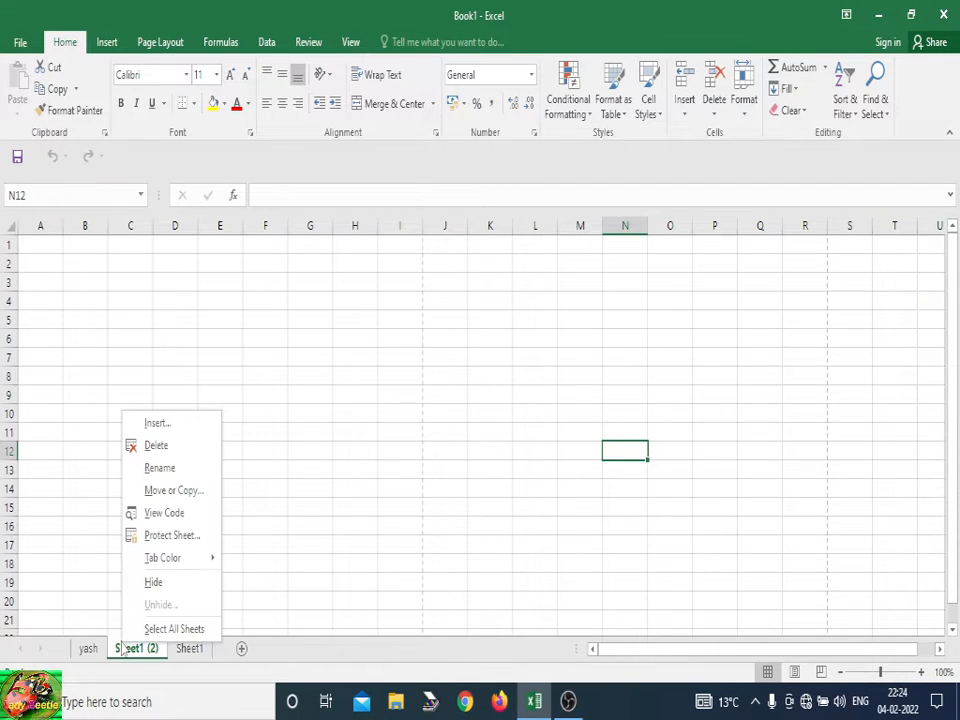
{"action": "left_click", "coordinate": [169, 540]}
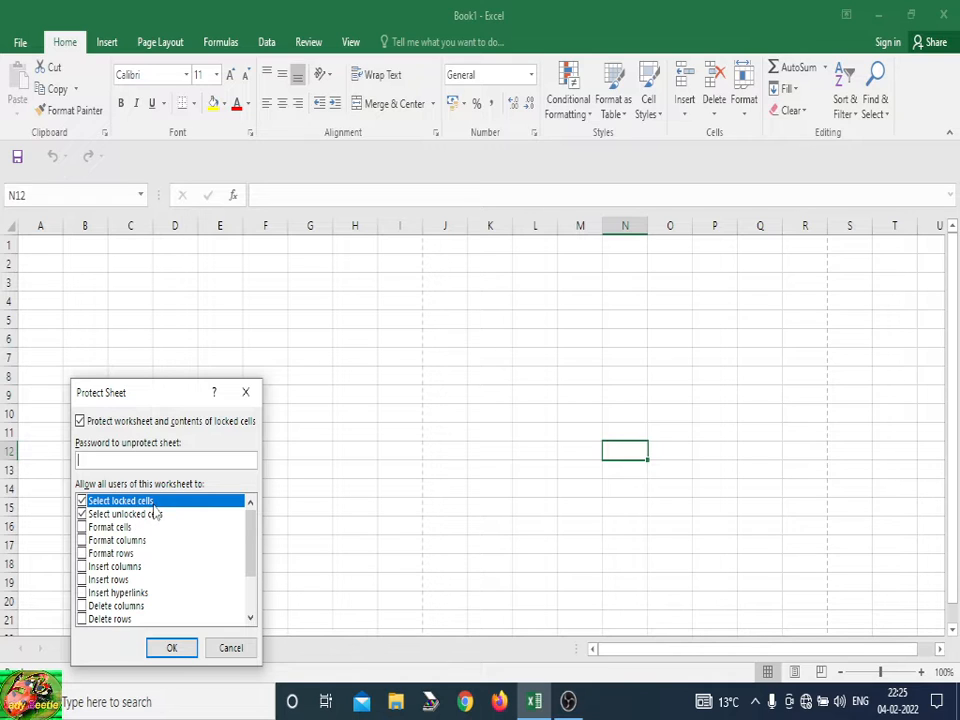
{"action": "left_click", "coordinate": [248, 555]}
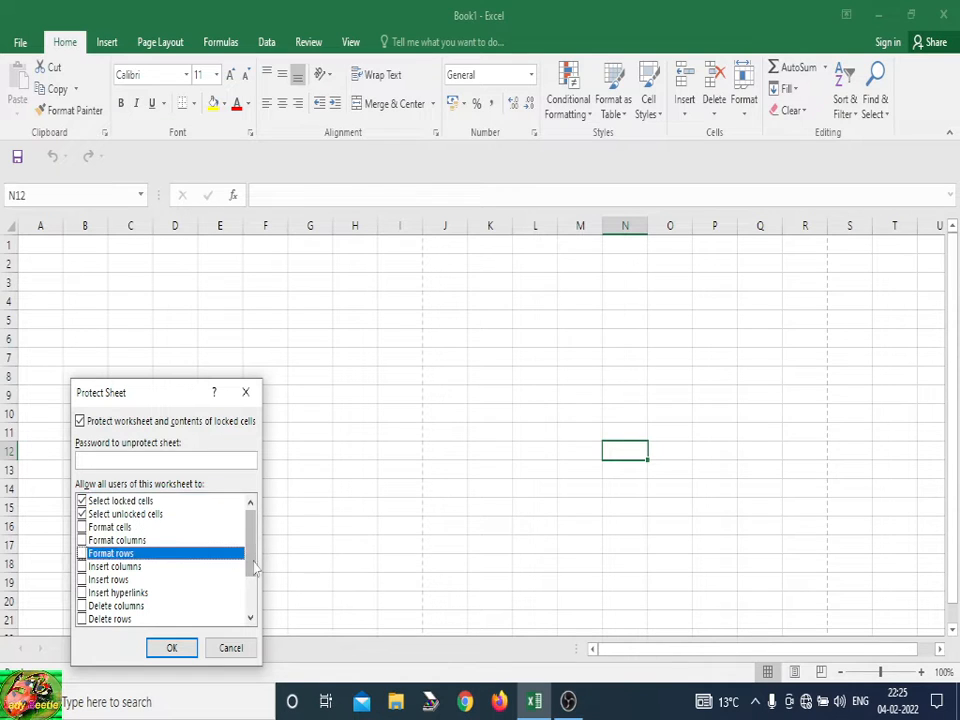
{"action": "scroll", "coordinate": [248, 555], "scroll_direction": "down", "scroll_amount": 2}
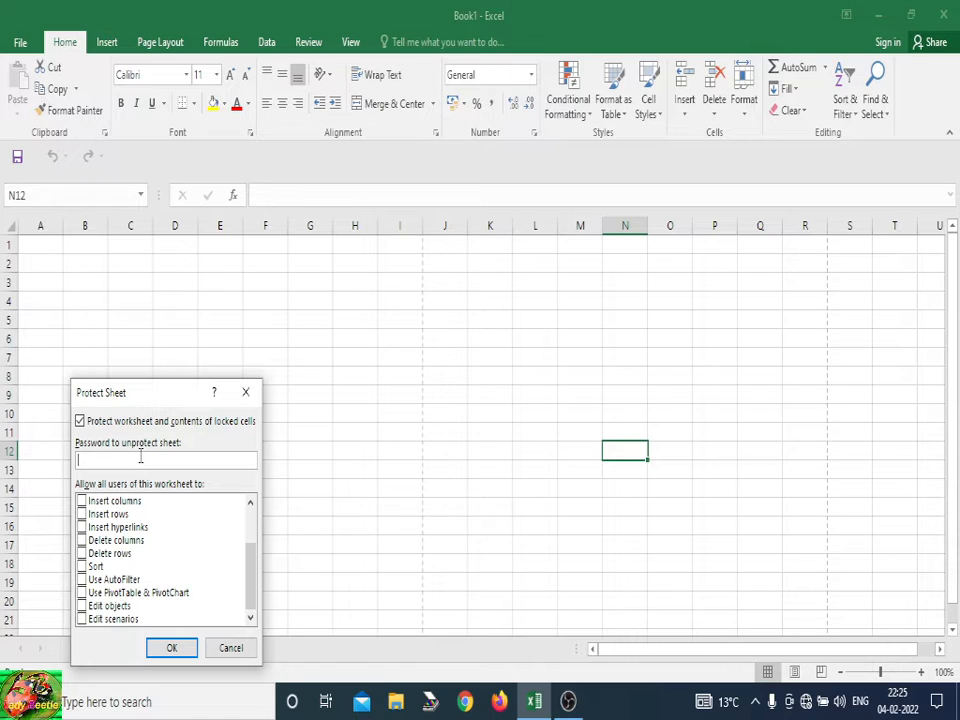
{"action": "left_click", "coordinate": [170, 648]}
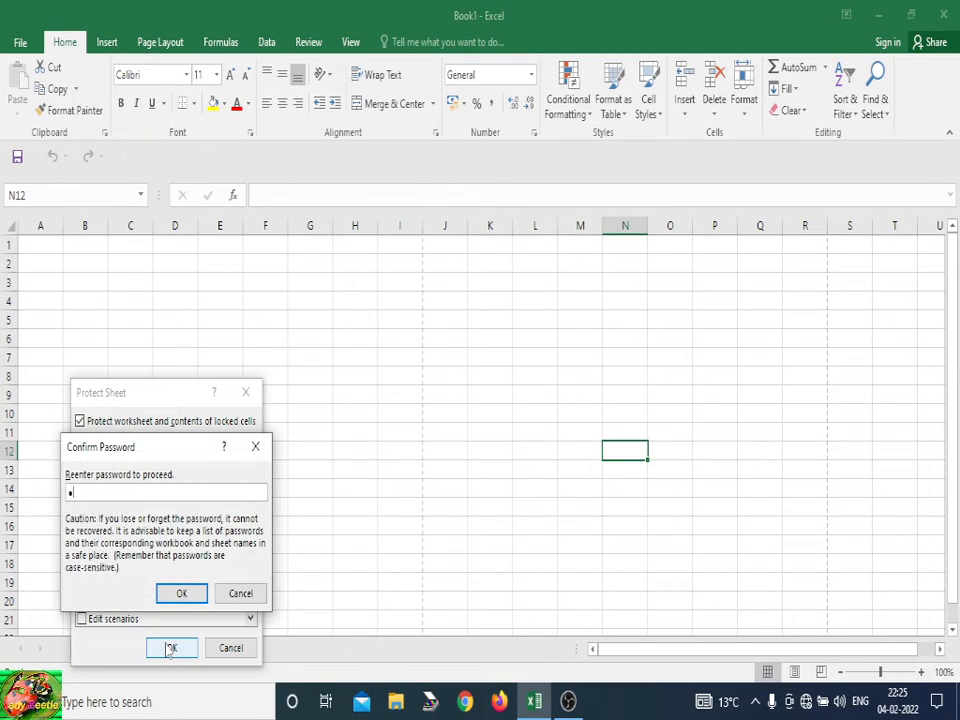
{"action": "key", "text": "Return"}
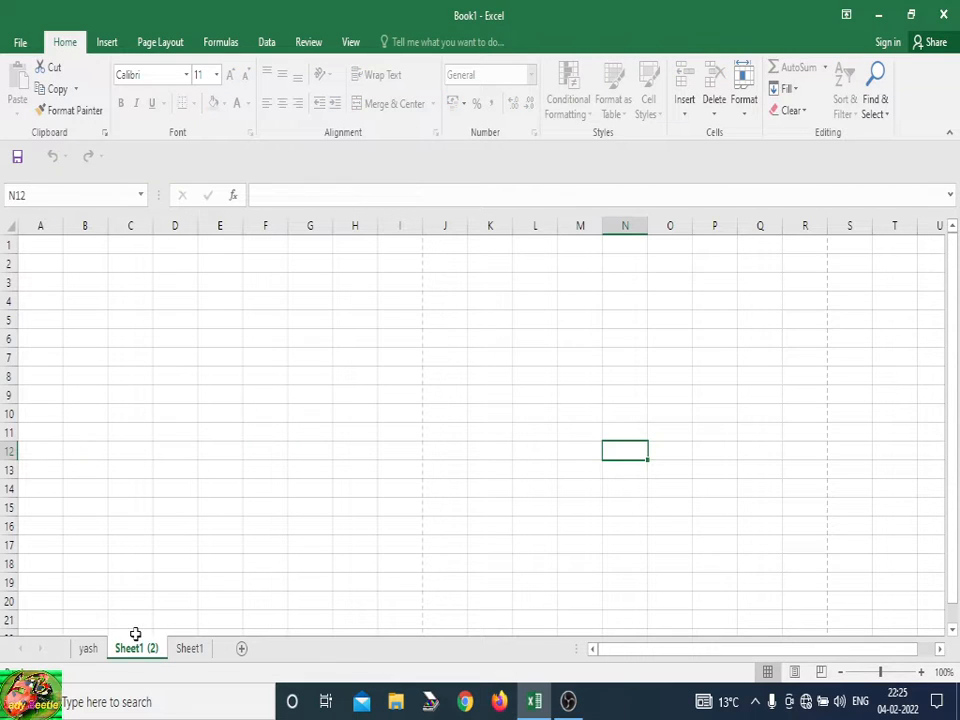
- Try to enter "a" in cell D9 of the protected Sheet1 (2) worksheet
{"action": "right_click", "coordinate": [140, 650]}
{"action": "key", "text": "Escape"}
{"action": "left_click", "coordinate": [160, 401]}
{"action": "key", "text": "a"}
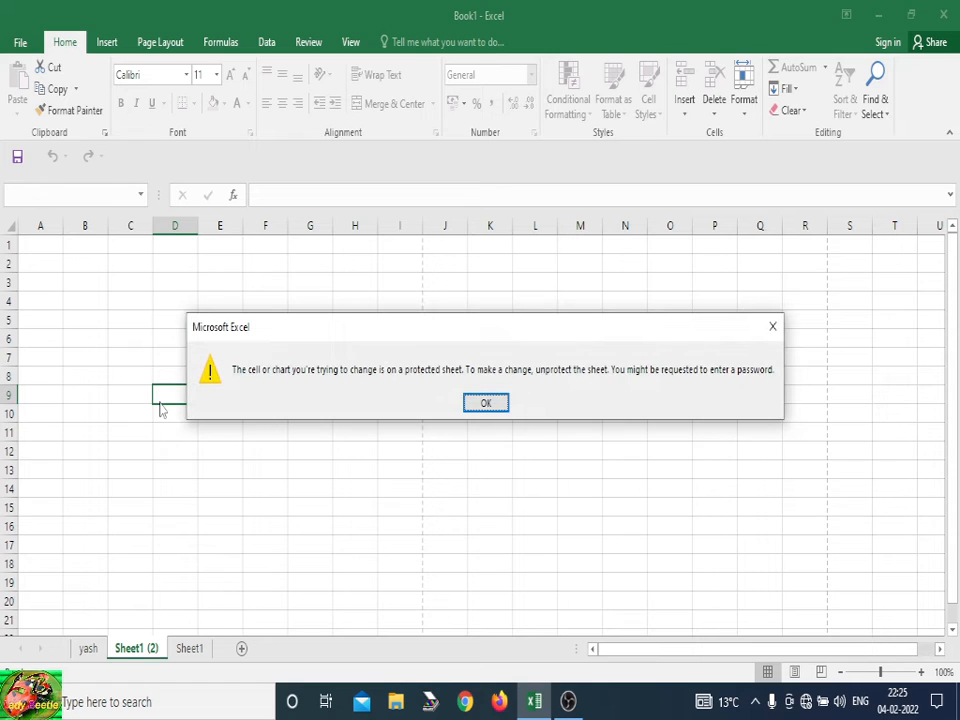
{"action": "left_click", "coordinate": [474, 405]}
- Unprotect the Sheet1 (2) worksheet with its sheet password and enter "ghjj" in cell D9
{"action": "right_click", "coordinate": [138, 645]}
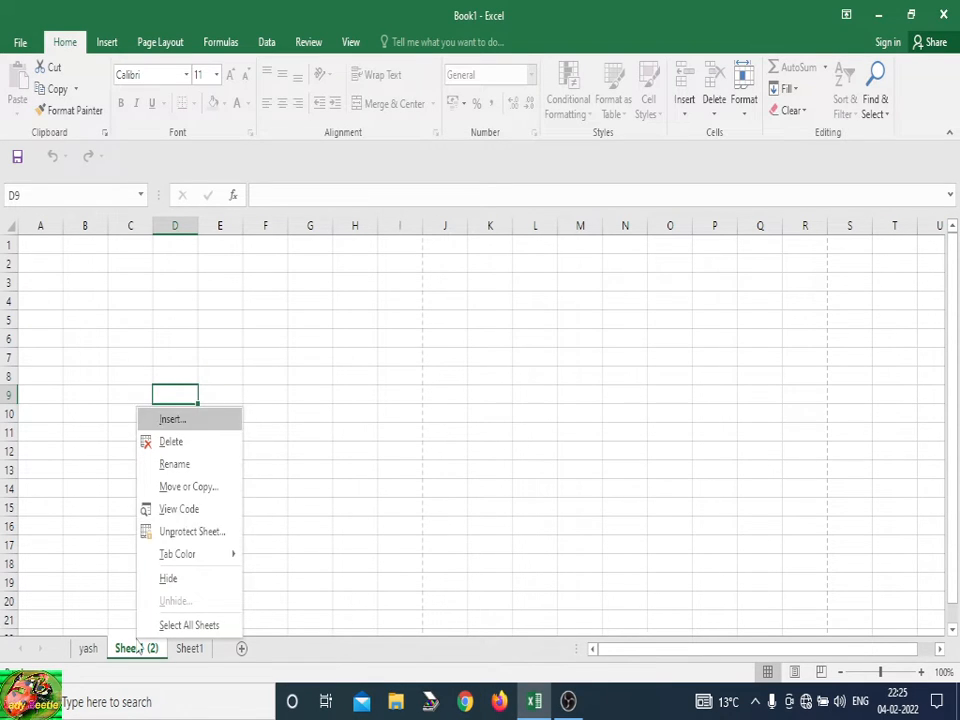
{"action": "left_click", "coordinate": [175, 535]}
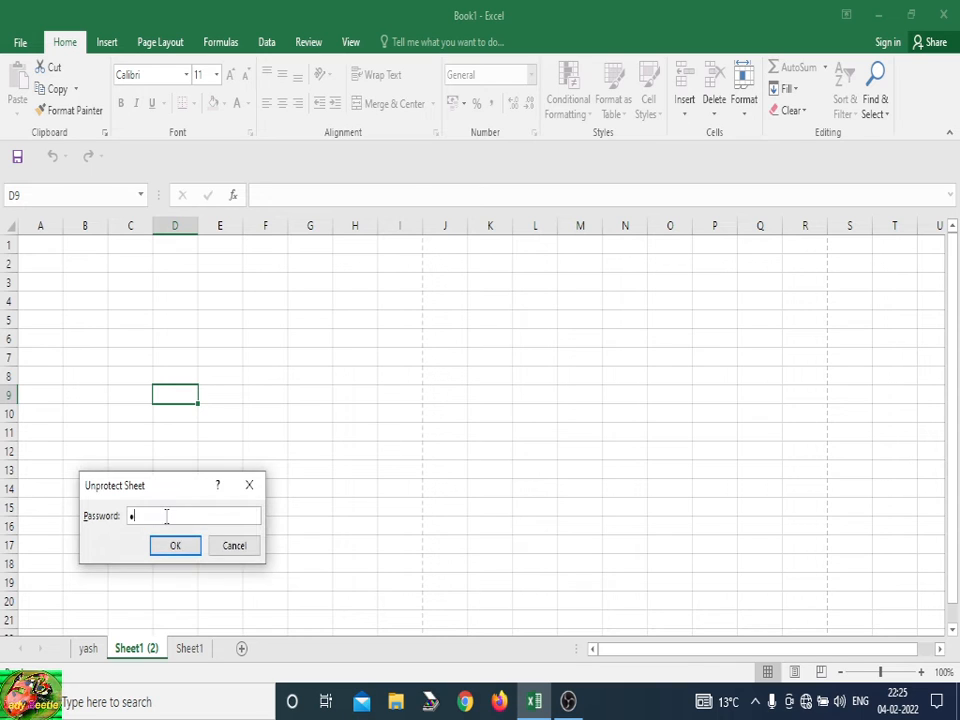
{"action": "key", "text": "Return"}
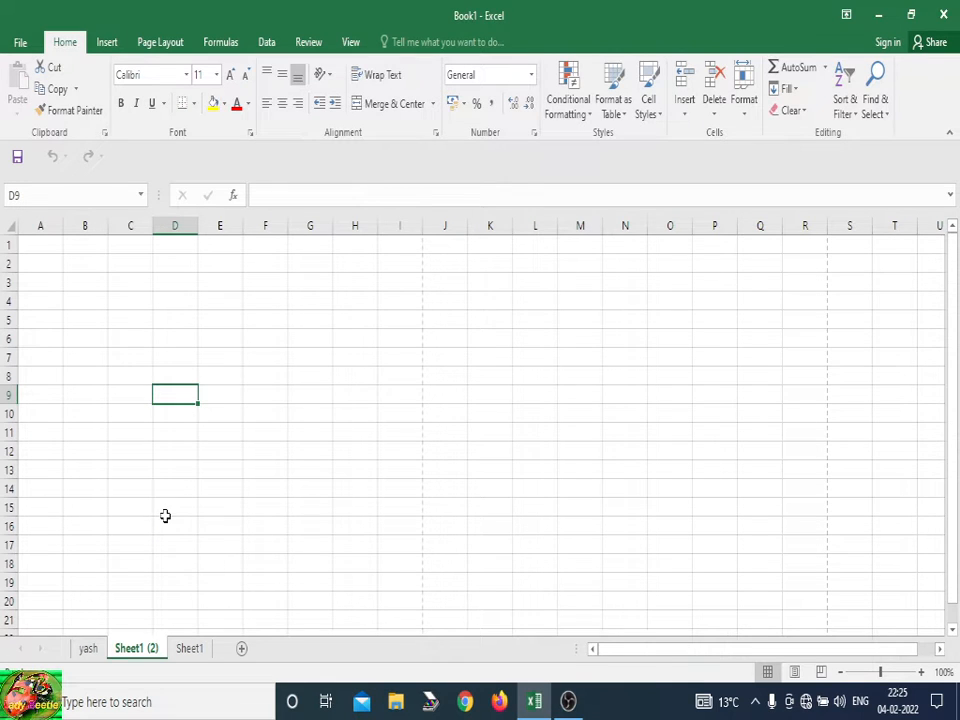
{"action": "type", "text": "ghjj"}
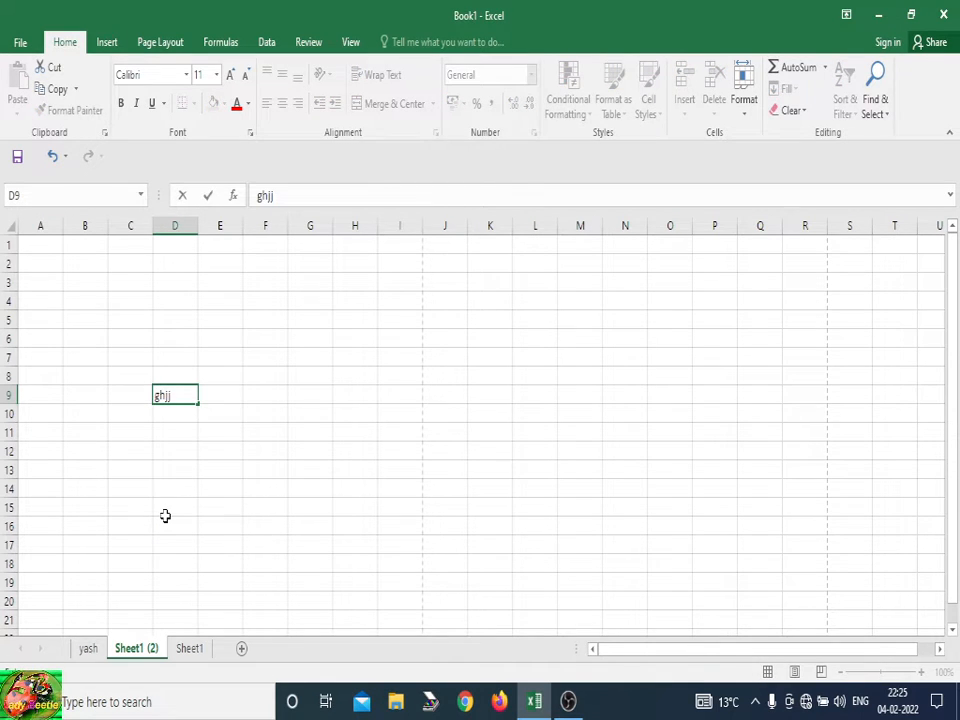
{"action": "left_click", "coordinate": [251, 489]}
{"action": "right_click", "coordinate": [138, 652]}
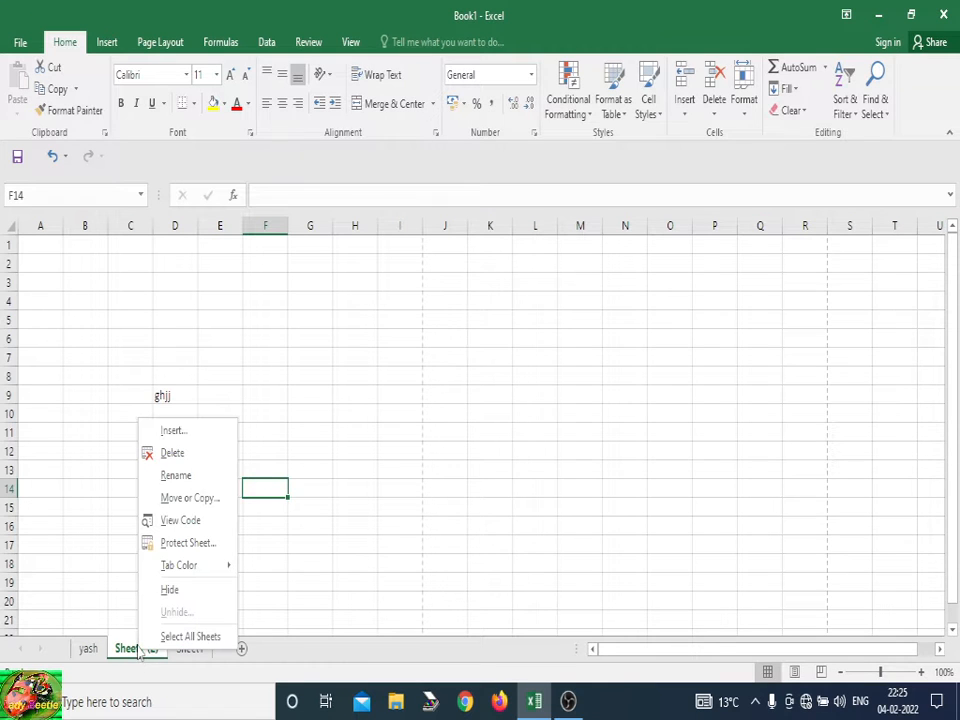
{"action": "mouse_move", "coordinate": [150, 570]}
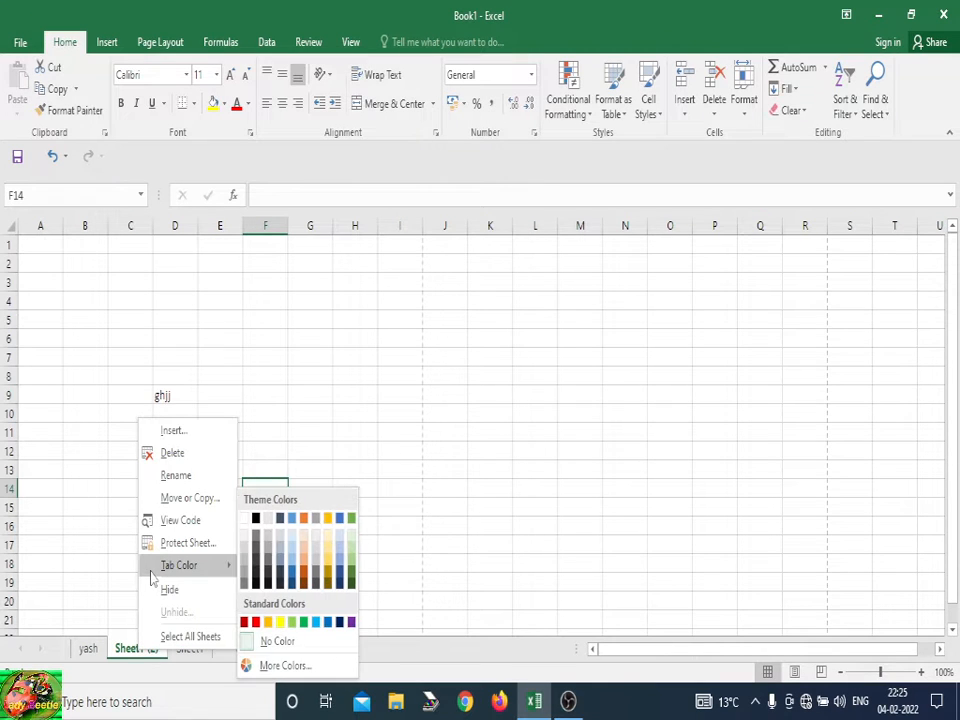
{"action": "left_click", "coordinate": [102, 540]}
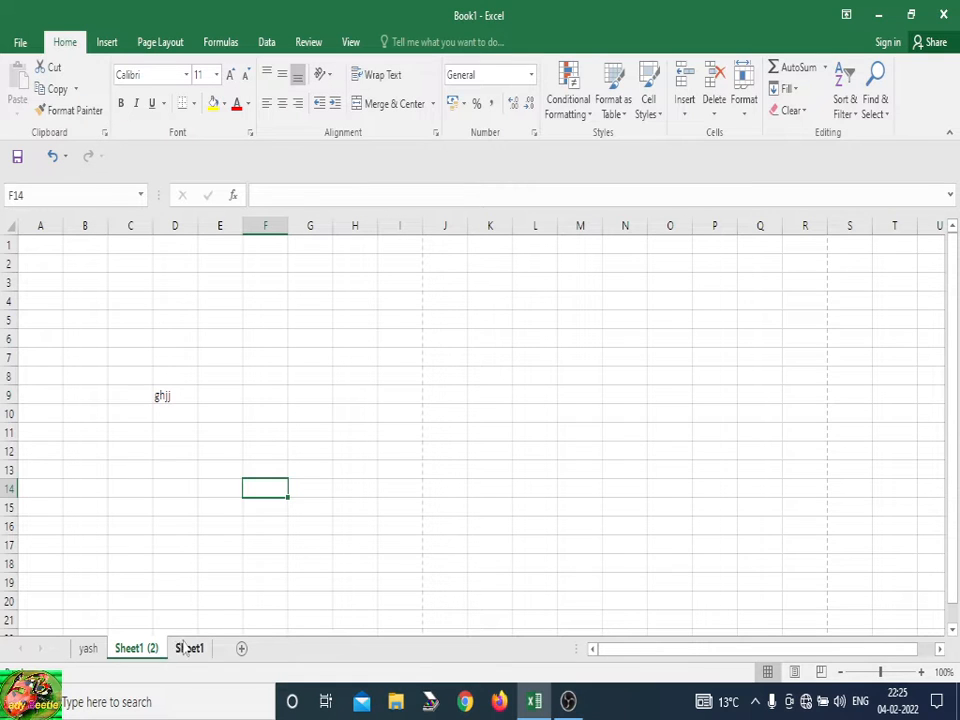
- Set the tab colour of the Sheet1 (2) worksheet to standard yellow and switch to Sheet1 to view it
{"action": "right_click", "coordinate": [147, 652]}
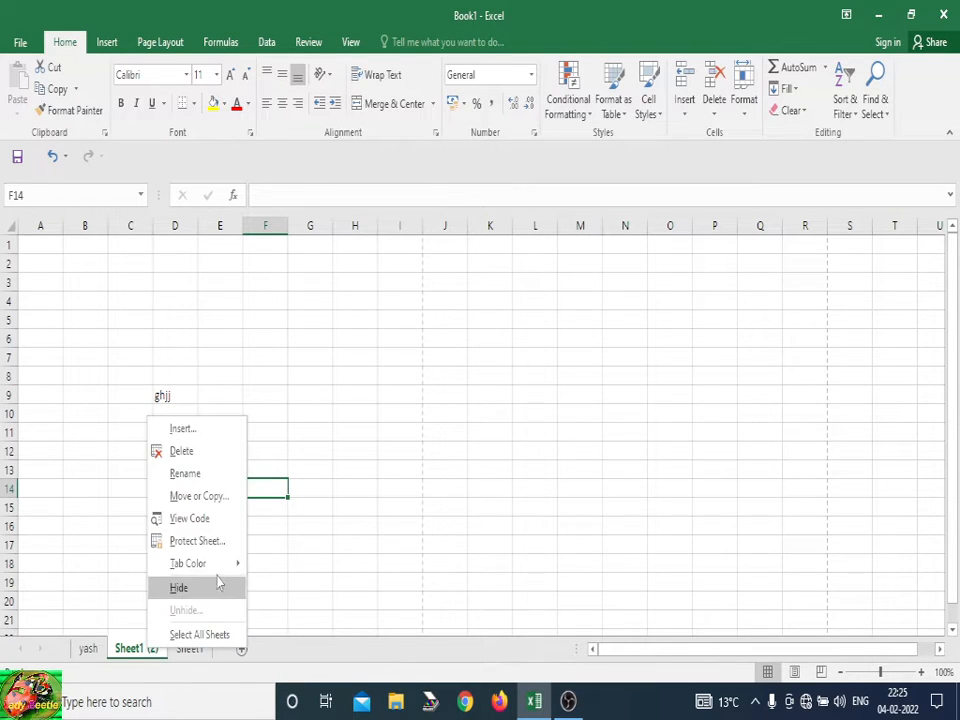
{"action": "mouse_move", "coordinate": [211, 568]}
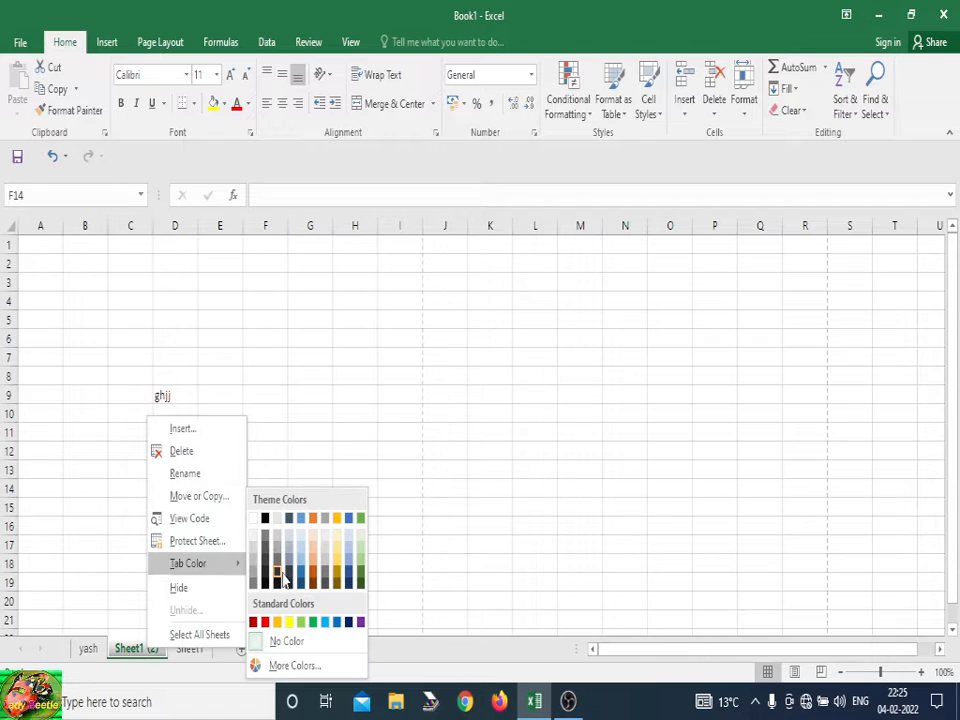
{"action": "left_click", "coordinate": [292, 624]}
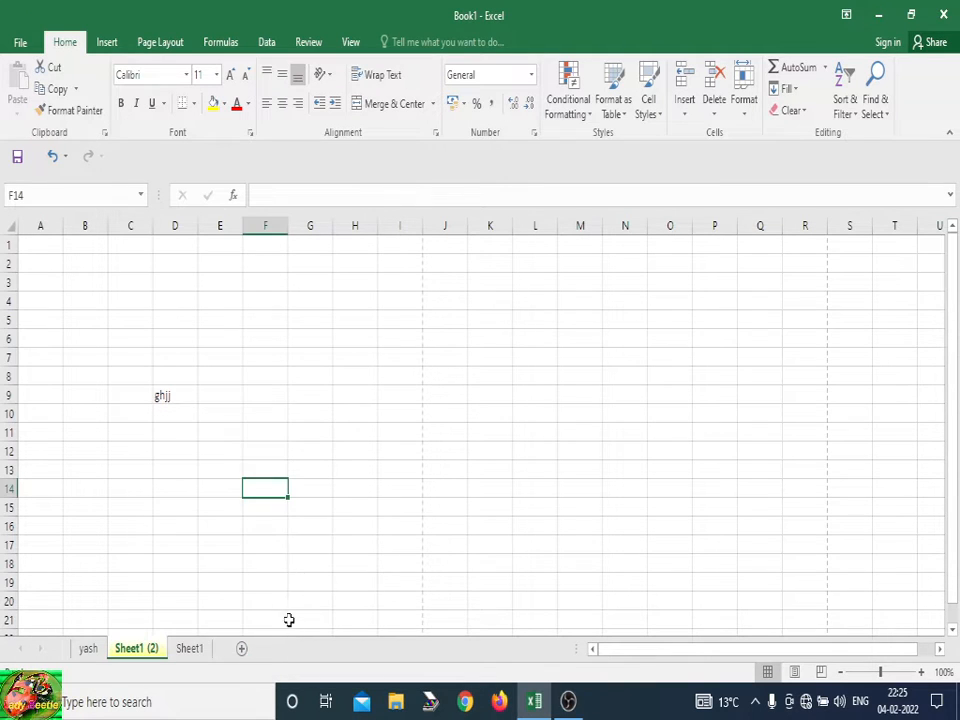
{"action": "left_click", "coordinate": [192, 650]}
- Remove the tab colour of the Sheet1 (2) worksheet by choosing No Color
{"action": "left_click", "coordinate": [143, 650]}
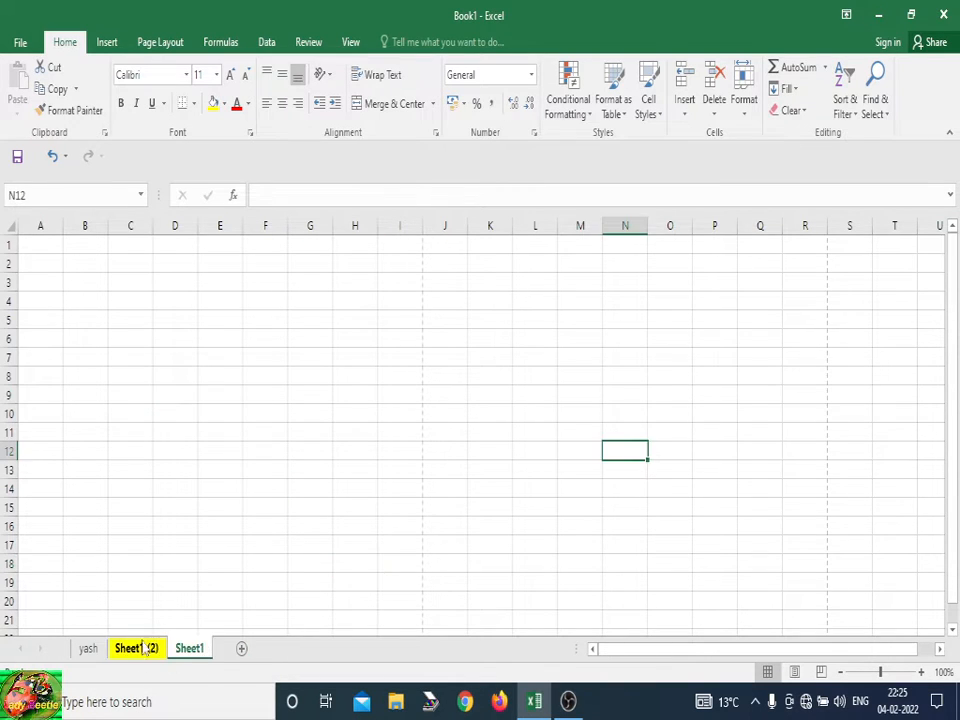
{"action": "right_click", "coordinate": [146, 651]}
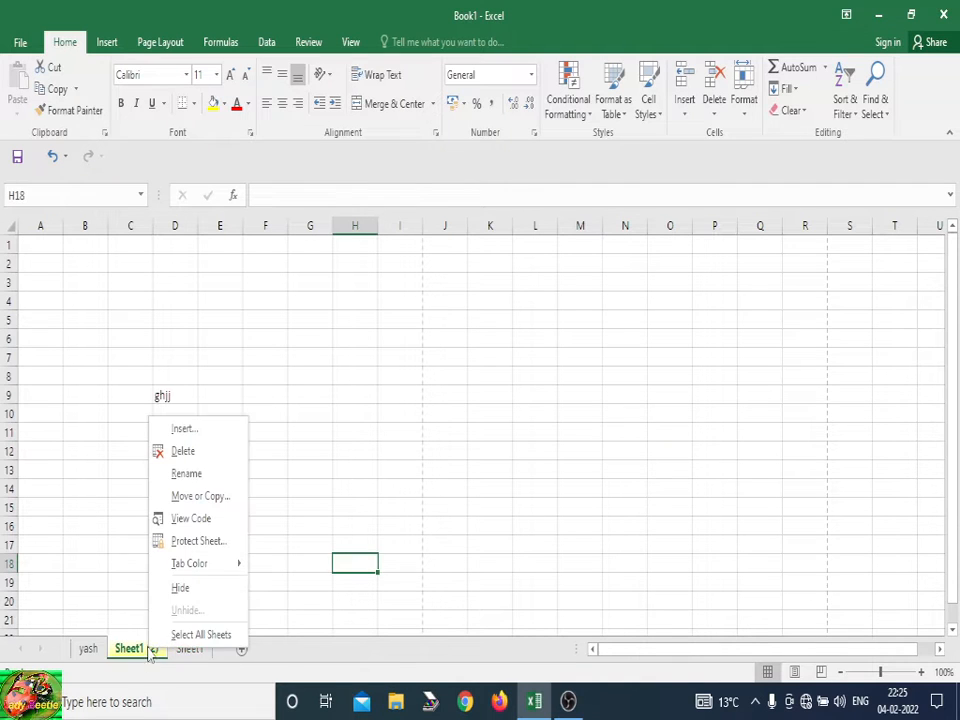
{"action": "mouse_move", "coordinate": [191, 566]}
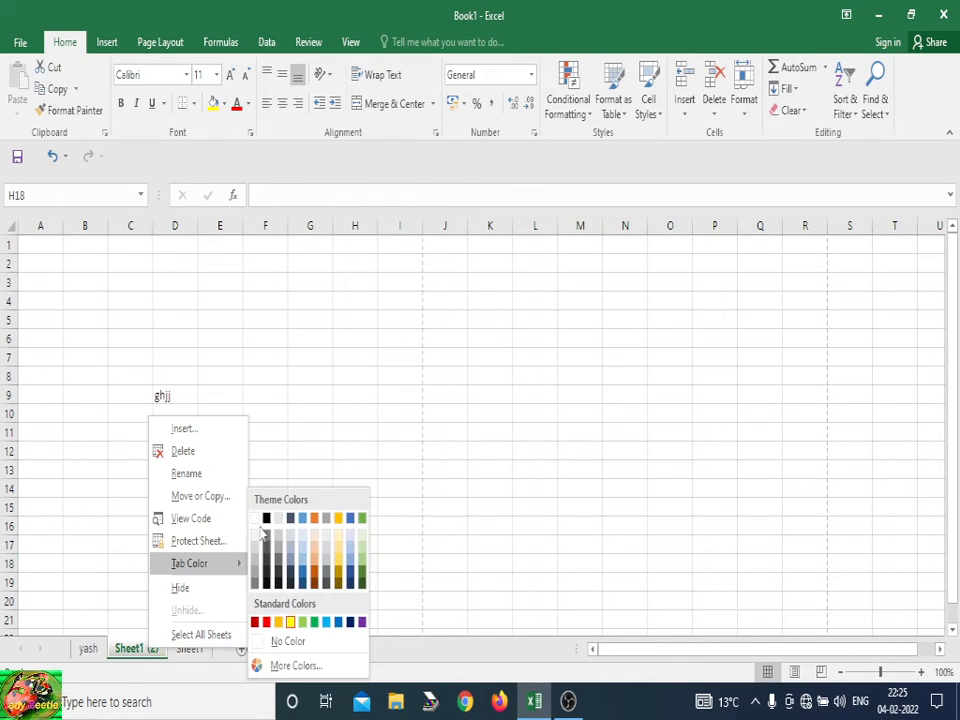
{"action": "left_click", "coordinate": [288, 642]}
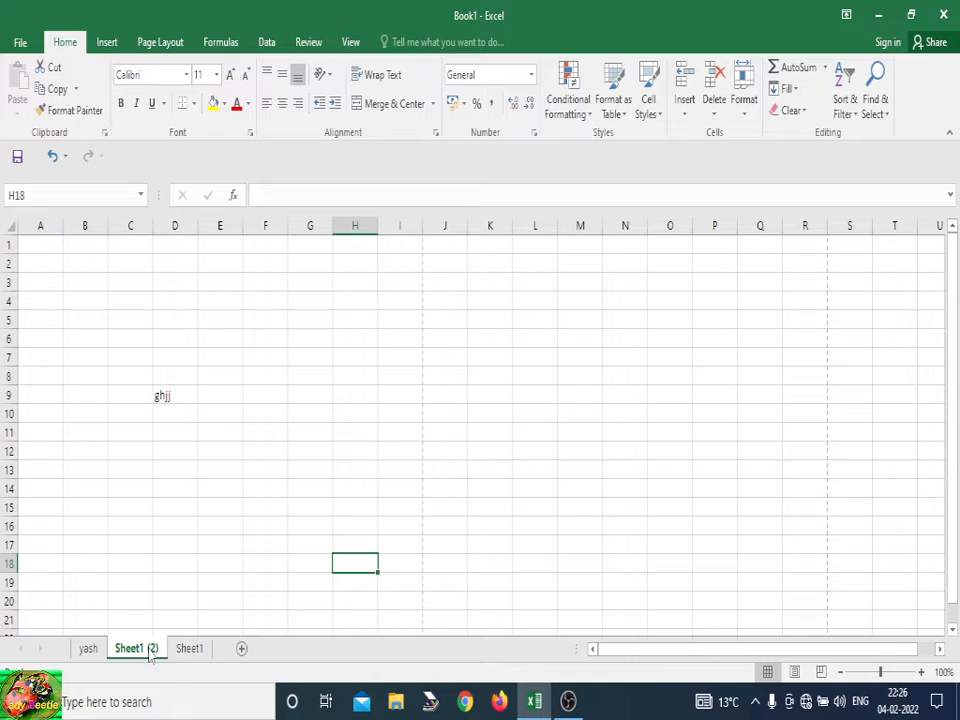
- Hide the Sheet1 (2) worksheet and unhide it again
{"action": "right_click", "coordinate": [146, 652]}
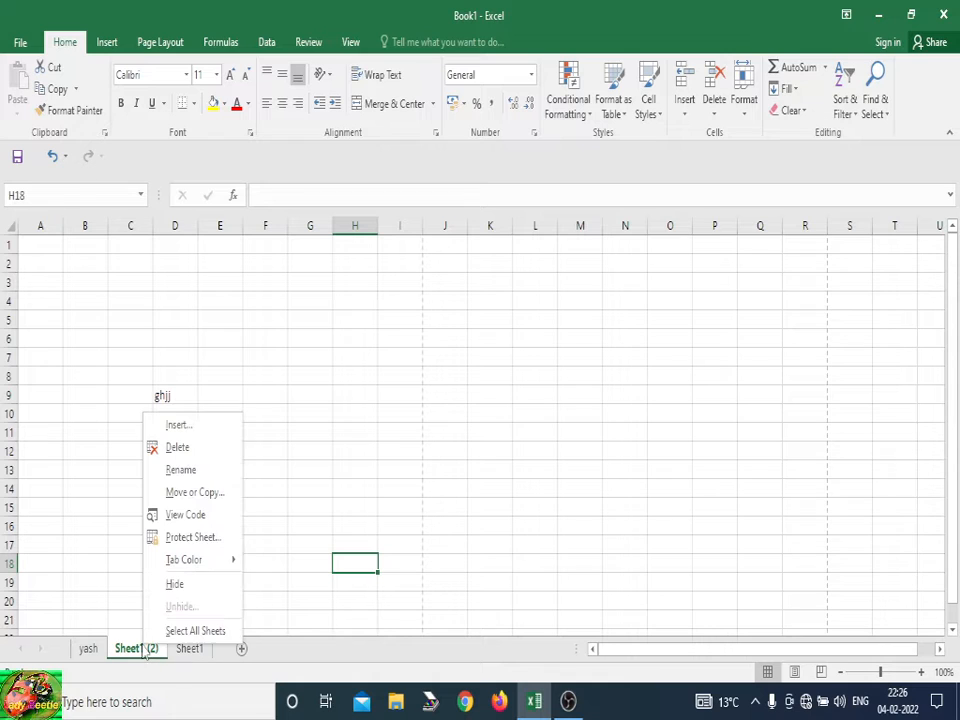
{"action": "left_click", "coordinate": [172, 584]}
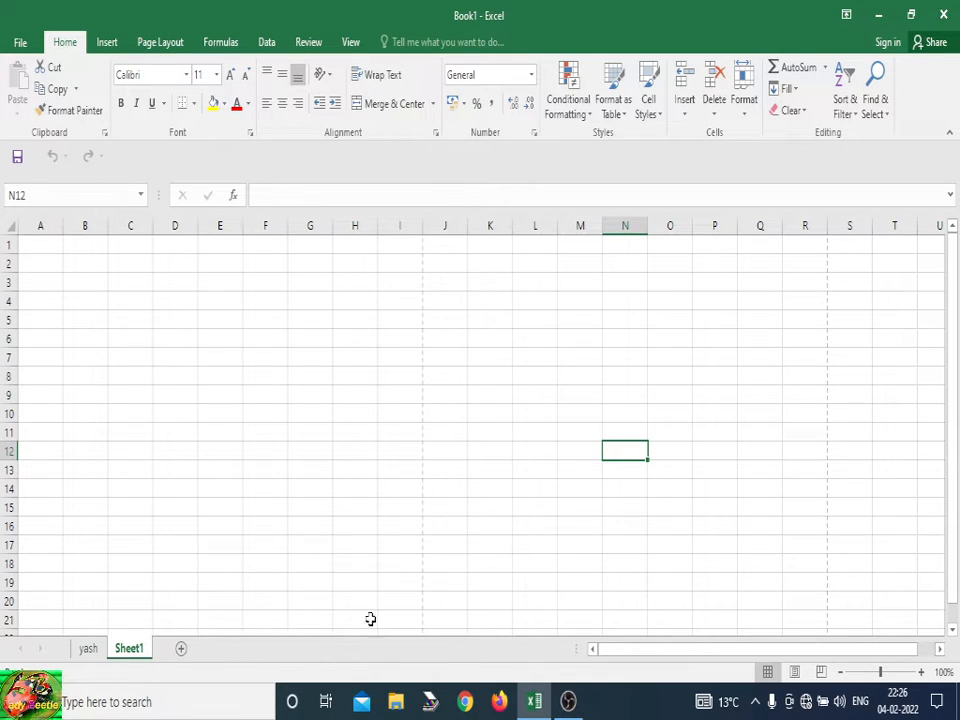
{"action": "right_click", "coordinate": [144, 647]}
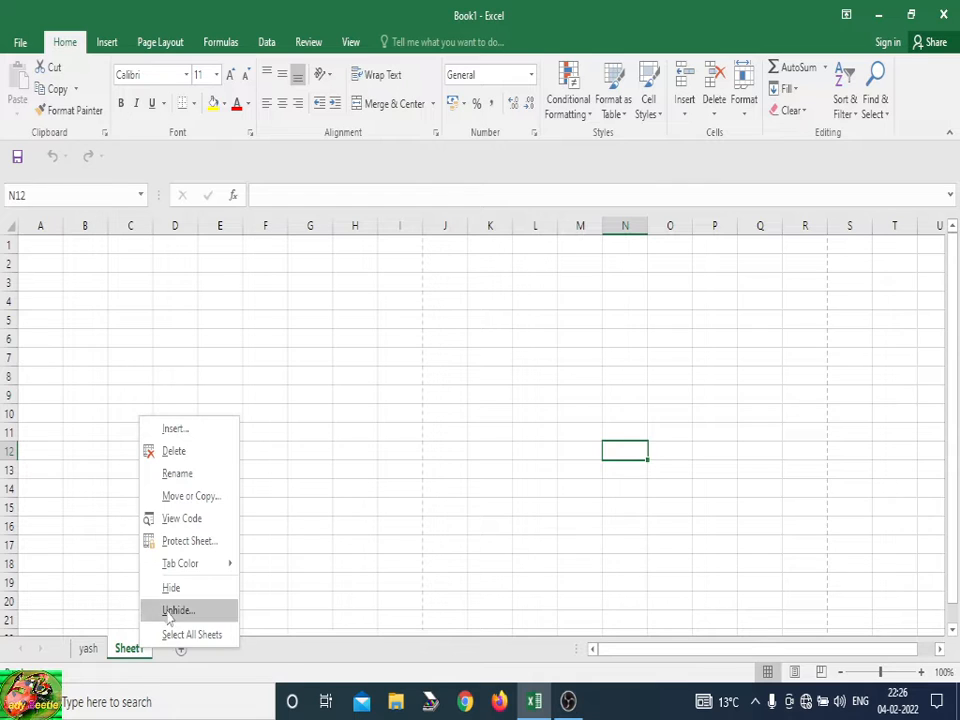
{"action": "left_click", "coordinate": [172, 610]}
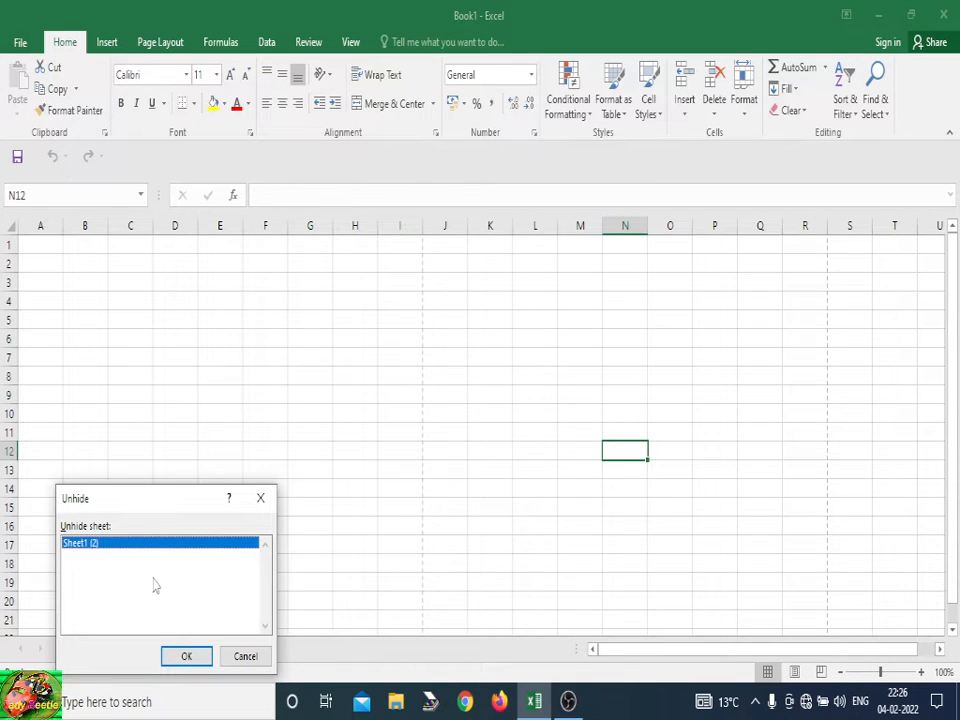
{"action": "left_click", "coordinate": [188, 655]}
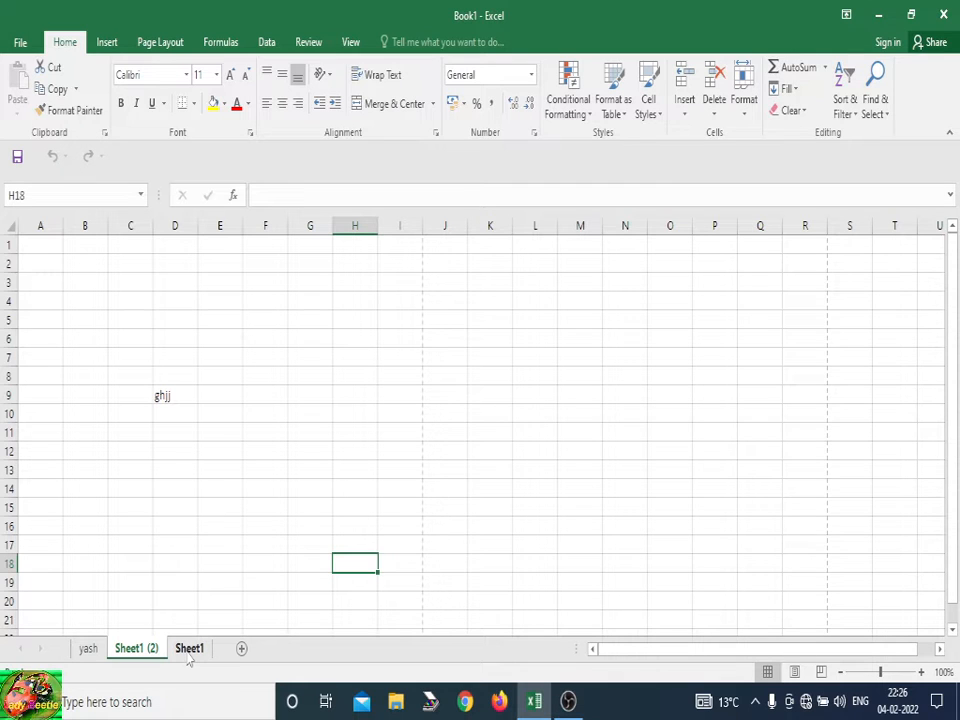
- Select the Sheet1 (2) and Sheet1 worksheets together and hide both
{"action": "left_click", "coordinate": [190, 649], "text": "ctrl"}
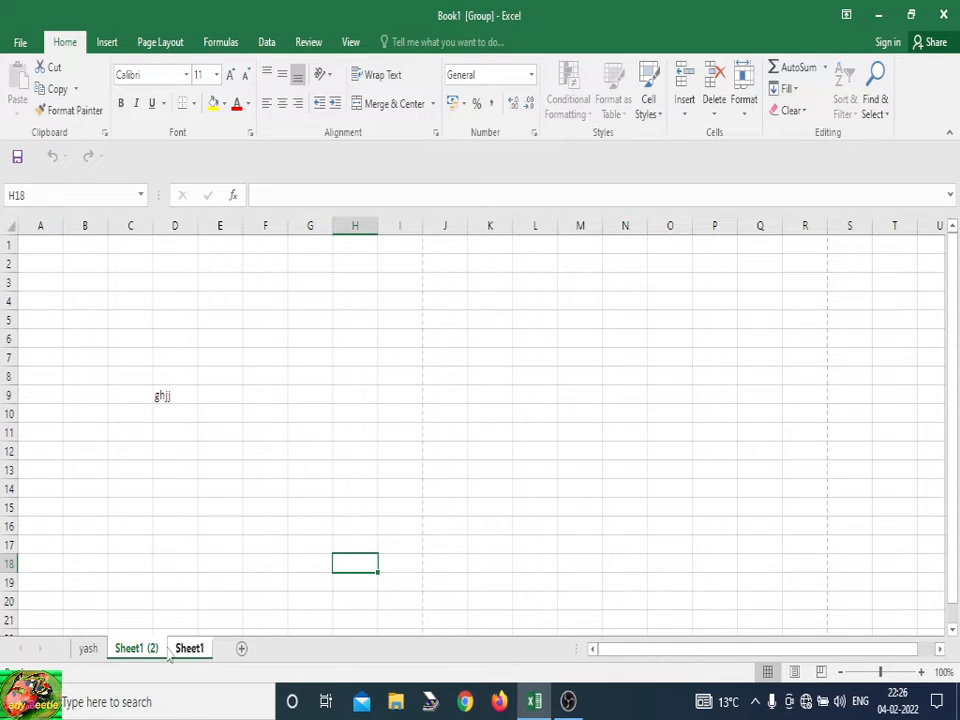
{"action": "right_click", "coordinate": [156, 652]}
{"action": "left_click", "coordinate": [190, 426]}
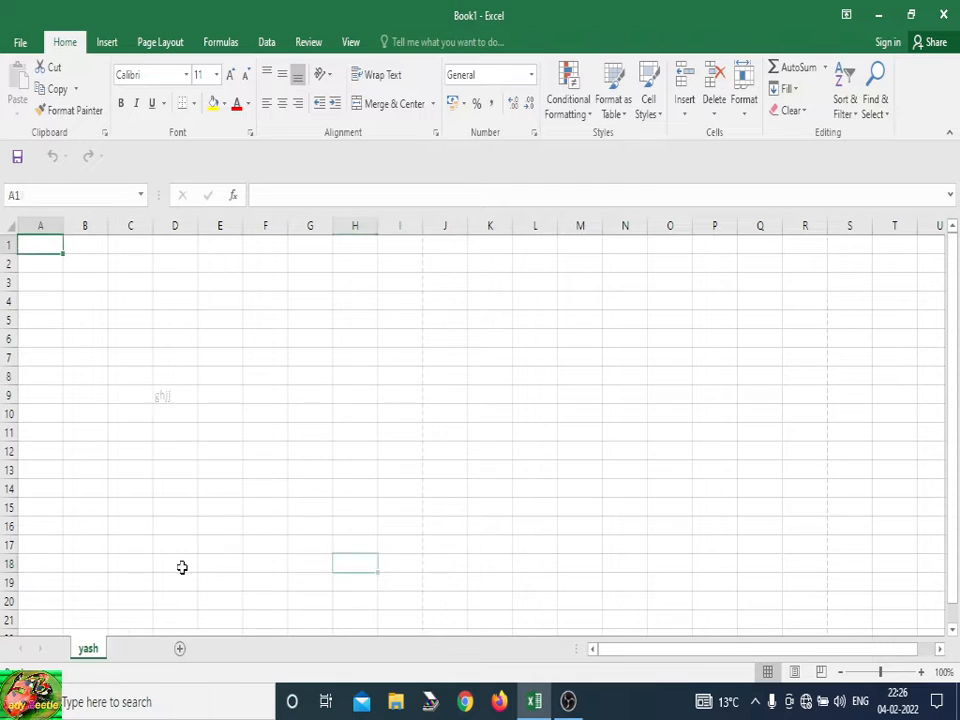
{"action": "left_click", "coordinate": [220, 563]}
- Unhide the Sheet1 (2) and Sheet1 worksheets one after the other
{"action": "right_click", "coordinate": [88, 652]}
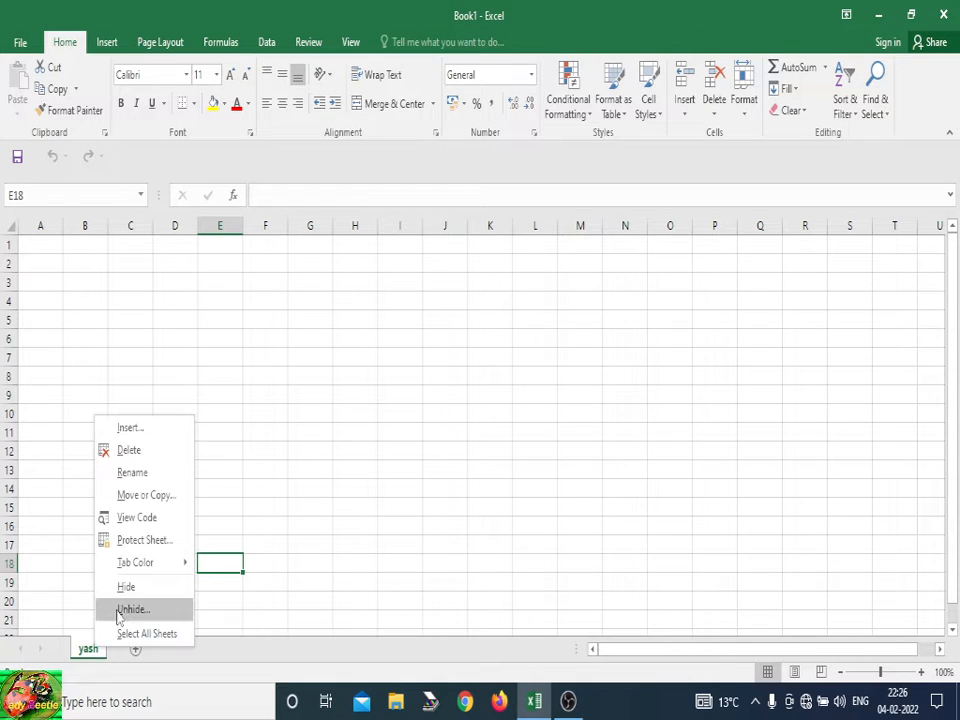
{"action": "left_click", "coordinate": [130, 610]}
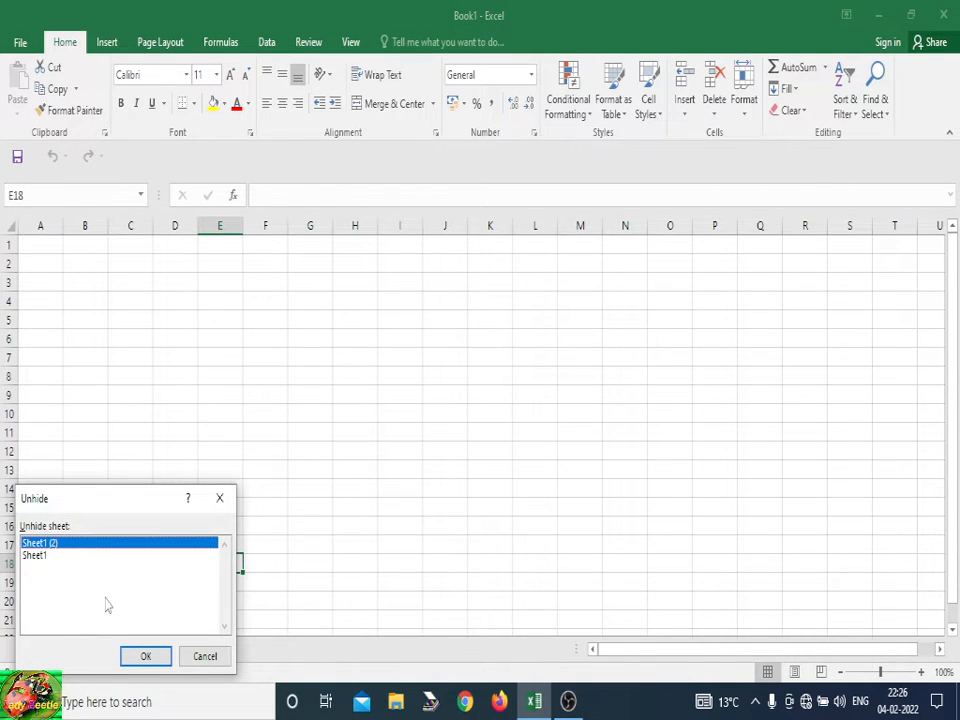
{"action": "left_click", "coordinate": [145, 656]}
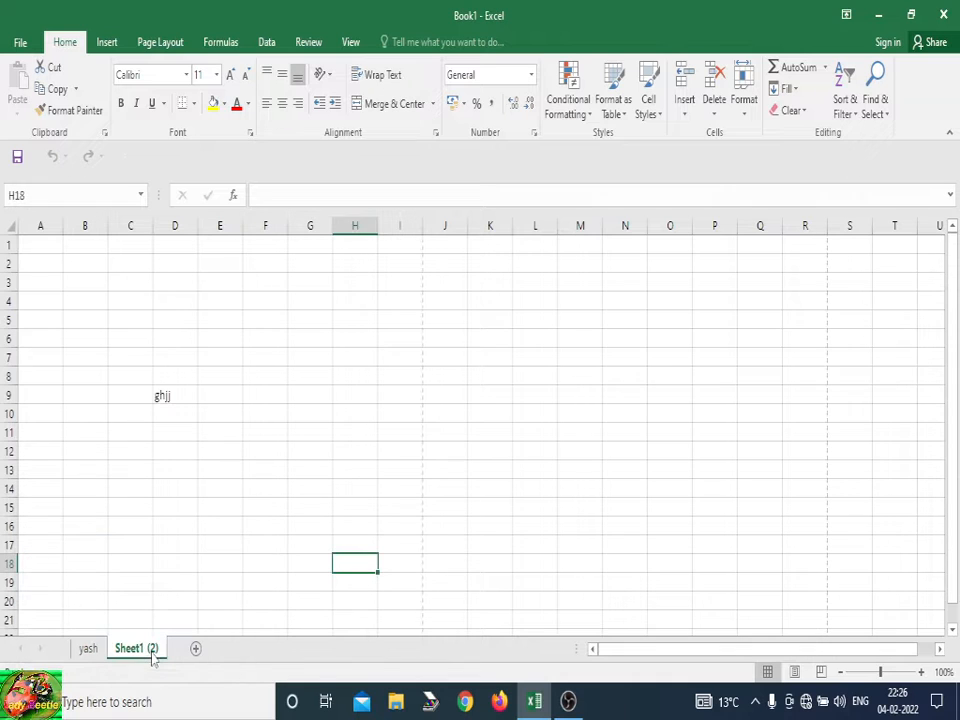
{"action": "right_click", "coordinate": [130, 648]}
{"action": "left_click", "coordinate": [165, 601]}
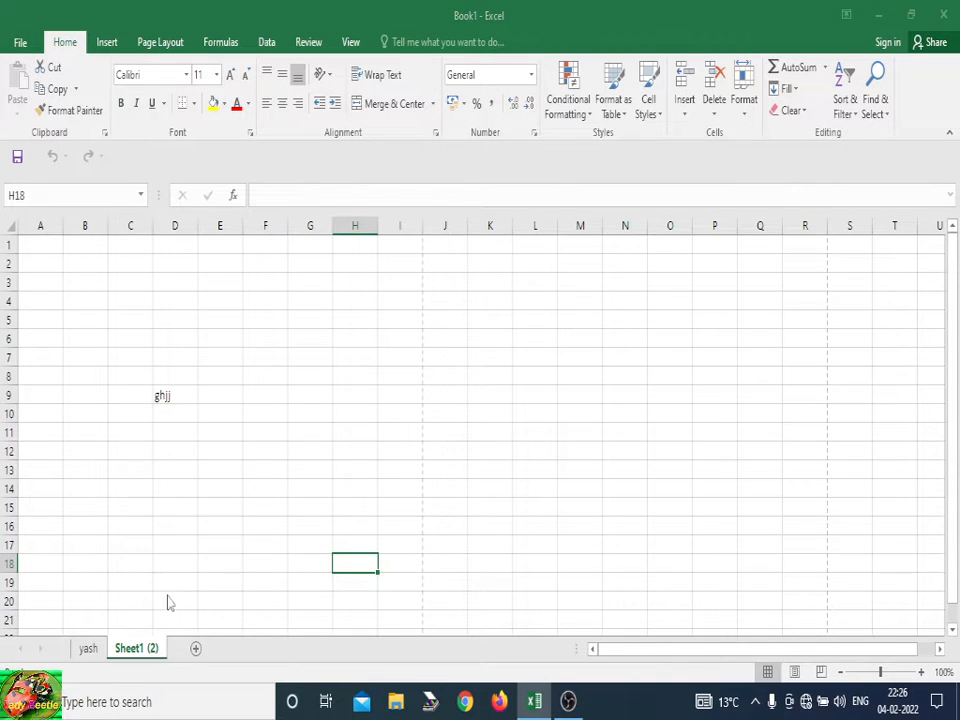
{"action": "left_click", "coordinate": [189, 655]}
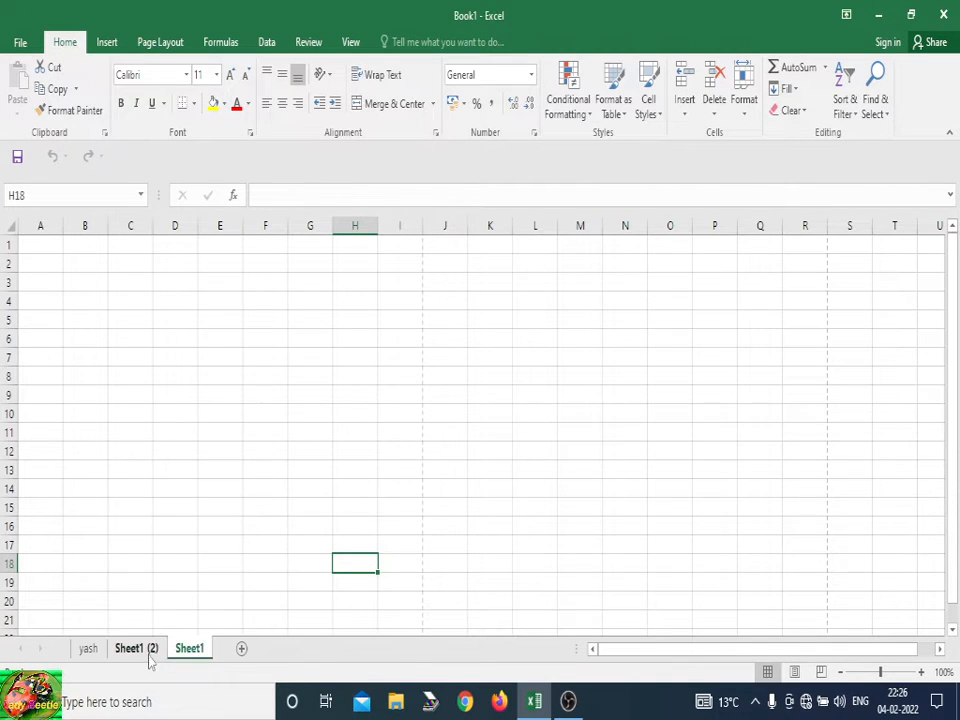
- Select all worksheets of the workbook as a group, starting from Sheet1
{"action": "right_click", "coordinate": [187, 648]}
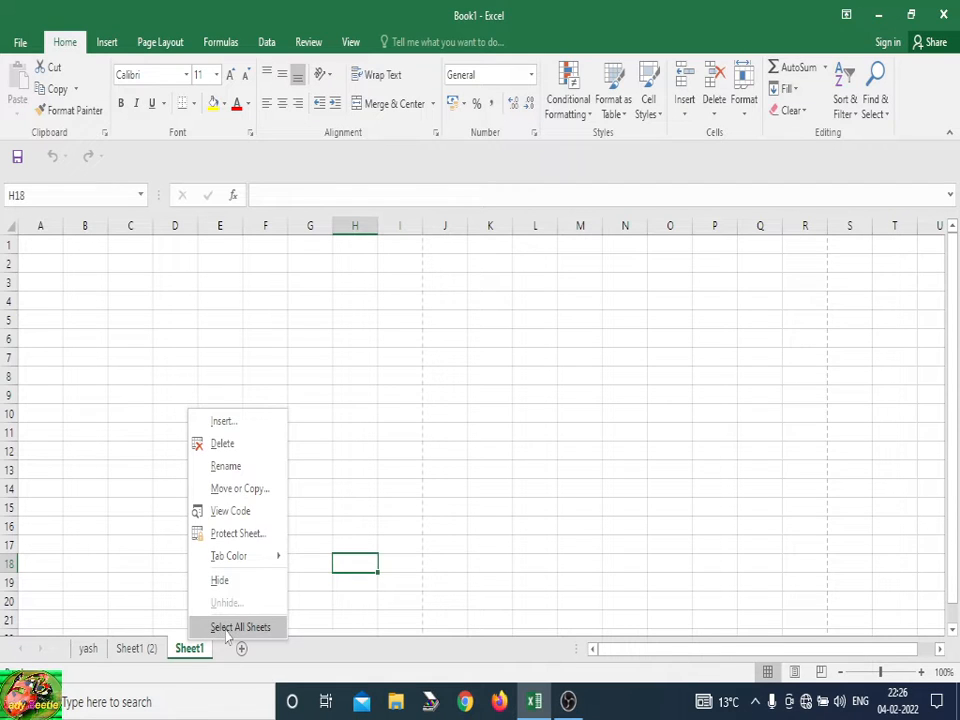
{"action": "left_click", "coordinate": [228, 628]}
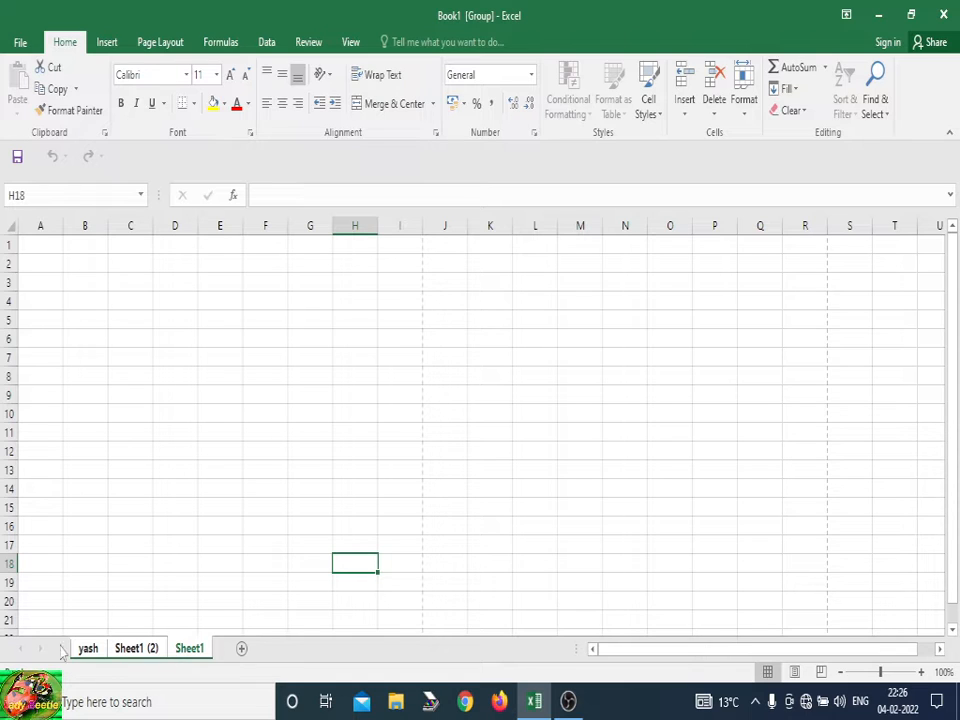
{"action": "left_click", "coordinate": [221, 596]}
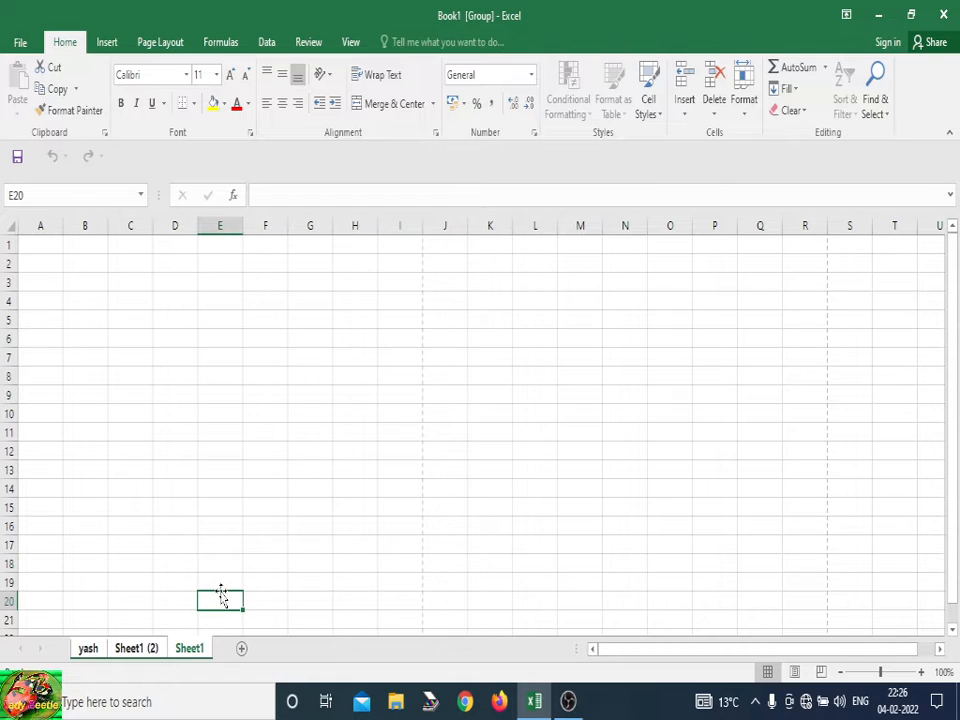
{"action": "left_click", "coordinate": [139, 596]}
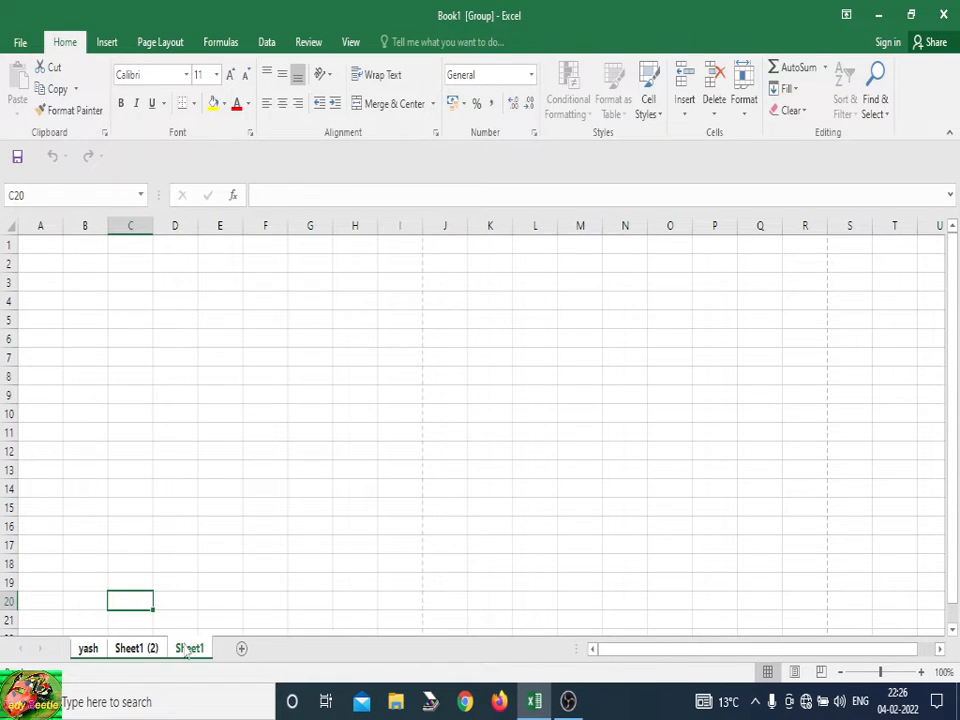
{"action": "left_click", "coordinate": [252, 580]}
- Ungroup the selected worksheets and select cell I18 on Sheet1
{"action": "right_click", "coordinate": [181, 651]}
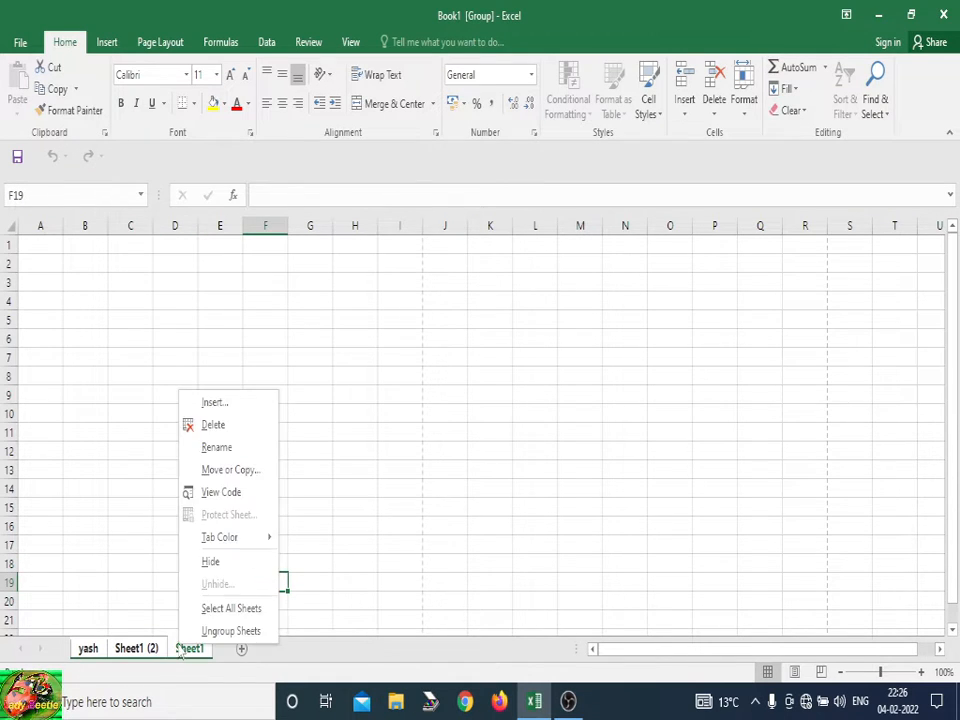
{"action": "left_click", "coordinate": [218, 630]}
{"action": "left_click", "coordinate": [405, 560]}
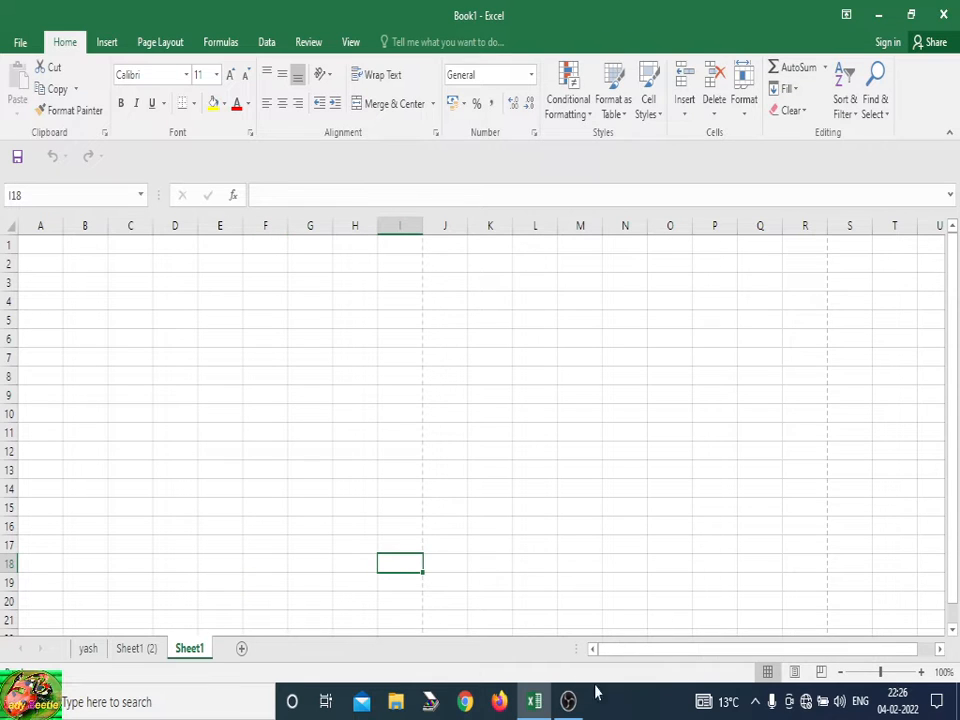
- View Sheet1 in Page Break Preview and in Page Layout view zoomed out to 60%, and return to Normal view
{"action": "left_click", "coordinate": [820, 674]}
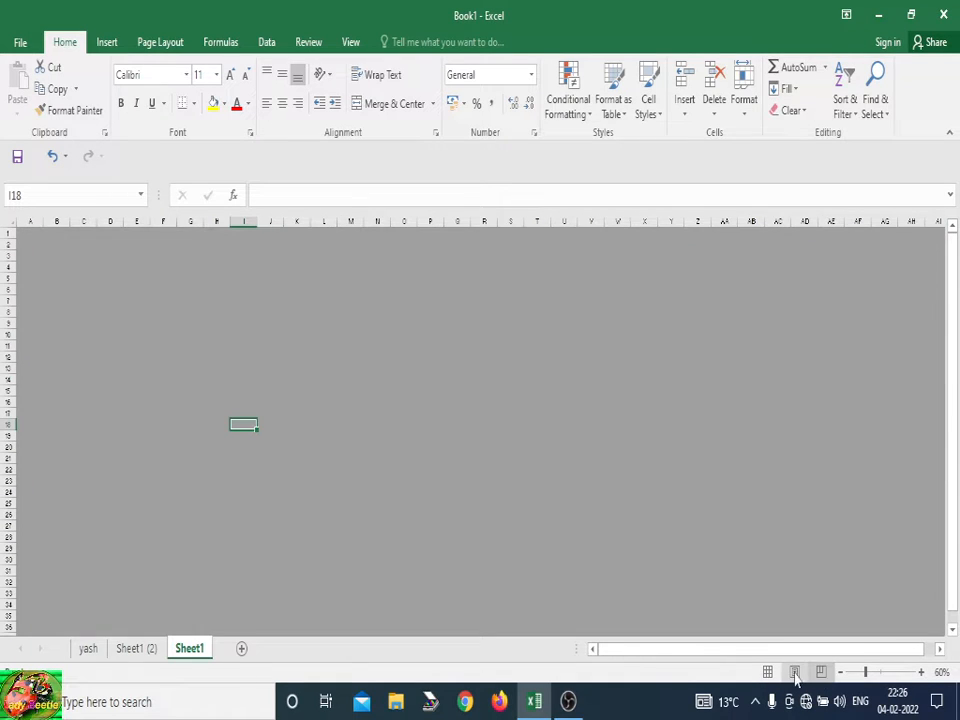
{"action": "left_click", "coordinate": [795, 674]}
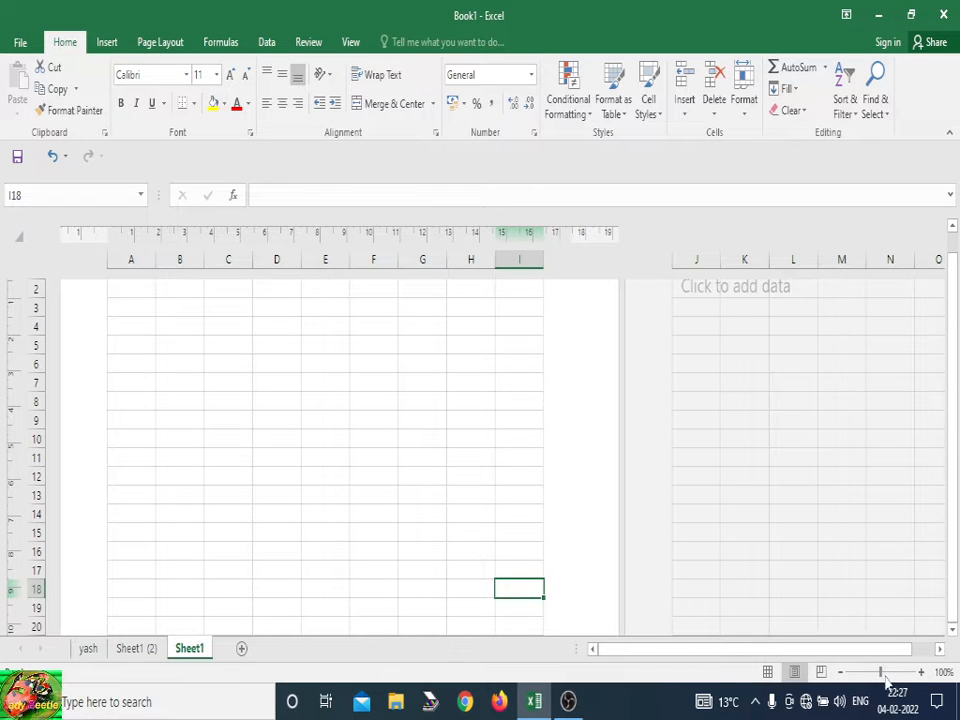
{"action": "mouse_move", "coordinate": [880, 672]}
{"action": "left_mouse_down"}
{"action": "mouse_move", "coordinate": [864, 676]}
{"action": "mouse_move", "coordinate": [886, 676]}
{"action": "left_mouse_up"}
{"action": "left_click", "coordinate": [867, 673]}
{"action": "left_click", "coordinate": [841, 673]}
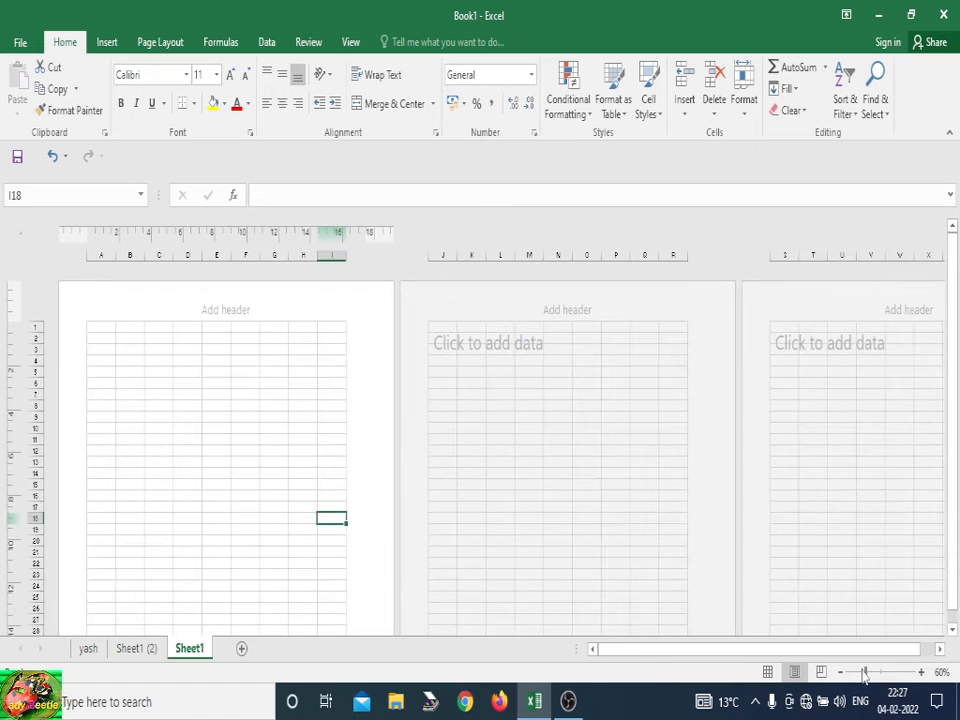
{"action": "left_click", "coordinate": [767, 672]}
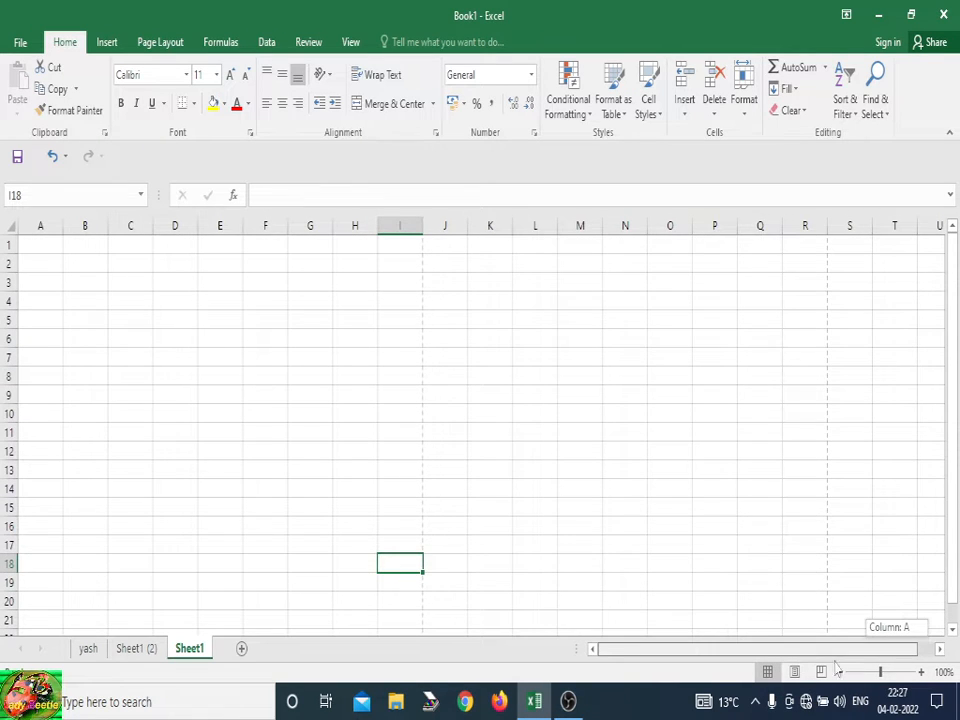
- Examine the Sheet1 columns beyond column U and the rows down to row 44
{"action": "left_click_drag", "start_coordinate": [847, 663], "coordinate": [950, 651]}
{"action": "left_click", "coordinate": [939, 650]}
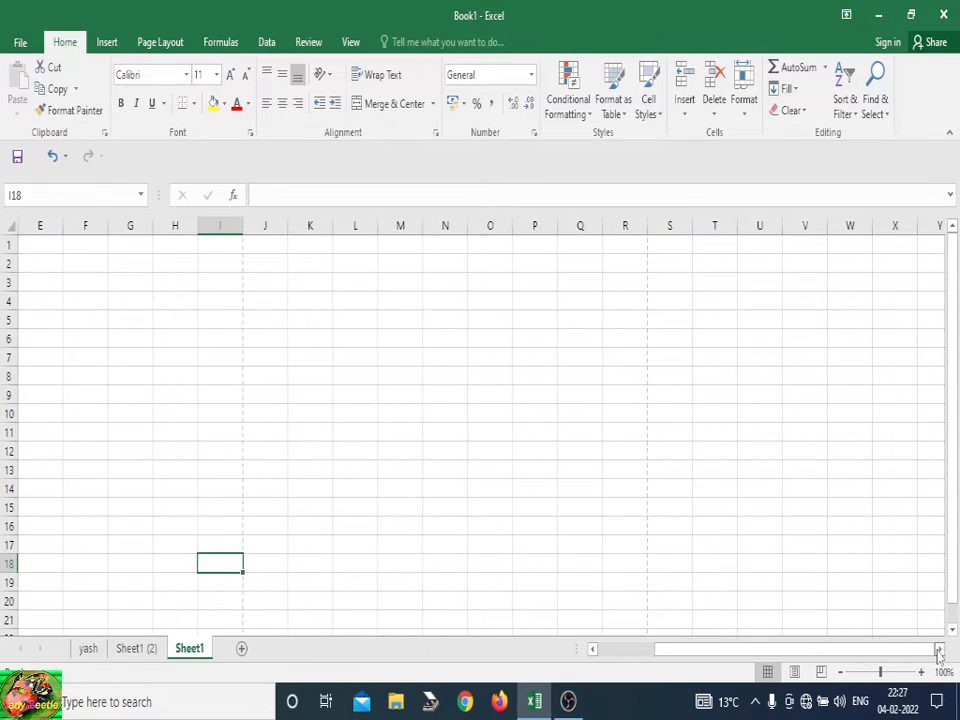
{"action": "left_click_drag", "start_coordinate": [790, 652], "coordinate": [596, 686]}
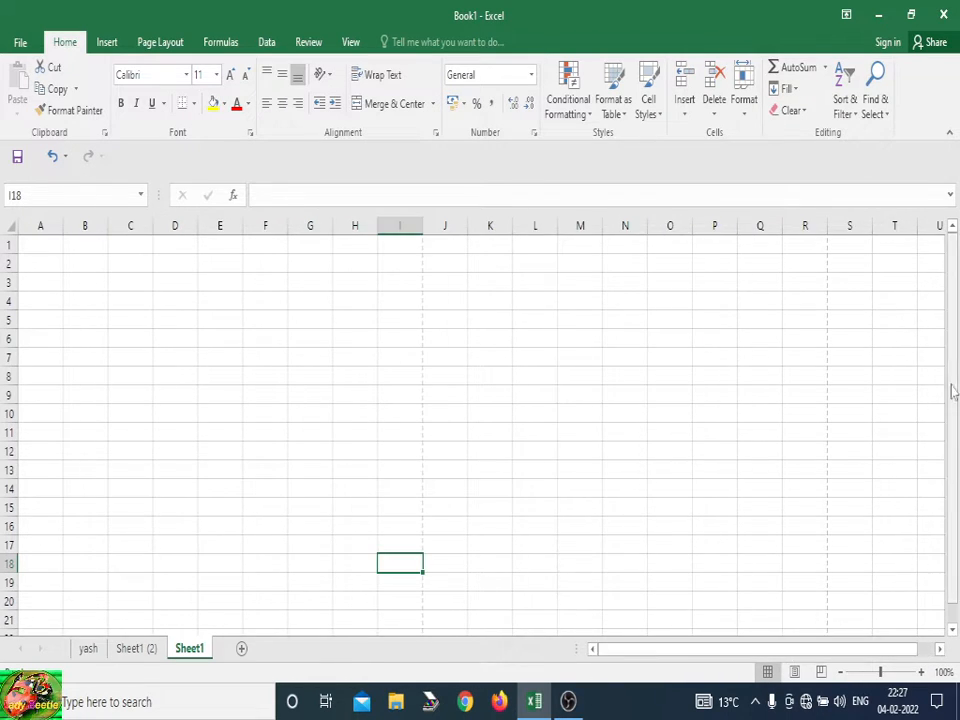
{"action": "left_click", "coordinate": [953, 611]}
{"action": "left_click", "coordinate": [953, 592]}
{"action": "left_click", "coordinate": [953, 629]}
{"action": "left_click", "coordinate": [953, 629]}
{"action": "left_click", "coordinate": [952, 558]}
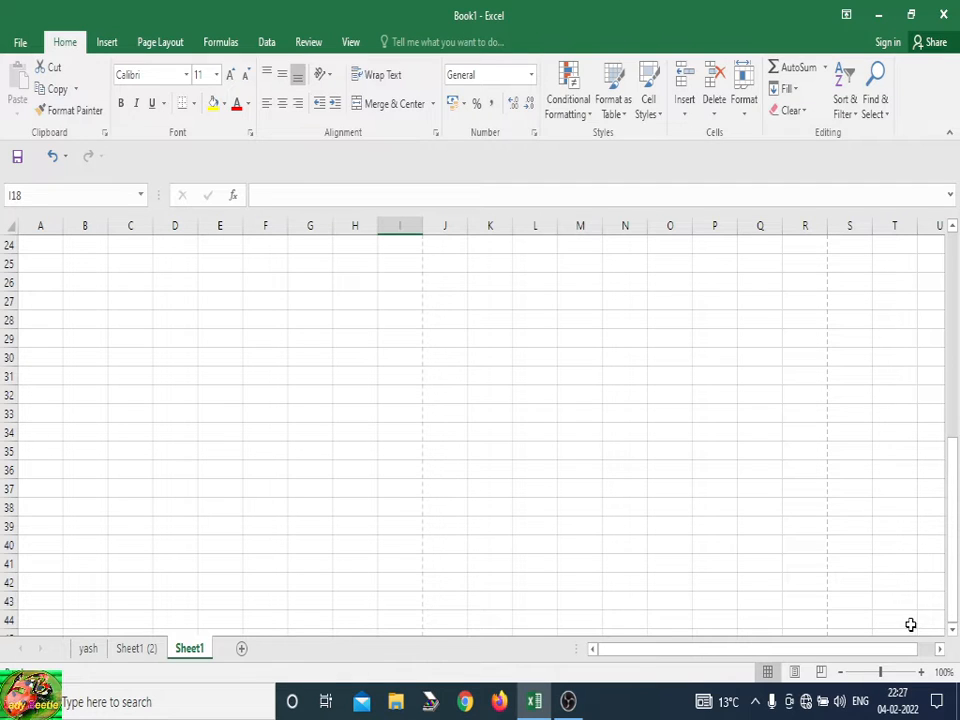
- Select several different cells on Sheet1 and compare how the Name Box shows each cell reference
{"action": "left_click", "coordinate": [282, 375]}
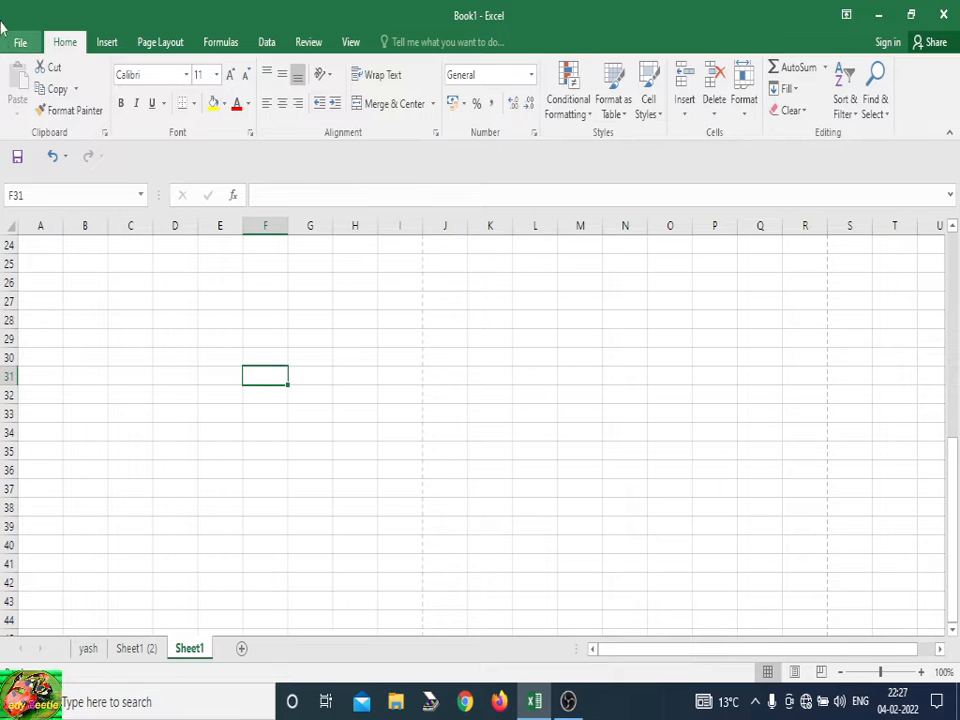
{"action": "left_click", "coordinate": [138, 298]}
{"action": "left_click", "coordinate": [100, 200]}
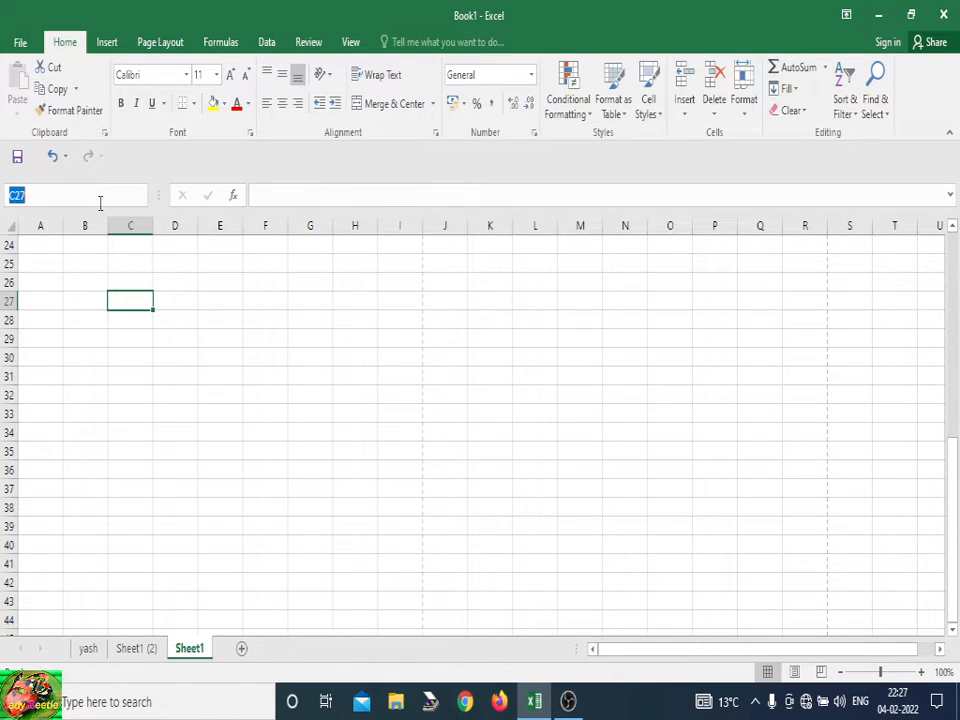
{"action": "left_click", "coordinate": [60, 297]}
{"action": "left_click", "coordinate": [121, 334]}
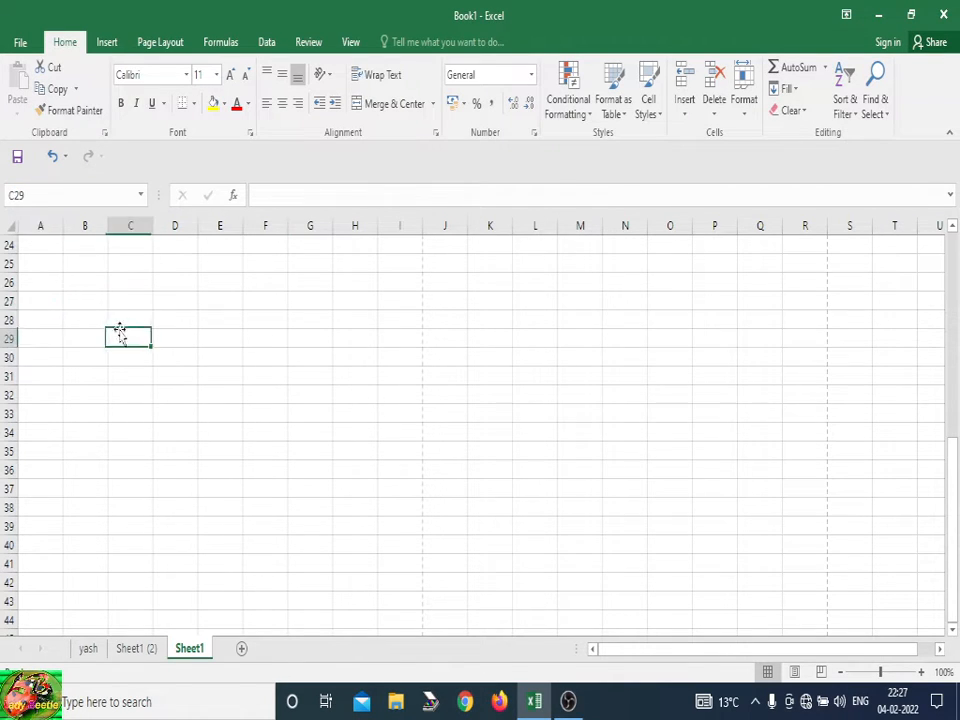
{"action": "left_click_drag", "start_coordinate": [266, 324], "coordinate": [256, 305]}
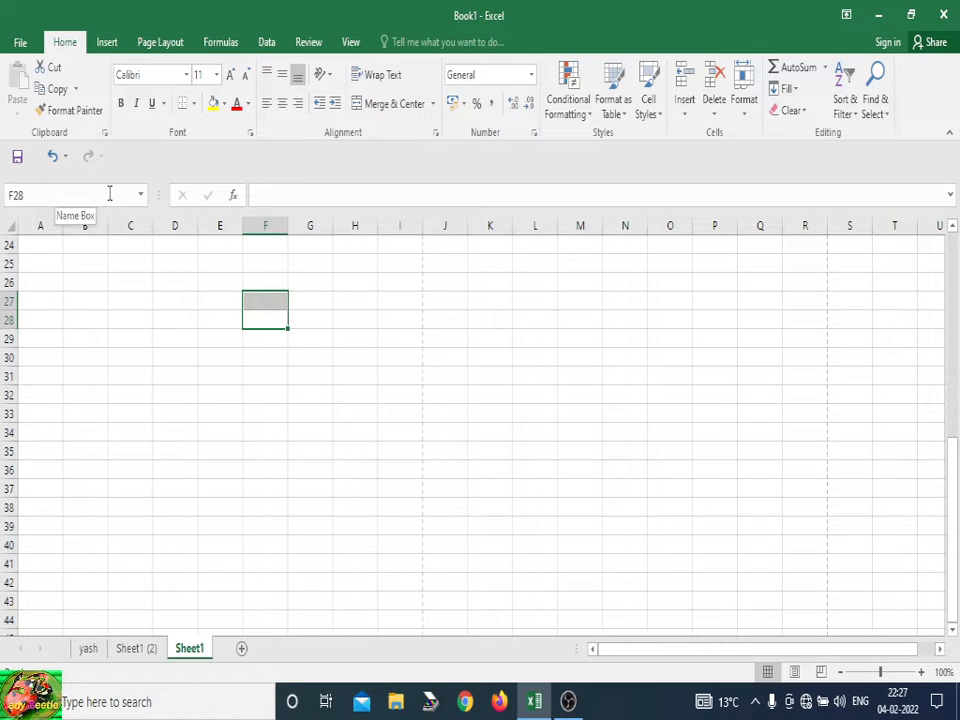
- Enter the formula =TODAY() in cell D31 to insert the current date
{"action": "left_click", "coordinate": [194, 375]}
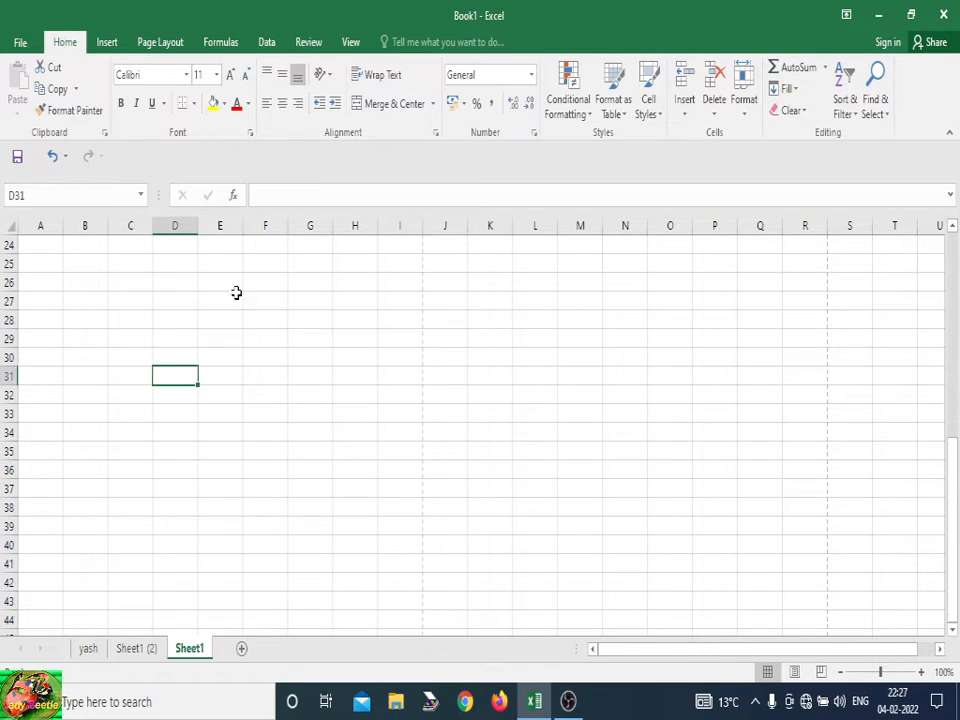
{"action": "left_click", "coordinate": [258, 196]}
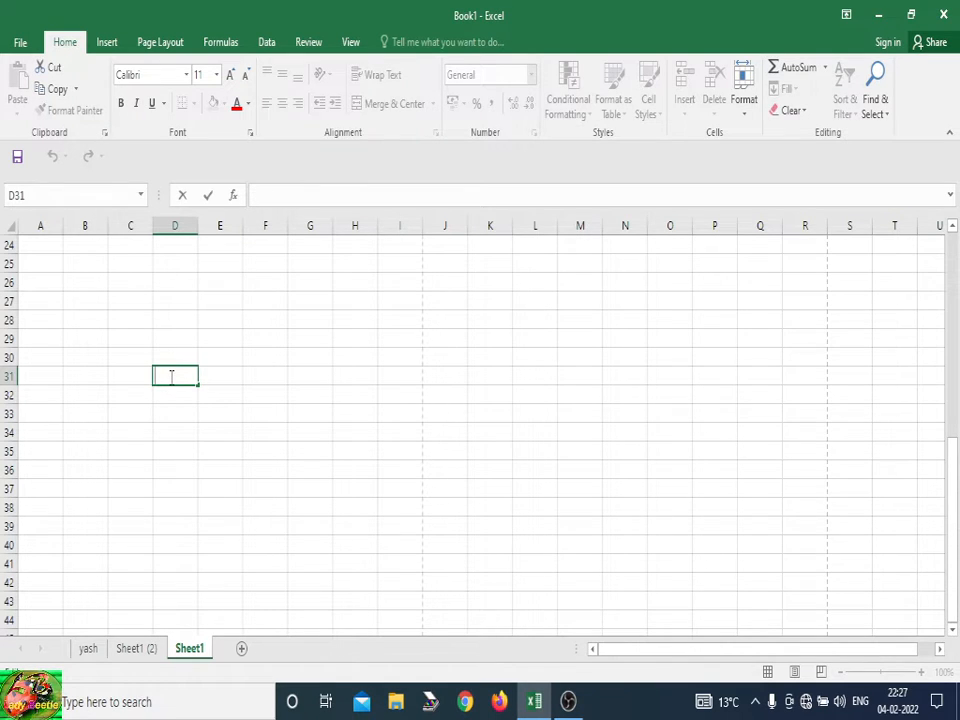
{"action": "type", "text": "=t"}
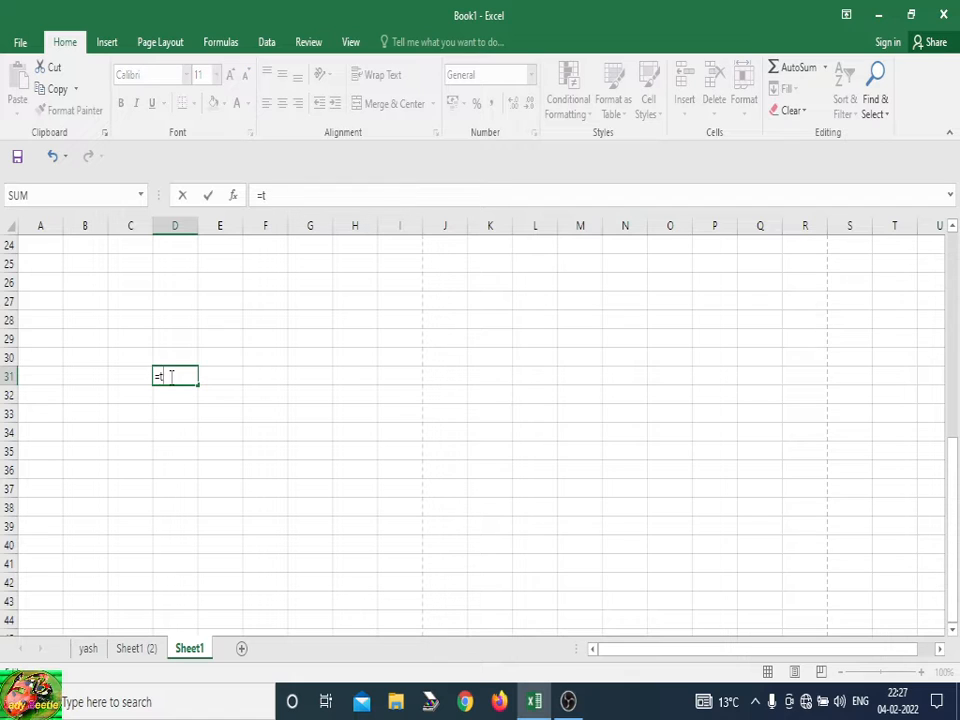
{"action": "type", "text": "oday"}
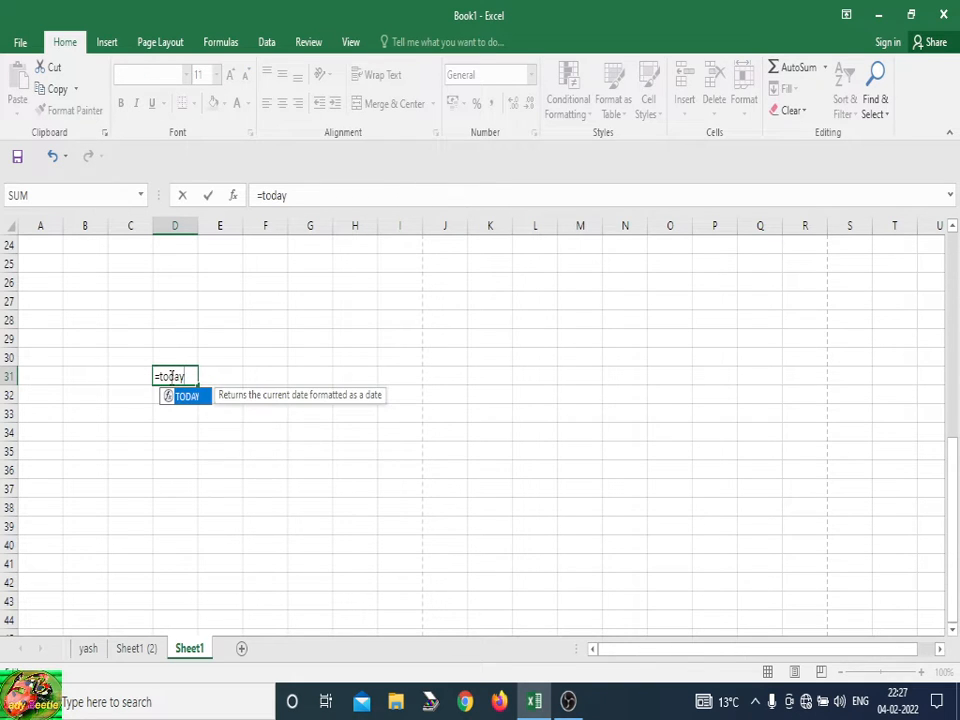
{"action": "type", "text": "()"}
{"action": "key", "text": "Return"}
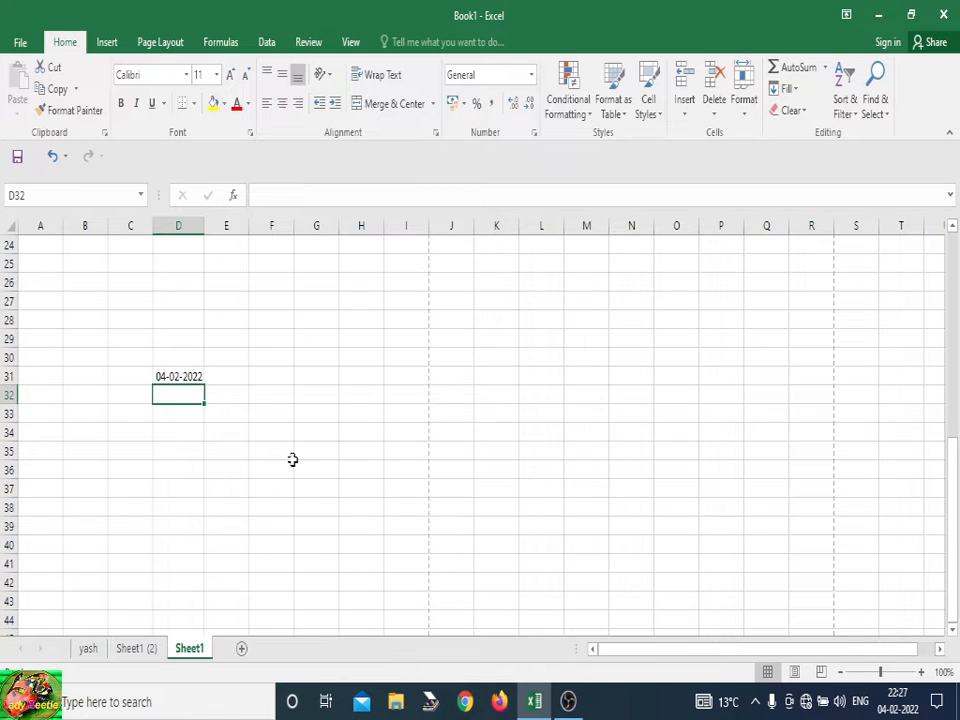
- Select cell D31 and highlight its whole date formula in the formula bar
{"action": "left_click_drag", "start_coordinate": [291, 457], "coordinate": [316, 452]}
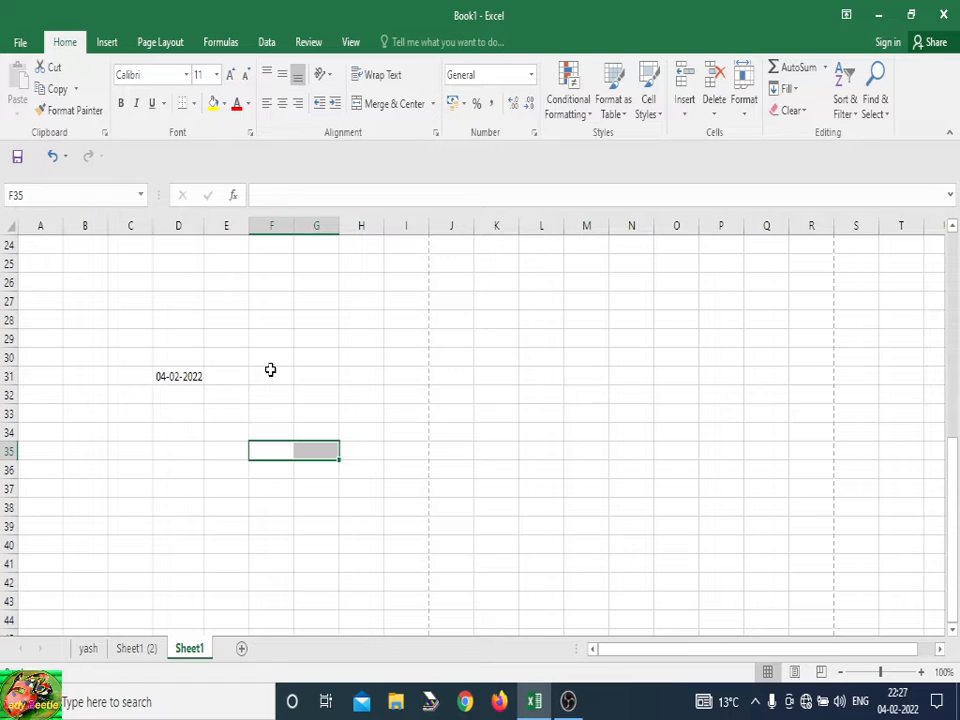
{"action": "left_click", "coordinate": [178, 376]}
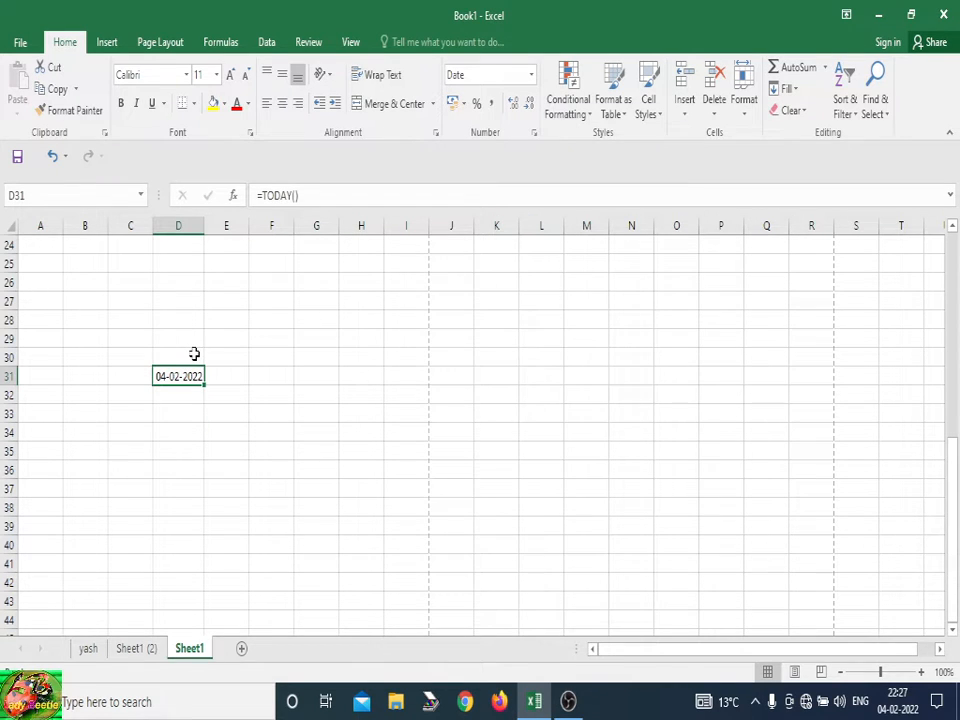
{"action": "left_click_drag", "start_coordinate": [255, 195], "coordinate": [325, 195]}
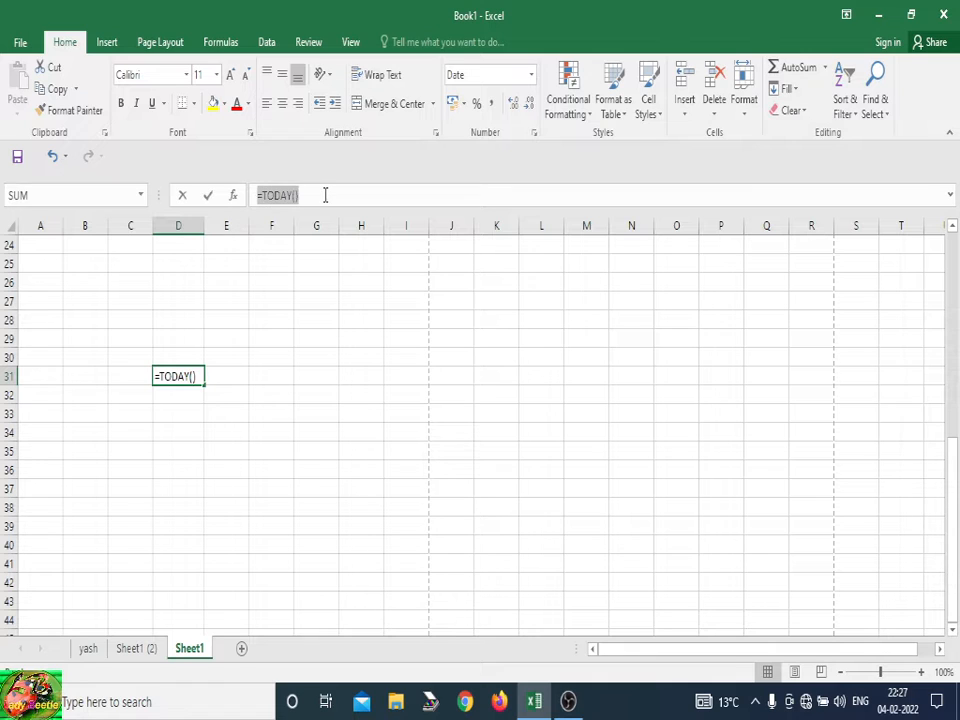
- Replace the date formula in D31 with the self-reference =D31 and dismiss the warning
{"action": "left_click", "coordinate": [272, 360]}
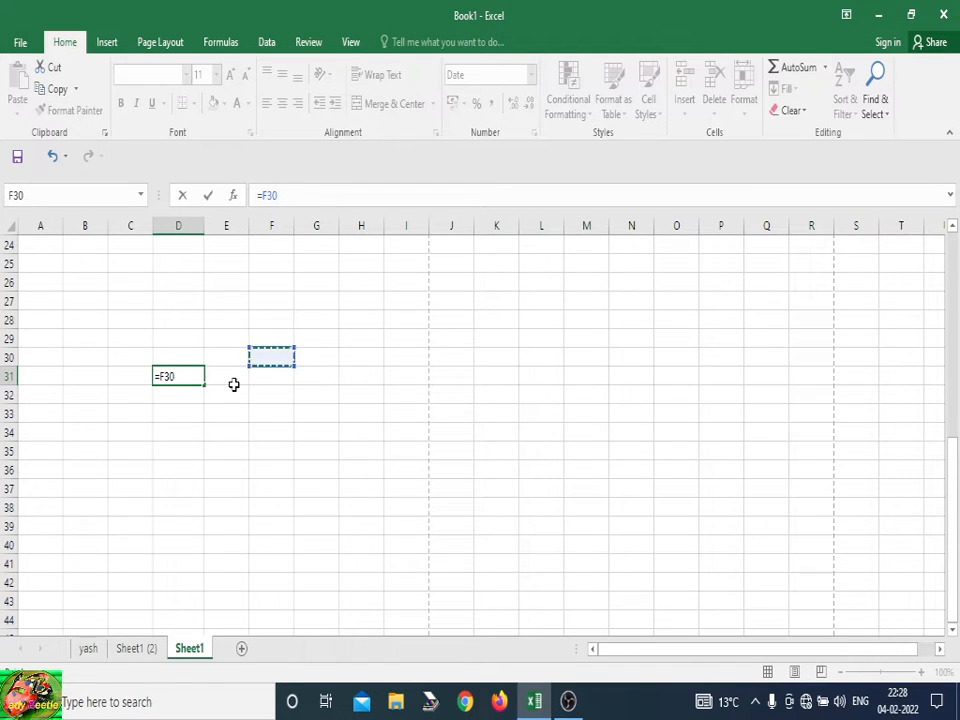
{"action": "left_click", "coordinate": [230, 378]}
{"action": "left_click", "coordinate": [189, 317]}
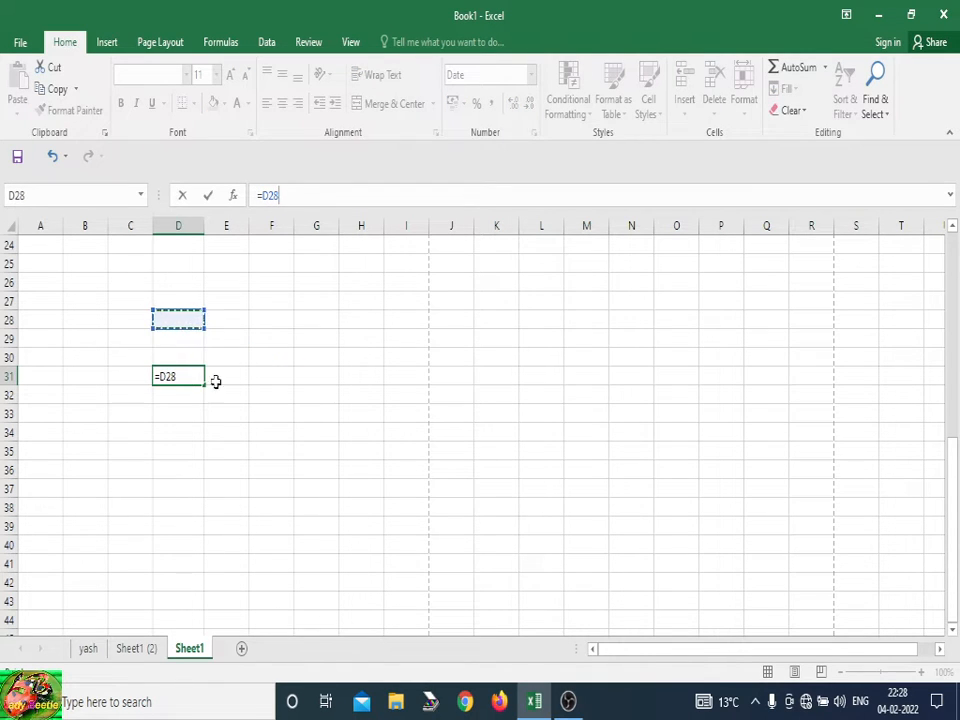
{"action": "left_click", "coordinate": [253, 431]}
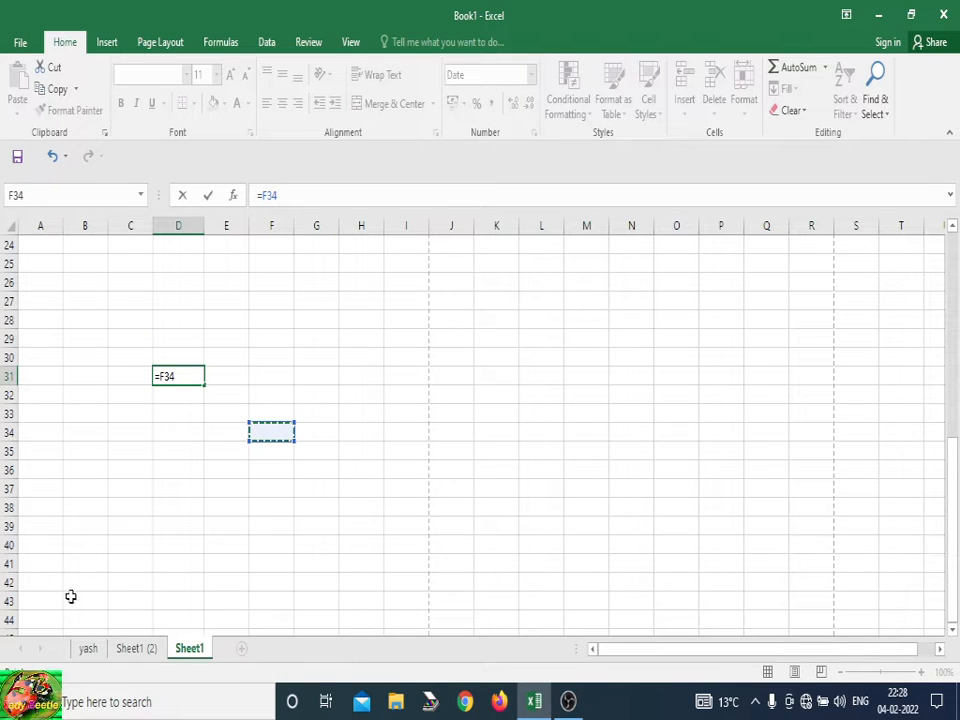
{"action": "left_click", "coordinate": [180, 393]}
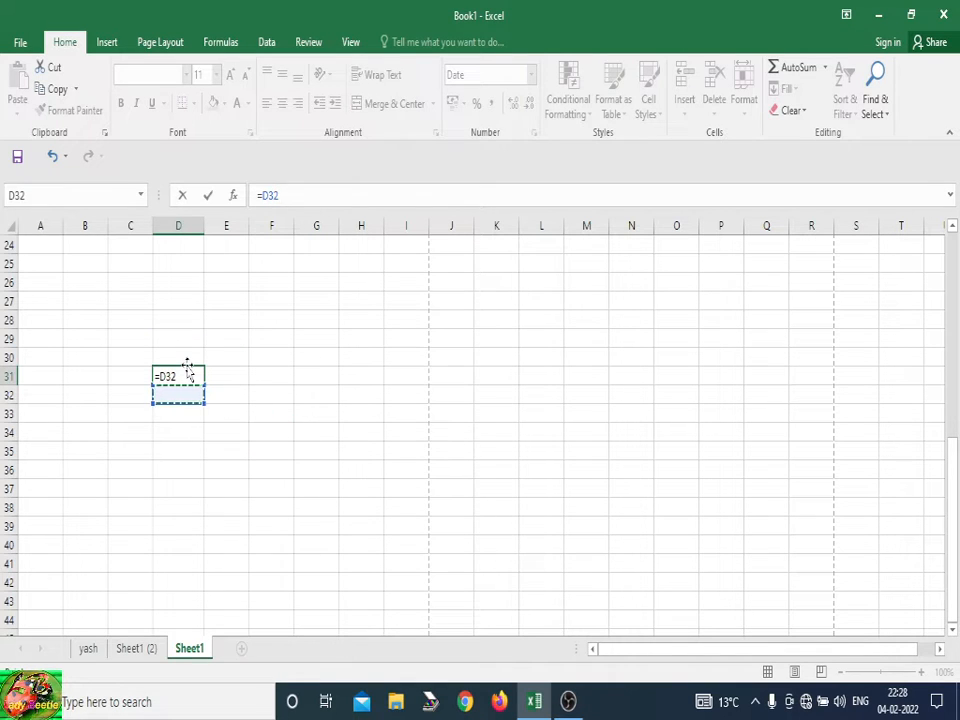
{"action": "left_click", "coordinate": [187, 368]}
{"action": "key", "text": "Return"}
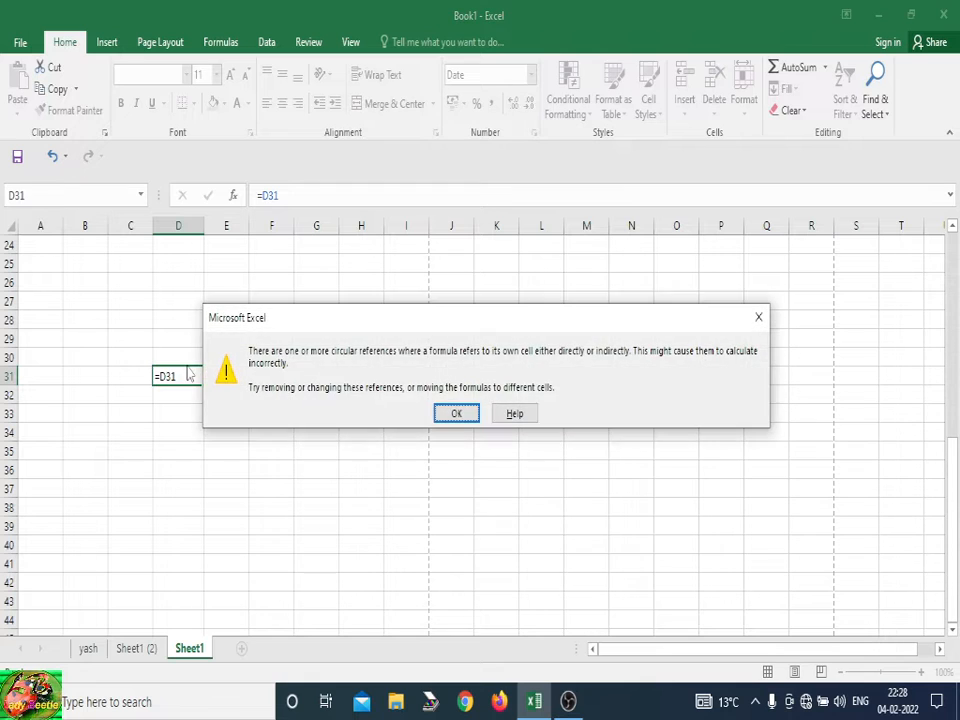
{"action": "key", "text": "Return"}
- Clear the contents of cell D31
{"action": "left_click", "coordinate": [187, 368]}
{"action": "key", "text": "Delete"}
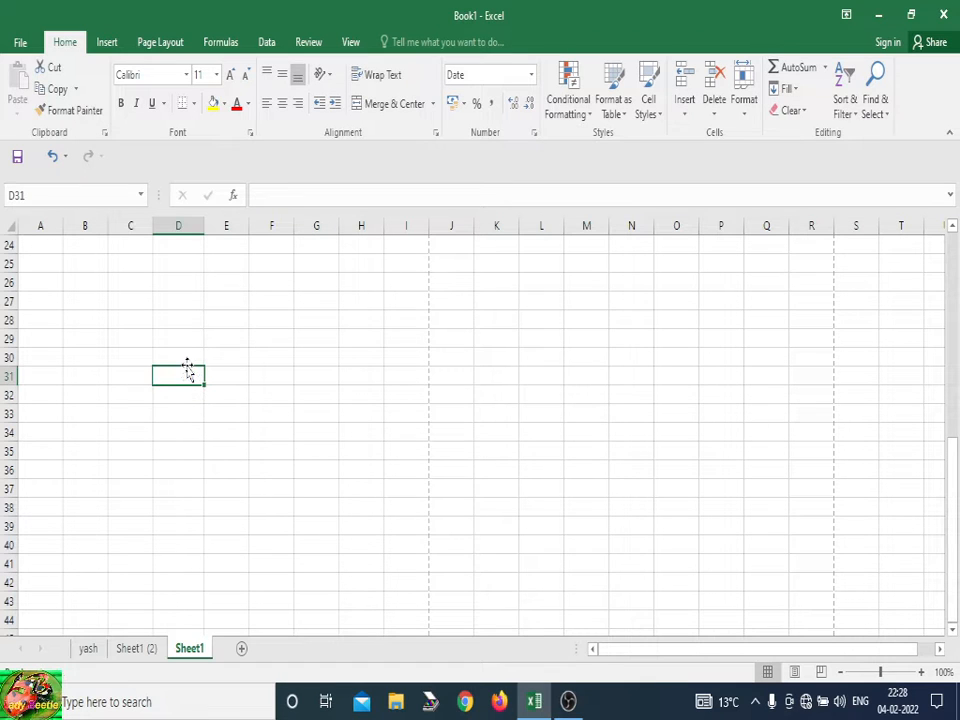
{"action": "key", "text": "Return"}
- Undo the clearing of cell D31, dismiss the warning, and redo the clearing
{"action": "left_click", "coordinate": [188, 370]}
{"action": "left_click", "coordinate": [52, 156]}
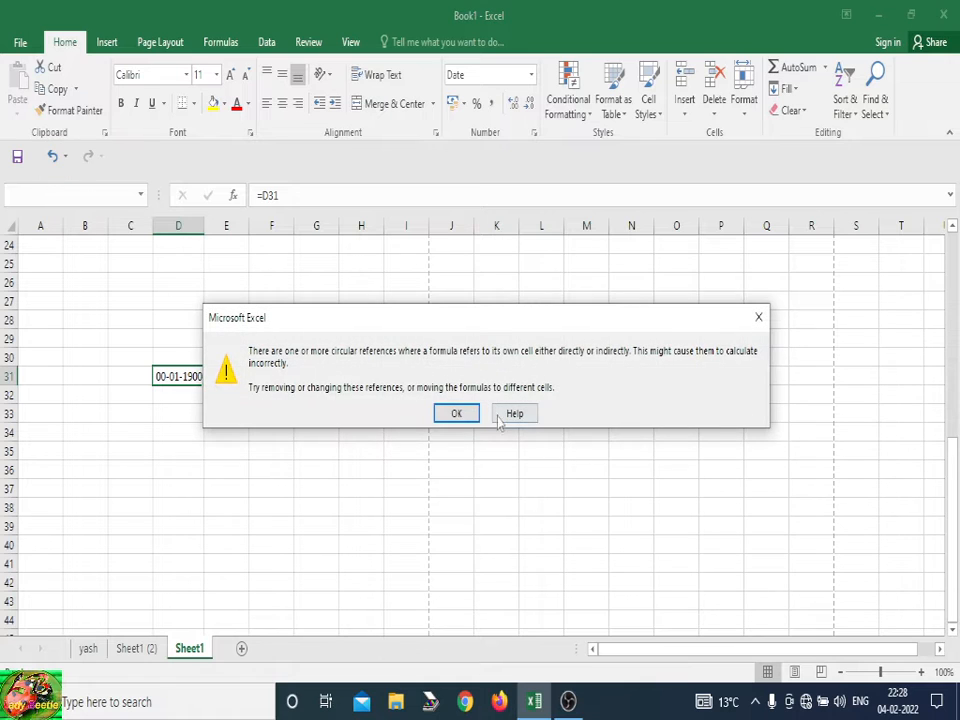
{"action": "left_click", "coordinate": [462, 413]}
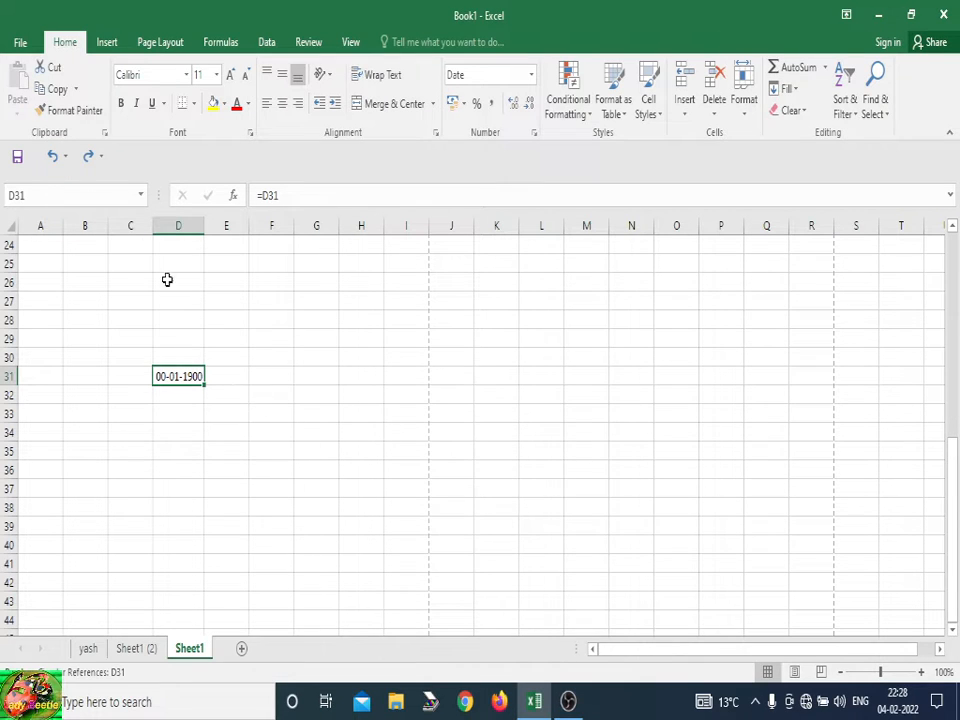
{"action": "left_click", "coordinate": [88, 157]}
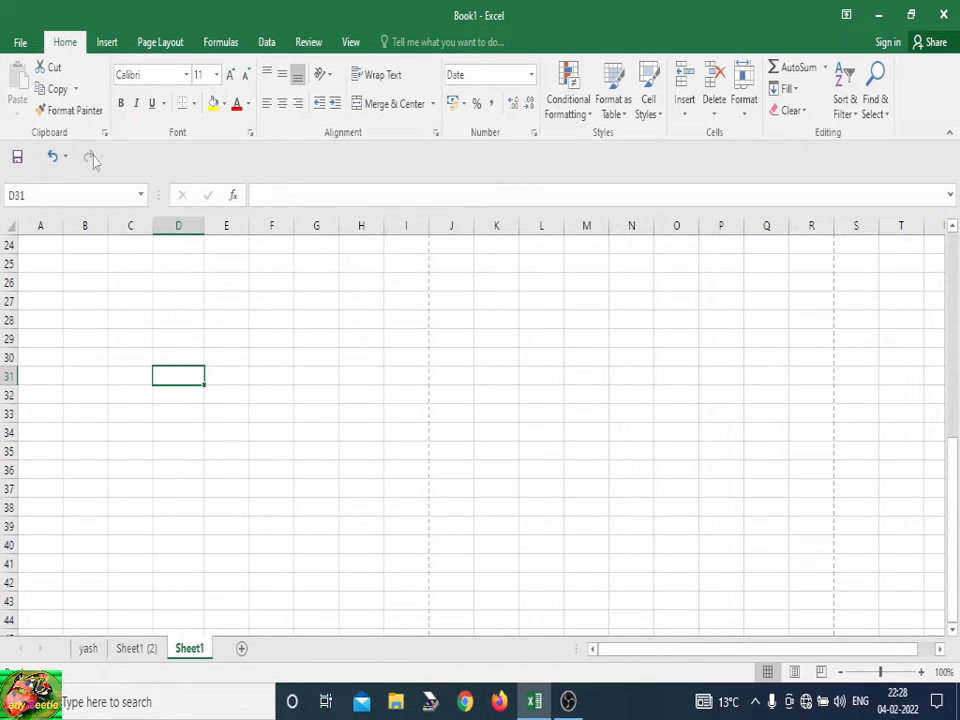
- Open the Save As page for the workbook and return to Sheet1 without saving
{"action": "left_click", "coordinate": [17, 158]}
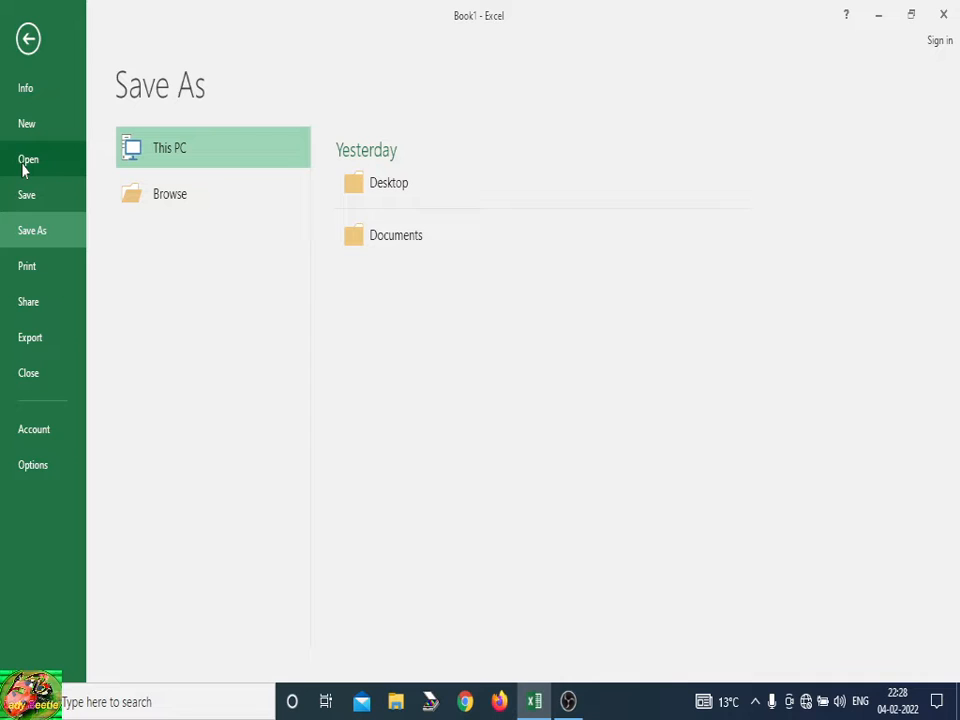
{"action": "left_click", "coordinate": [29, 40]}
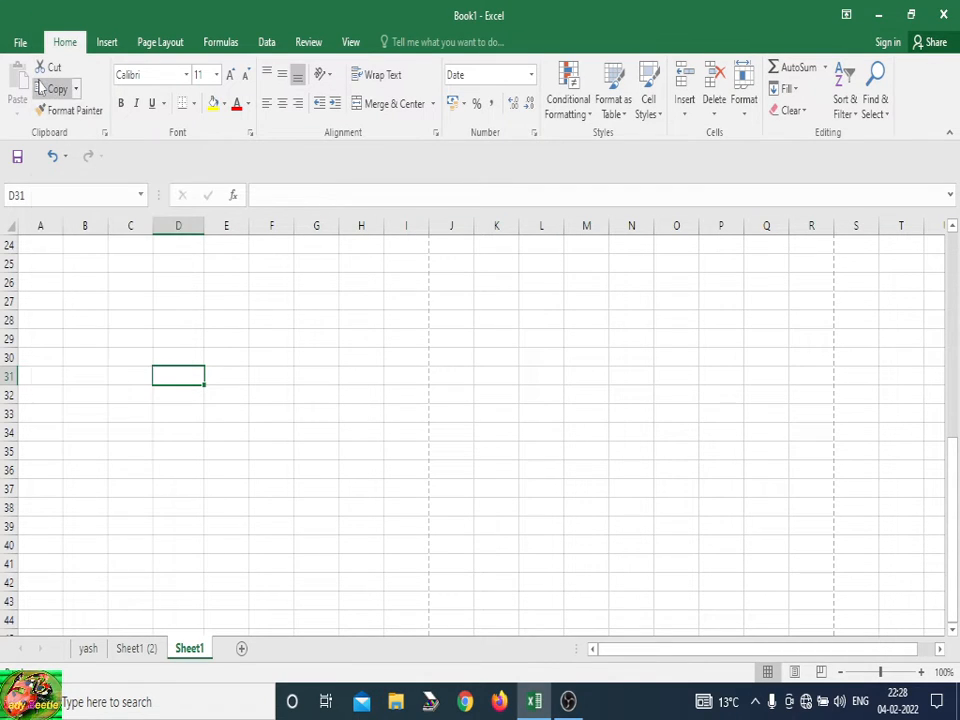
- Enter Sunday in cell C27 and Monday in cell C28
{"action": "left_click", "coordinate": [141, 300]}
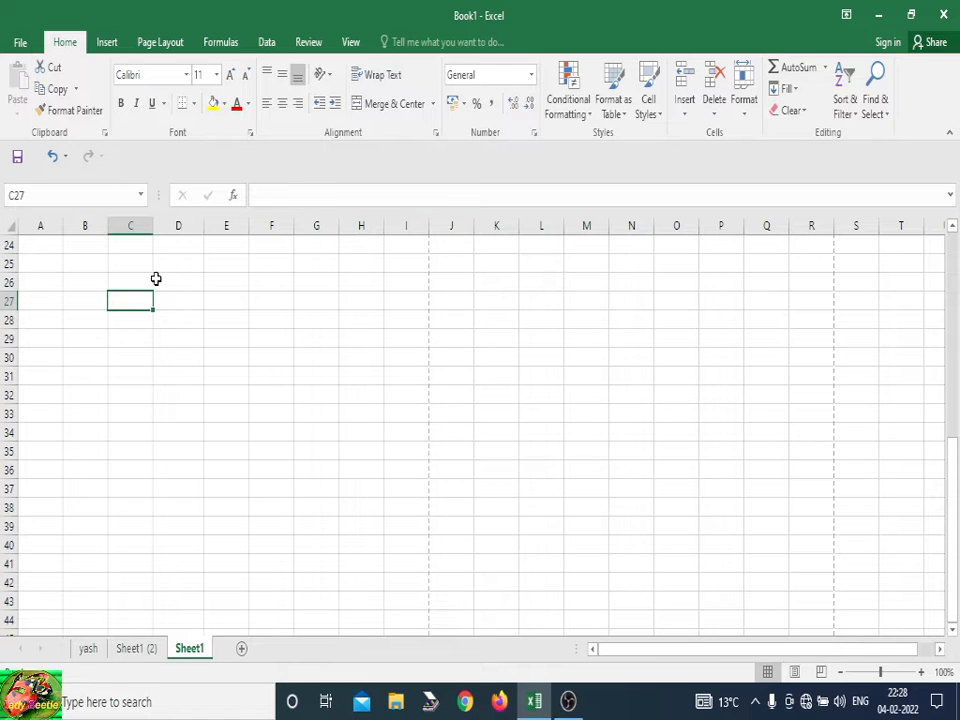
{"action": "type", "text": "sunda"}
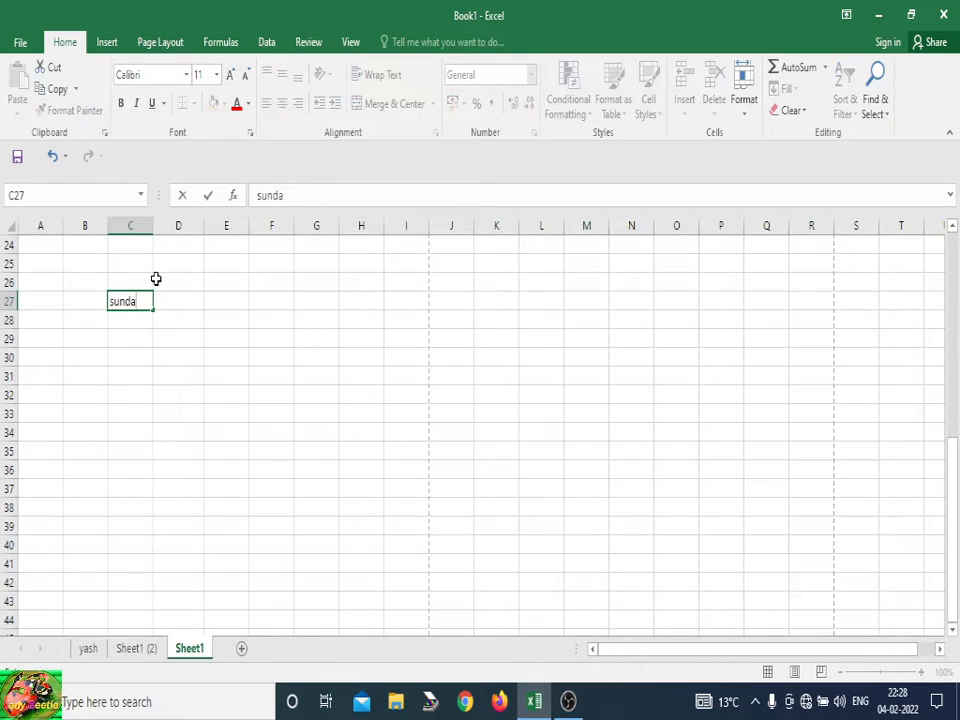
{"action": "type", "text": "y"}
{"action": "key", "text": "Return"}
{"action": "key", "text": "Up"}
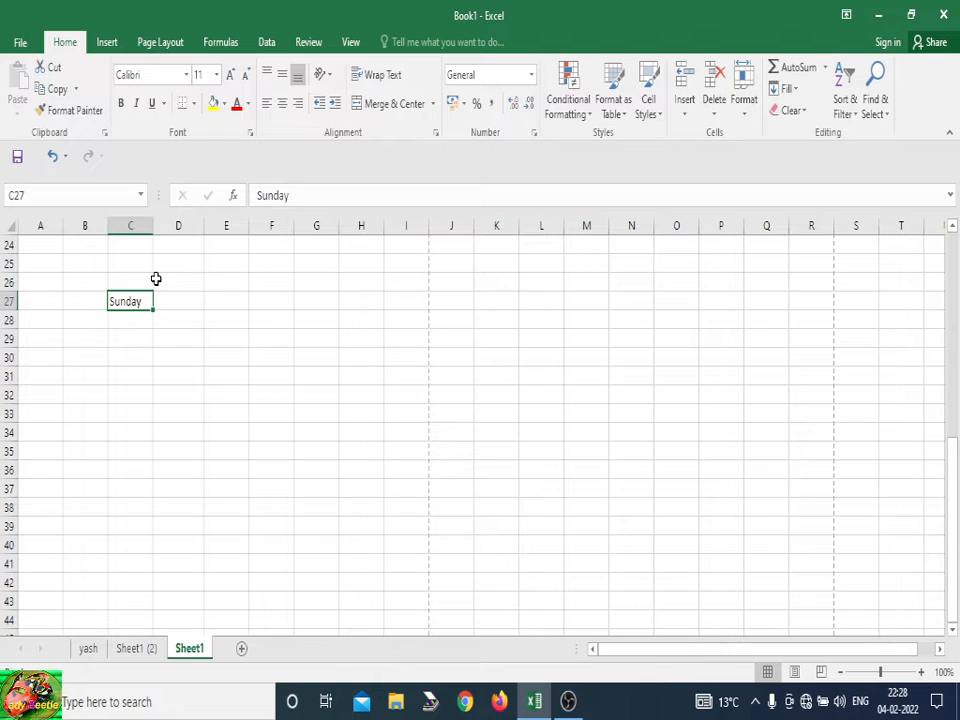
{"action": "key", "text": "Down"}
{"action": "type", "text": "mon"}
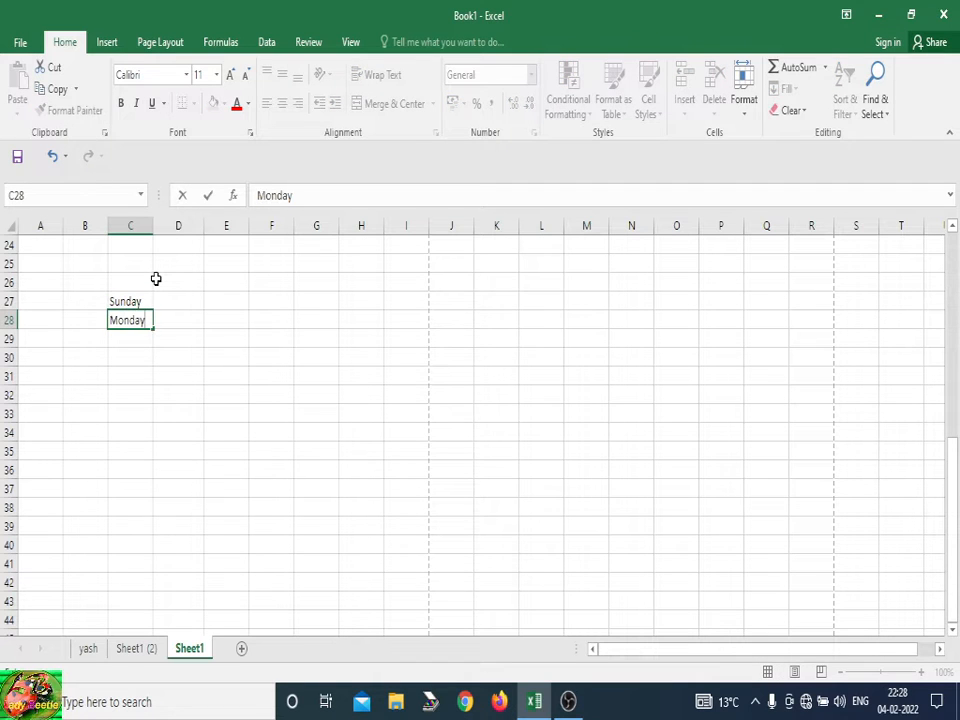
{"action": "key", "text": "ctrl+Return"}
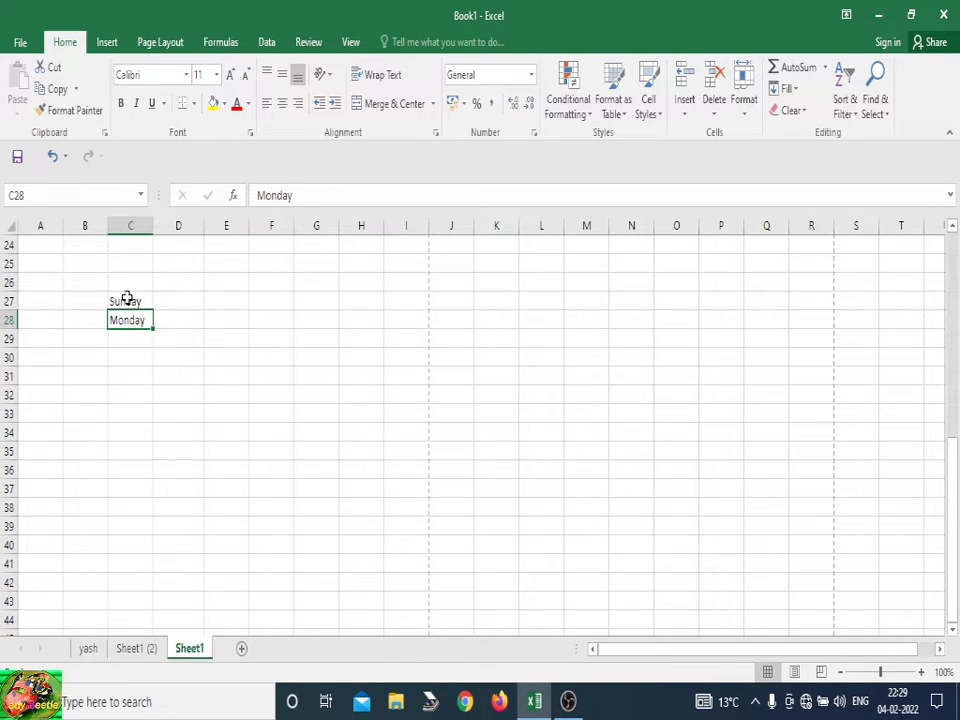
- Extend the weekday series from C27:C28 down to Saturday in C33 and widen column C to fit the names
{"action": "left_click_drag", "start_coordinate": [129, 304], "coordinate": [150, 432]}
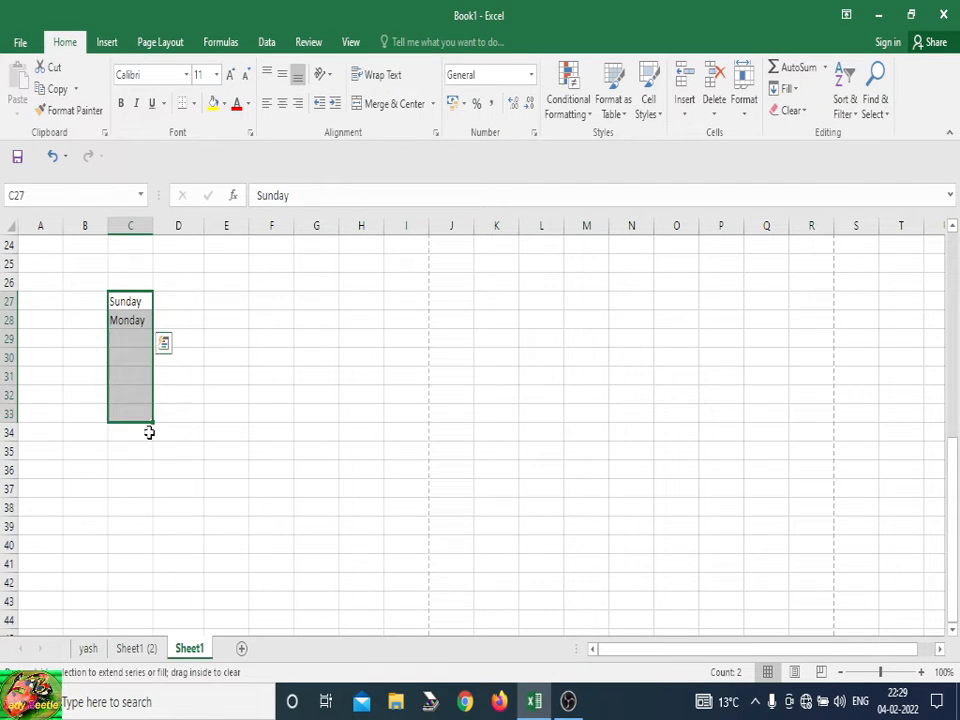
{"action": "left_click", "coordinate": [216, 377]}
{"action": "left_click_drag", "start_coordinate": [149, 225], "coordinate": [180, 225]}
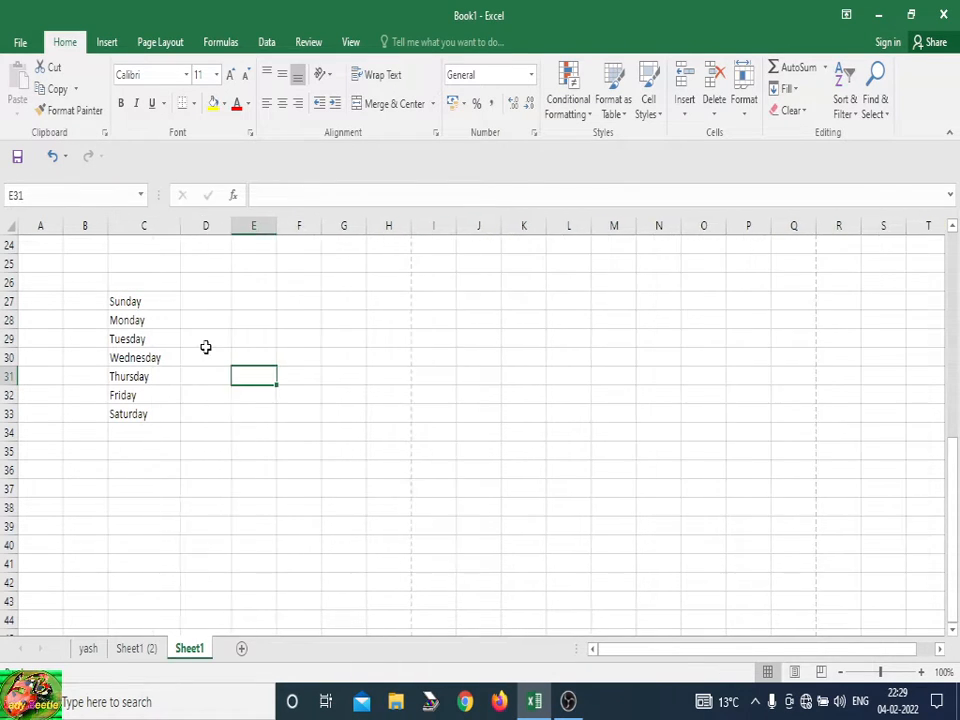
{"action": "left_click", "coordinate": [206, 340]}
- Copy the weekday list in C27:C33 to E27:E33 and widen column E to fit the names
{"action": "left_click_drag", "start_coordinate": [139, 301], "coordinate": [150, 412]}
{"action": "key", "text": "ctrl+c"}
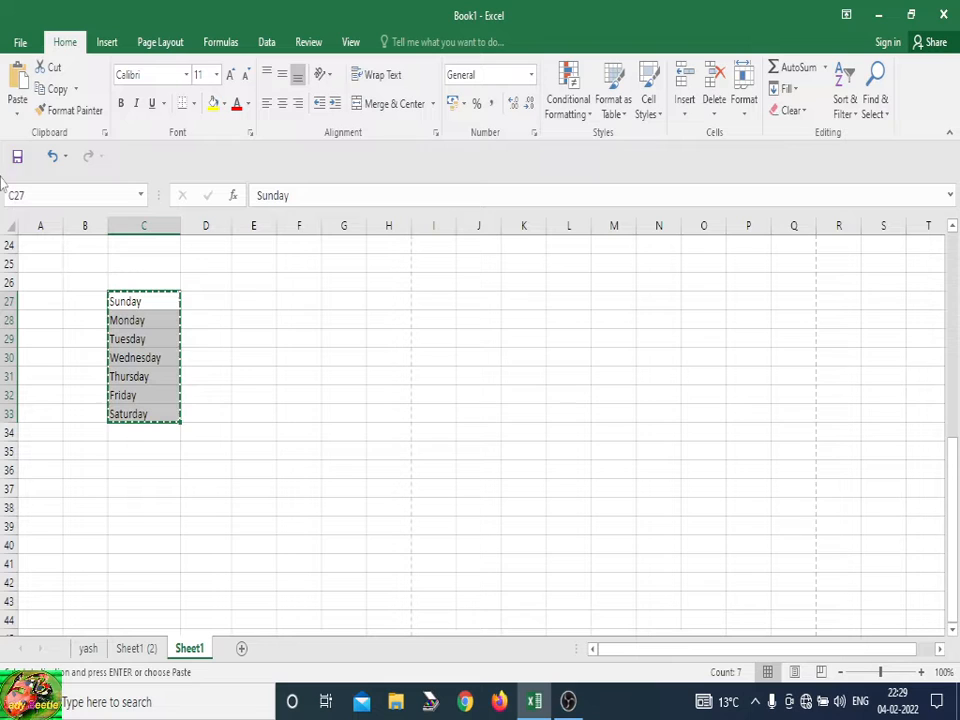
{"action": "key", "text": "ctrl+v"}
{"action": "left_click_drag", "start_coordinate": [249, 302], "coordinate": [255, 417]}
{"action": "left_click", "coordinate": [22, 86]}
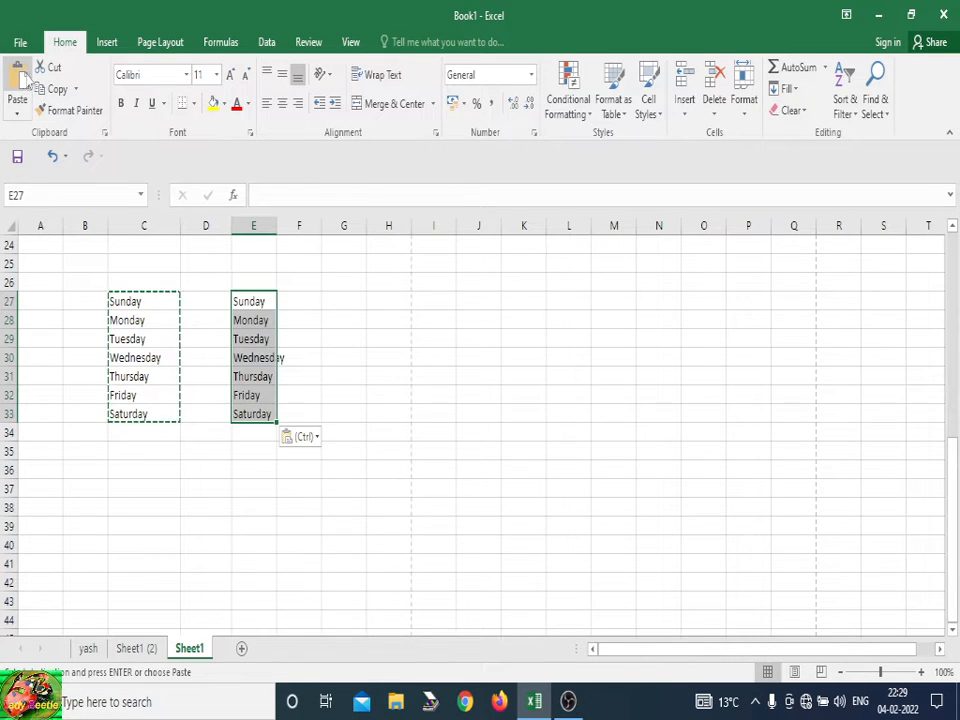
{"action": "left_click_drag", "start_coordinate": [280, 229], "coordinate": [298, 227]}
{"action": "left_click", "coordinate": [334, 396]}
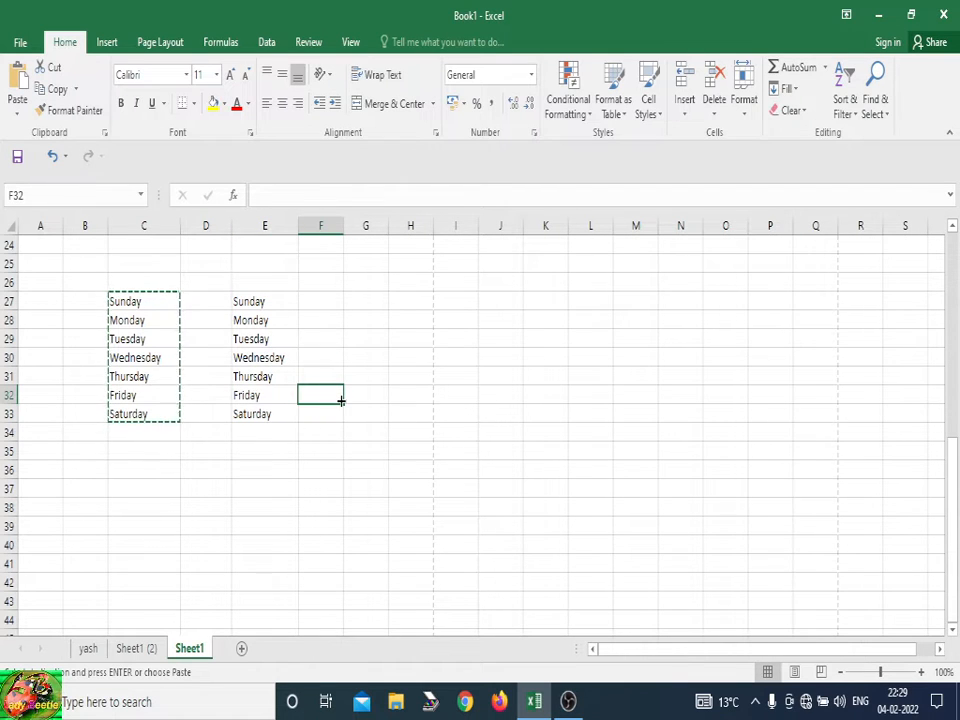
- Move the weekday list from E27:E33 to G27:G33
{"action": "left_click_drag", "start_coordinate": [268, 304], "coordinate": [268, 412]}
{"action": "key", "text": "ctrl+c"}
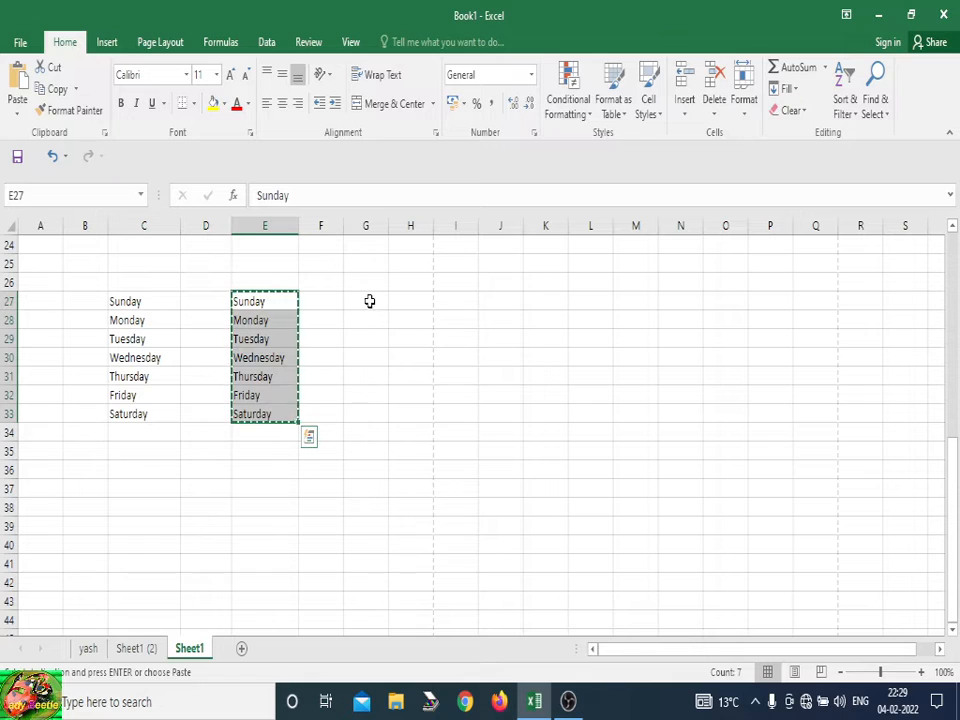
{"action": "left_click_drag", "start_coordinate": [371, 302], "coordinate": [377, 415]}
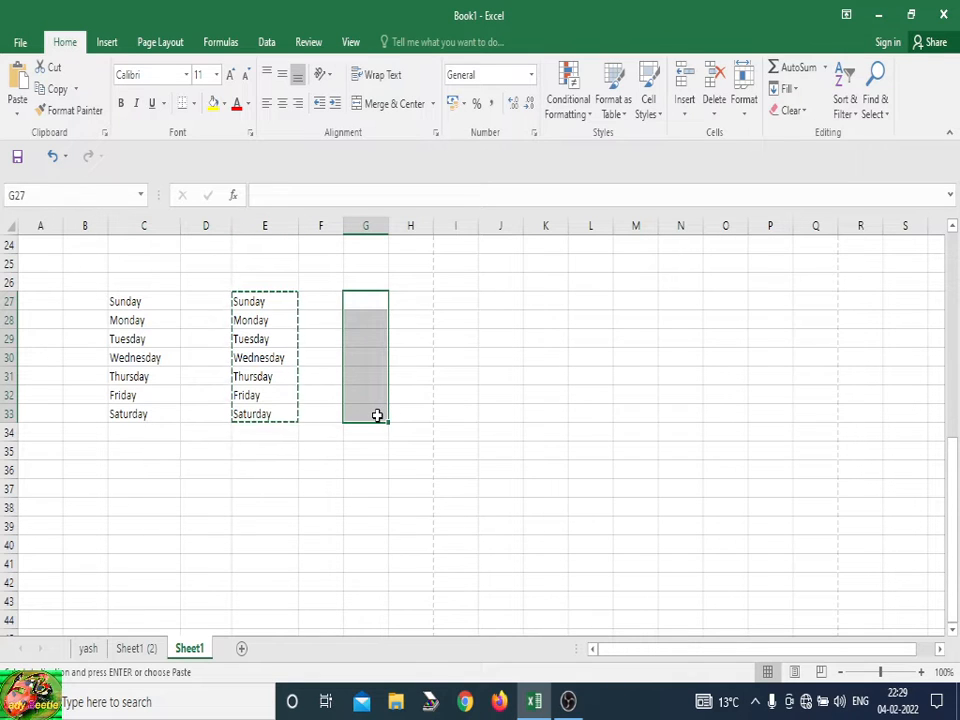
{"action": "key", "text": "ctrl+v"}
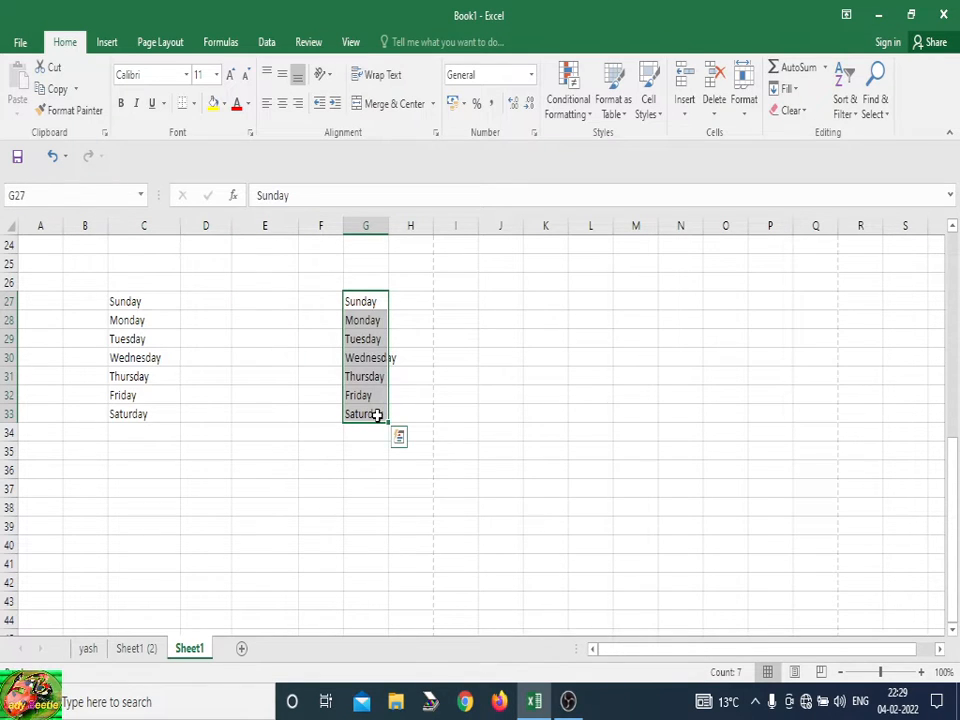
{"action": "left_click_drag", "start_coordinate": [274, 306], "coordinate": [279, 432]}
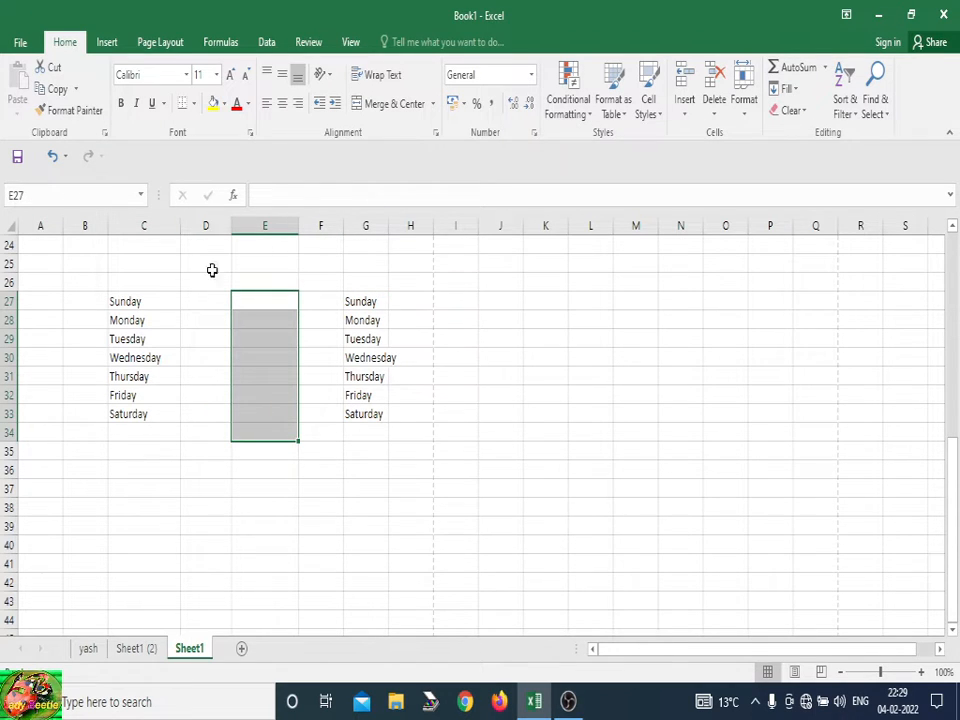
{"action": "left_click_drag", "start_coordinate": [223, 281], "coordinate": [219, 280]}
- Make C26:C33 bold, italic and underlined, and copy that formatting onto the weekday list in G27:G33 with Format Painter
{"action": "left_click_drag", "start_coordinate": [134, 285], "coordinate": [145, 417]}
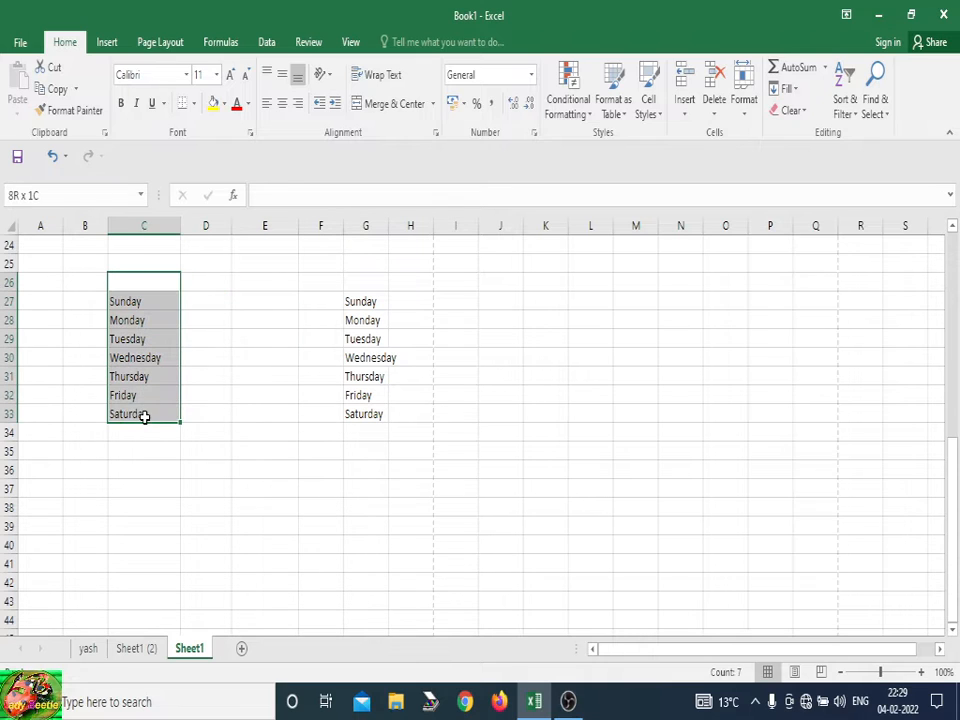
{"action": "left_click", "coordinate": [151, 104]}
{"action": "left_click", "coordinate": [137, 104]}
{"action": "left_click", "coordinate": [121, 104]}
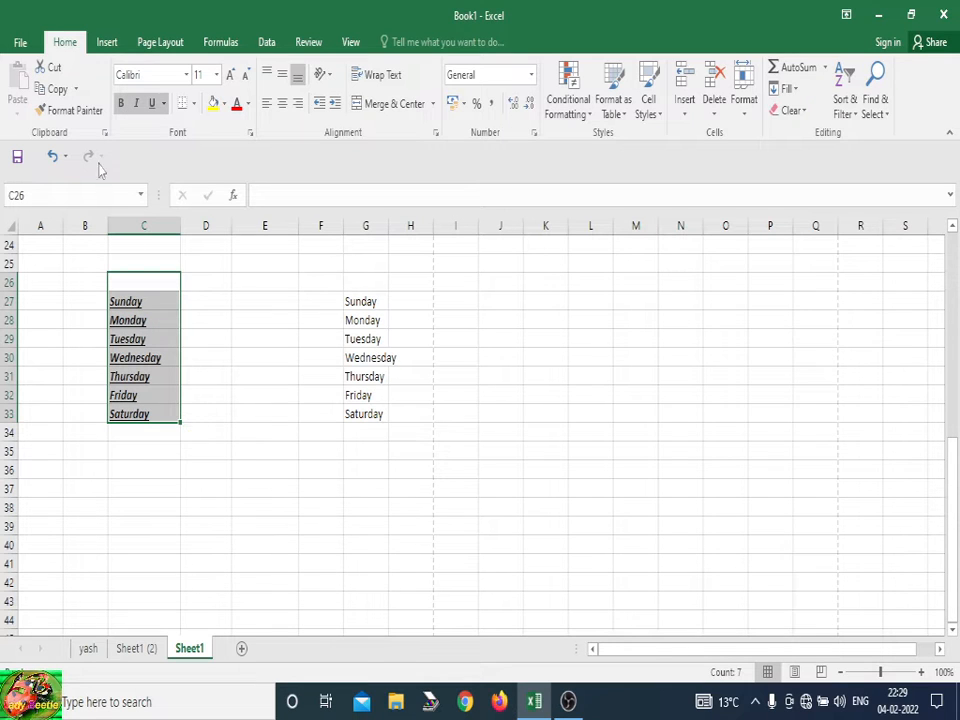
{"action": "left_click", "coordinate": [68, 110]}
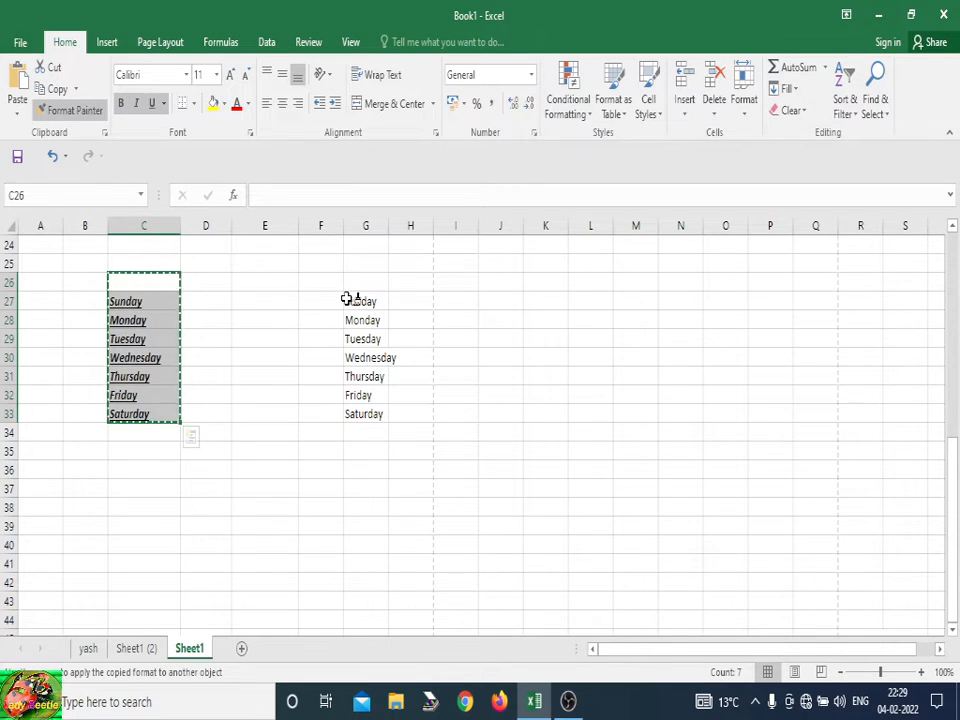
{"action": "left_click_drag", "start_coordinate": [349, 300], "coordinate": [360, 420]}
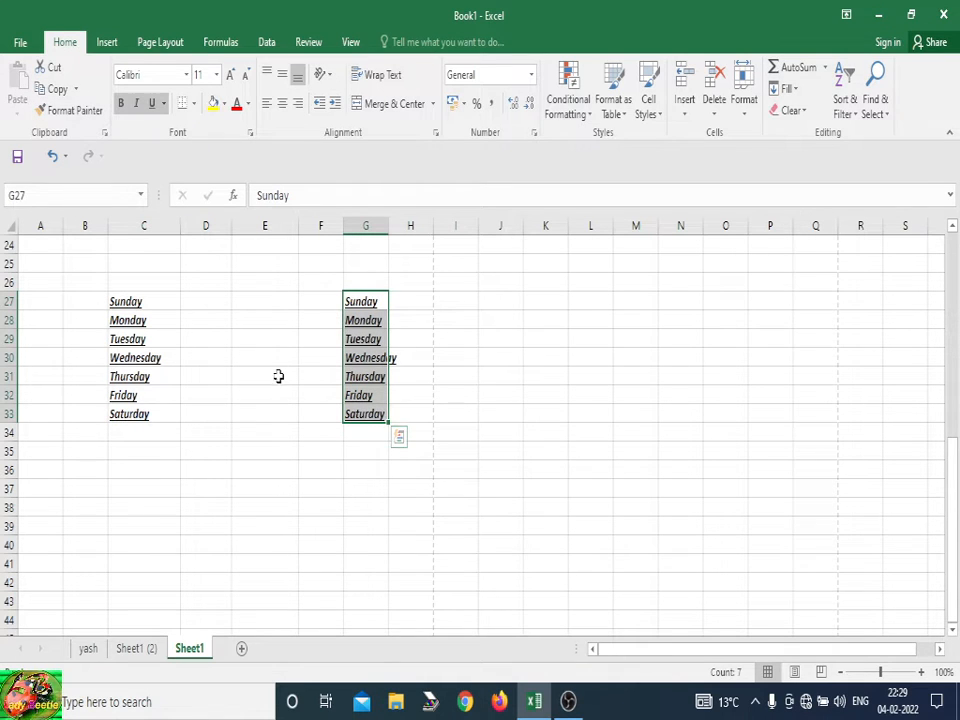
- Fill the weekday cells C27:C33 with yellow
{"action": "left_click_drag", "start_coordinate": [122, 302], "coordinate": [138, 414]}
{"action": "left_click", "coordinate": [213, 103]}
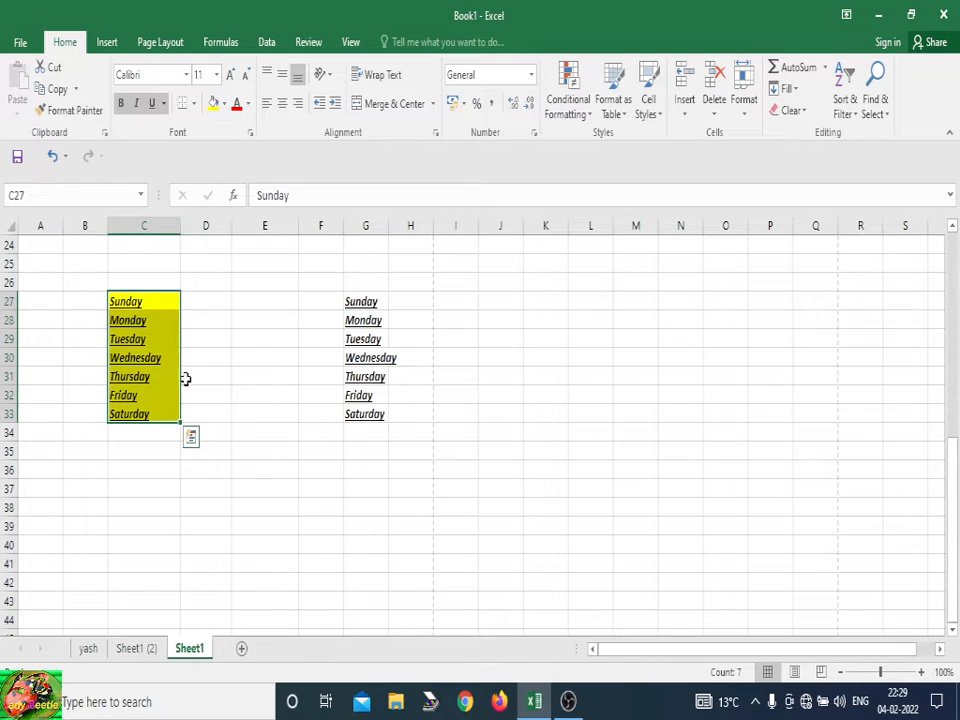
{"action": "left_click", "coordinate": [195, 393]}
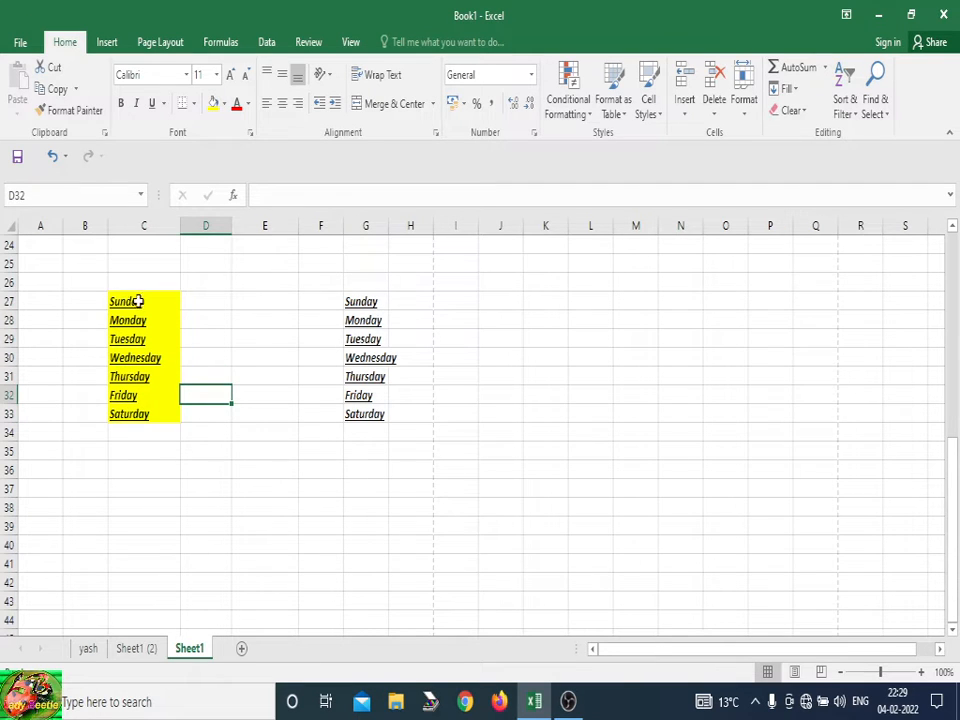
- Copy the formatting of C27:C33 onto G27:G33 with Format Painter and widen column G to fit the names
{"action": "left_click_drag", "start_coordinate": [135, 302], "coordinate": [137, 418]}
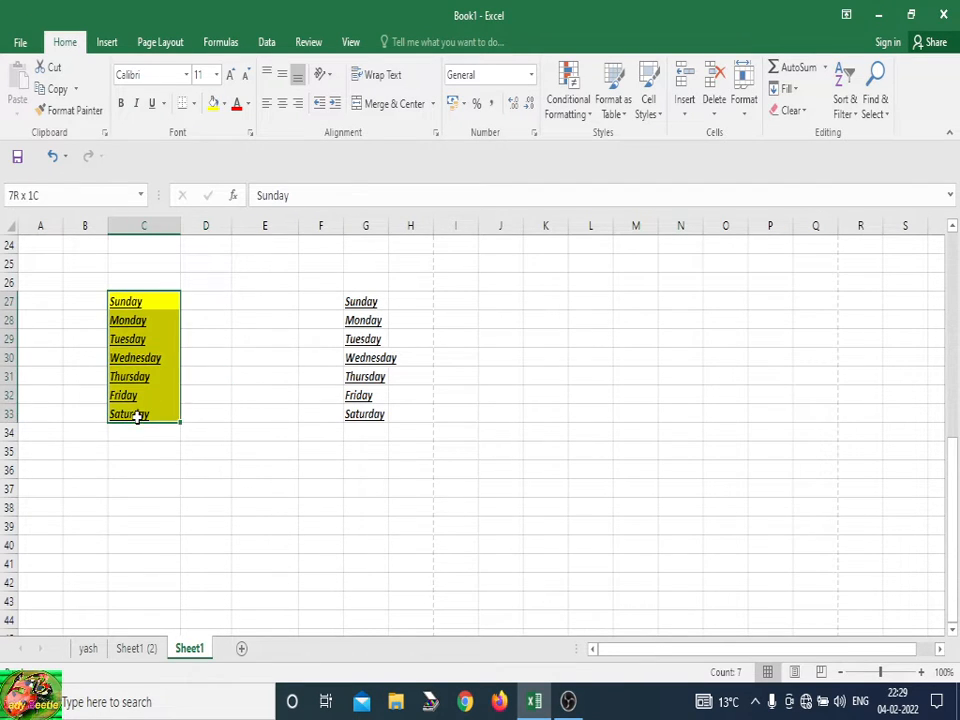
{"action": "left_click", "coordinate": [72, 110]}
{"action": "left_click_drag", "start_coordinate": [356, 298], "coordinate": [369, 414]}
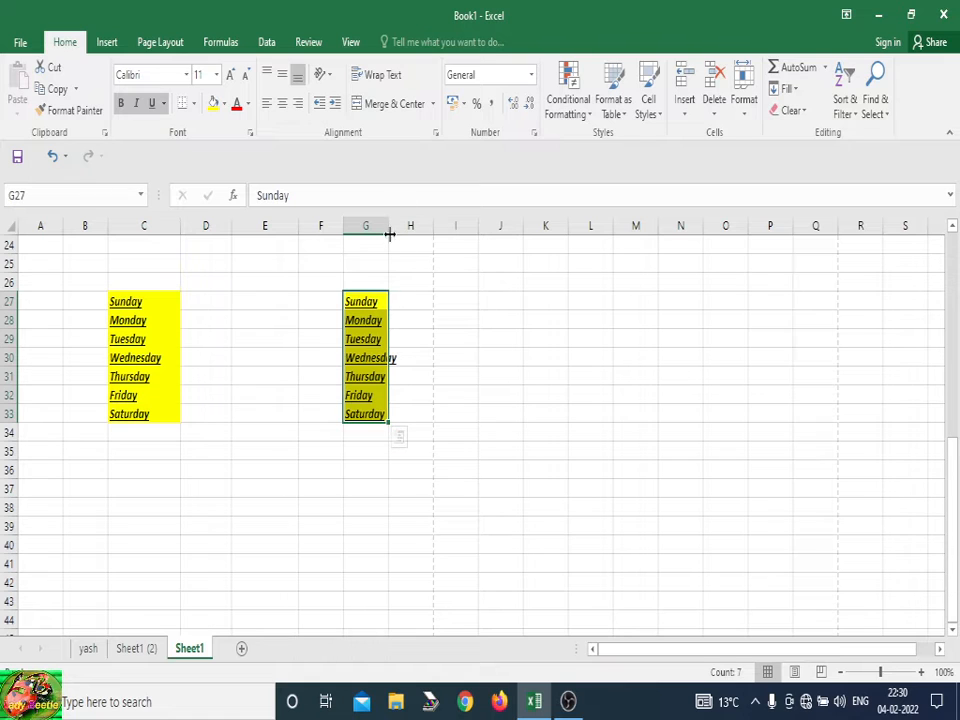
{"action": "left_click_drag", "start_coordinate": [392, 226], "coordinate": [408, 226]}
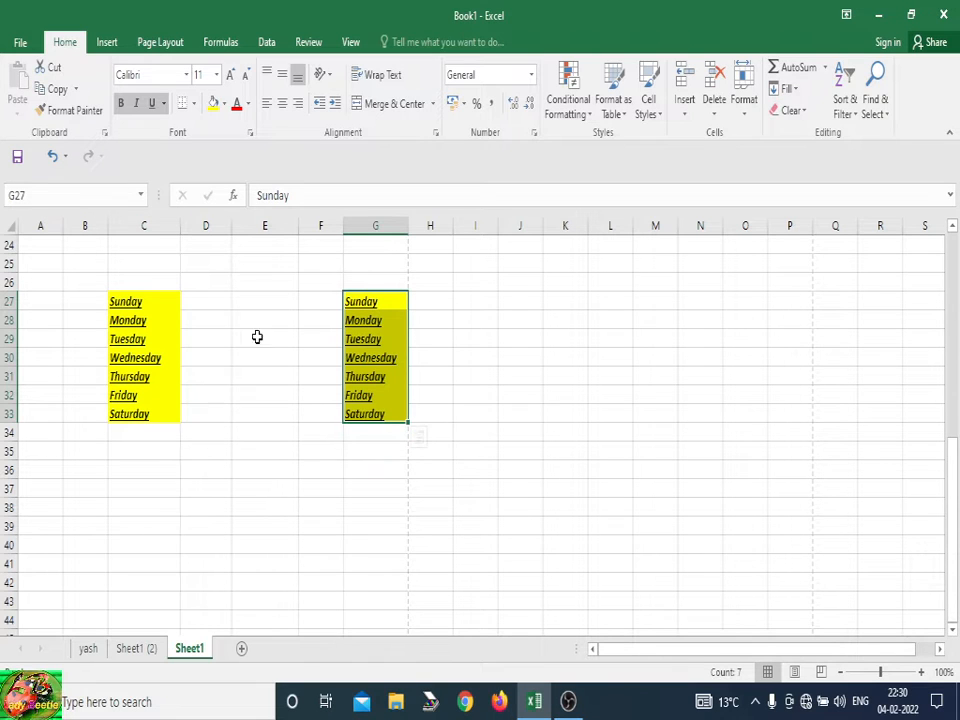
- Set the font of G27:G33 to Arial Rounded MT Bold and widen column G to fit the larger text
{"action": "left_click", "coordinate": [186, 76]}
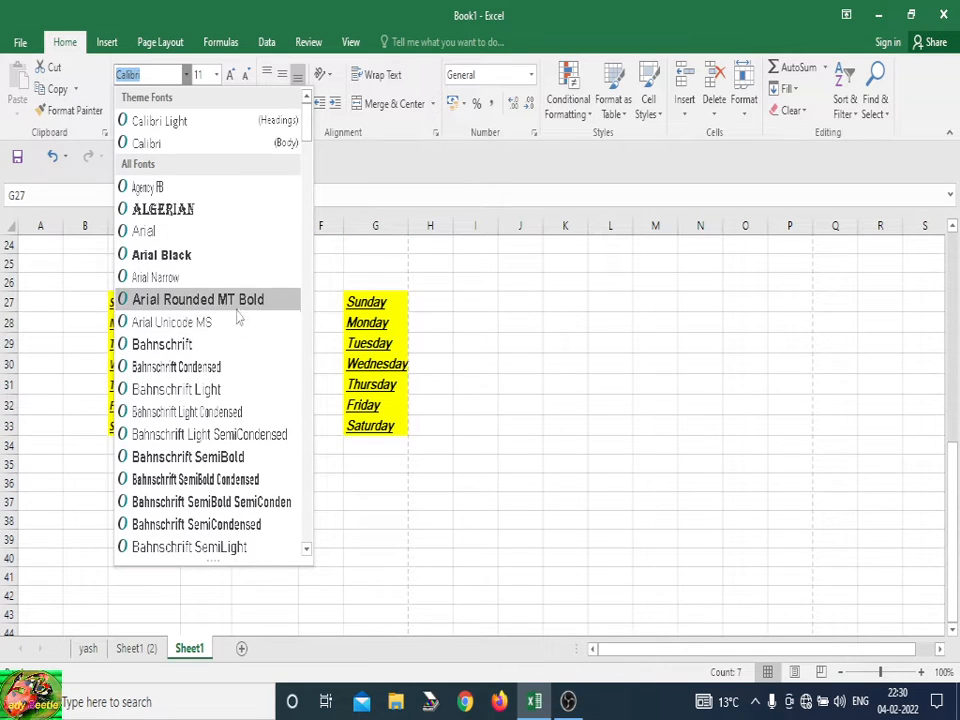
{"action": "left_click", "coordinate": [243, 304]}
{"action": "left_click_drag", "start_coordinate": [409, 225], "coordinate": [431, 248]}
{"action": "left_click", "coordinate": [318, 376]}
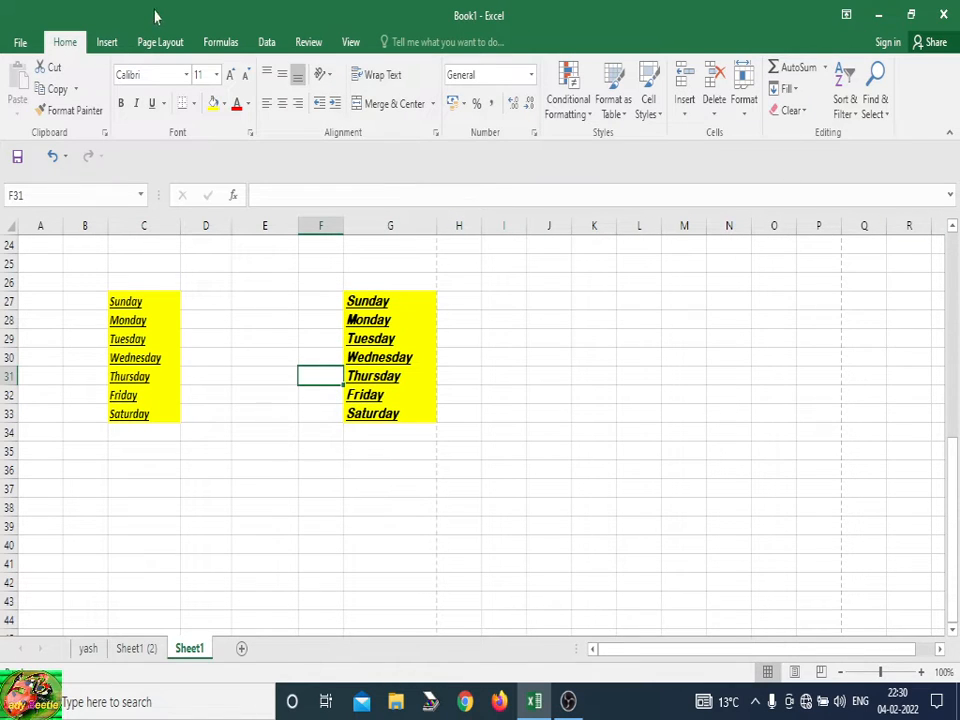
- Increase the font size of G27:G33 stepwise to 14 and decrease it stepwise back to 11
{"action": "left_click_drag", "start_coordinate": [369, 297], "coordinate": [384, 420]}
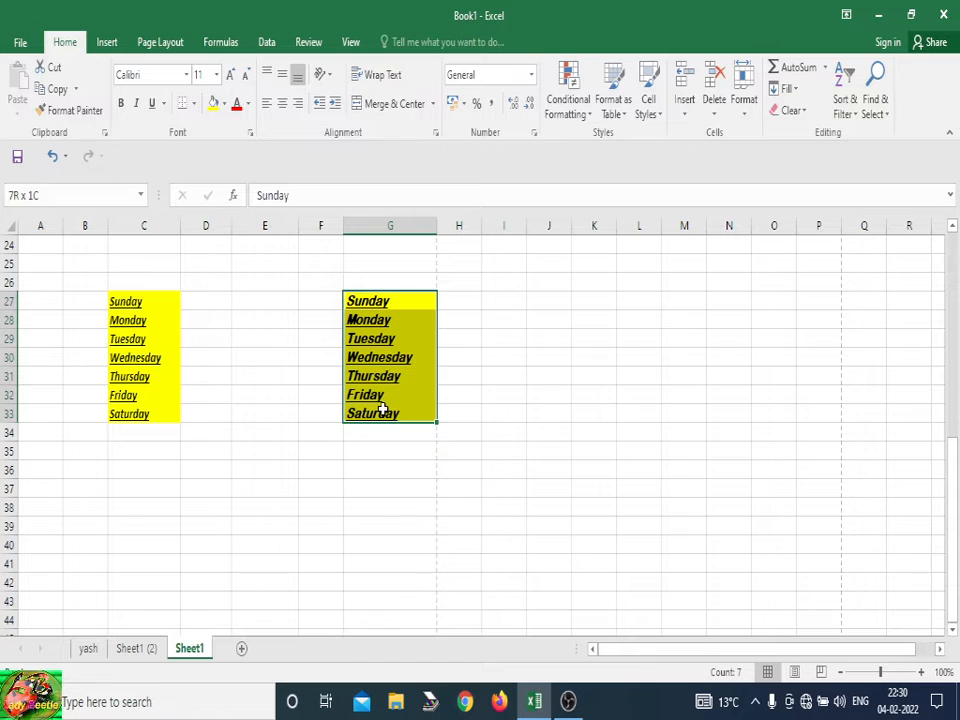
{"action": "left_click", "coordinate": [230, 76]}
{"action": "left_click", "coordinate": [230, 76]}
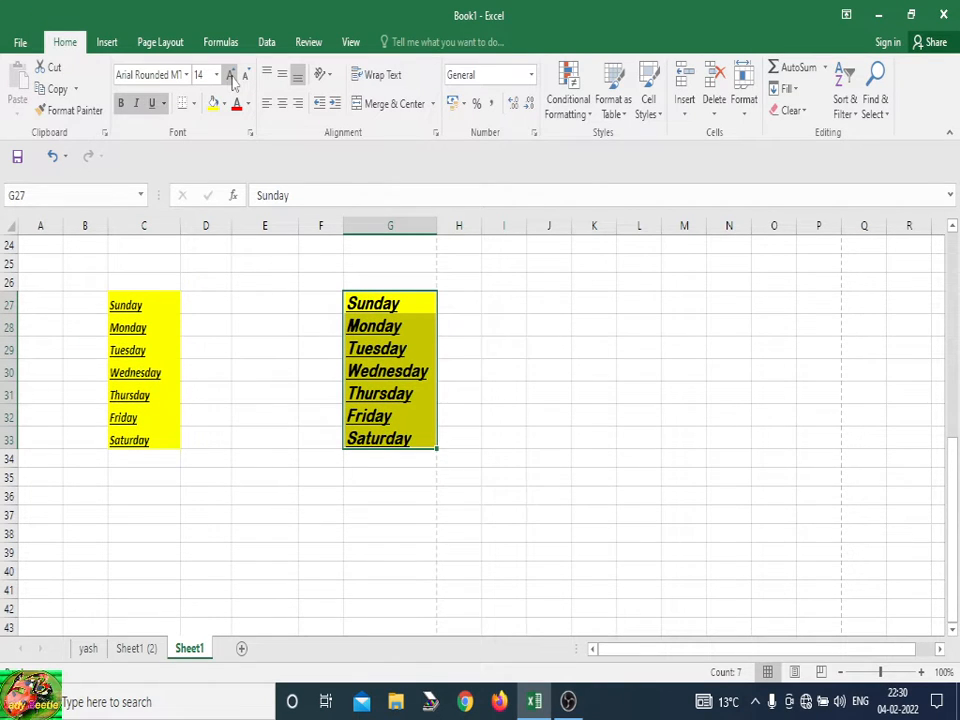
{"action": "left_click", "coordinate": [246, 77]}
{"action": "left_click", "coordinate": [246, 77]}
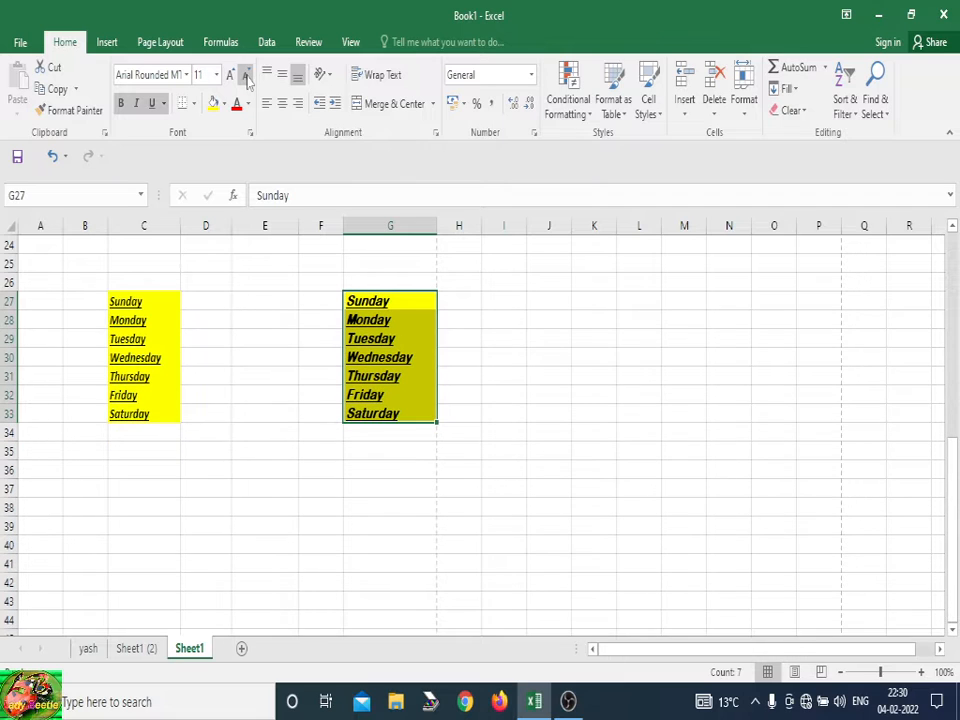
- Choose font size 14 for the weekday list in G27:G33
{"action": "left_click", "coordinate": [215, 76]}
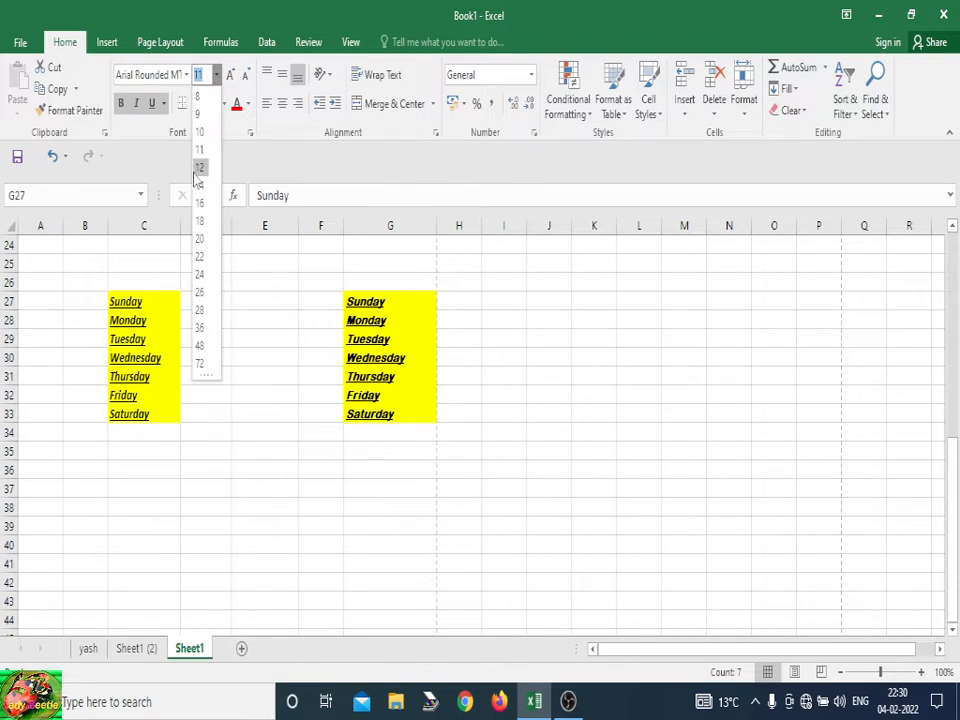
{"action": "left_click", "coordinate": [200, 186]}
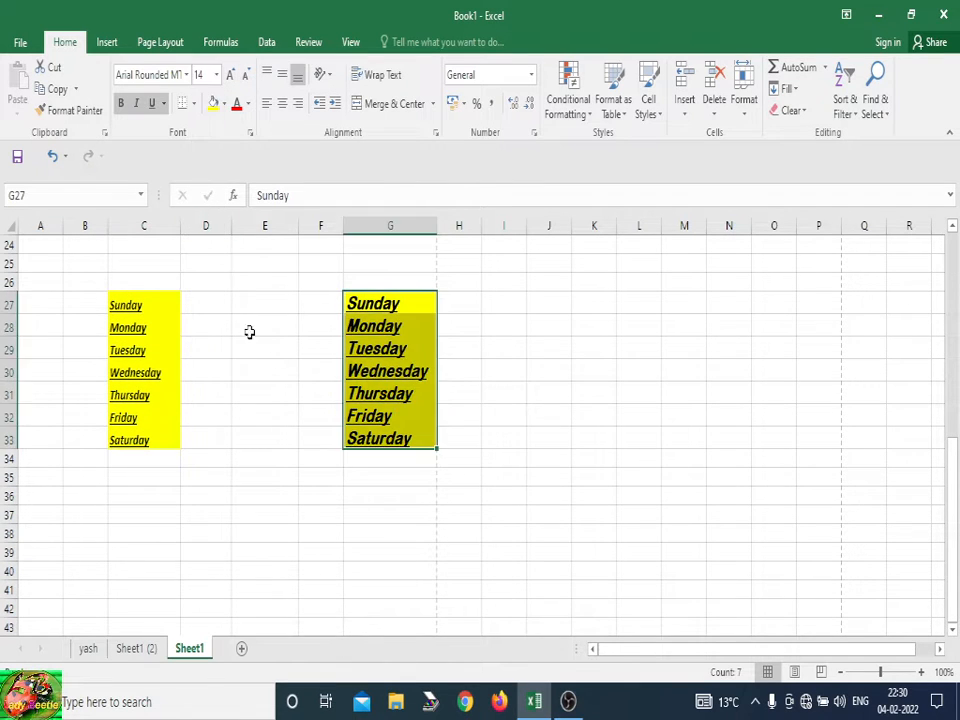
{"action": "left_click", "coordinate": [309, 396]}
- Set the font size of both weekday lists in C27:G33 to 16
{"action": "left_click_drag", "start_coordinate": [356, 295], "coordinate": [378, 443]}
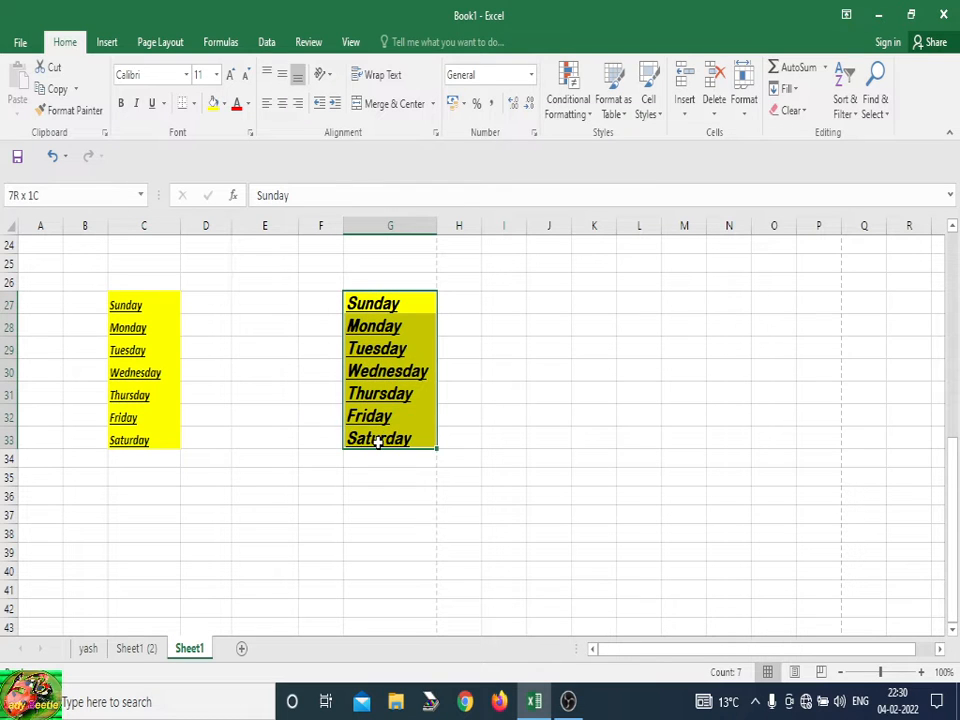
{"action": "left_click_drag", "start_coordinate": [129, 302], "coordinate": [398, 448]}
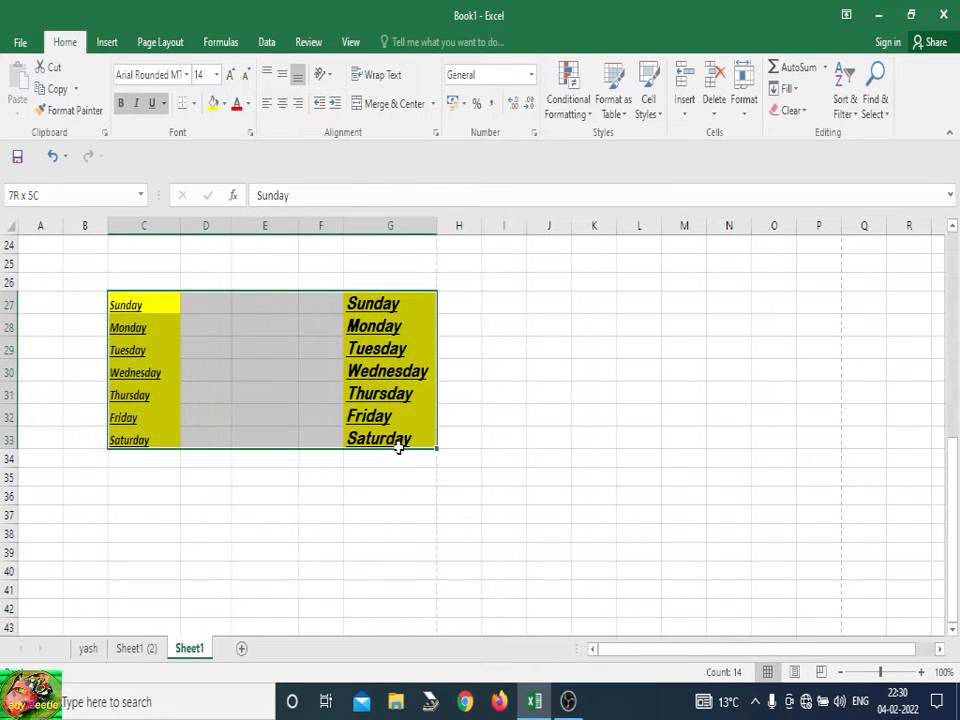
{"action": "left_click", "coordinate": [216, 74]}
{"action": "left_click", "coordinate": [200, 201]}
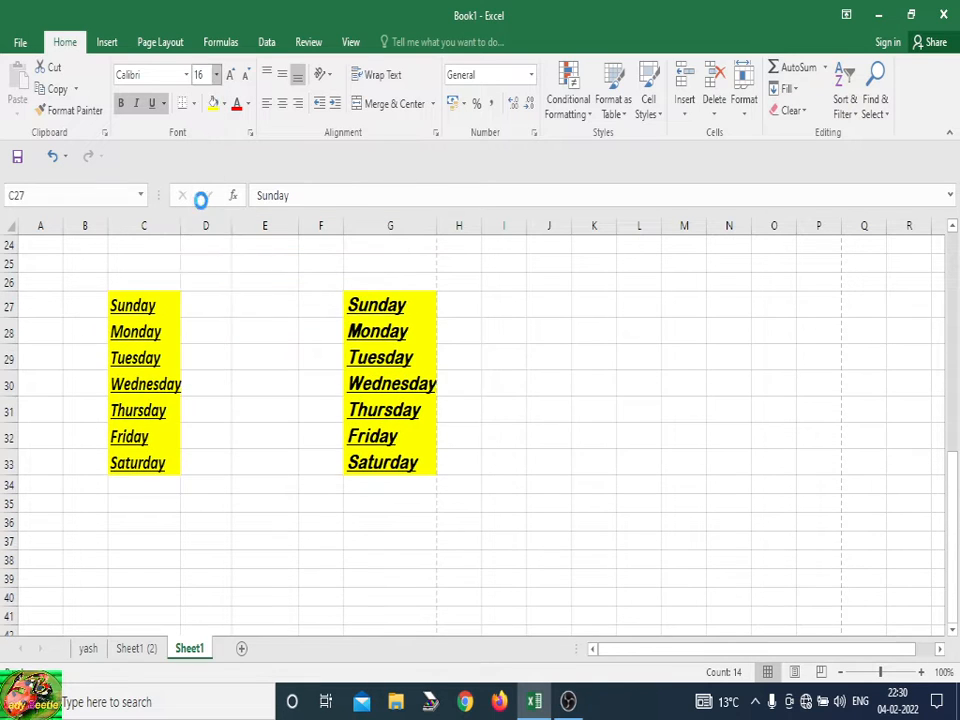
{"action": "left_click", "coordinate": [264, 378]}
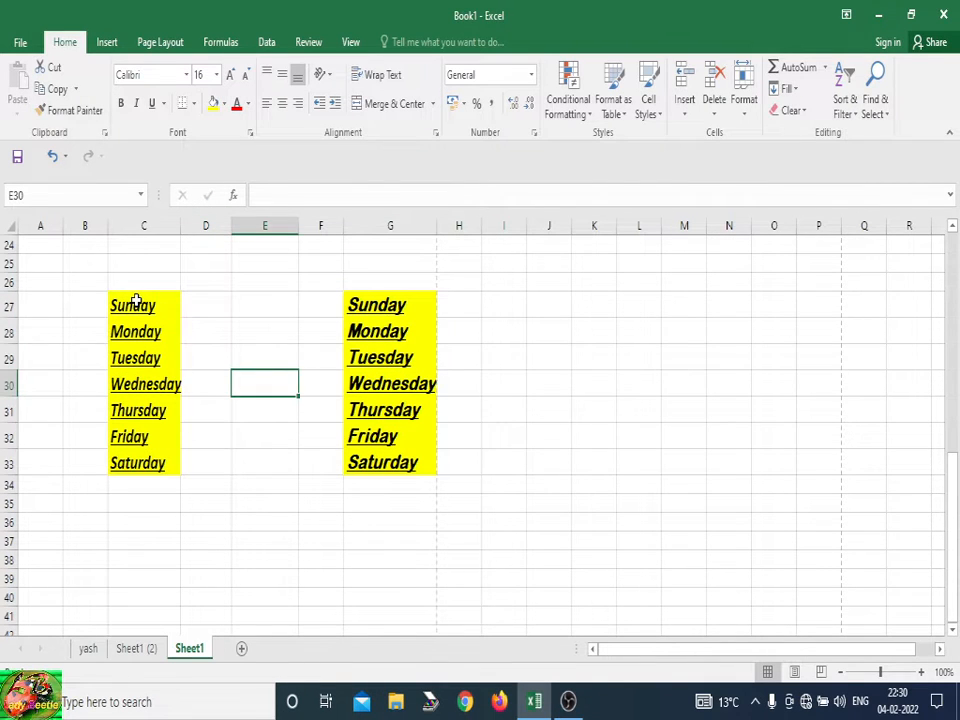
- Compare the font and size of the weekday lists in C27:C33 and G27:G33
{"action": "left_click_drag", "start_coordinate": [136, 302], "coordinate": [155, 458]}
{"action": "left_click", "coordinate": [223, 391]}
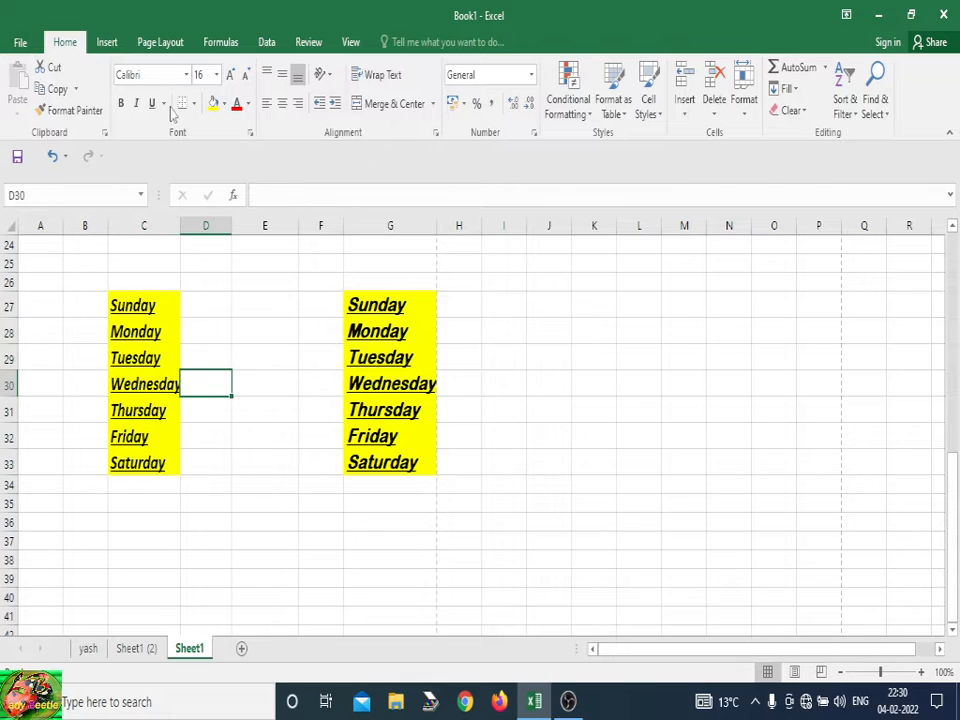
{"action": "left_click", "coordinate": [375, 323]}
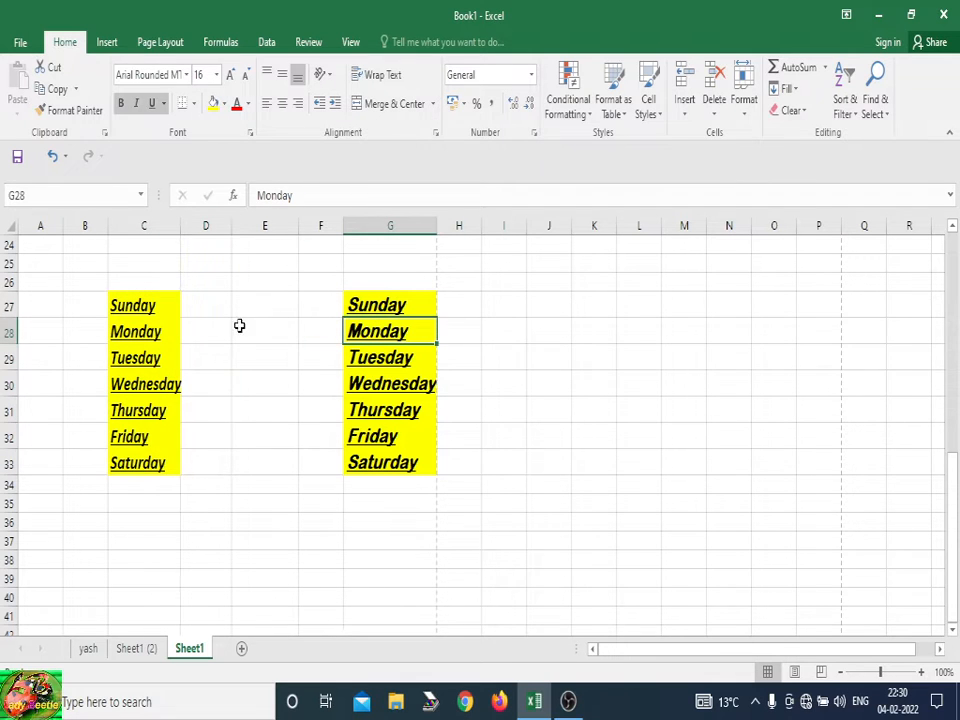
{"action": "left_click", "coordinate": [144, 326]}
{"action": "left_click", "coordinate": [308, 397]}
{"action": "left_click_drag", "start_coordinate": [140, 307], "coordinate": [163, 463]}
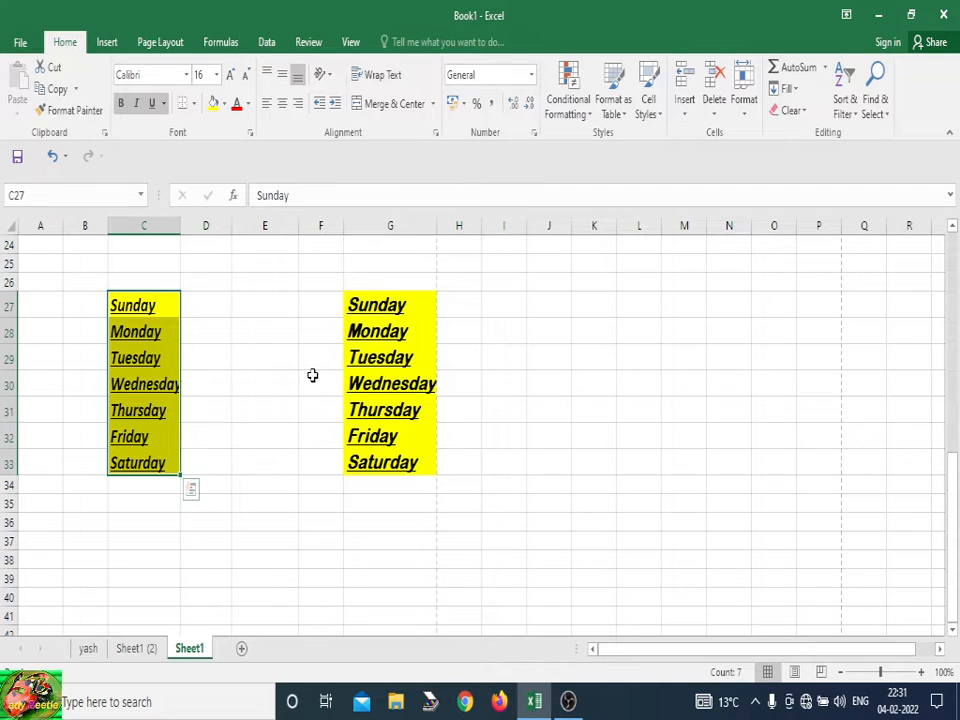
{"action": "left_click_drag", "start_coordinate": [375, 304], "coordinate": [396, 455]}
{"action": "left_click_drag", "start_coordinate": [140, 305], "coordinate": [158, 462]}
{"action": "left_click", "coordinate": [233, 378]}
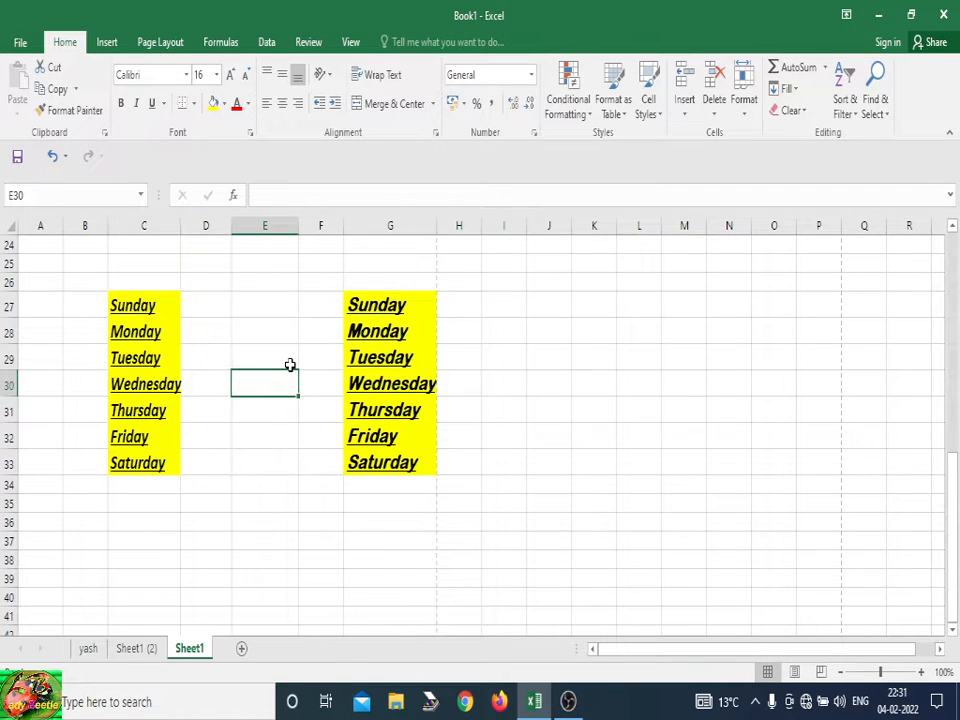
- Examine both weekday lists enlarged in the print preview and return to Sheet1 without printing
{"action": "key", "text": "ctrl+p"}
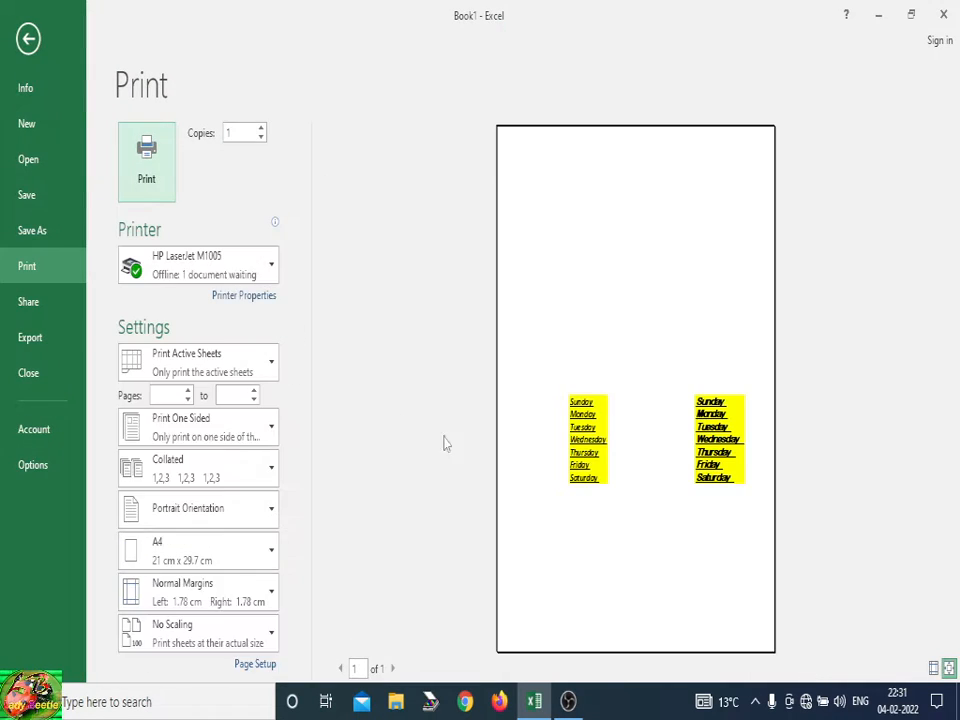
{"action": "left_click", "coordinate": [615, 454]}
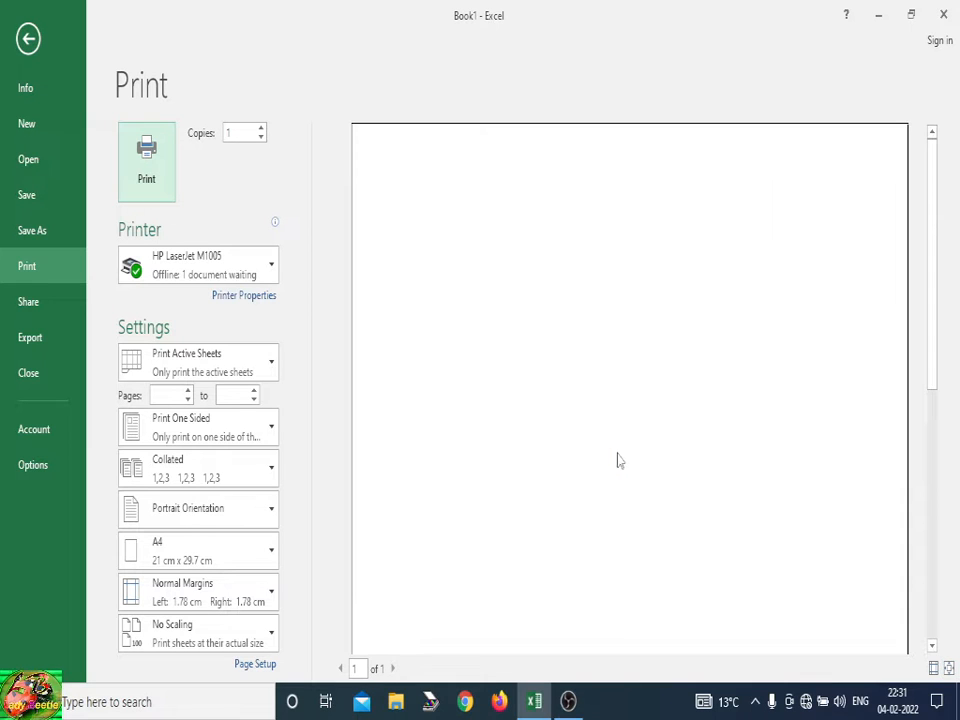
{"action": "scroll", "coordinate": [611, 450], "scroll_direction": "down", "scroll_amount": 5}
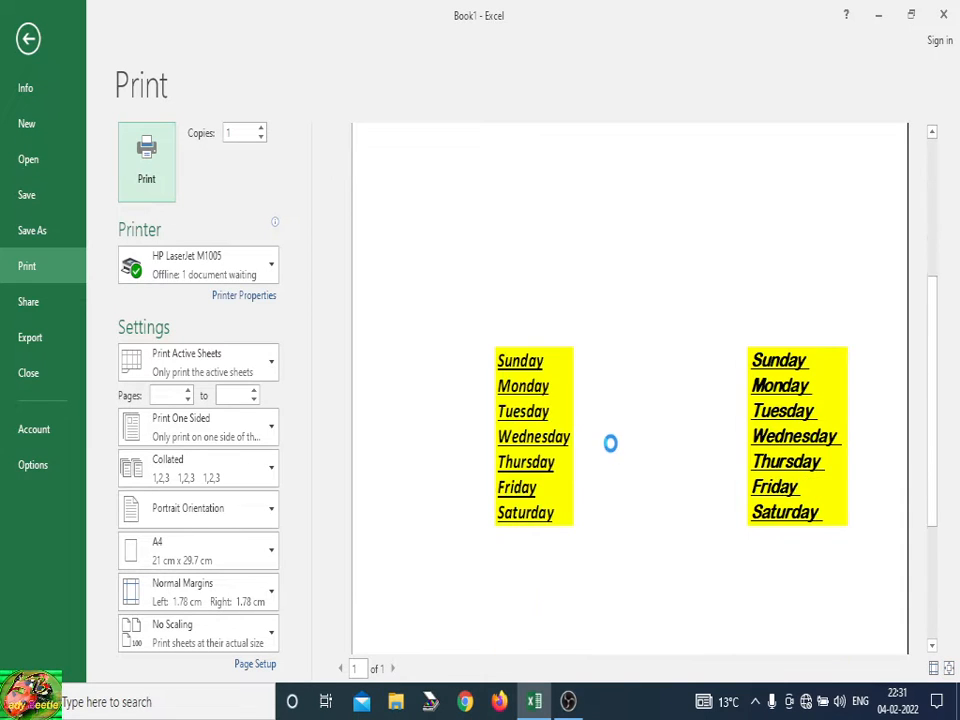
{"action": "scroll", "coordinate": [574, 266], "scroll_direction": "up", "scroll_amount": 3}
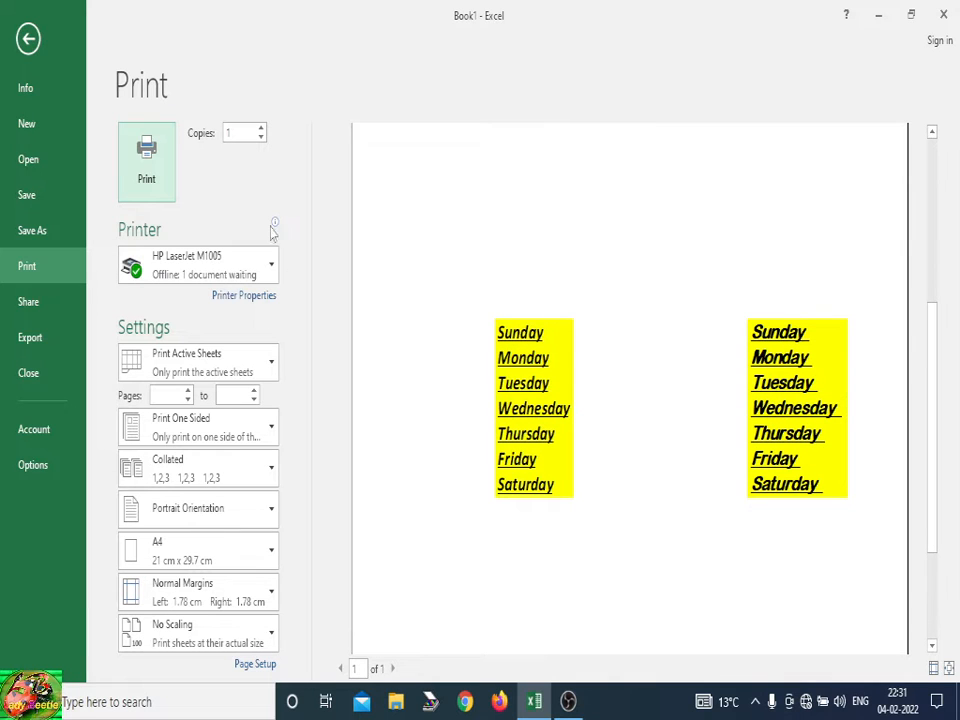
{"action": "left_click", "coordinate": [28, 38]}
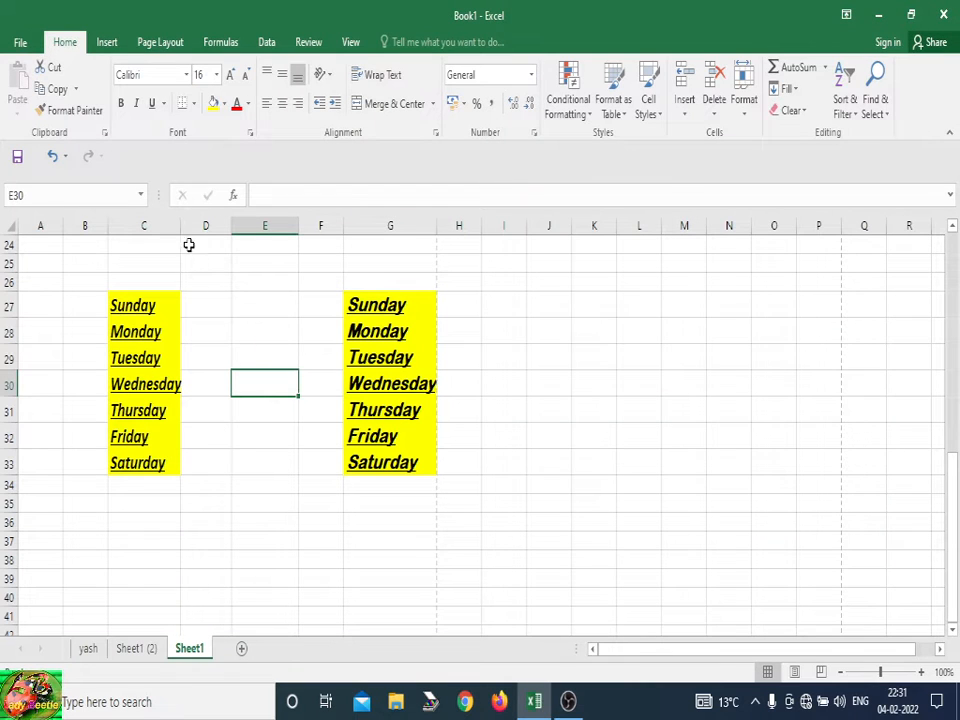
- View the available border types and close the list without applying one
{"action": "left_click", "coordinate": [195, 104]}
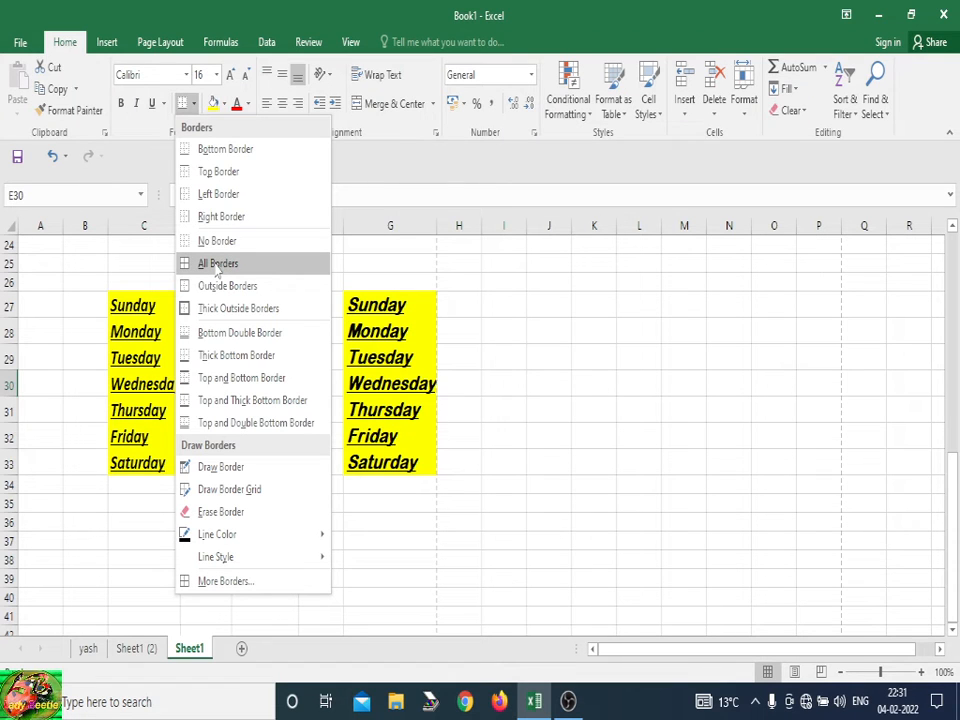
{"action": "left_click", "coordinate": [521, 357]}
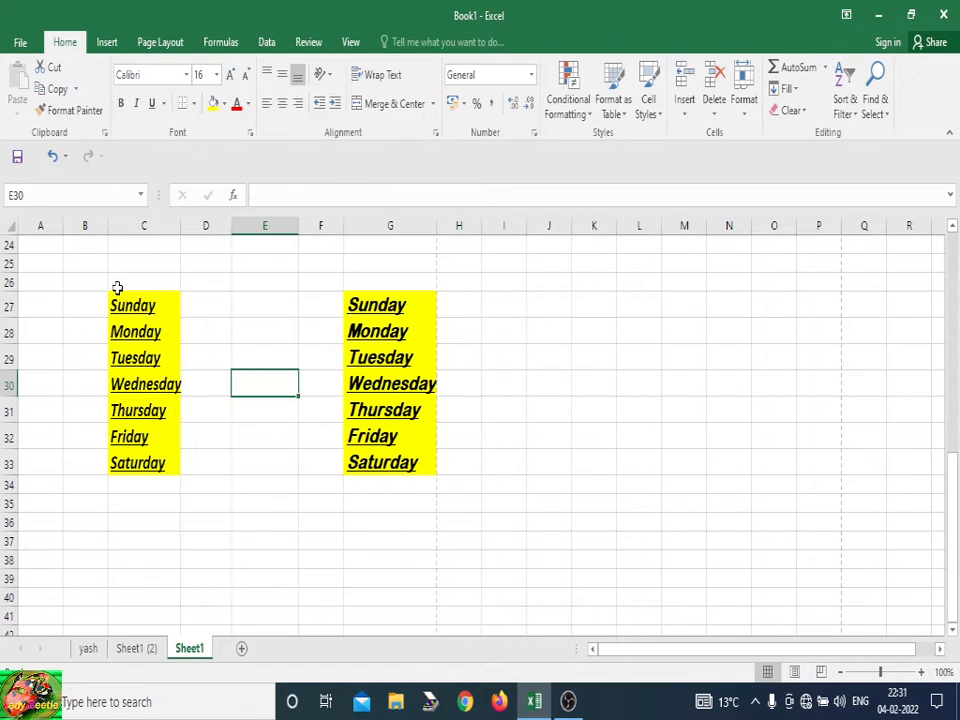
- Apply All Borders to the range C26:G35 around both weekday lists
{"action": "left_click_drag", "start_coordinate": [117, 288], "coordinate": [395, 494]}
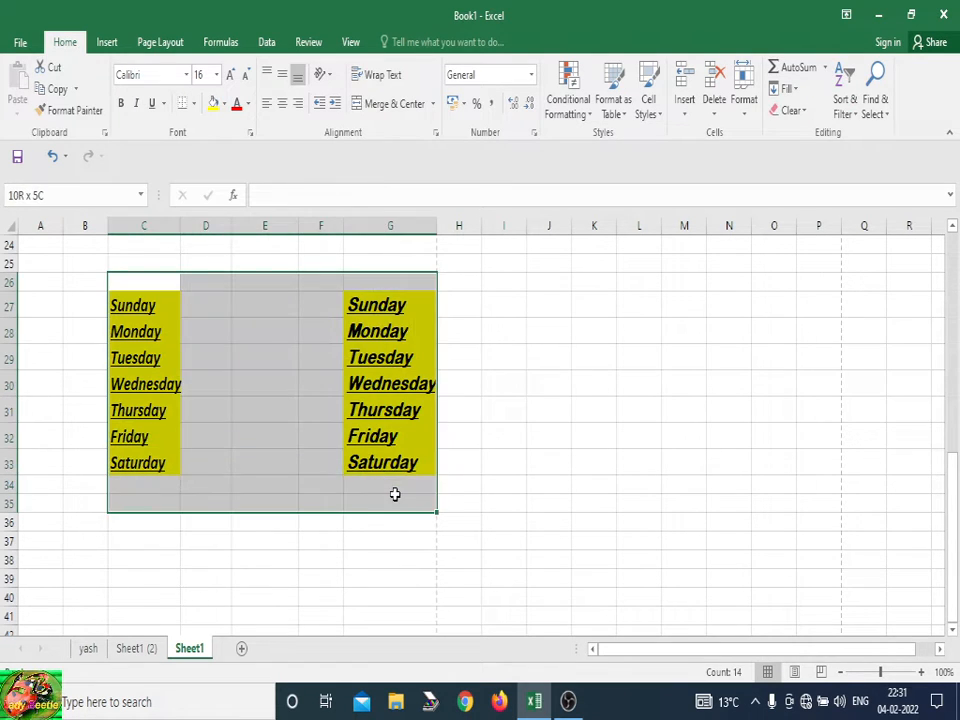
{"action": "left_click", "coordinate": [192, 103]}
{"action": "left_click", "coordinate": [212, 264]}
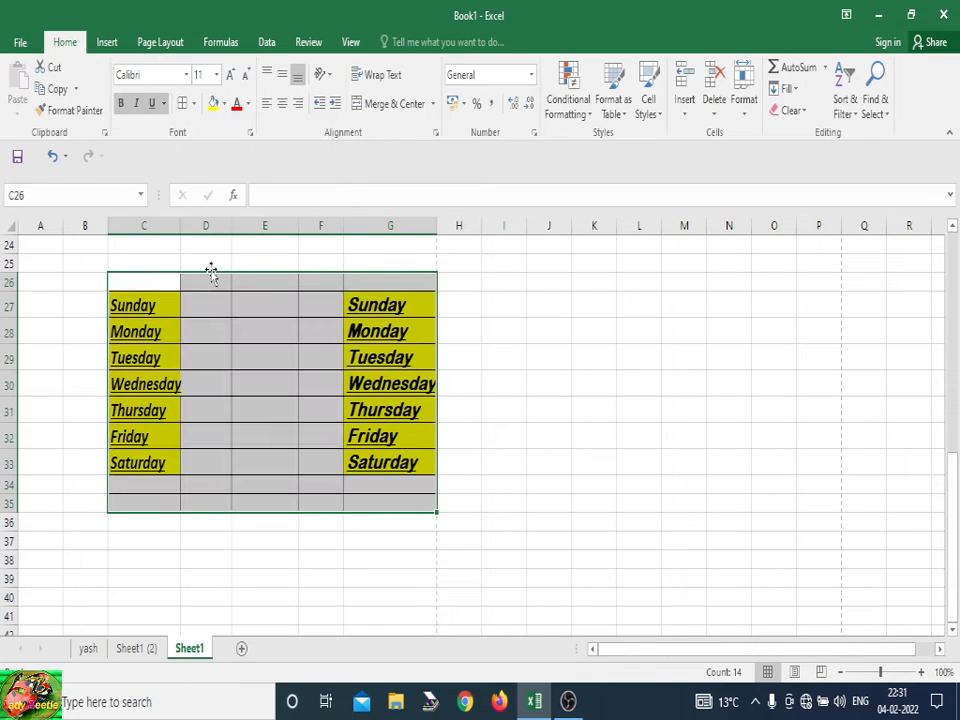
- Examine the bordered weekday range in the print preview and return to Sheet1 without printing
{"action": "left_click", "coordinate": [20, 42]}
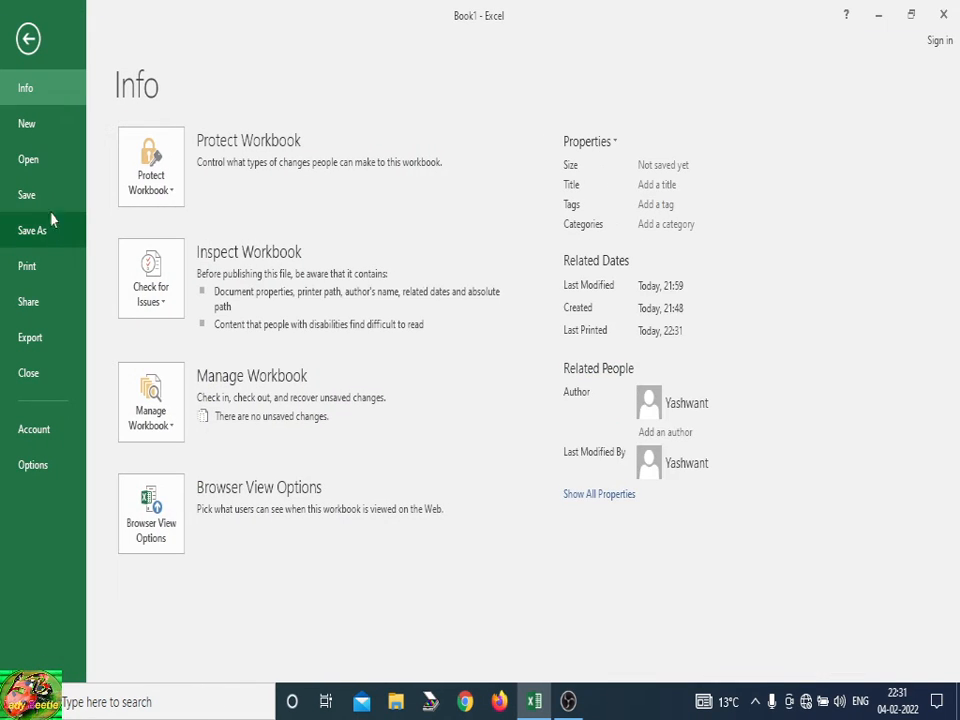
{"action": "left_click", "coordinate": [30, 268]}
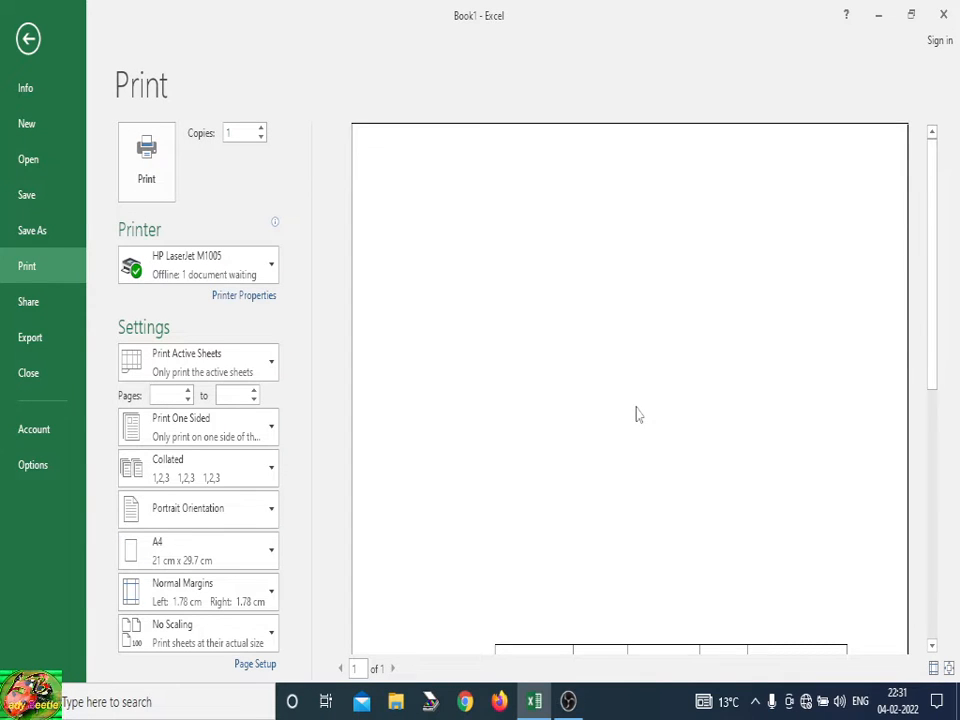
{"action": "scroll", "coordinate": [638, 414], "scroll_direction": "down", "scroll_amount": 5}
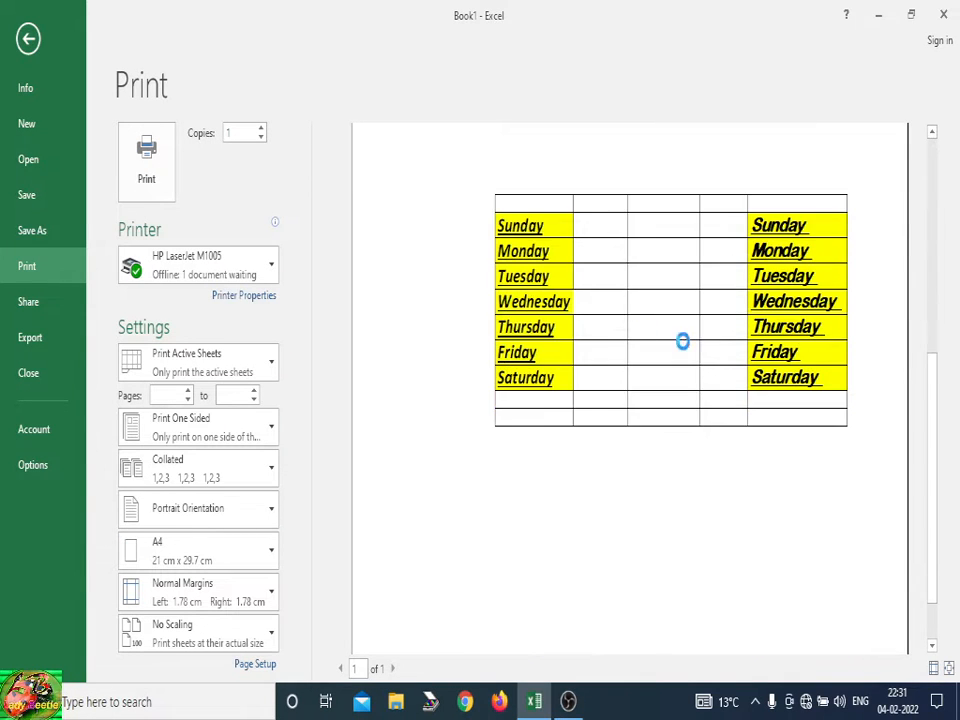
{"action": "scroll", "coordinate": [615, 336], "scroll_direction": "down", "scroll_amount": 2}
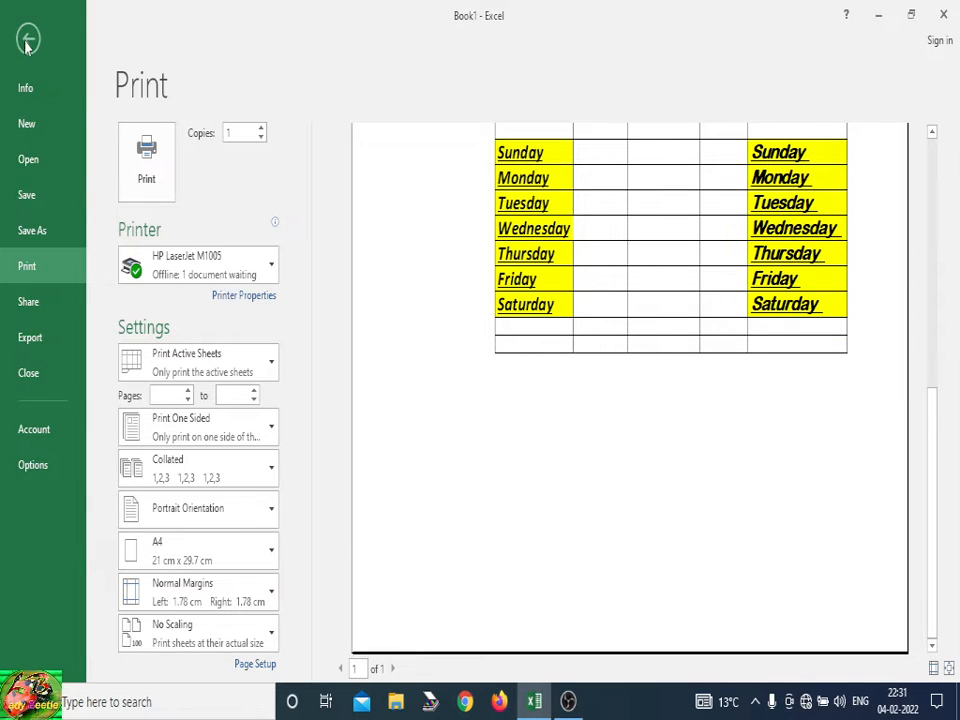
{"action": "left_click", "coordinate": [26, 42]}
{"action": "left_click", "coordinate": [193, 103]}
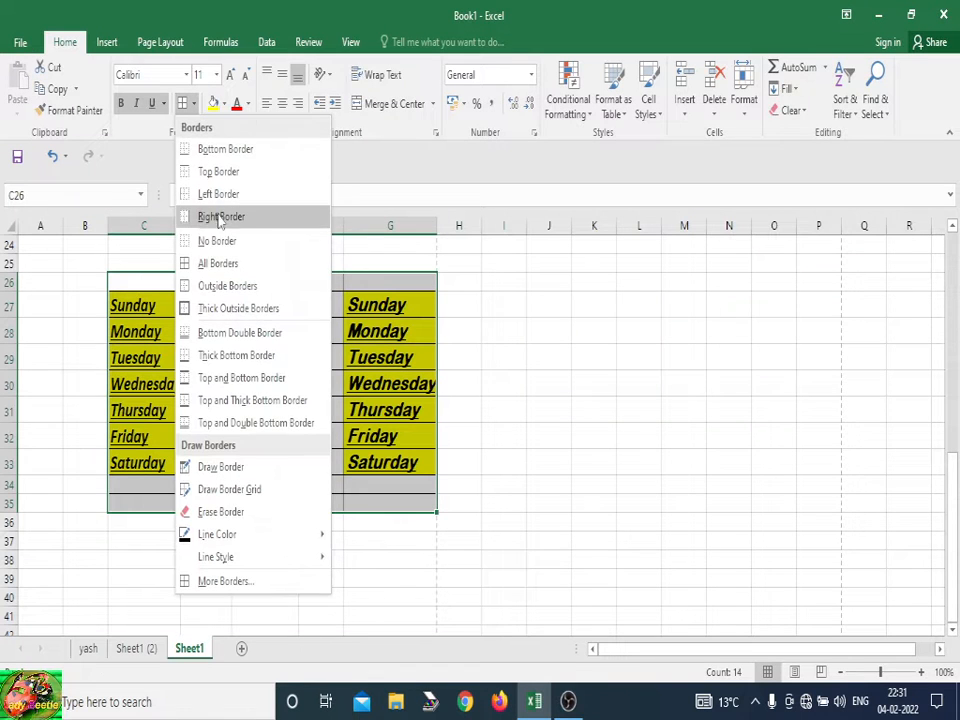
{"action": "left_click", "coordinate": [323, 443]}
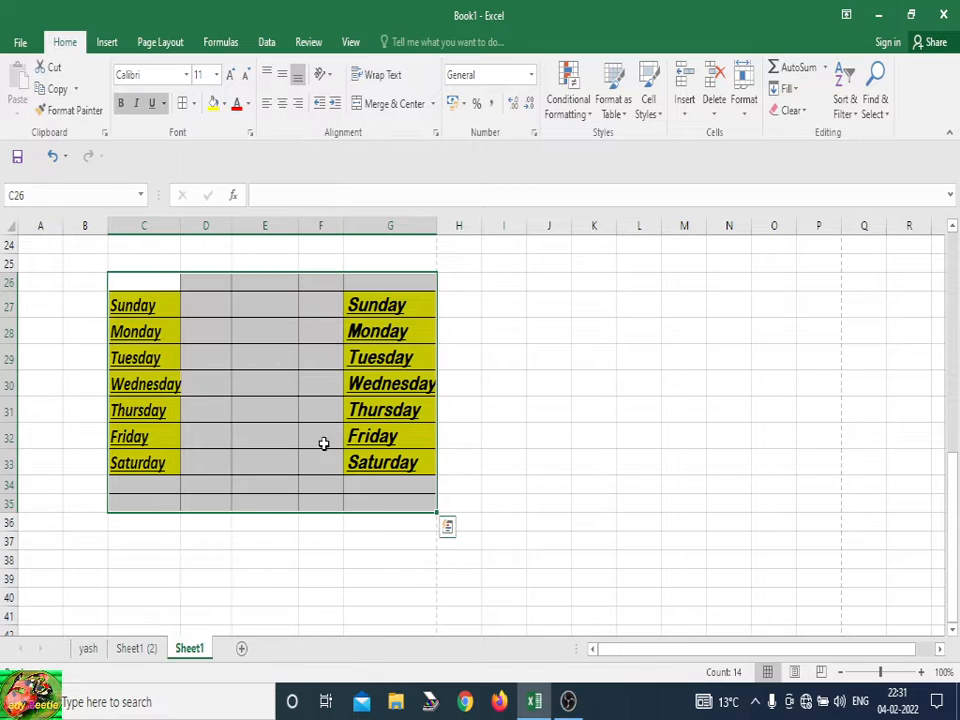
{"action": "left_click_drag", "start_coordinate": [118, 274], "coordinate": [417, 455]}
{"action": "left_click", "coordinate": [417, 455]}
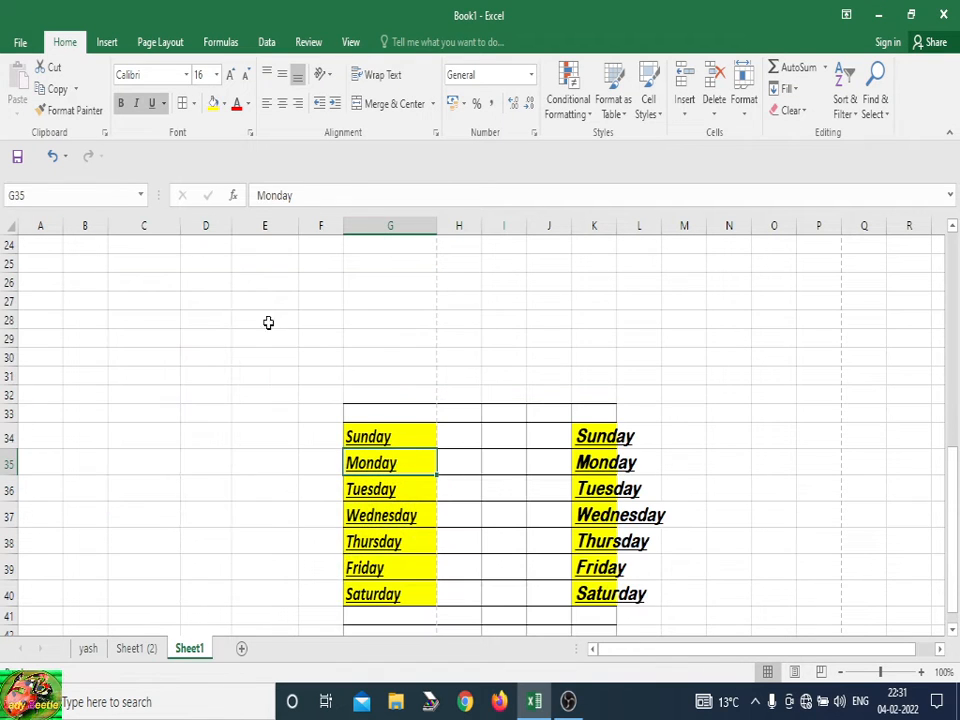
{"action": "left_click", "coordinate": [52, 155]}
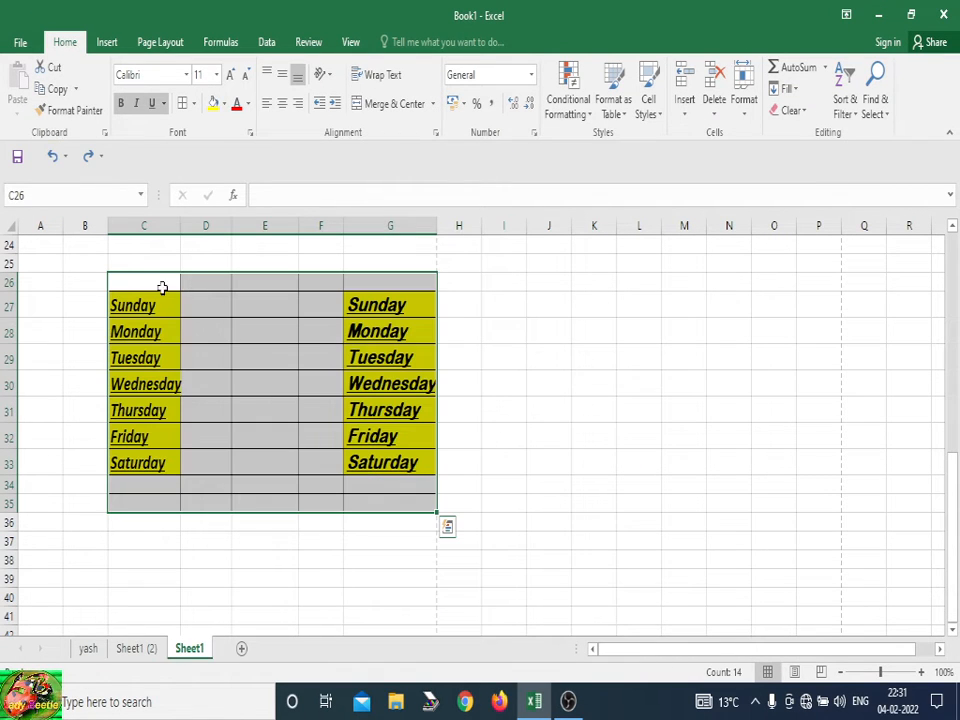
- Remove the borders around both weekday lists in C26:G35 using Erase Border and the No Border option
{"action": "left_click_drag", "start_coordinate": [162, 287], "coordinate": [394, 504]}
{"action": "left_click", "coordinate": [193, 103]}
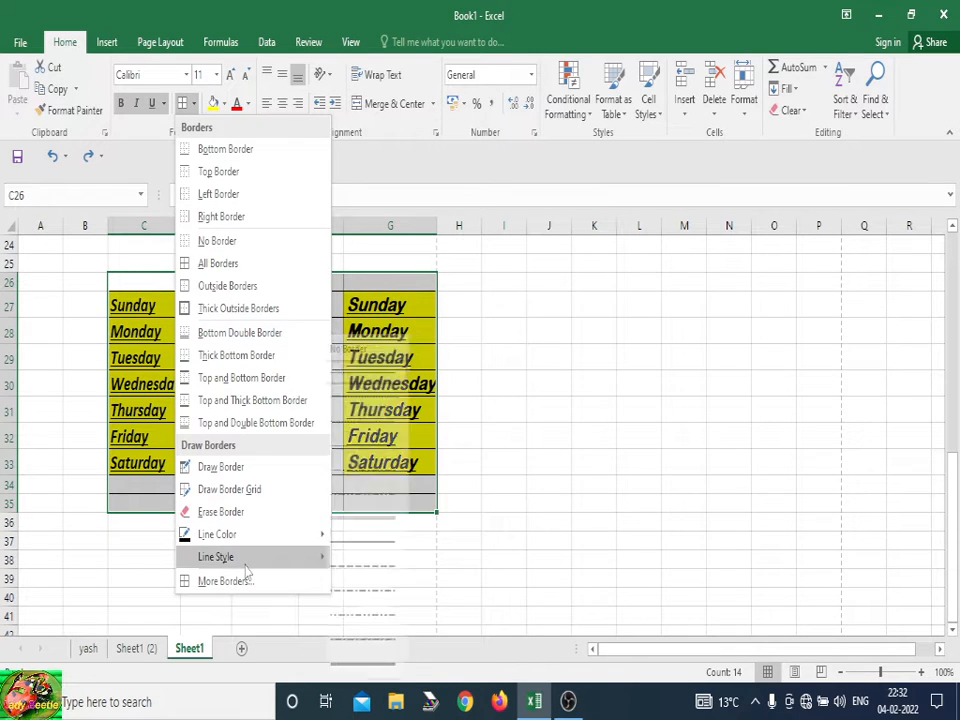
{"action": "mouse_move", "coordinate": [246, 569]}
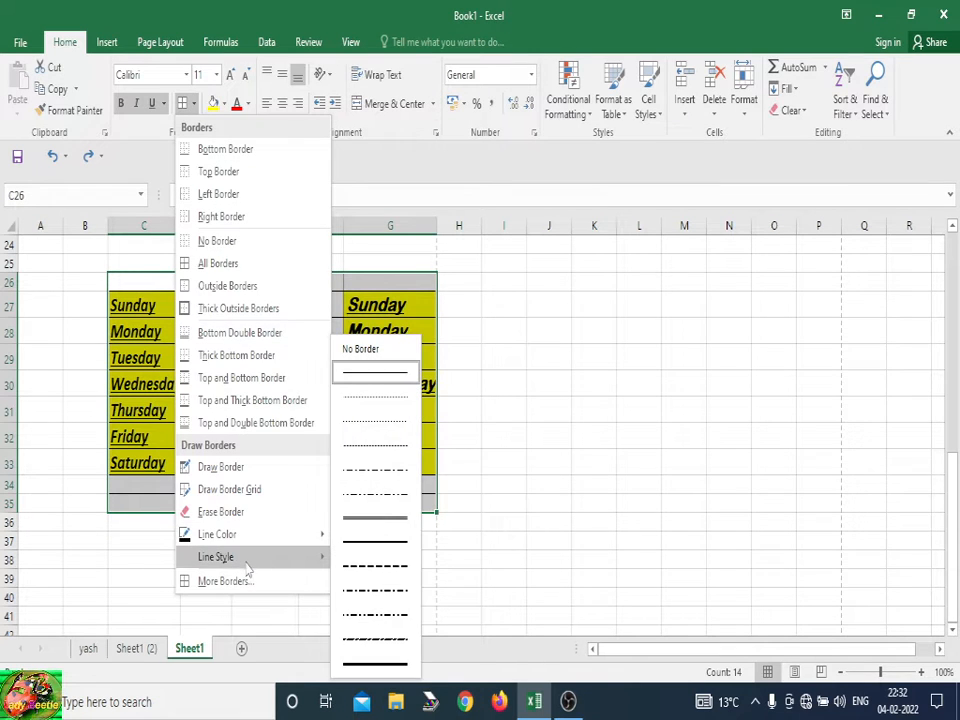
{"action": "left_click", "coordinate": [250, 512]}
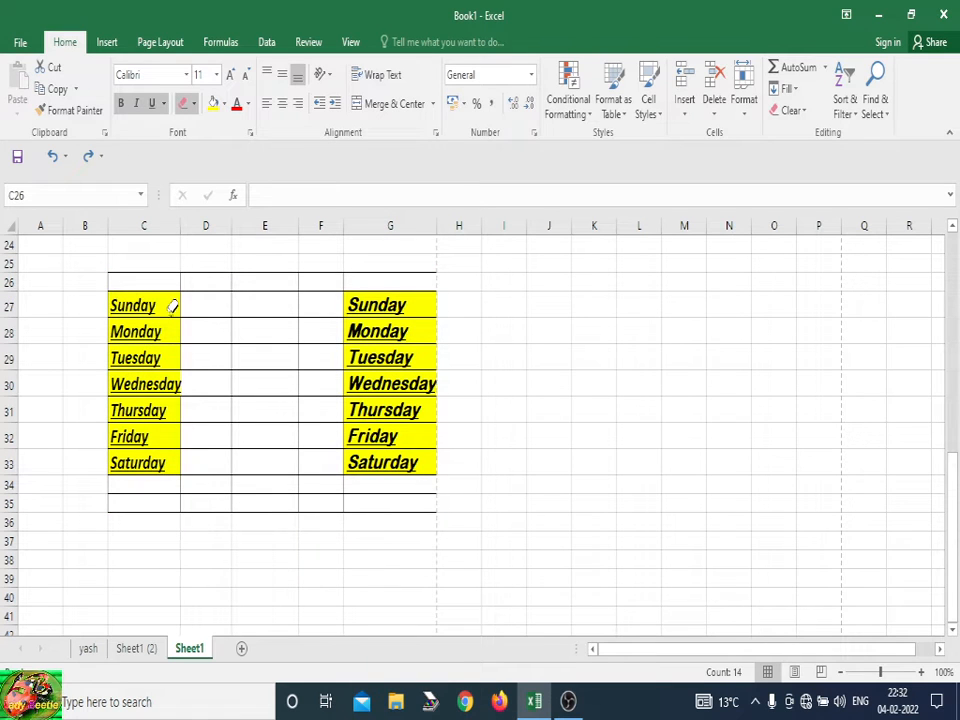
{"action": "mouse_move", "coordinate": [153, 276]}
{"action": "left_mouse_down"}
{"action": "mouse_move", "coordinate": [349, 431]}
{"action": "mouse_move", "coordinate": [390, 491]}
{"action": "mouse_move", "coordinate": [364, 508]}
{"action": "left_mouse_up"}
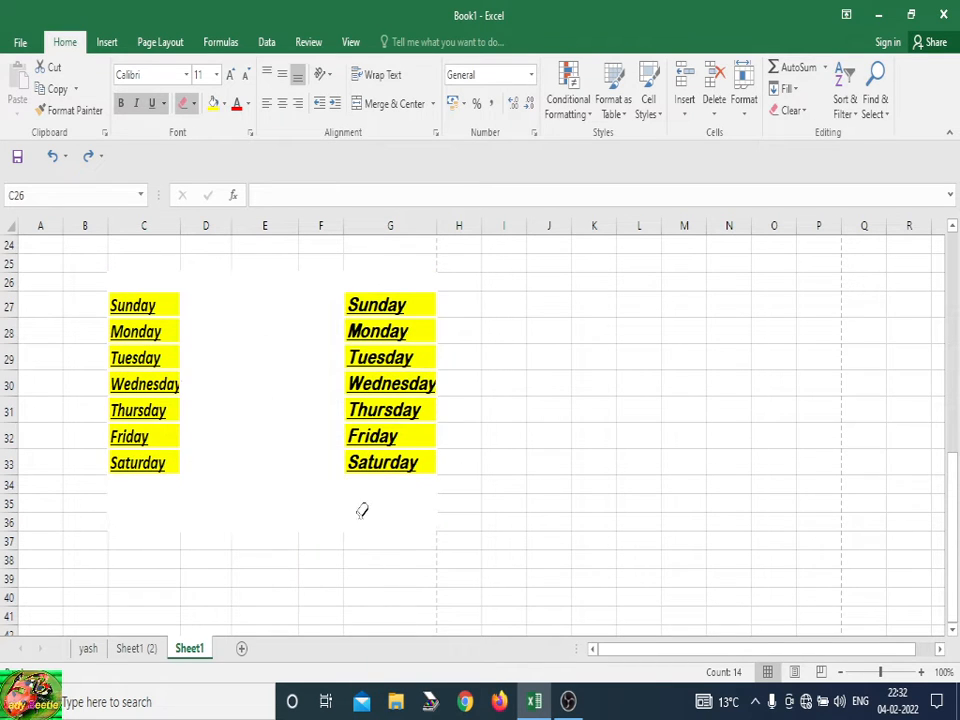
{"action": "left_click", "coordinate": [195, 104]}
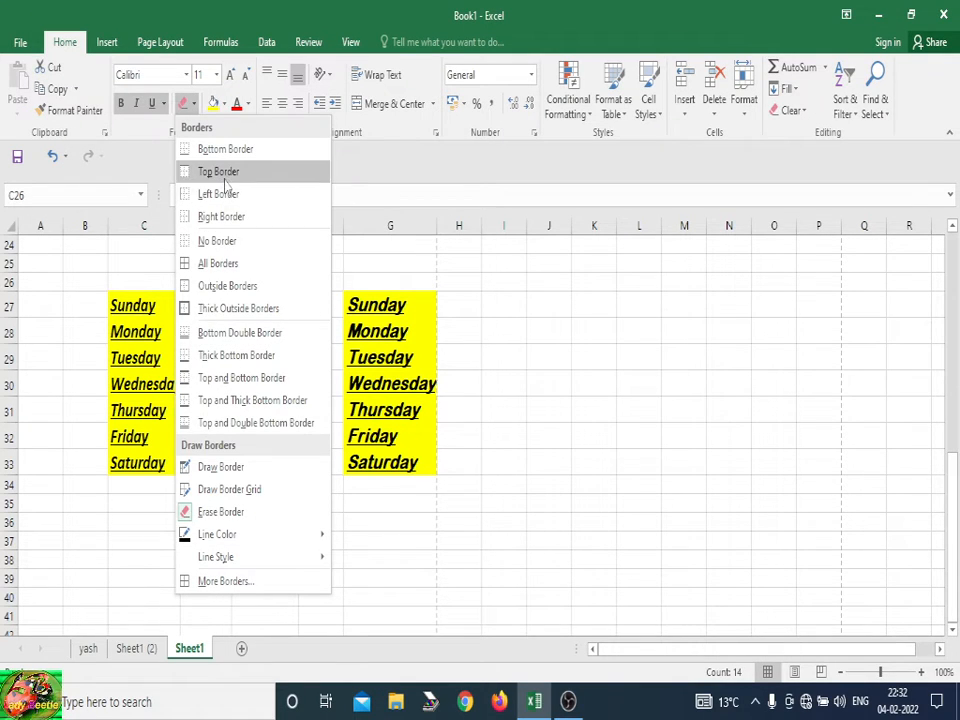
{"action": "left_click", "coordinate": [217, 241]}
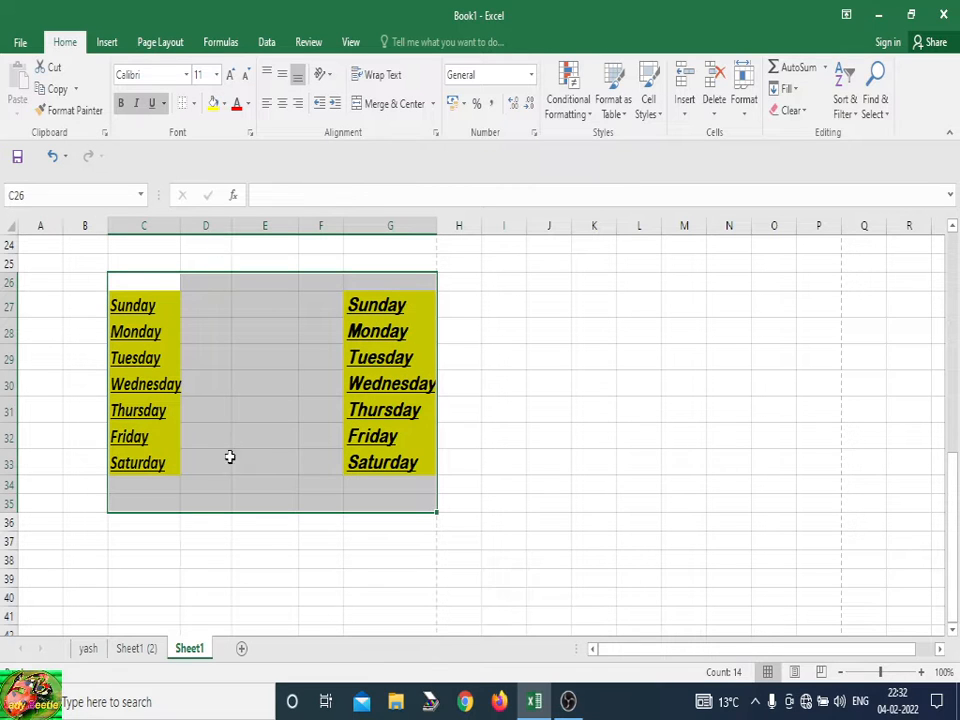
{"action": "left_click", "coordinate": [236, 561]}
{"action": "left_click", "coordinate": [193, 103]}
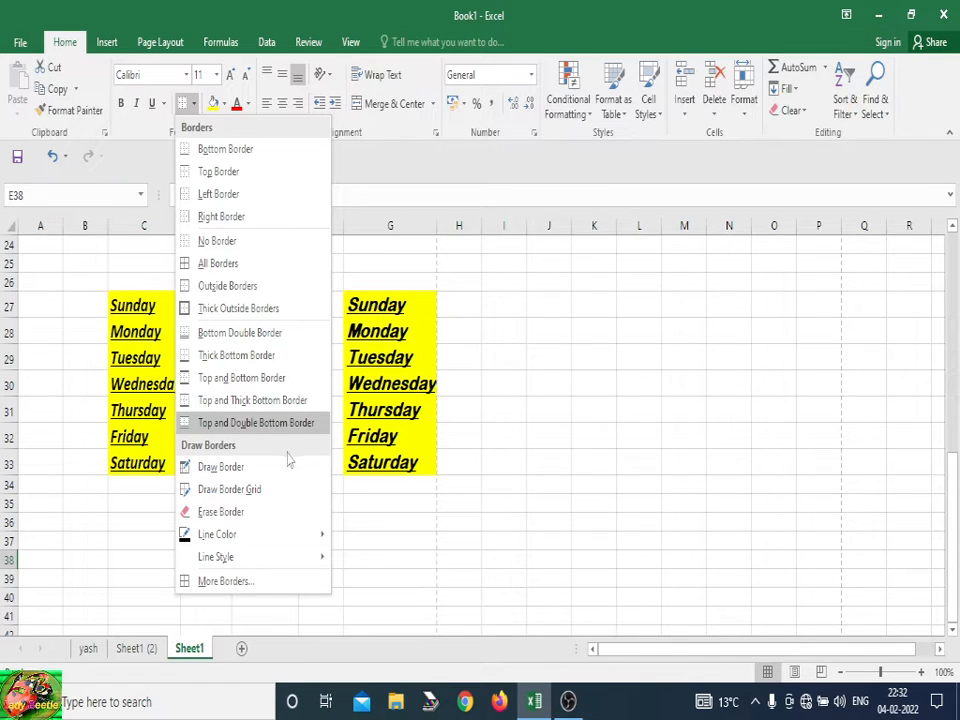
{"action": "left_click", "coordinate": [377, 498]}
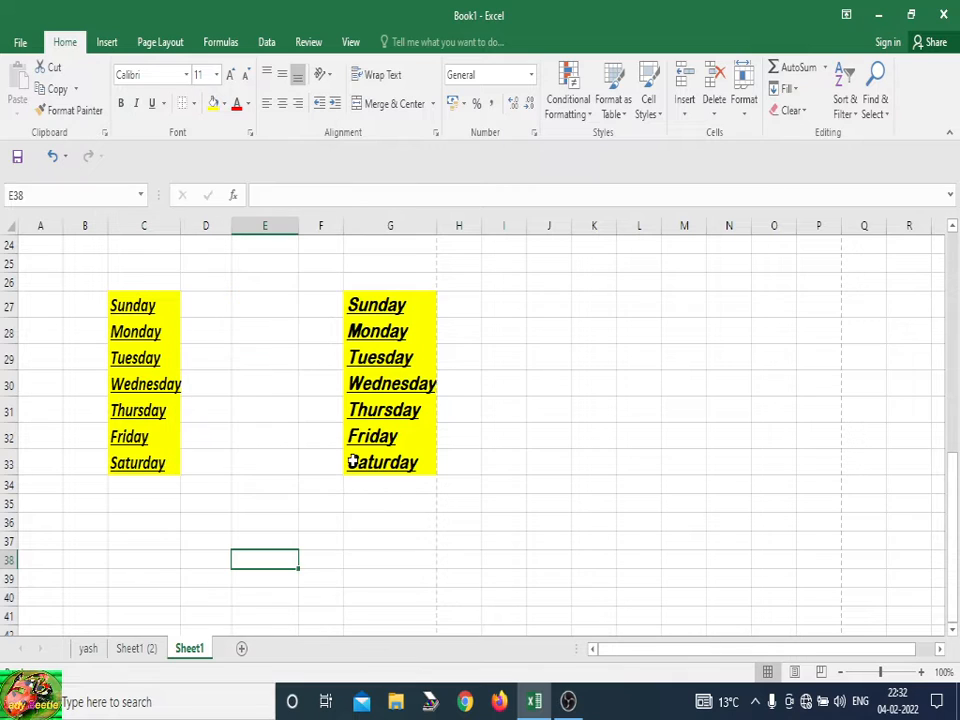
{"action": "left_click_drag", "start_coordinate": [176, 301], "coordinate": [418, 486]}
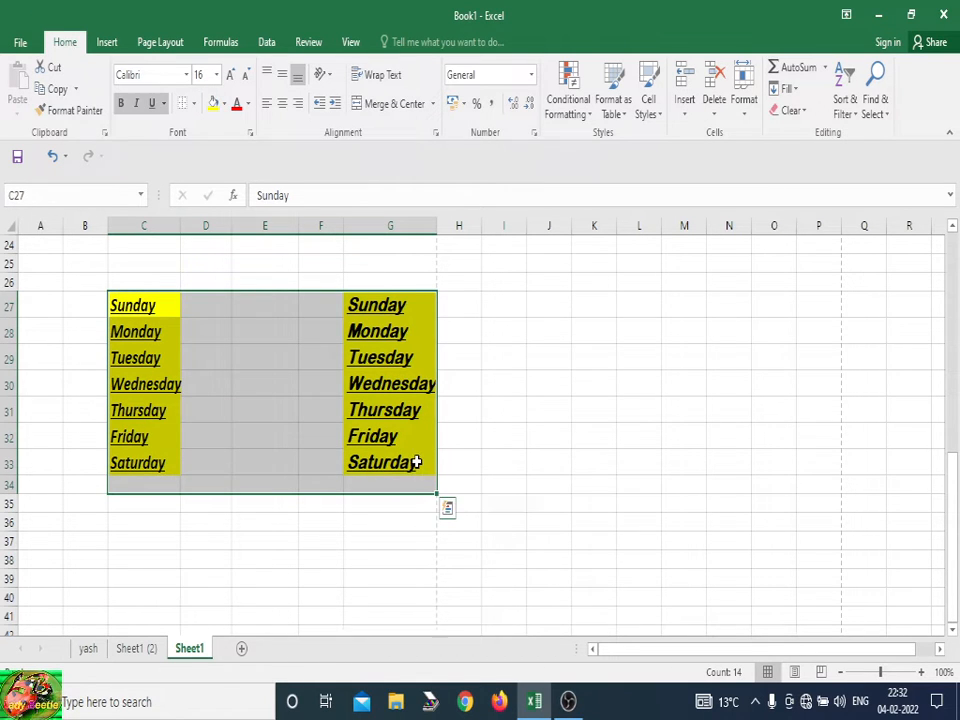
{"action": "left_click", "coordinate": [313, 541]}
- Change the fill colour of both weekday lists, G27:G33 and C27:C33, to white
{"action": "left_click_drag", "start_coordinate": [376, 300], "coordinate": [386, 463]}
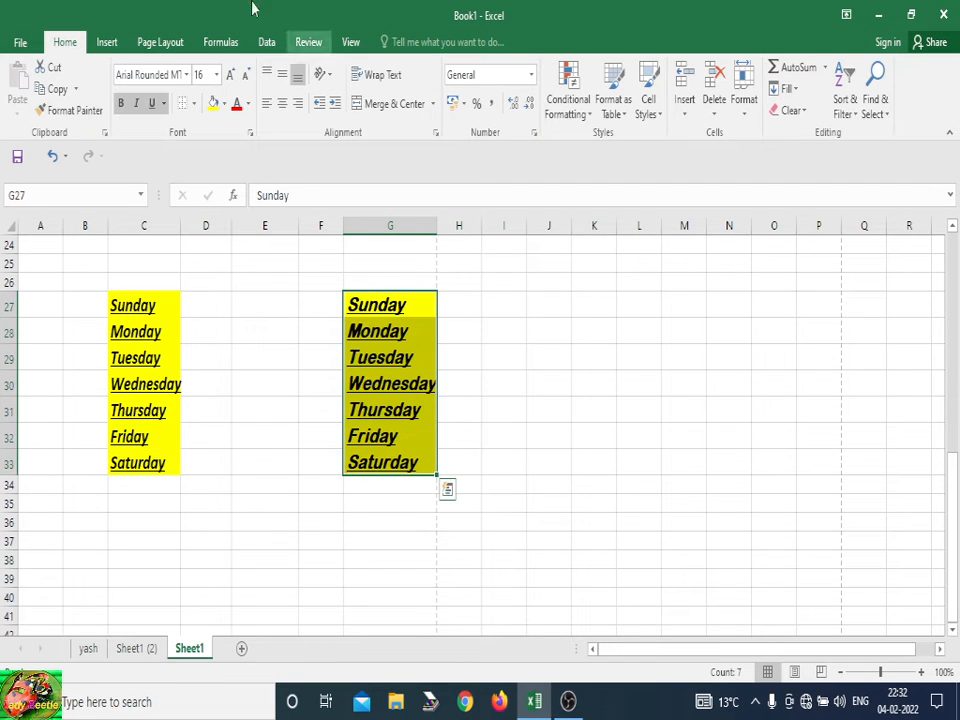
{"action": "left_click", "coordinate": [223, 104]}
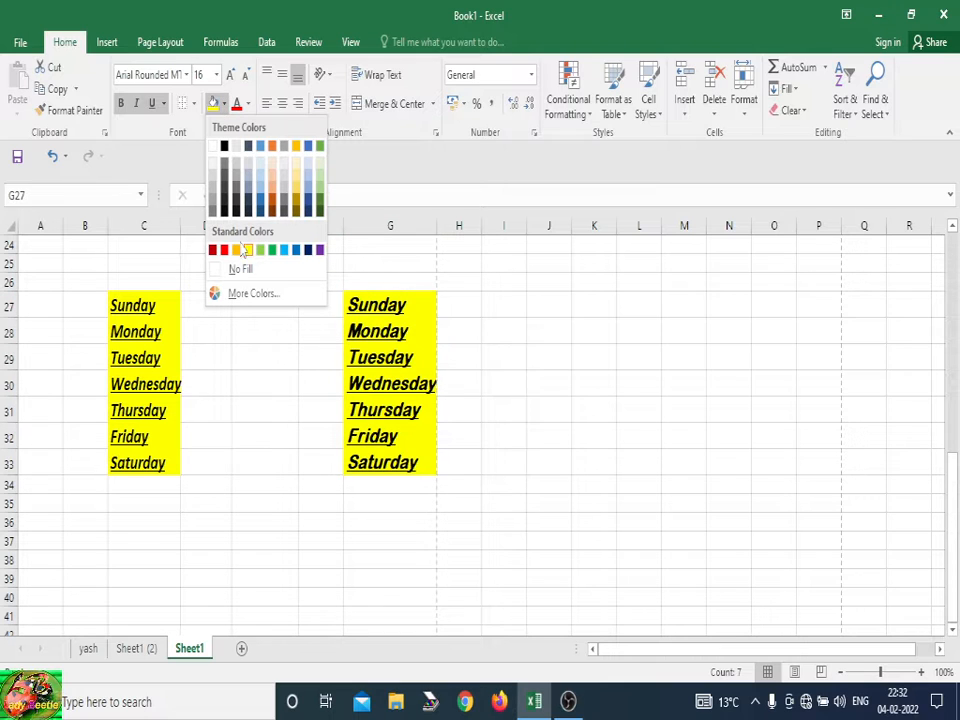
{"action": "left_click", "coordinate": [213, 147]}
{"action": "left_click", "coordinate": [293, 362]}
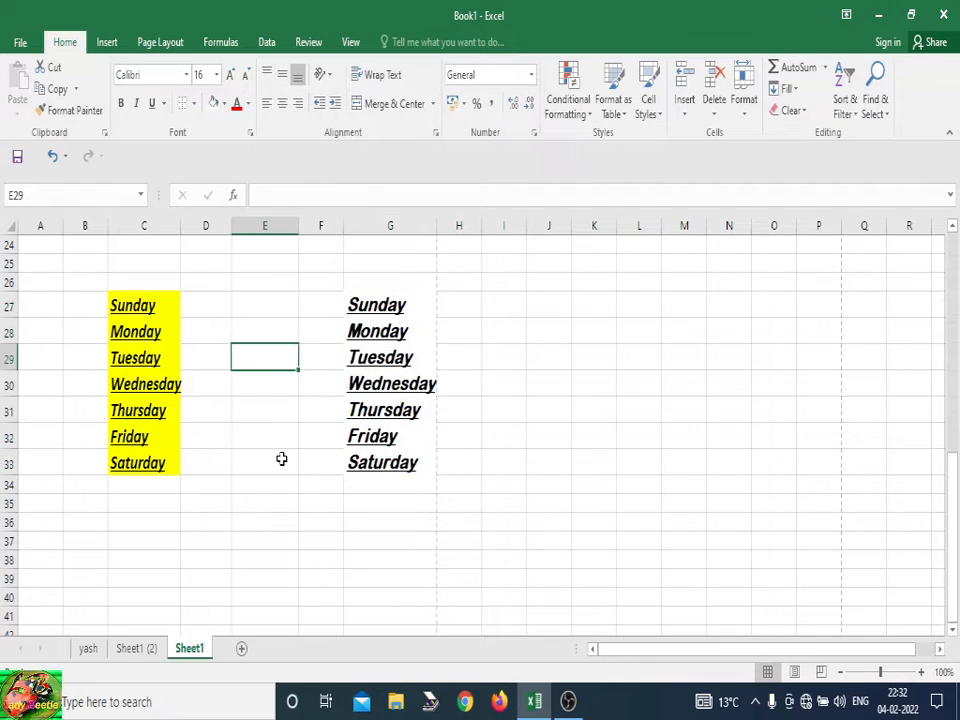
{"action": "left_click_drag", "start_coordinate": [150, 305], "coordinate": [176, 469]}
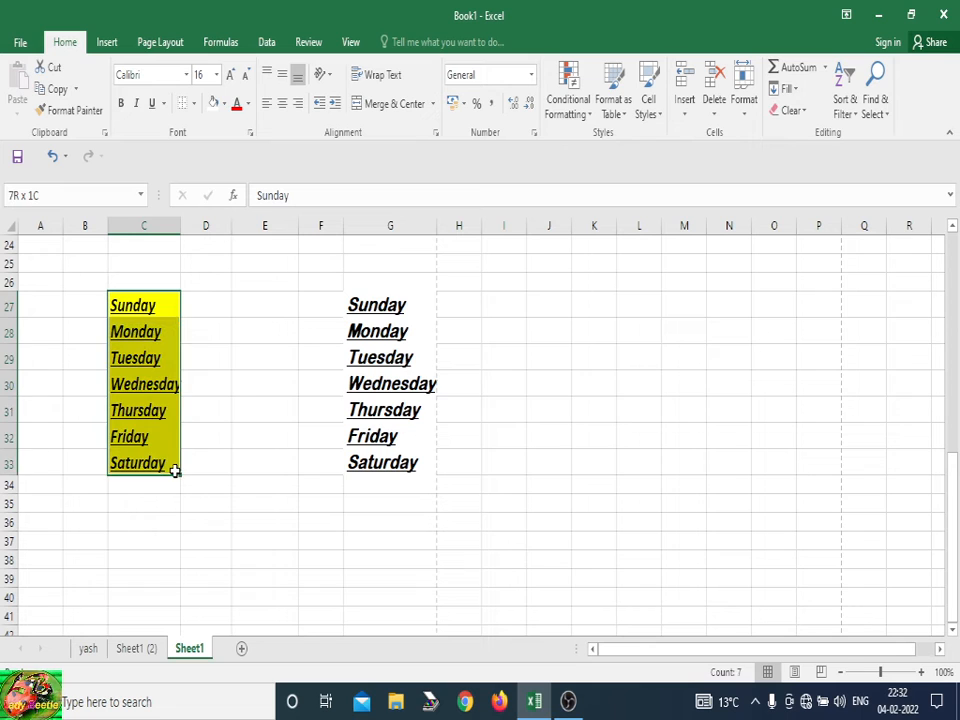
{"action": "left_click", "coordinate": [224, 104]}
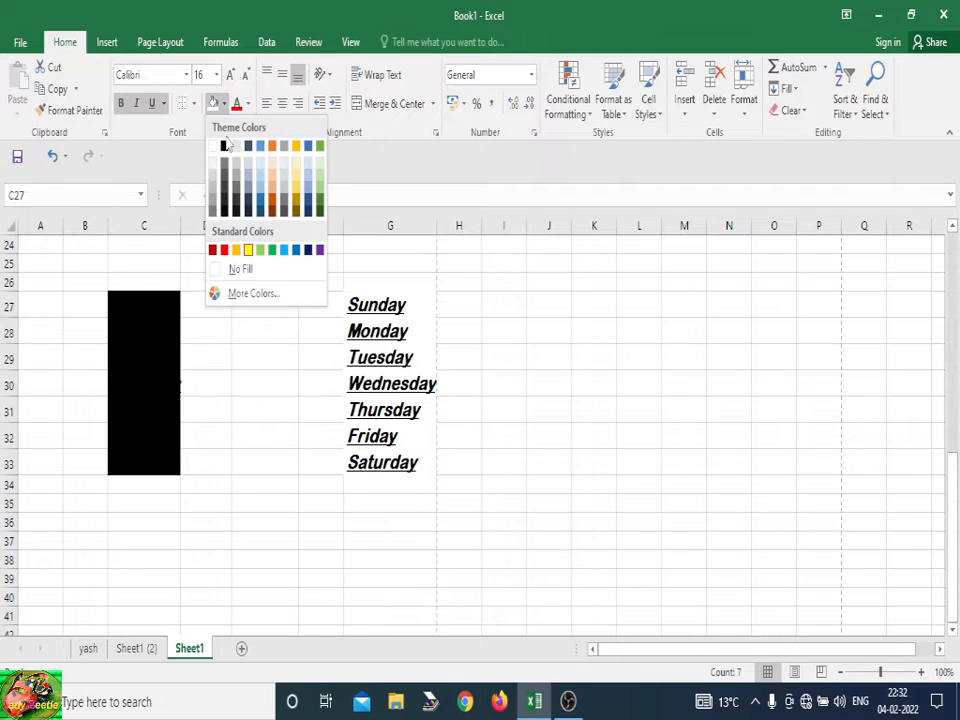
{"action": "left_click", "coordinate": [213, 147]}
{"action": "left_click", "coordinate": [270, 432]}
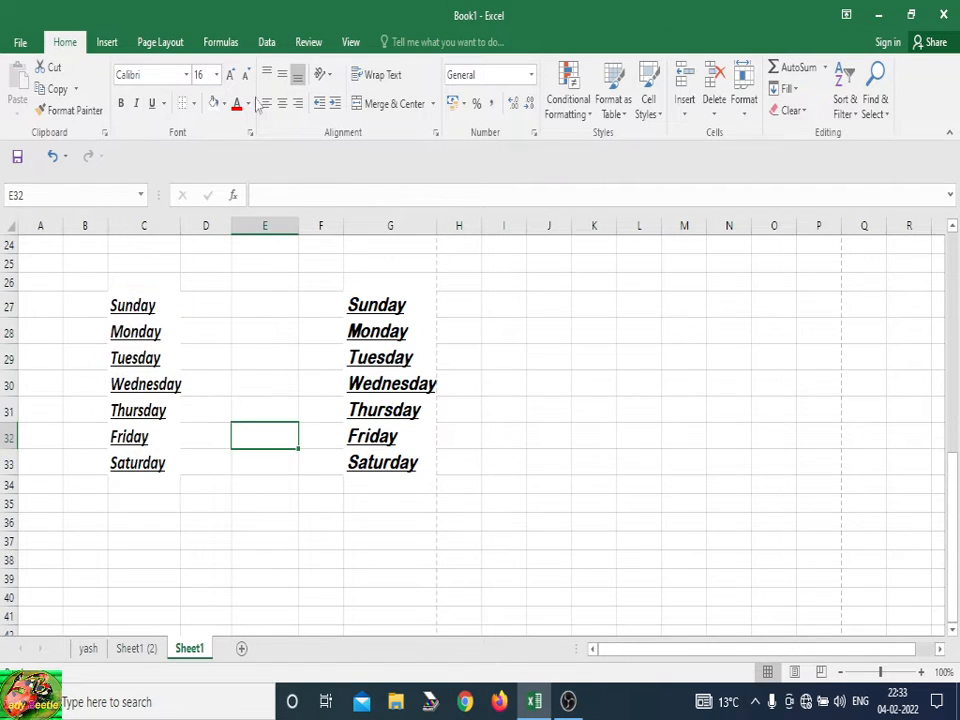
- Fill the empty cell E32 between the weekday lists with standard blue
{"action": "left_click", "coordinate": [224, 106]}
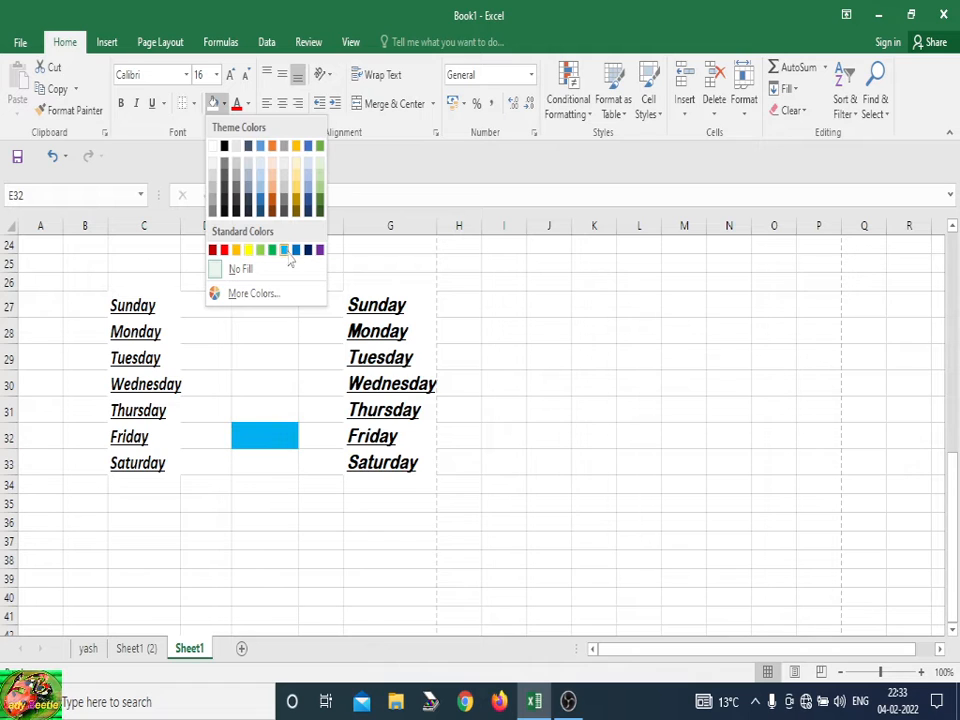
{"action": "left_click", "coordinate": [292, 249]}
{"action": "left_click", "coordinate": [246, 480]}
- Fill the whole range C27:G33, including both weekday lists, with a light blue theme shade
{"action": "left_click_drag", "start_coordinate": [137, 300], "coordinate": [380, 463]}
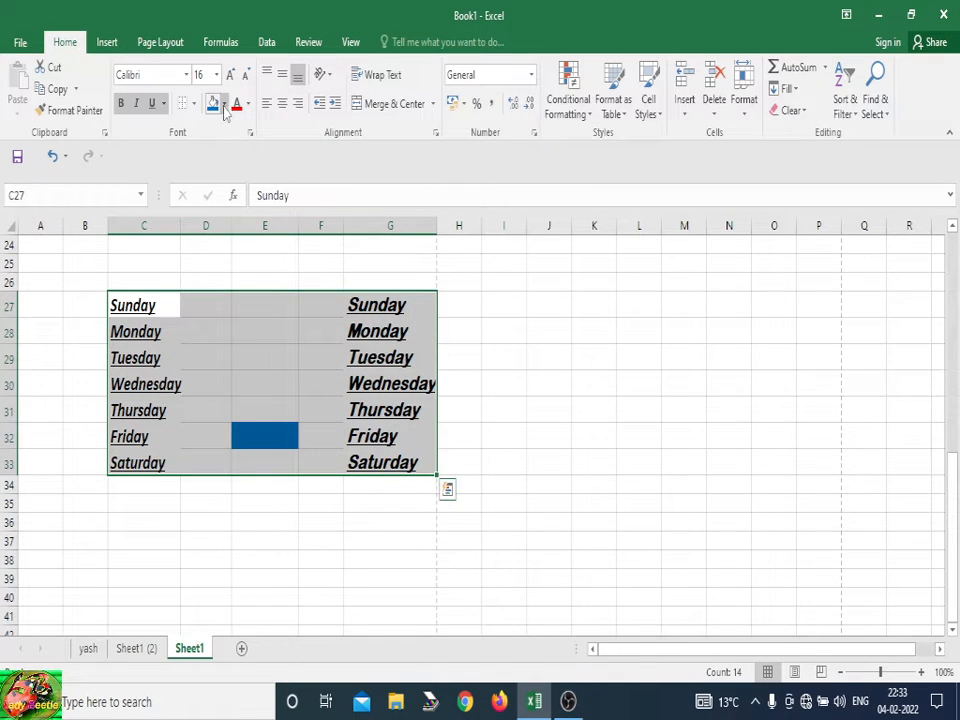
{"action": "left_click", "coordinate": [224, 106]}
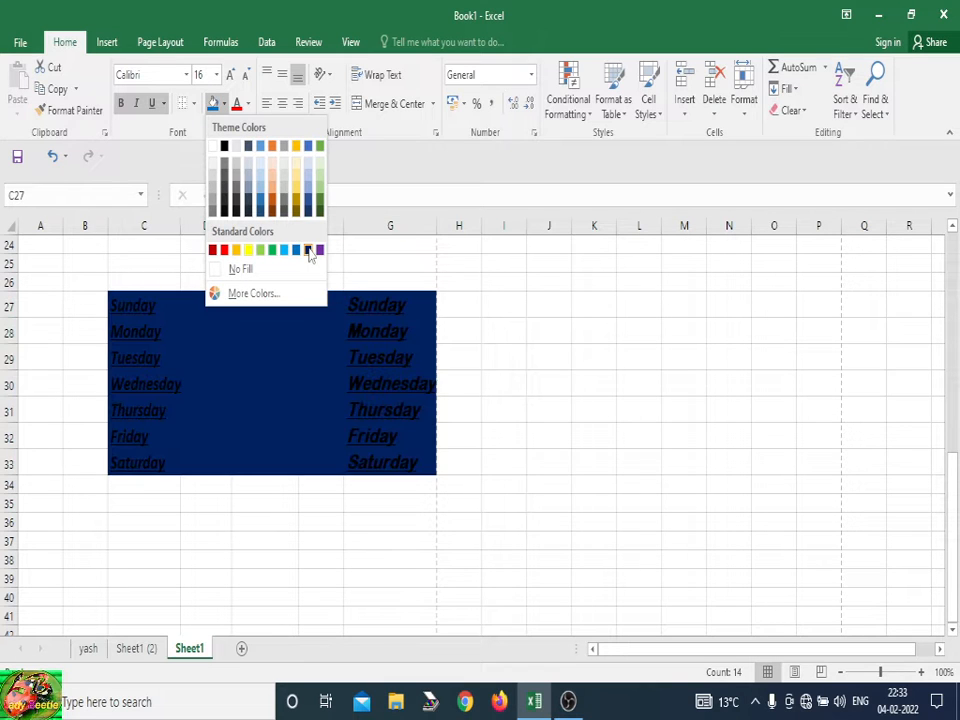
{"action": "left_click", "coordinate": [260, 174]}
{"action": "left_click", "coordinate": [316, 502]}
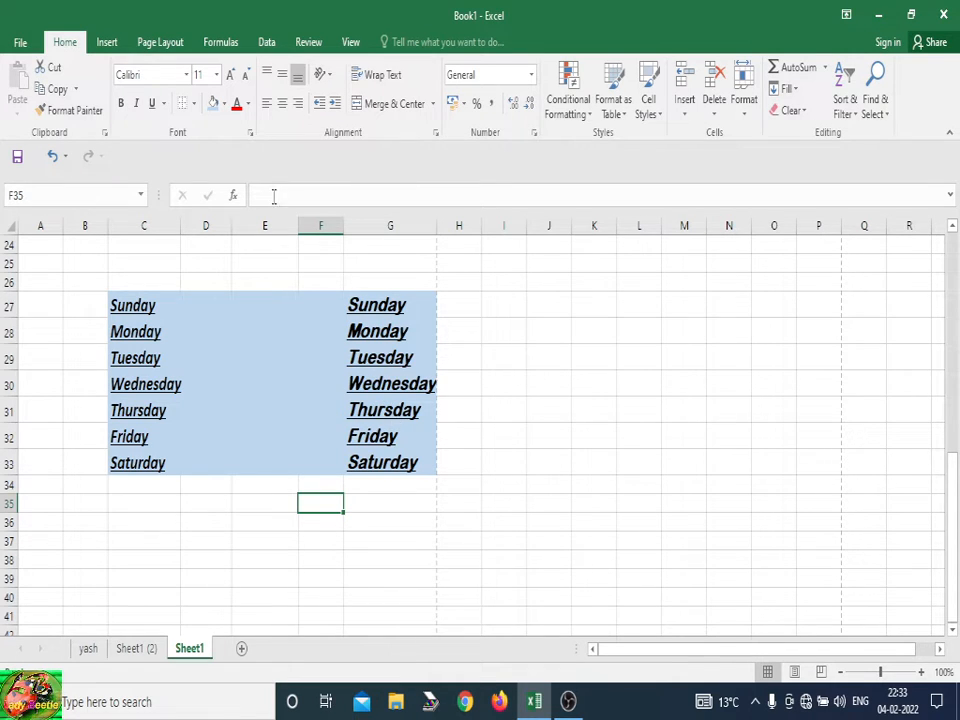
- Set the font colour of the weekday text in C27:G33 to standard orange
{"action": "left_click_drag", "start_coordinate": [157, 304], "coordinate": [381, 470]}
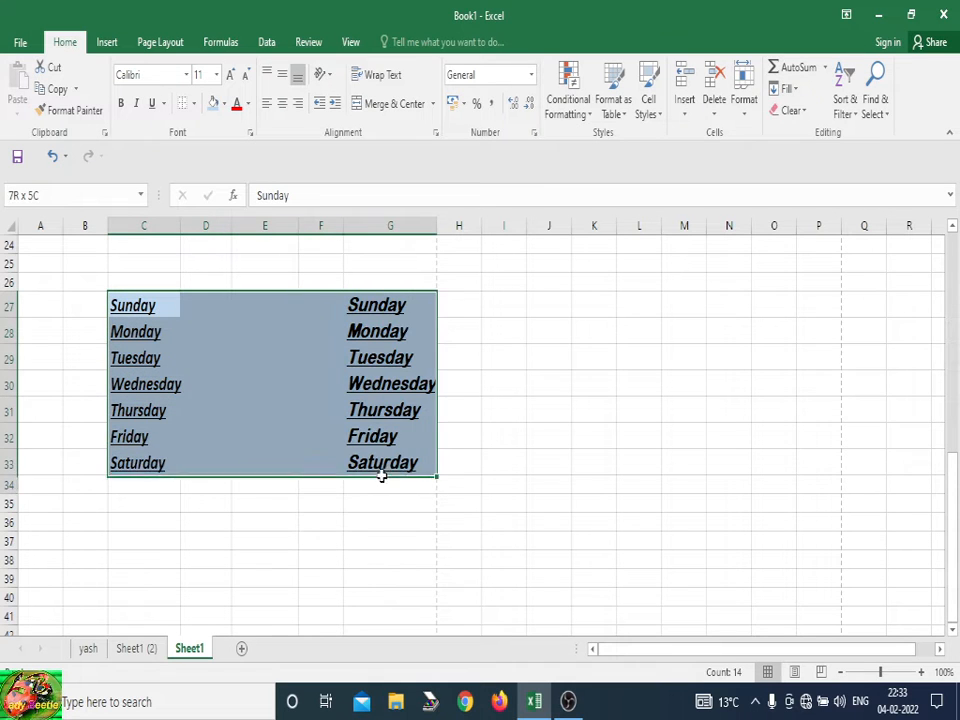
{"action": "left_click", "coordinate": [247, 104]}
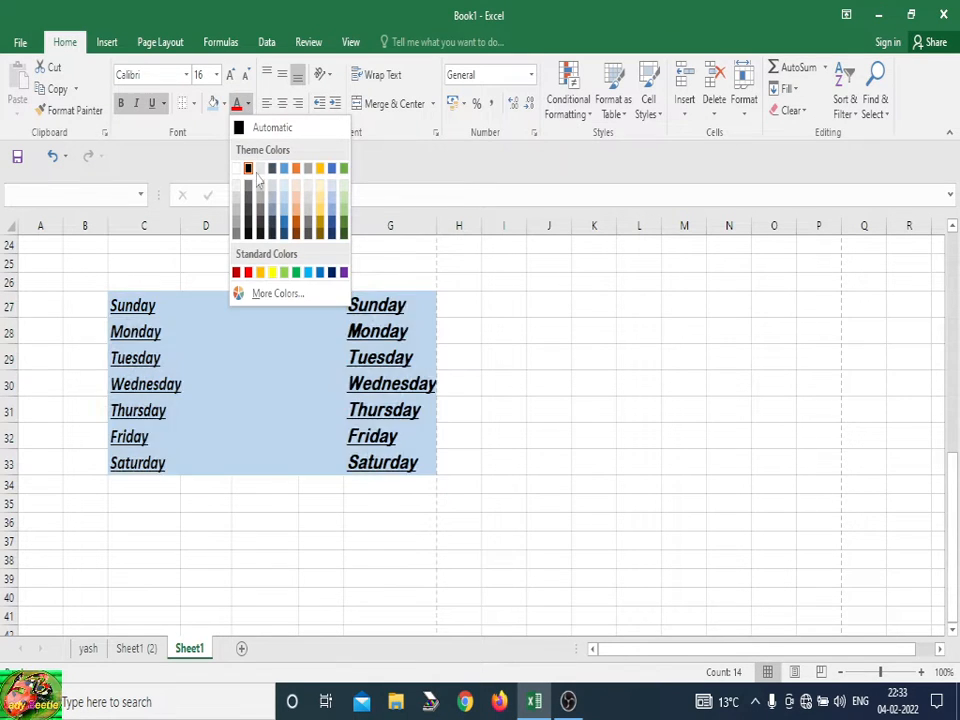
{"action": "left_click", "coordinate": [259, 272]}
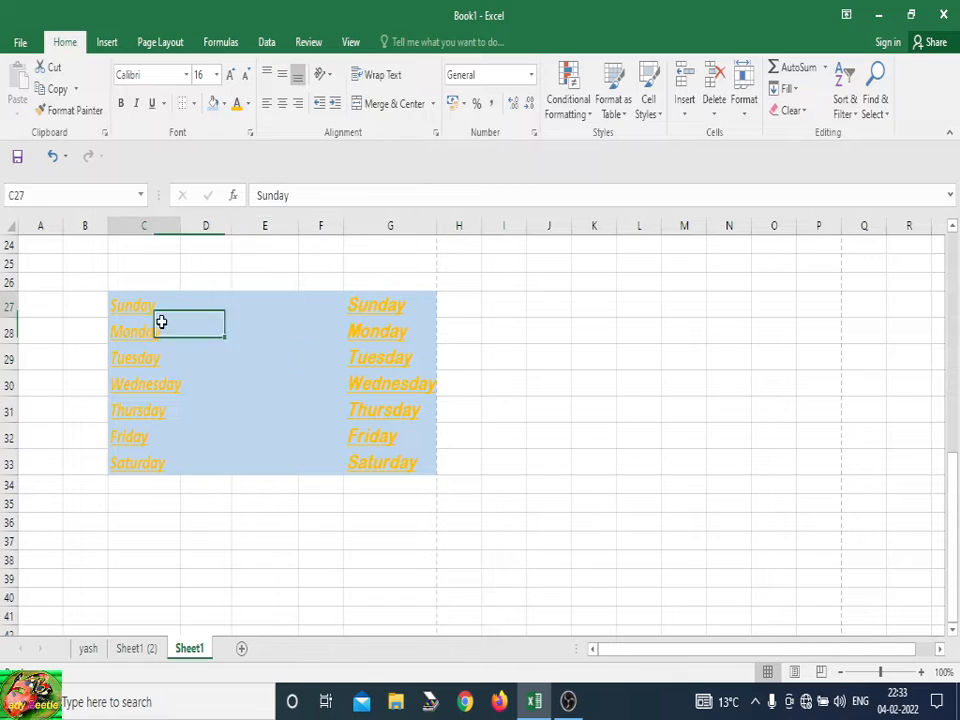
- Set the font colour of the weekday text in C27:G33 to black
{"action": "left_click_drag", "start_coordinate": [160, 321], "coordinate": [386, 452]}
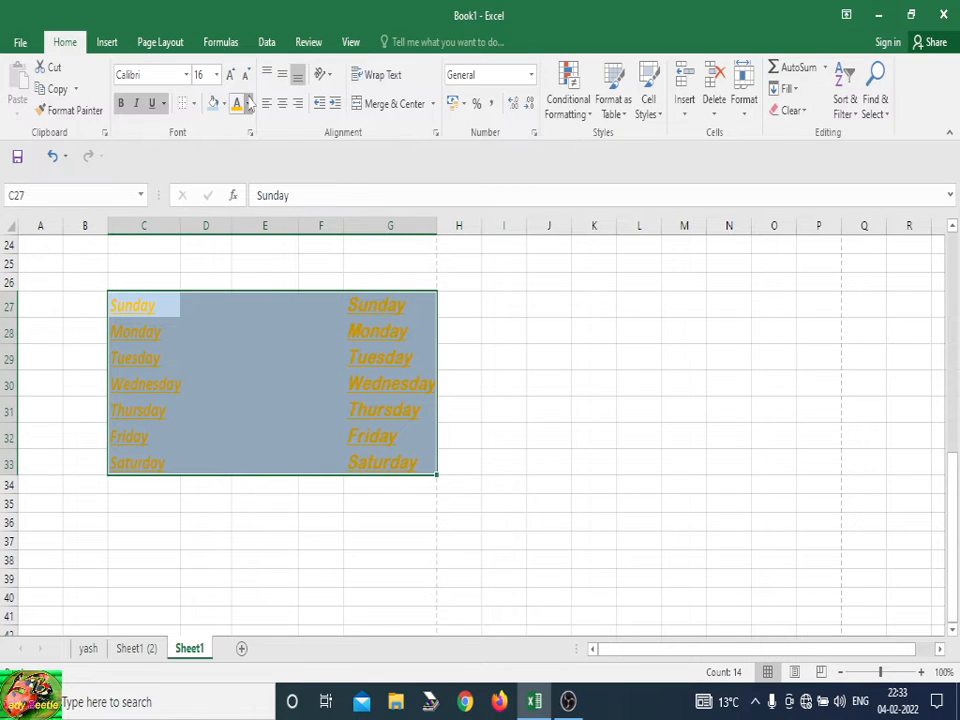
{"action": "left_click", "coordinate": [249, 103]}
{"action": "left_click", "coordinate": [243, 185]}
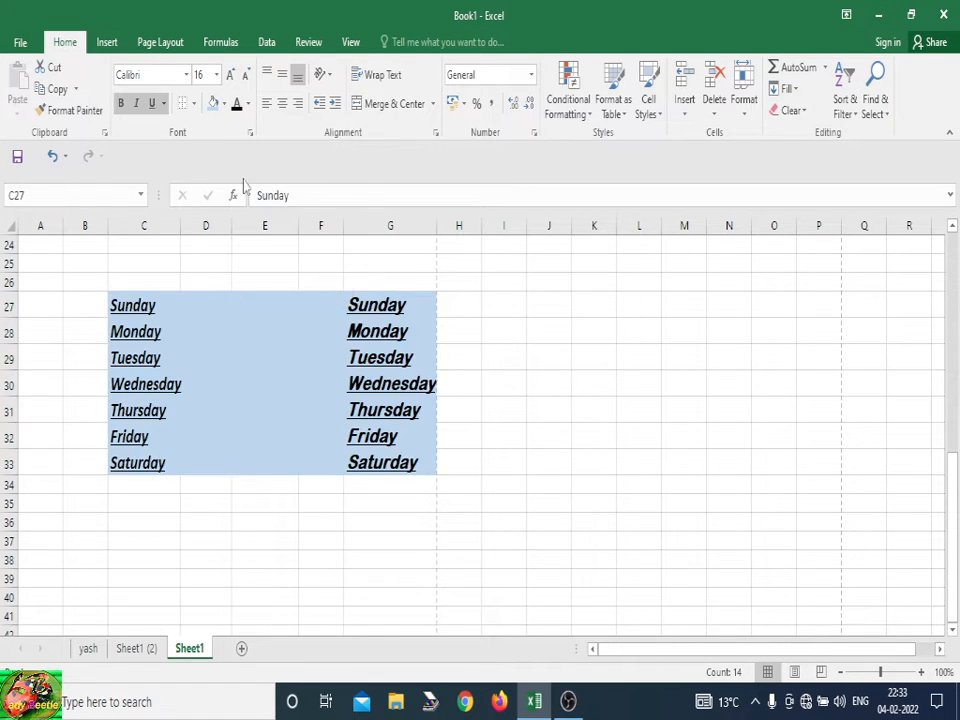
{"action": "left_click", "coordinate": [225, 335]}
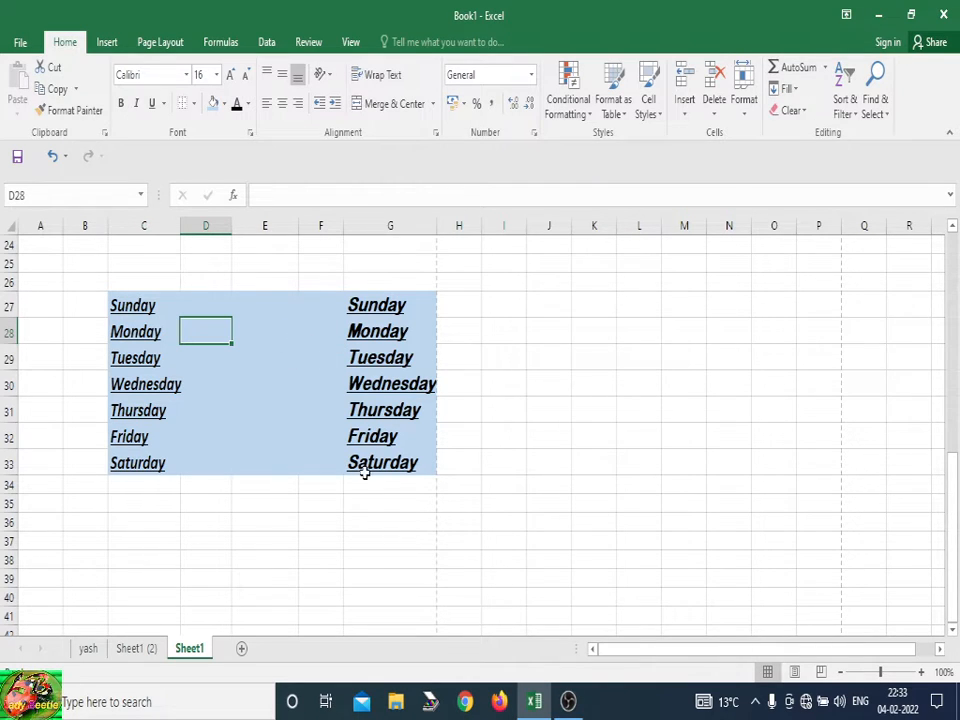
- Apply top vertical alignment to the weekday range C27:G33
{"action": "left_click", "coordinate": [303, 537]}
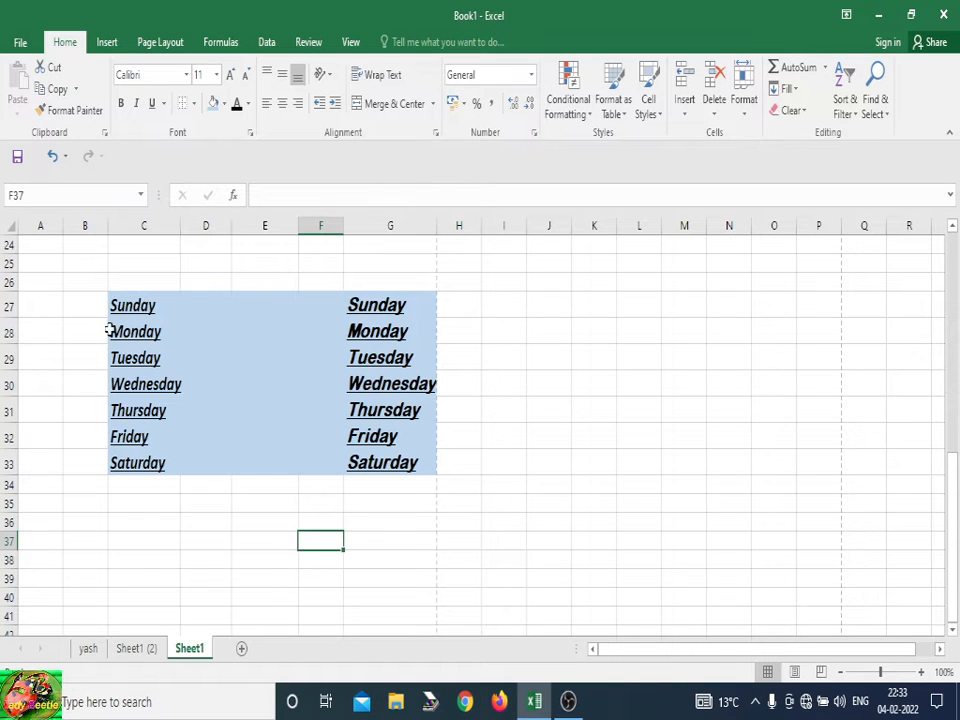
{"action": "left_click_drag", "start_coordinate": [126, 303], "coordinate": [396, 470]}
{"action": "left_click", "coordinate": [236, 435]}
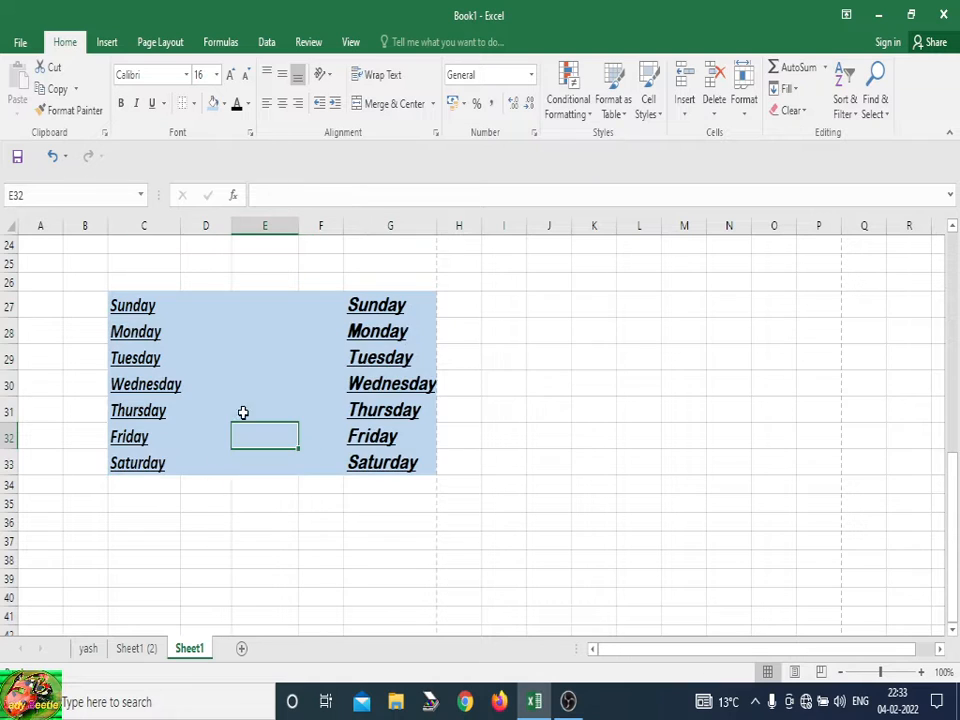
{"action": "left_click_drag", "start_coordinate": [127, 304], "coordinate": [370, 472]}
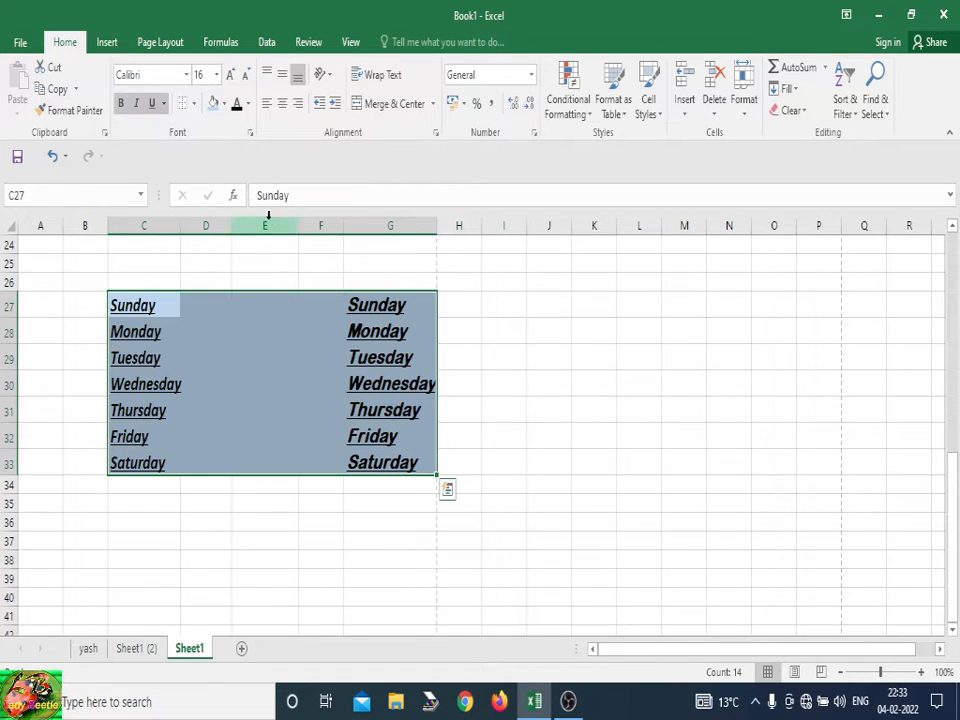
{"action": "left_click", "coordinate": [268, 76]}
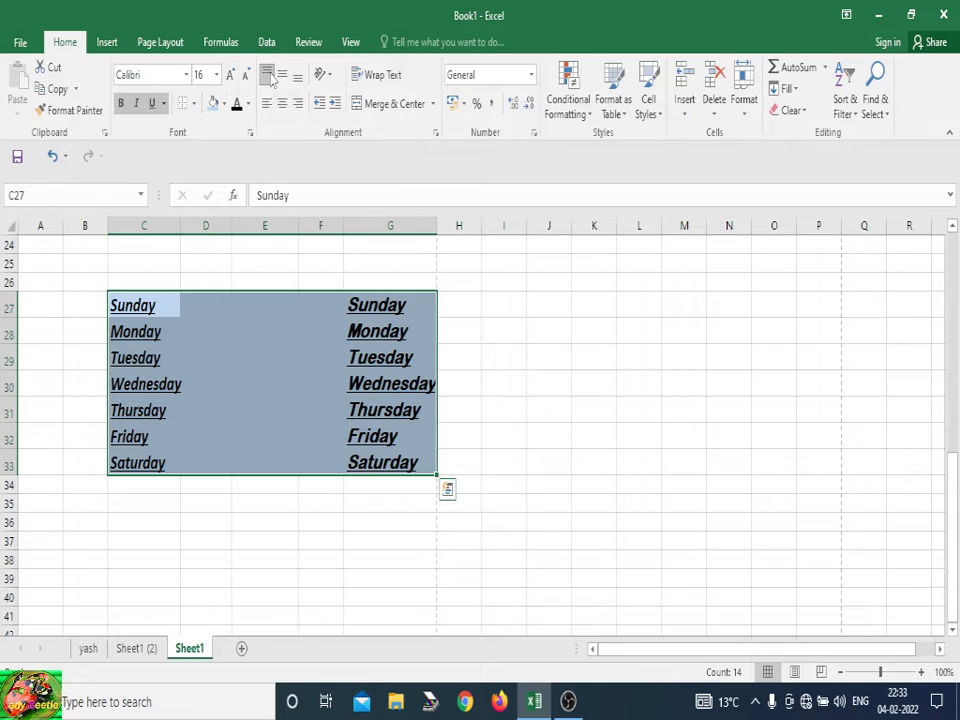
{"action": "left_click", "coordinate": [456, 386]}
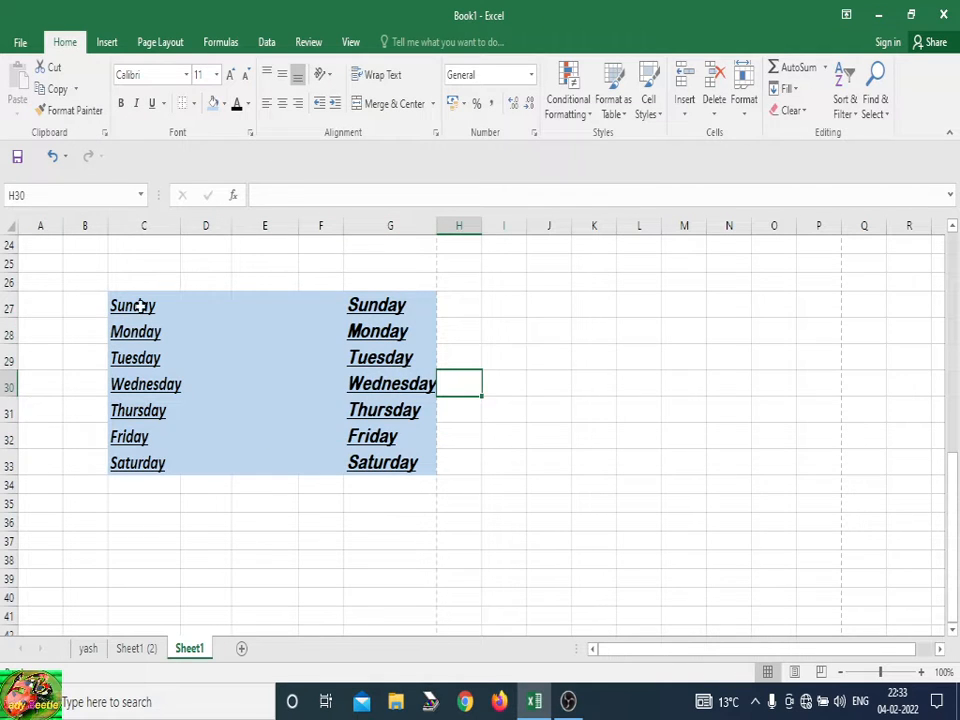
- Set the font size of the weekday range C27:G33 to 10
{"action": "left_click_drag", "start_coordinate": [141, 306], "coordinate": [368, 463]}
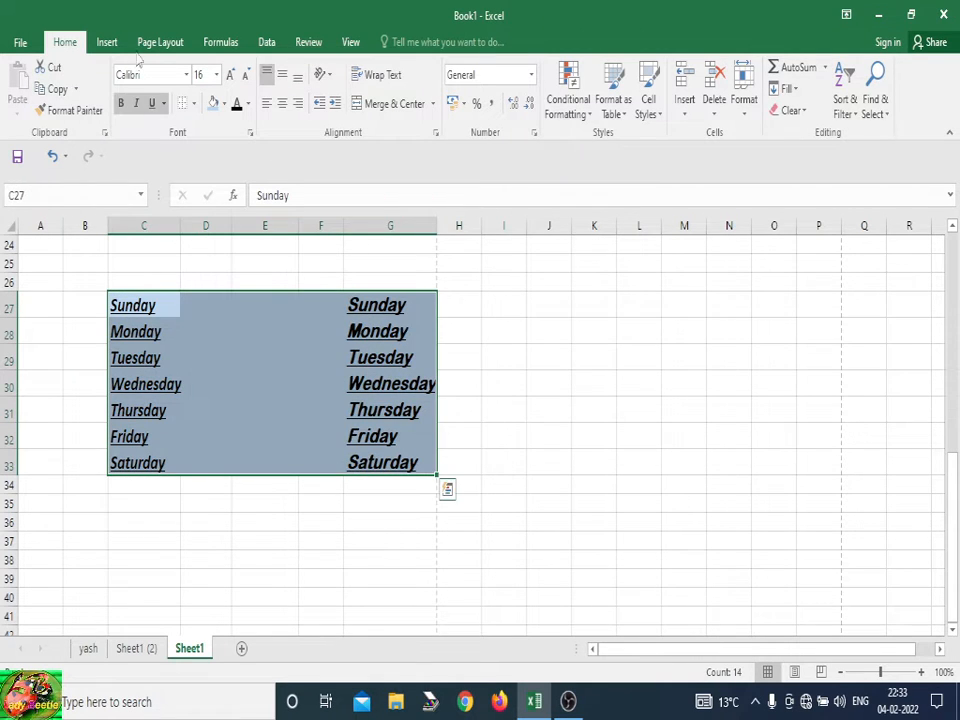
{"action": "left_click", "coordinate": [216, 75]}
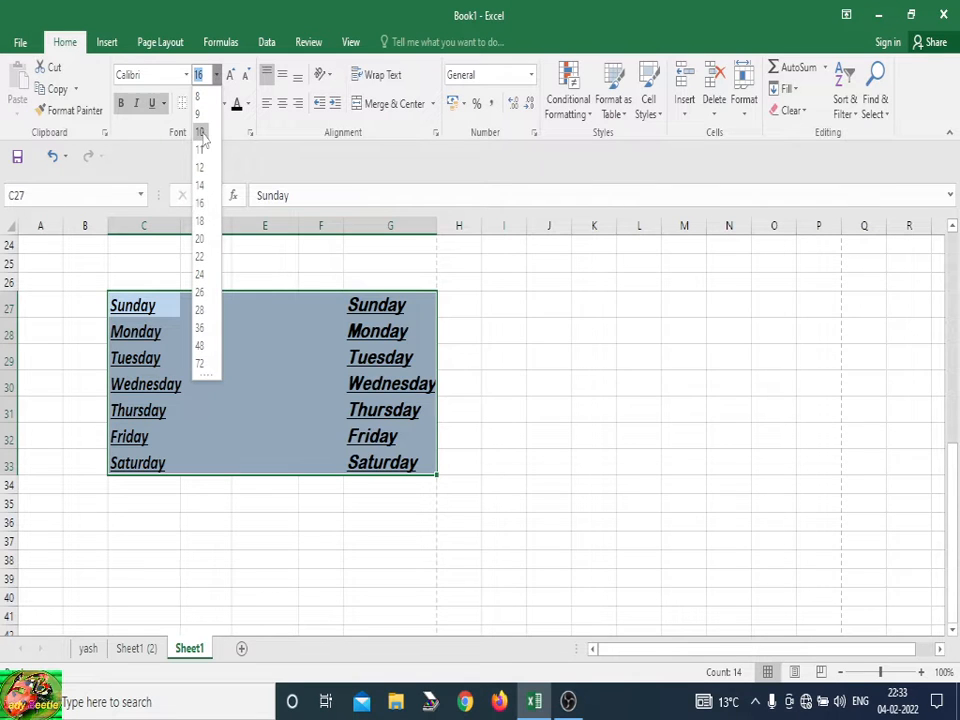
{"action": "left_click", "coordinate": [200, 131]}
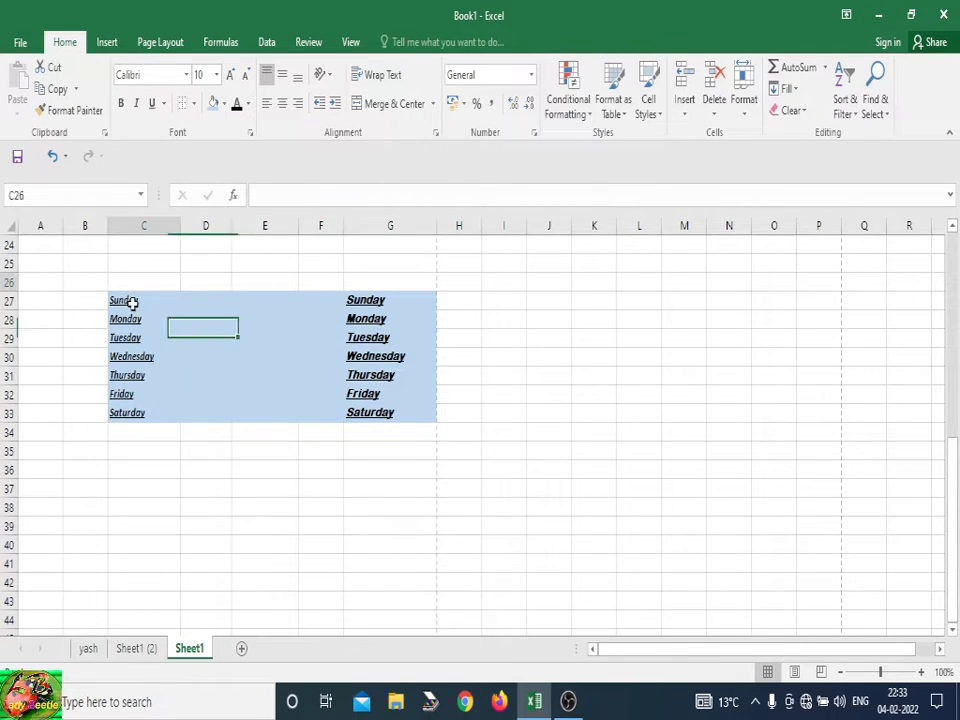
- Switch the weekday range C27:G33 to bottom alignment and back to top alignment
{"action": "left_click_drag", "start_coordinate": [143, 282], "coordinate": [370, 420]}
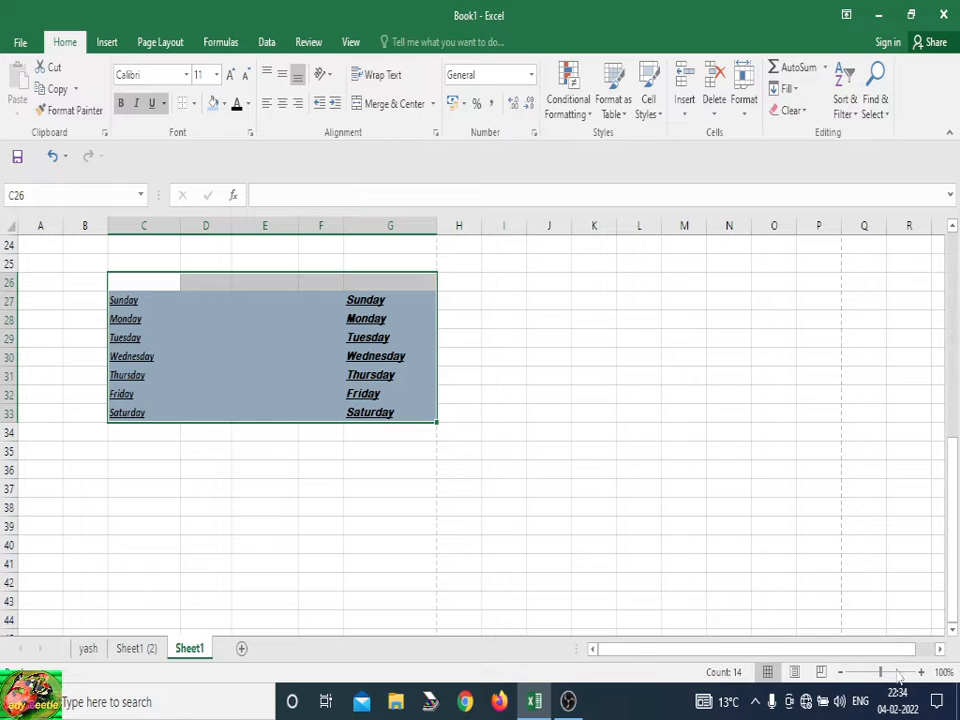
{"action": "left_click", "coordinate": [921, 672]}
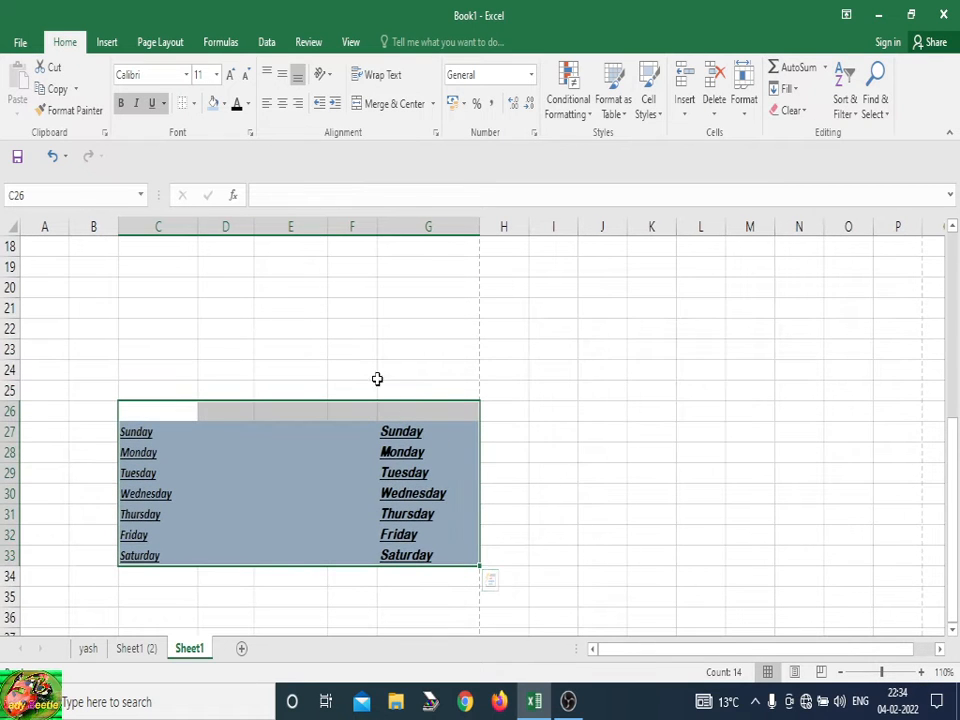
{"action": "left_click", "coordinate": [492, 470]}
{"action": "left_click_drag", "start_coordinate": [180, 435], "coordinate": [414, 553]}
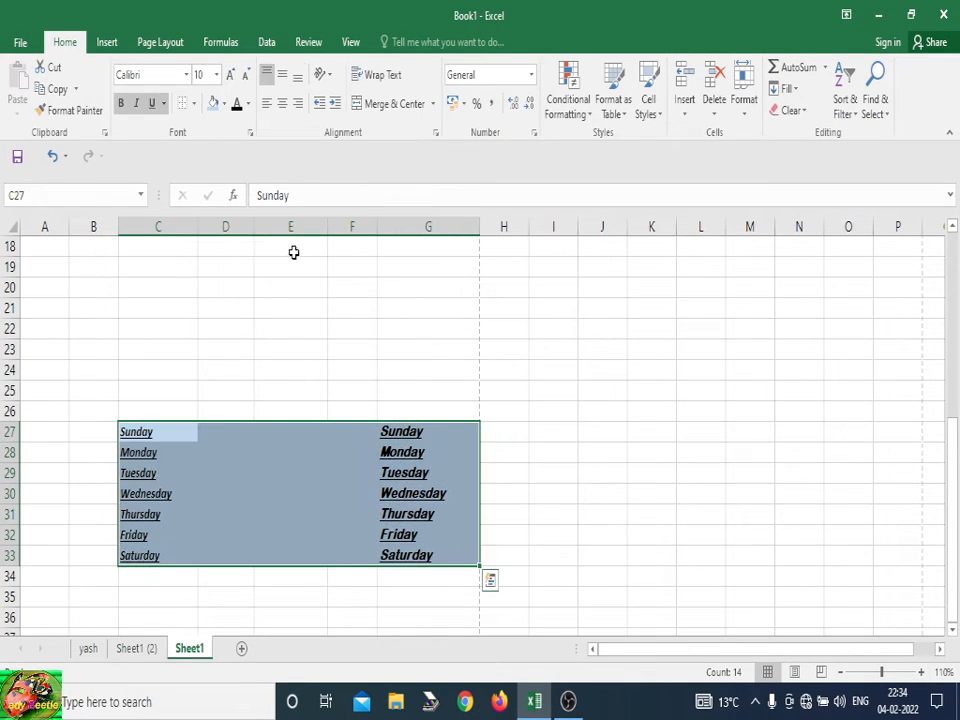
{"action": "left_click", "coordinate": [297, 78]}
{"action": "left_click", "coordinate": [267, 75]}
- Reduce the font size of the weekday range C27:G33 to 8
{"action": "left_click_drag", "start_coordinate": [144, 435], "coordinate": [424, 559]}
{"action": "left_click", "coordinate": [216, 75]}
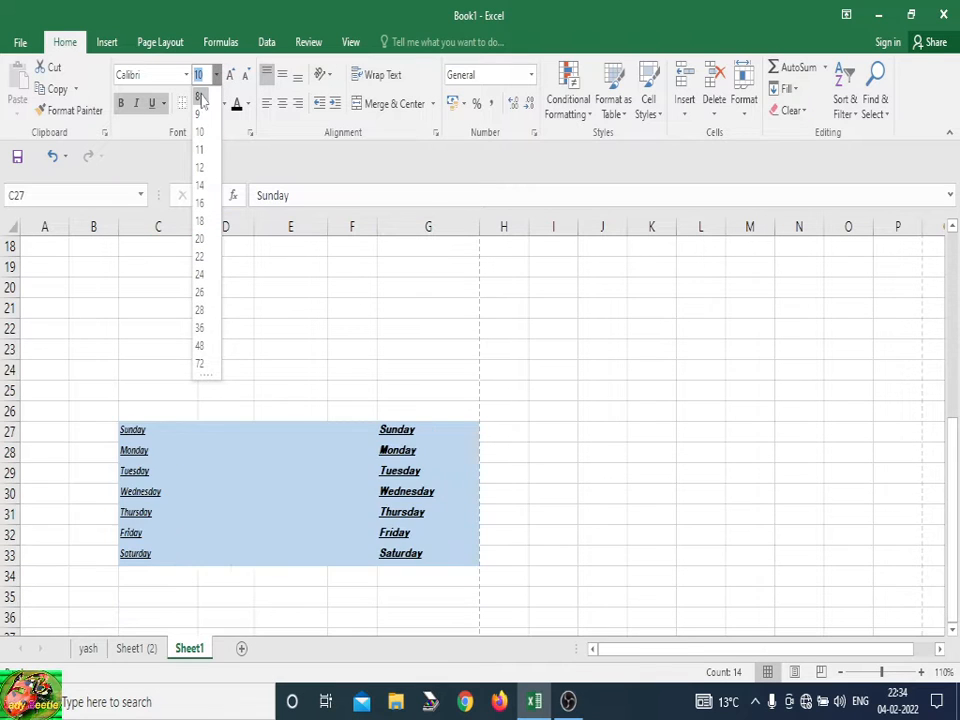
{"action": "left_click", "coordinate": [199, 95]}
{"action": "left_click", "coordinate": [387, 378]}
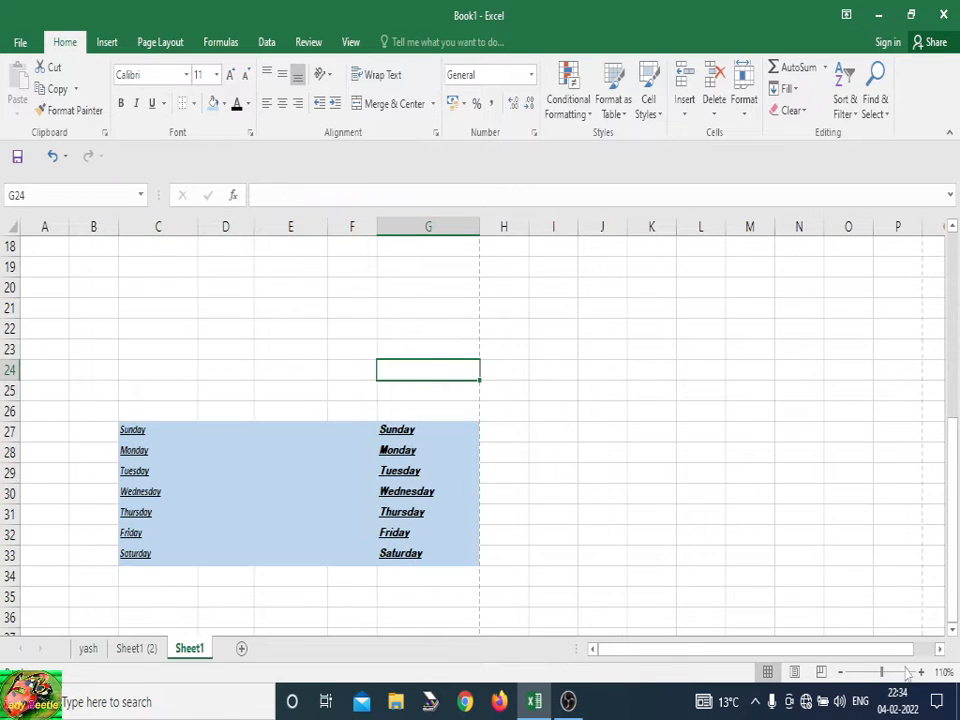
- Apply all borders to the Sunday cell G27
{"action": "scroll", "coordinate": [800, 612], "scroll_direction": "up", "scroll_amount": 10, "text": "ctrl"}
{"action": "left_click", "coordinate": [737, 476]}
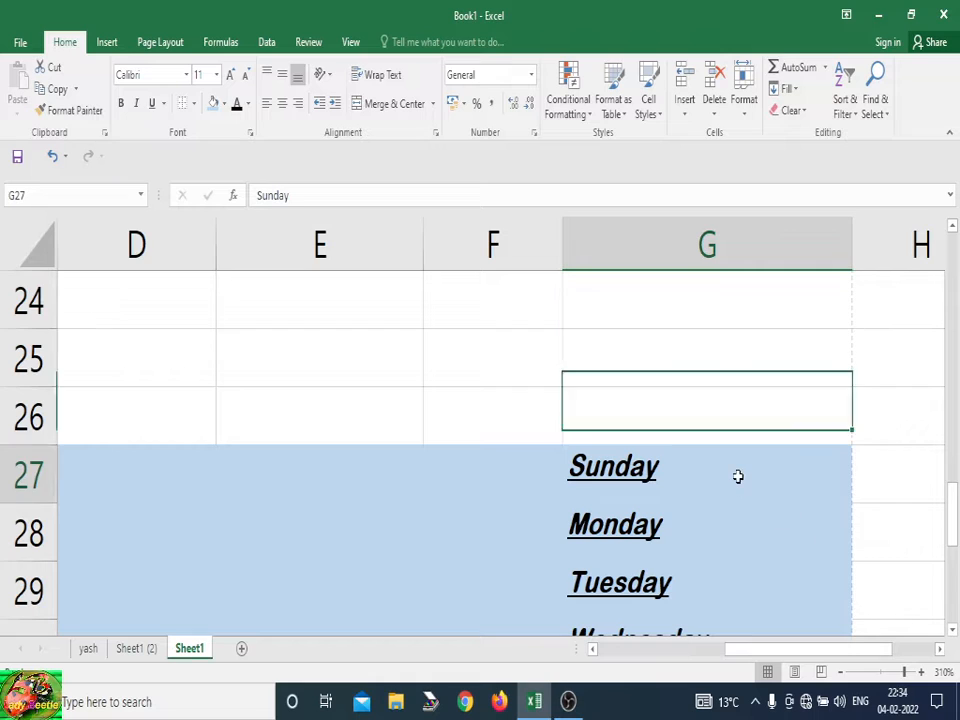
{"action": "left_click", "coordinate": [193, 103]}
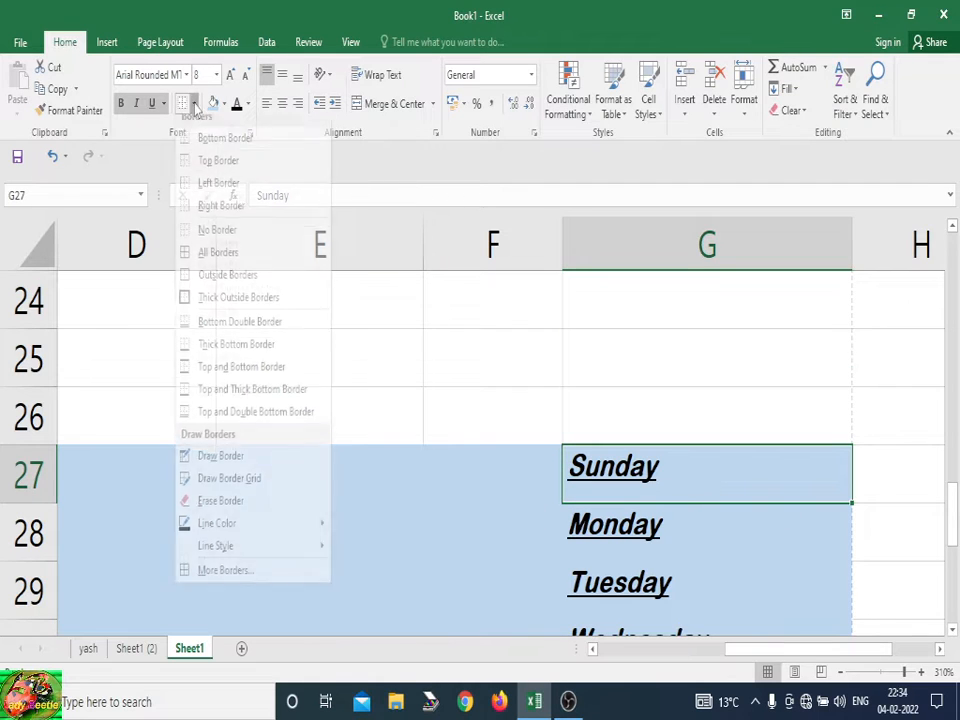
{"action": "left_click", "coordinate": [217, 262]}
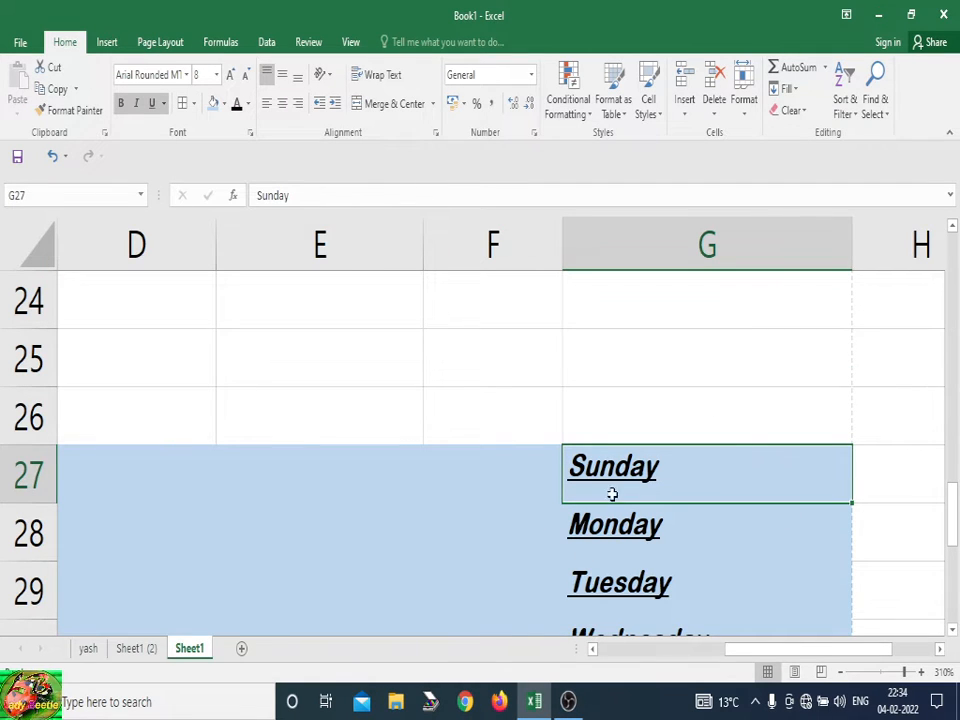
- Try middle and top vertical alignment on Sunday in G27, finishing with bottom alignment
{"action": "left_click", "coordinate": [283, 75]}
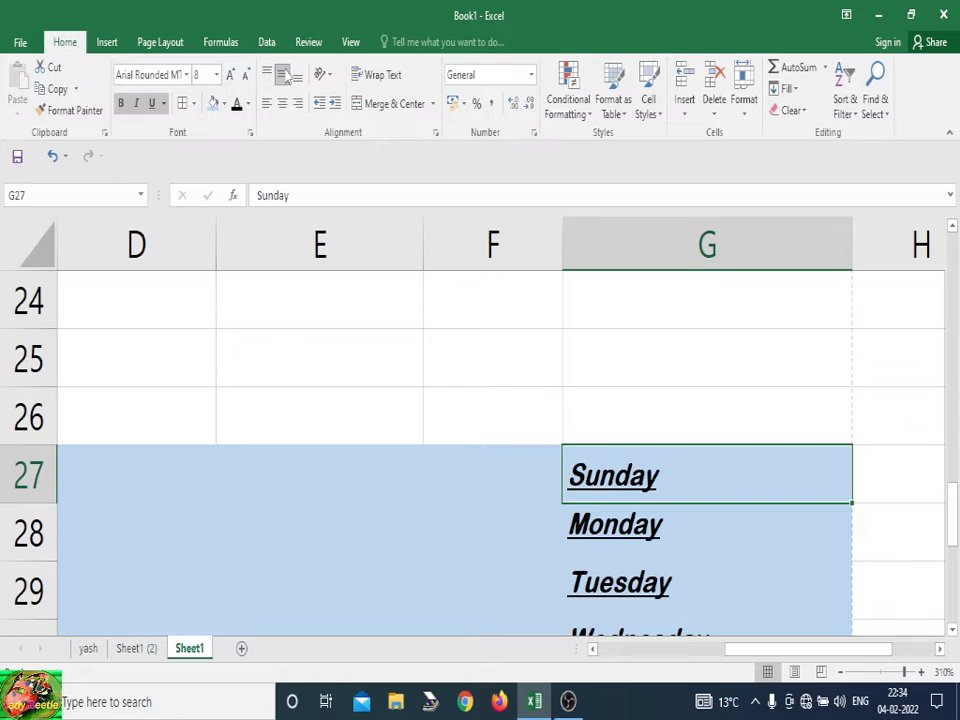
{"action": "left_click", "coordinate": [266, 76]}
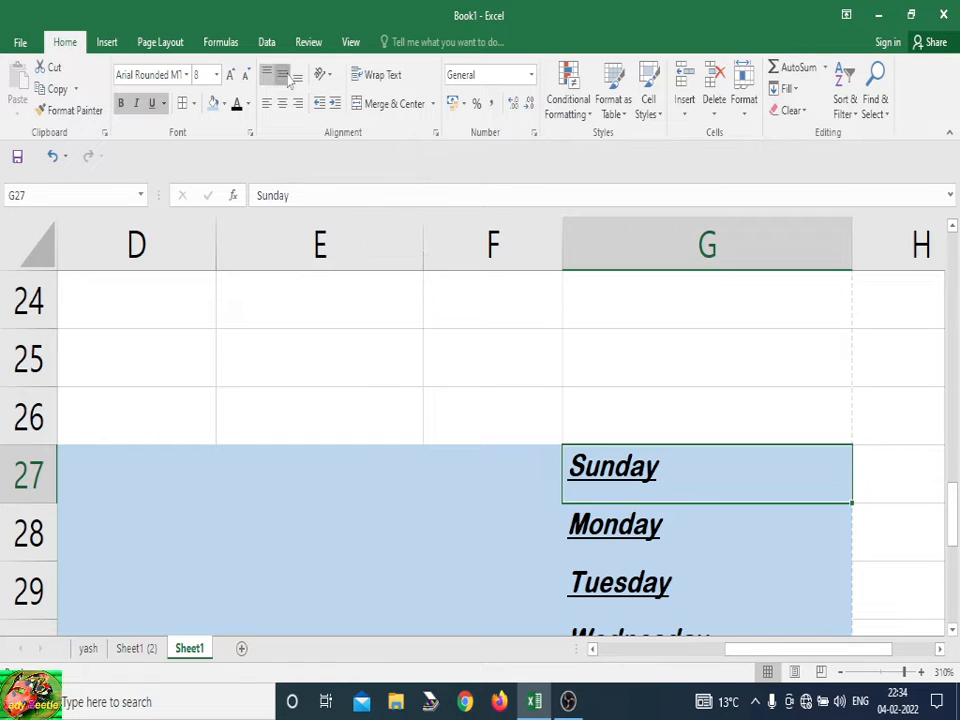
{"action": "left_click", "coordinate": [286, 77]}
{"action": "left_click", "coordinate": [297, 77]}
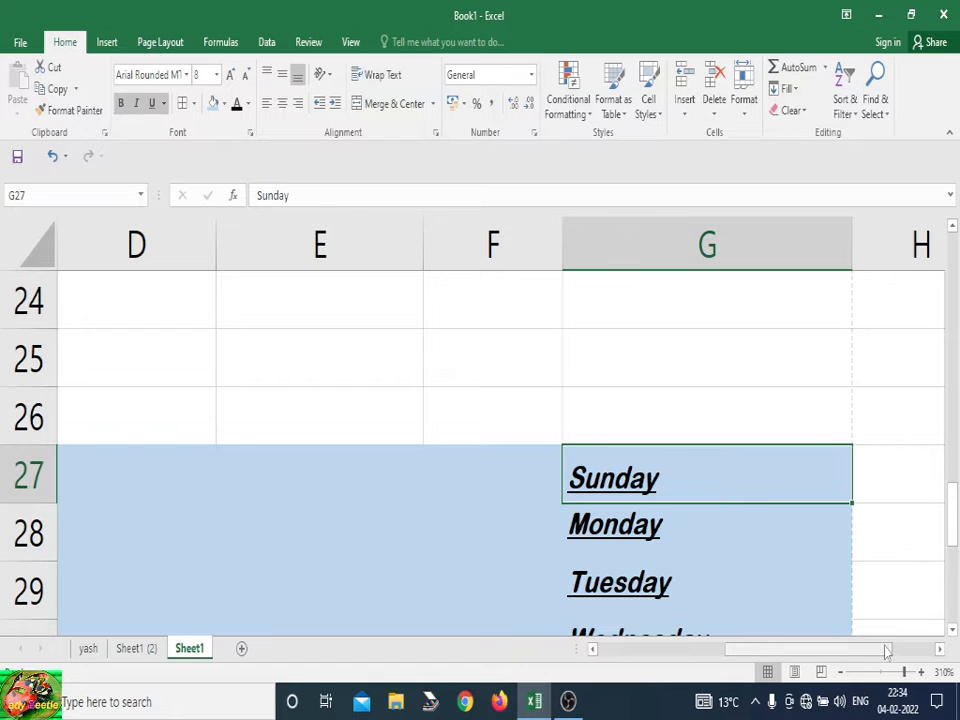
- Center Sunday horizontally in G27 and right-align Monday in G28
{"action": "left_click", "coordinate": [940, 650]}
{"action": "left_click", "coordinate": [940, 650]}
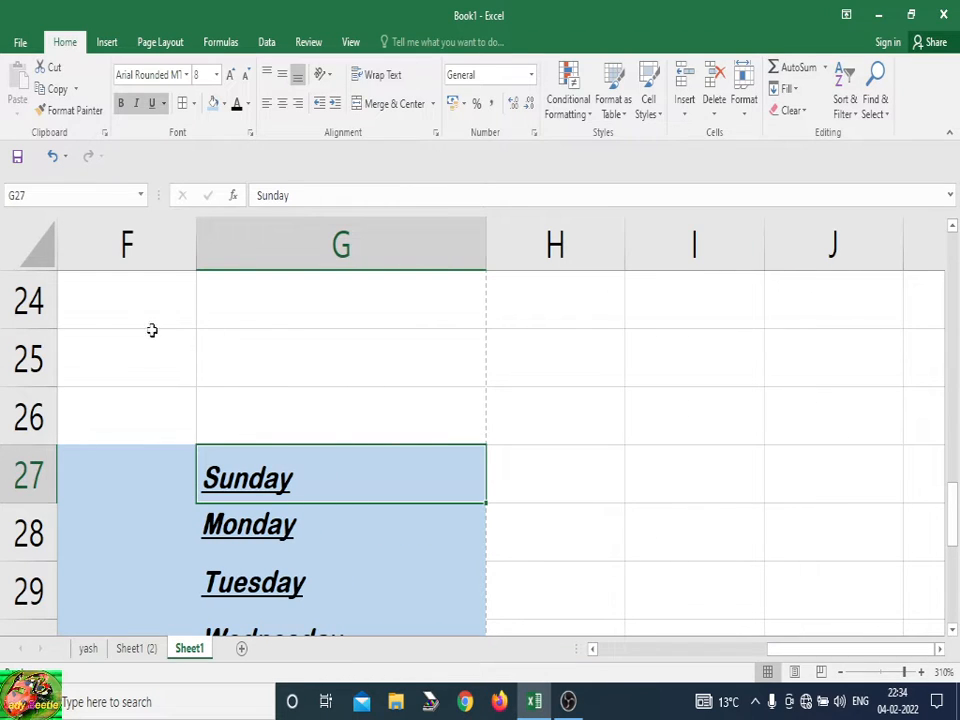
{"action": "left_click", "coordinate": [282, 105]}
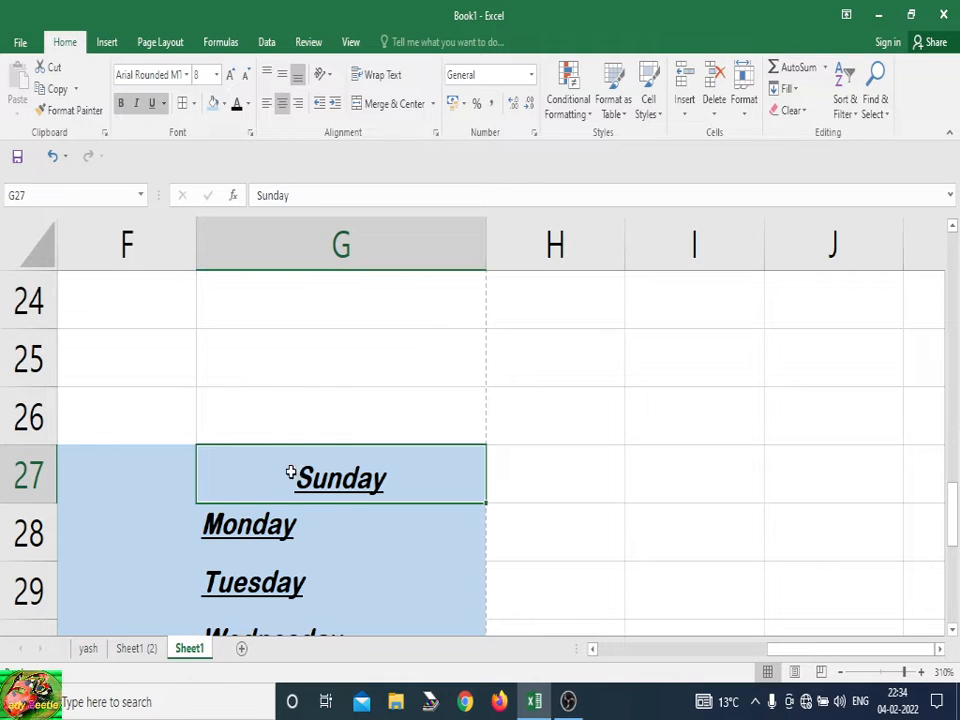
{"action": "left_click", "coordinate": [312, 542]}
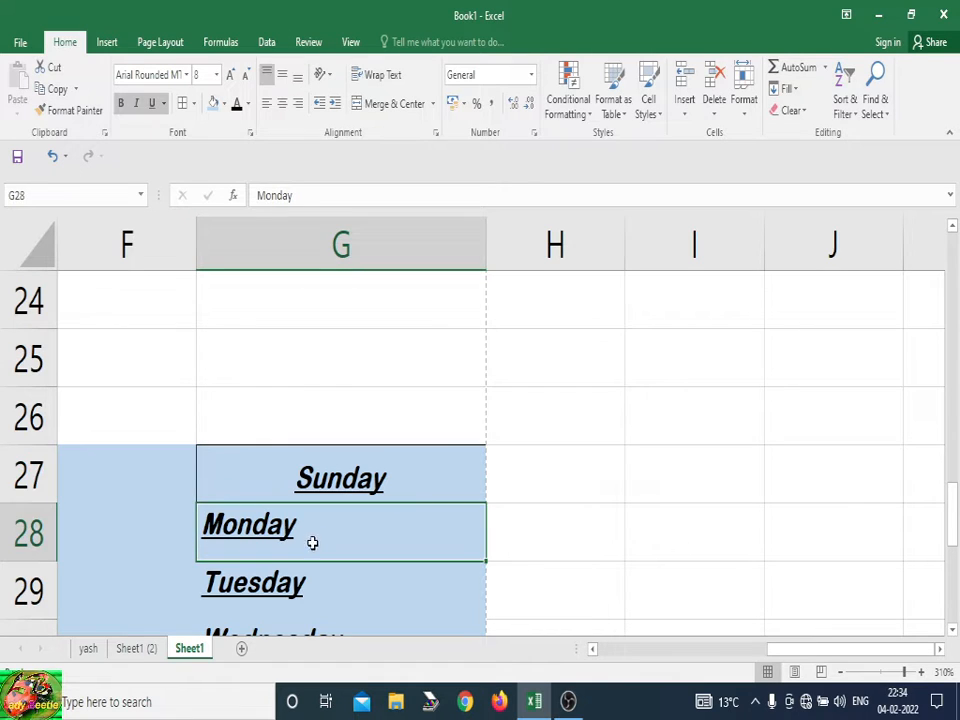
{"action": "left_click", "coordinate": [298, 105]}
{"action": "left_click", "coordinate": [278, 582]}
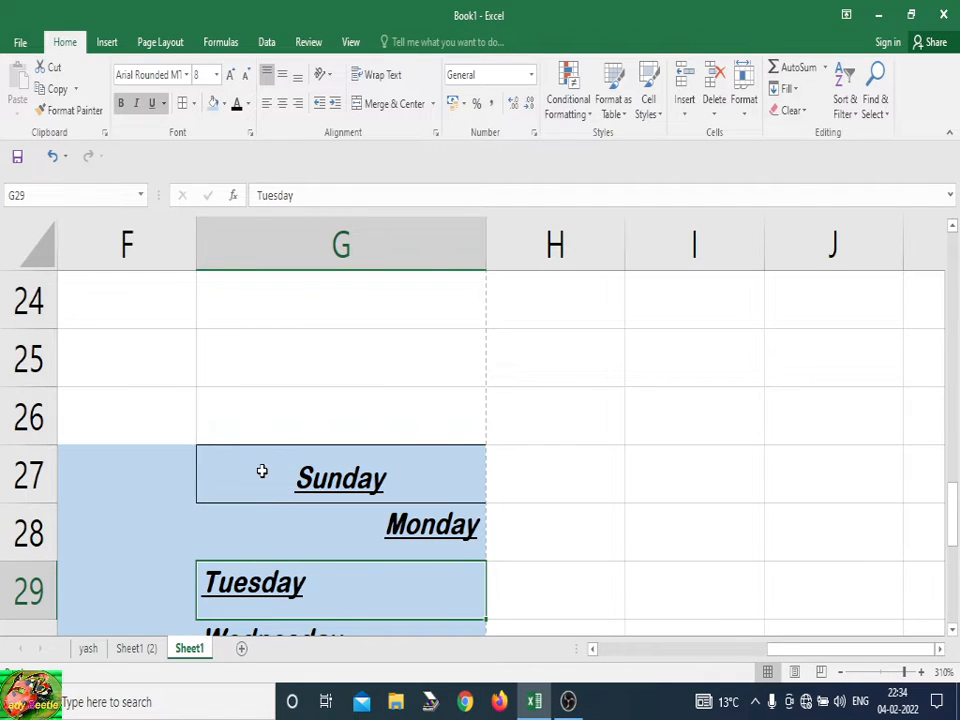
- Add all borders to G27:G29 and remove the bold formatting from their text
{"action": "left_click_drag", "start_coordinate": [261, 469], "coordinate": [337, 593]}
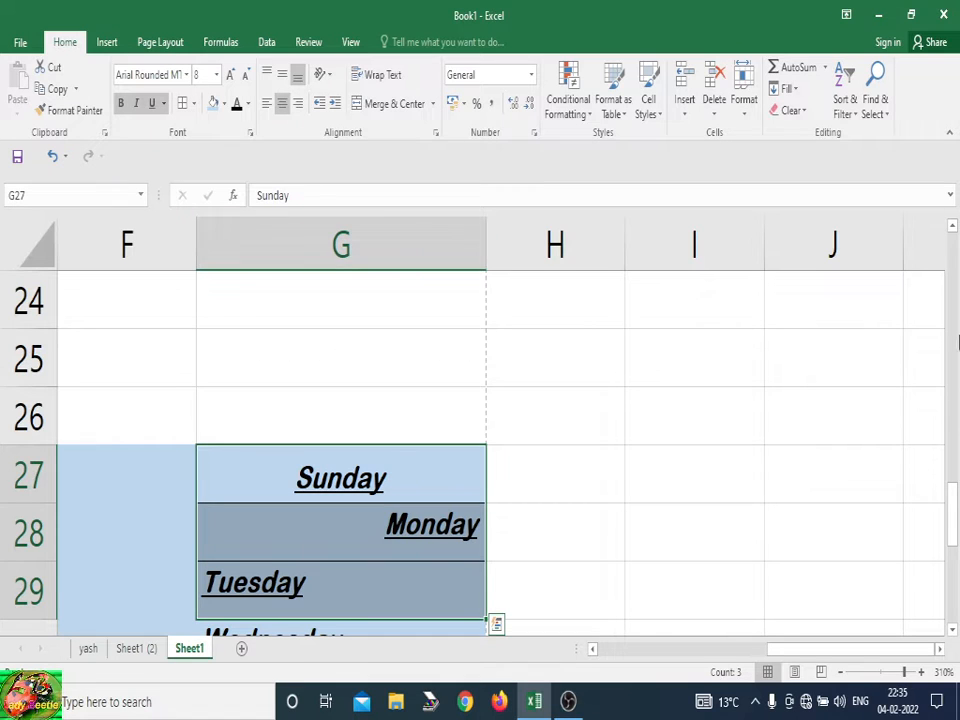
{"action": "left_click", "coordinate": [121, 103]}
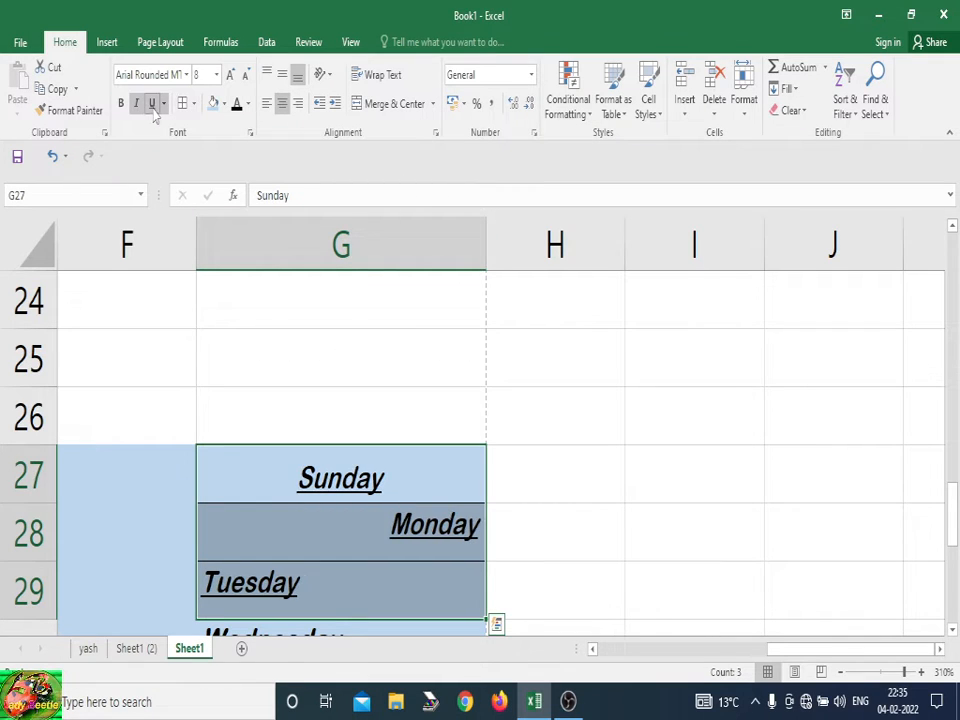
{"action": "left_click", "coordinate": [153, 109]}
{"action": "left_click", "coordinate": [153, 109]}
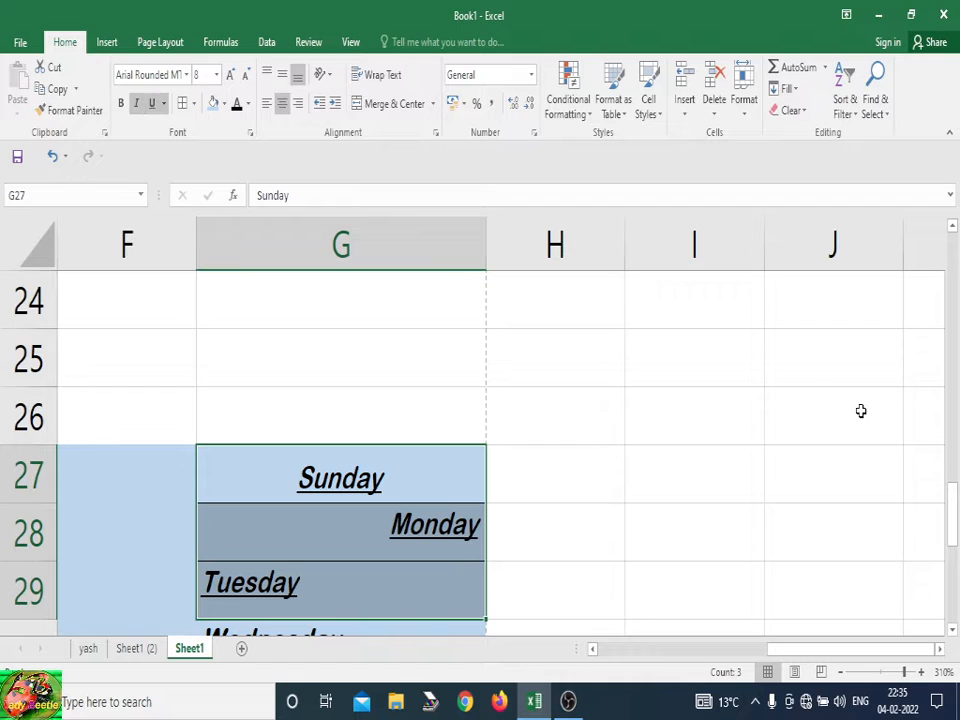
- Increase the indent of Sunday in G27 to nine levels
{"action": "left_click_drag", "start_coordinate": [953, 484], "coordinate": [953, 519]}
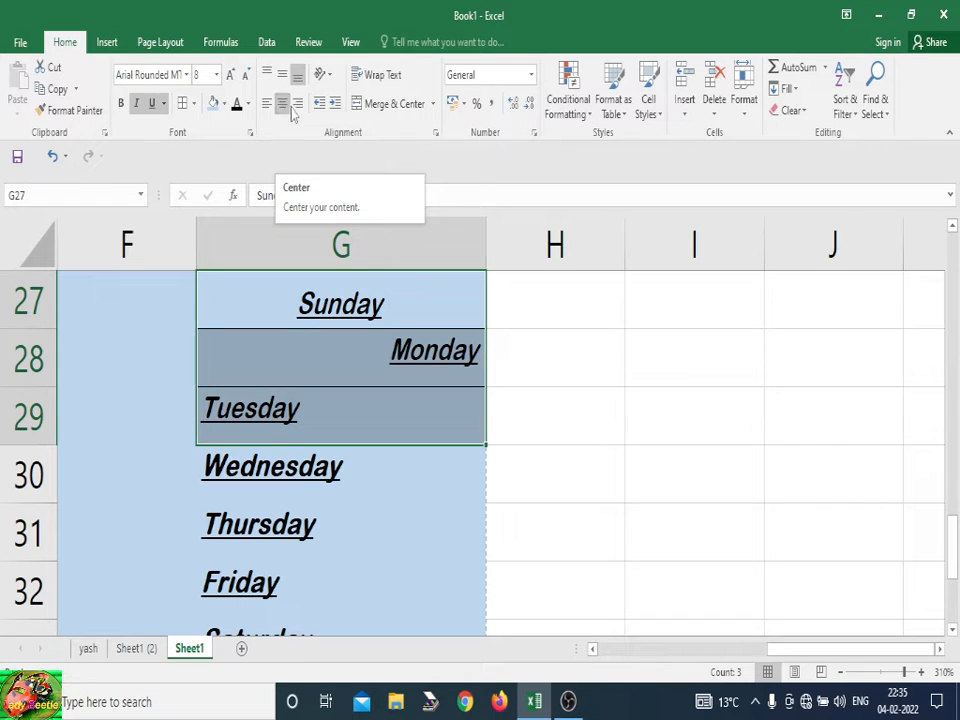
{"action": "left_click", "coordinate": [373, 304]}
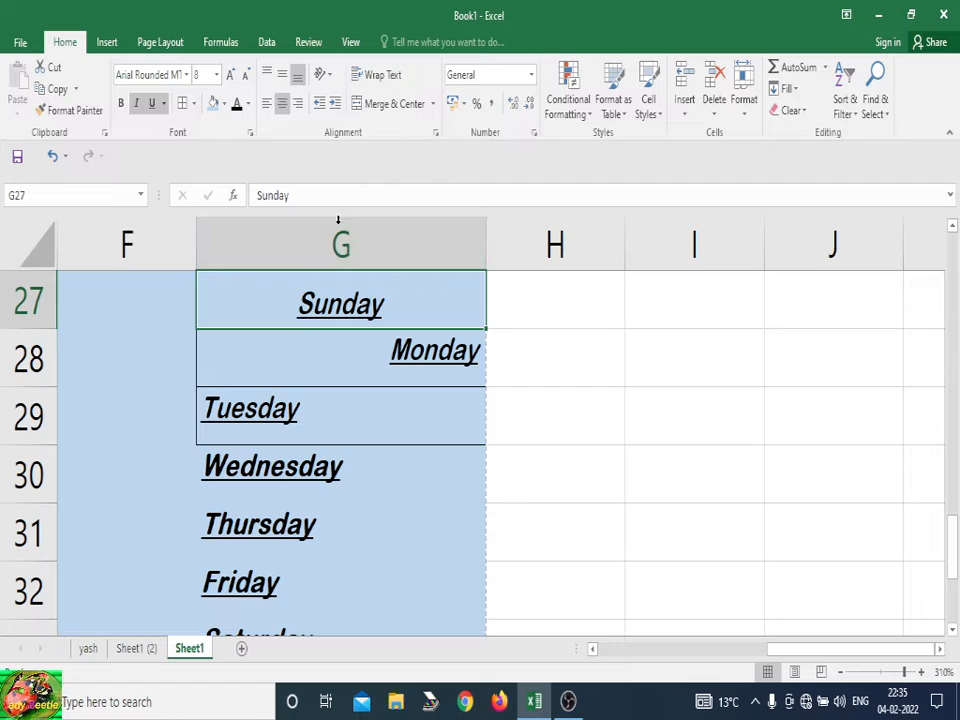
{"action": "left_click", "coordinate": [336, 105]}
{"action": "left_click", "coordinate": [336, 105]}
{"action": "left_click", "coordinate": [336, 105]}
{"action": "left_click", "coordinate": [336, 105]}
{"action": "left_click", "coordinate": [336, 105]}
{"action": "left_click", "coordinate": [336, 105]}
{"action": "left_click", "coordinate": [336, 105]}
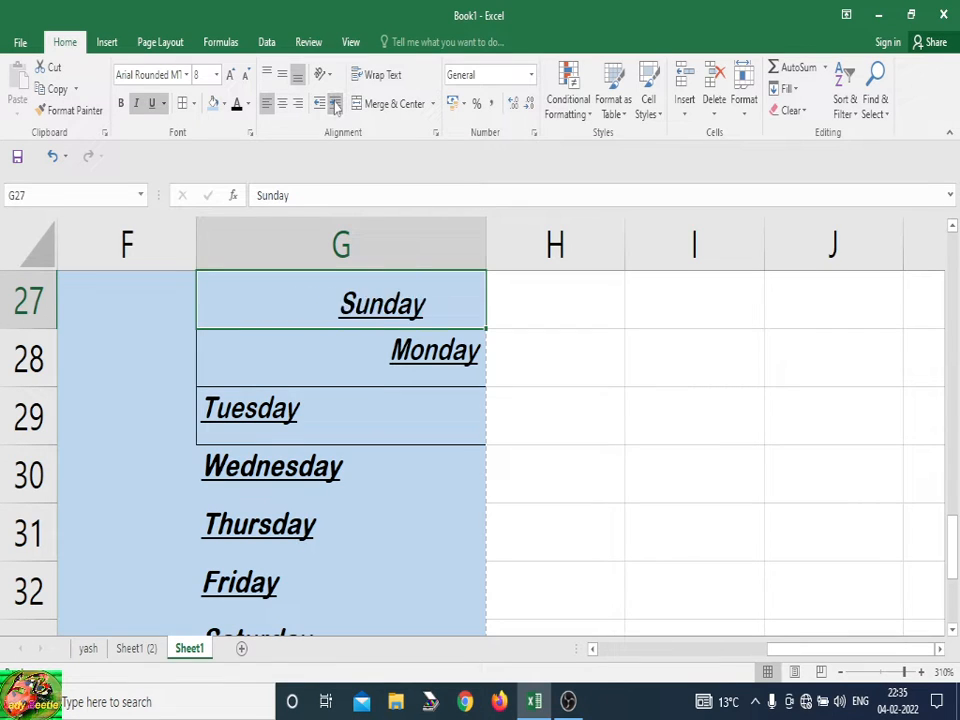
{"action": "left_click", "coordinate": [336, 105]}
{"action": "left_click", "coordinate": [336, 105]}
- Decrease the indent of Sunday in G27 to two levels
{"action": "left_click", "coordinate": [320, 105]}
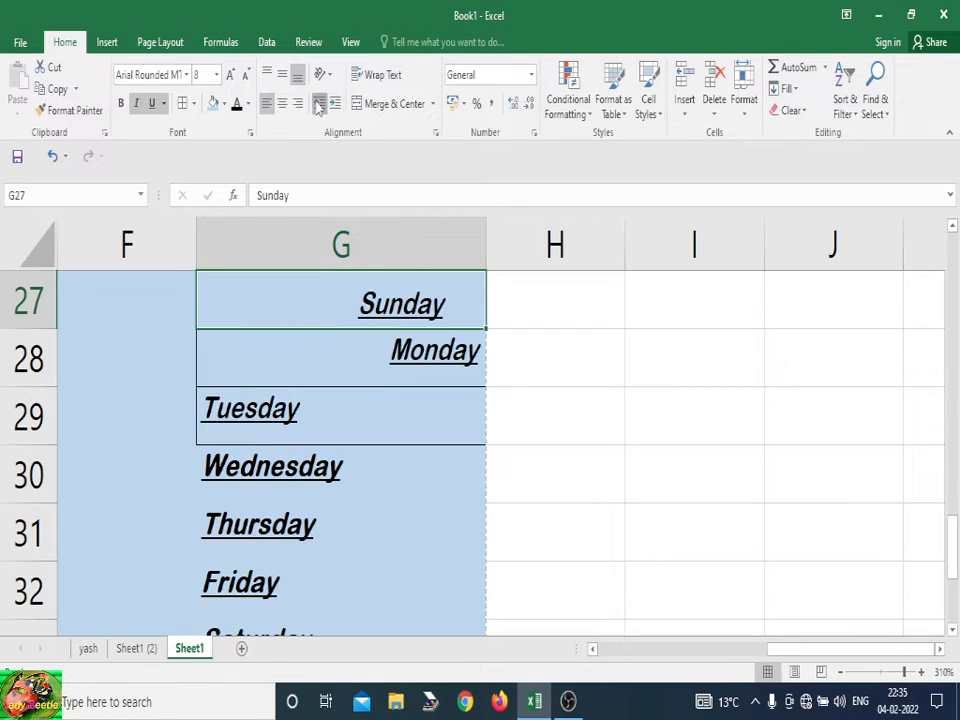
{"action": "left_click", "coordinate": [320, 105]}
{"action": "left_click", "coordinate": [320, 105]}
{"action": "left_click", "coordinate": [320, 105]}
{"action": "left_click", "coordinate": [320, 105]}
{"action": "left_click", "coordinate": [320, 105]}
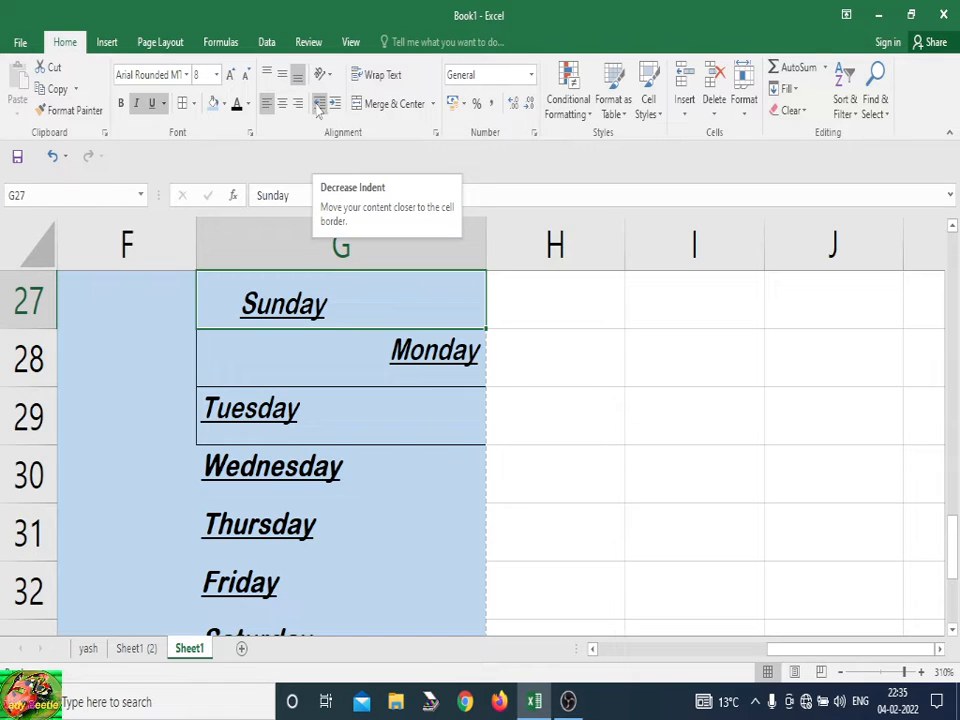
- Increase the indent of Sunday in G27 to six levels, and reduce it by two levels
{"action": "left_click", "coordinate": [336, 105]}
{"action": "left_click", "coordinate": [320, 105]}
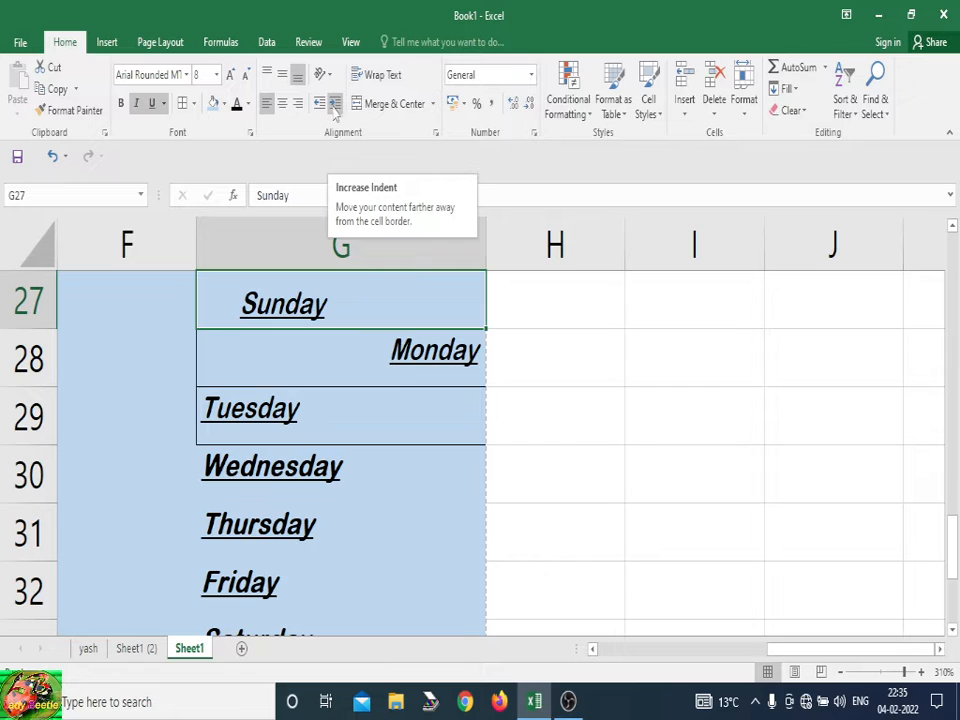
{"action": "left_click", "coordinate": [336, 105]}
{"action": "left_click", "coordinate": [336, 105]}
{"action": "left_click", "coordinate": [336, 105]}
{"action": "left_click", "coordinate": [336, 105]}
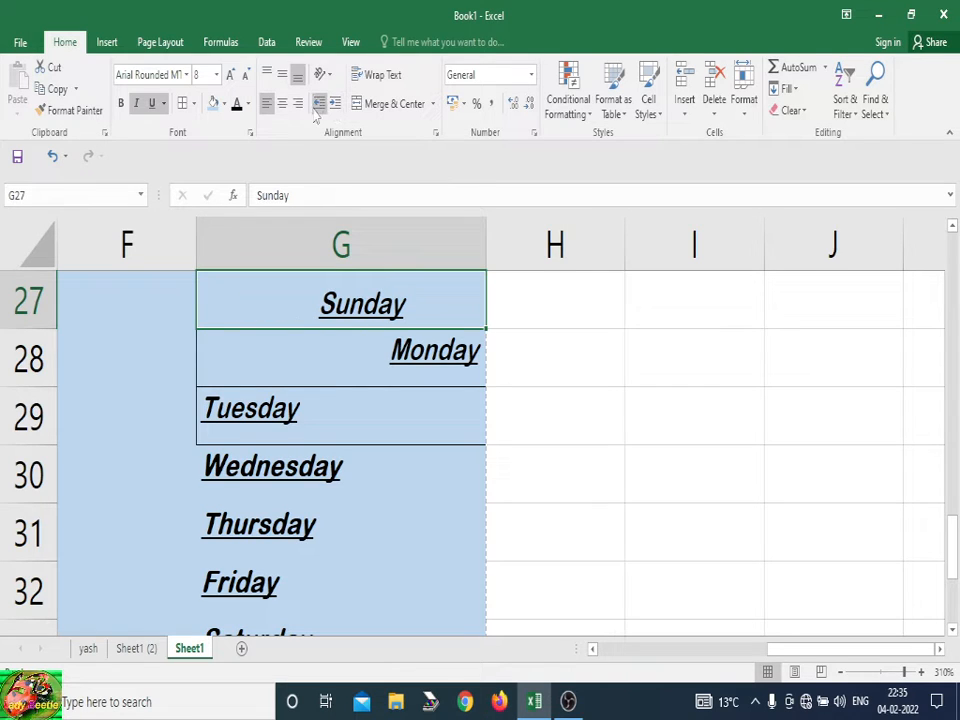
{"action": "left_click", "coordinate": [320, 105]}
{"action": "left_click", "coordinate": [319, 105]}
- Increase the indent of G27:G29 repeatedly, pushing Sunday, Monday and Tuesday past the edge of column G
{"action": "left_click_drag", "start_coordinate": [311, 283], "coordinate": [320, 410]}
{"action": "left_click", "coordinate": [334, 104]}
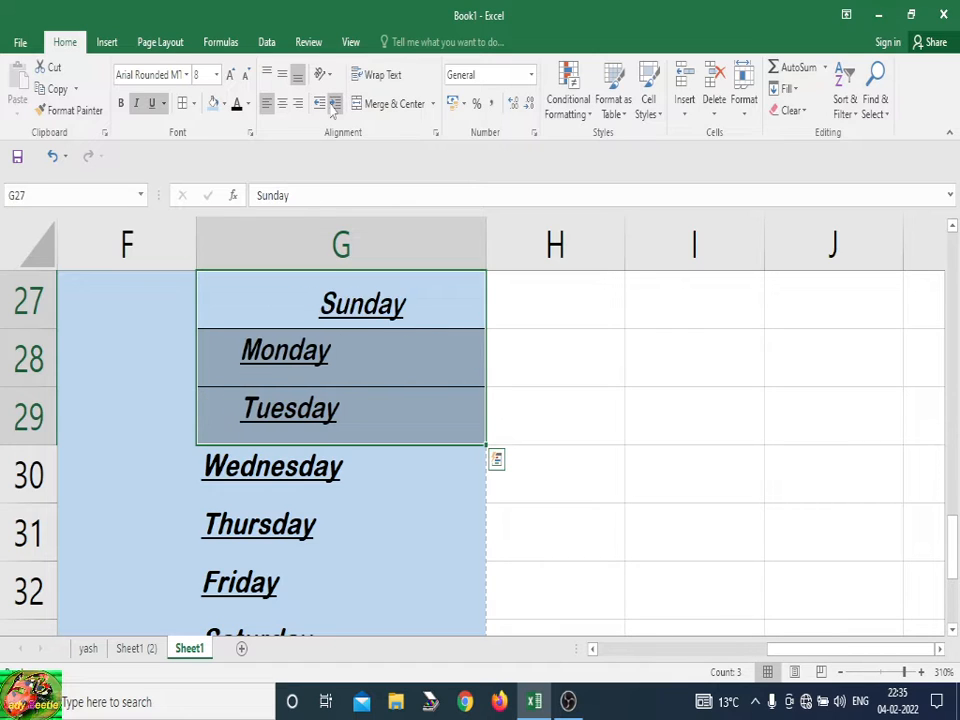
{"action": "left_click", "coordinate": [334, 104]}
{"action": "left_click", "coordinate": [334, 105]}
{"action": "left_click", "coordinate": [334, 105]}
{"action": "left_click", "coordinate": [334, 105]}
{"action": "left_click", "coordinate": [334, 105]}
{"action": "left_click", "coordinate": [334, 105]}
{"action": "left_click", "coordinate": [334, 105]}
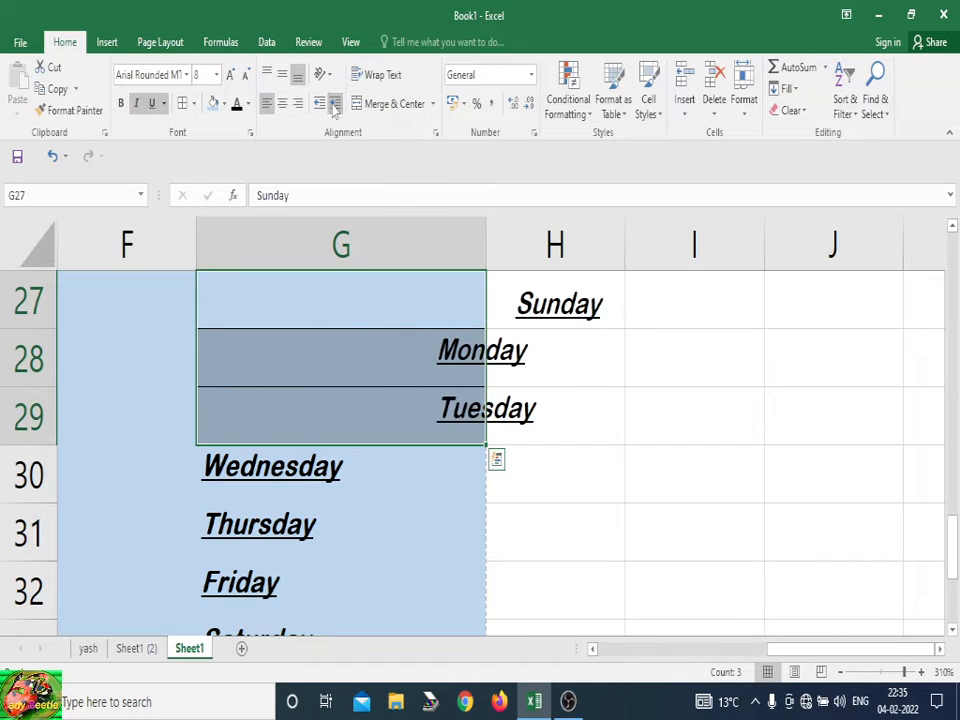
- Increase the indent of G27:G29 by about nine more levels, moving the three day names over columns H and I
{"action": "left_click", "coordinate": [334, 105]}
{"action": "left_click", "coordinate": [334, 105]}
{"action": "left_click", "coordinate": [334, 105]}
{"action": "left_click", "coordinate": [334, 105]}
{"action": "left_click", "coordinate": [334, 105]}
{"action": "left_click", "coordinate": [334, 105]}
{"action": "left_click", "coordinate": [334, 105]}
{"action": "left_click", "coordinate": [334, 105]}
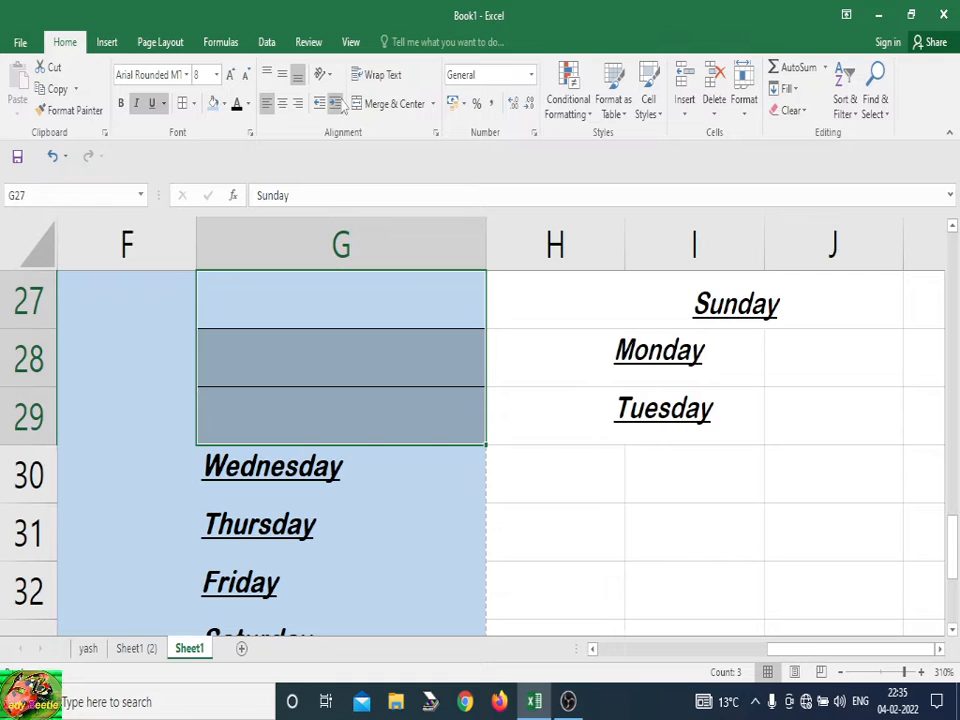
- Decrease the indent of G27:G29 repeatedly until Sunday, Monday and Tuesday fit within column G again
{"action": "left_click", "coordinate": [318, 104]}
{"action": "left_click", "coordinate": [318, 104]}
{"action": "left_click", "coordinate": [318, 104]}
{"action": "left_click", "coordinate": [318, 104]}
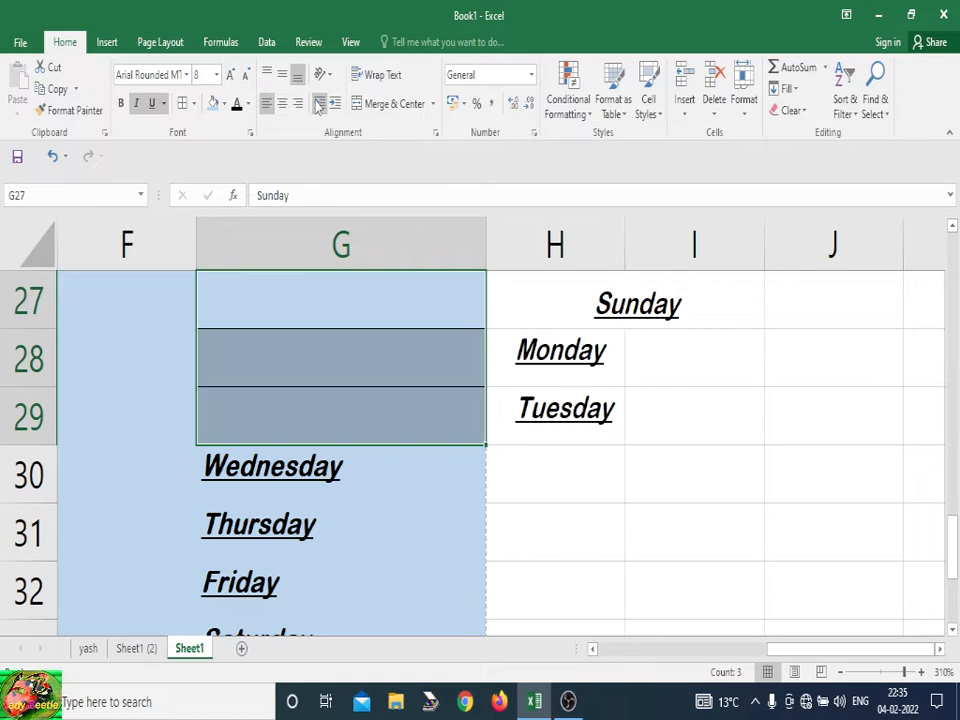
{"action": "left_click", "coordinate": [318, 104]}
{"action": "left_click", "coordinate": [318, 104]}
{"action": "left_click", "coordinate": [318, 104]}
{"action": "left_click", "coordinate": [318, 104]}
{"action": "left_click", "coordinate": [318, 104]}
{"action": "left_click", "coordinate": [318, 104]}
{"action": "left_click", "coordinate": [318, 104]}
{"action": "left_click", "coordinate": [318, 104]}
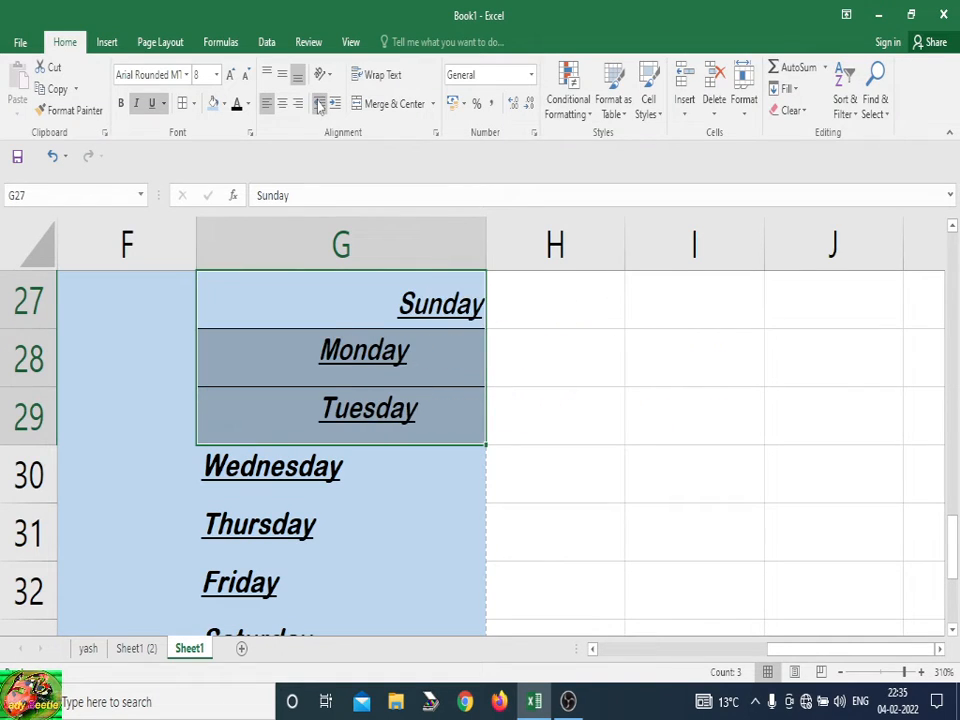
{"action": "left_click", "coordinate": [318, 104]}
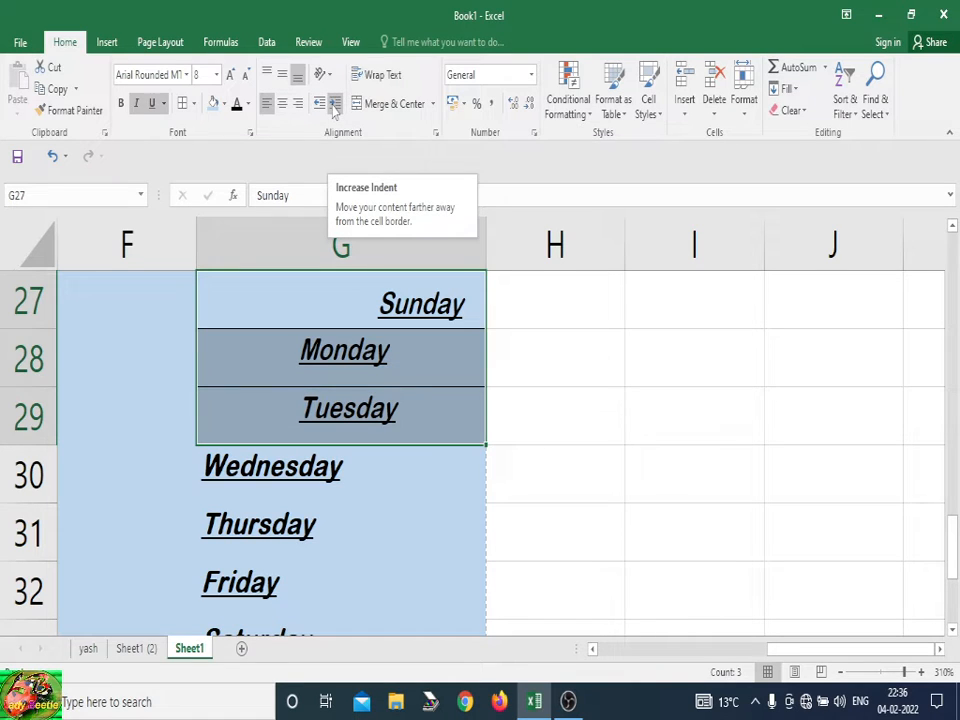
{"action": "left_click", "coordinate": [583, 457]}
- Extend the entry in G27 to read "Sunday,Monday Tuesday"
{"action": "left_click", "coordinate": [372, 316]}
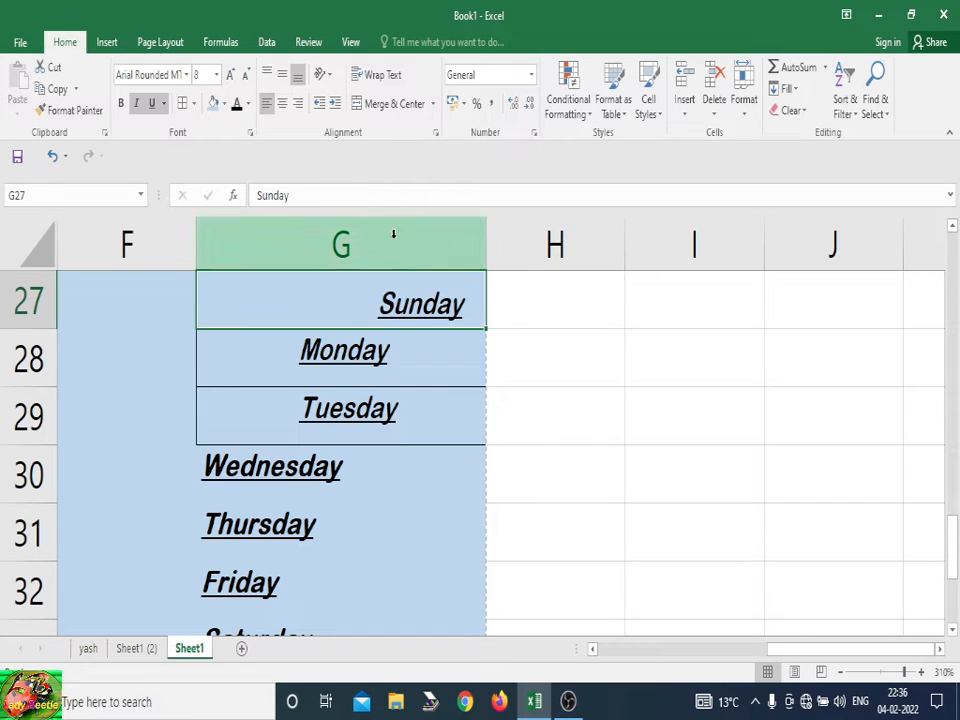
{"action": "left_click", "coordinate": [365, 204]}
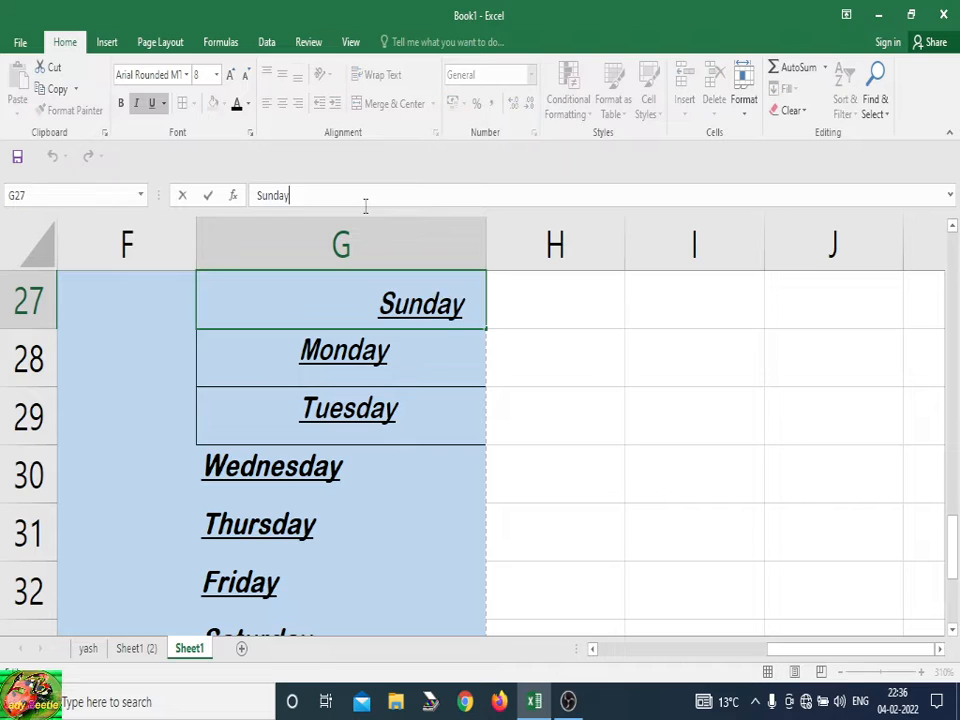
{"action": "type", "text": ",monda"}
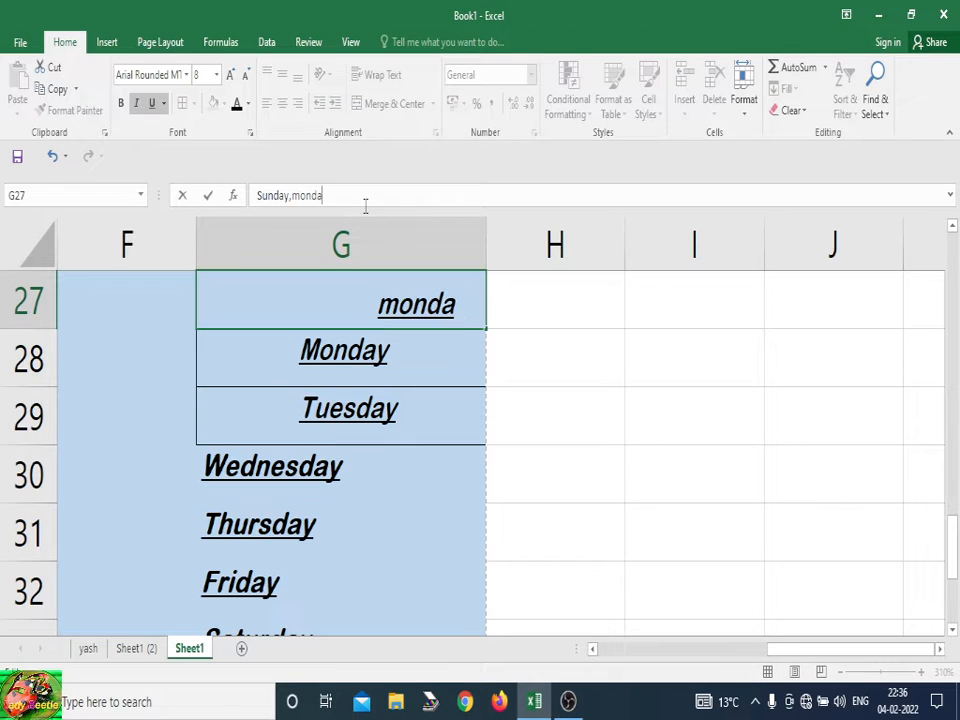
{"action": "type", "text": "y tu"}
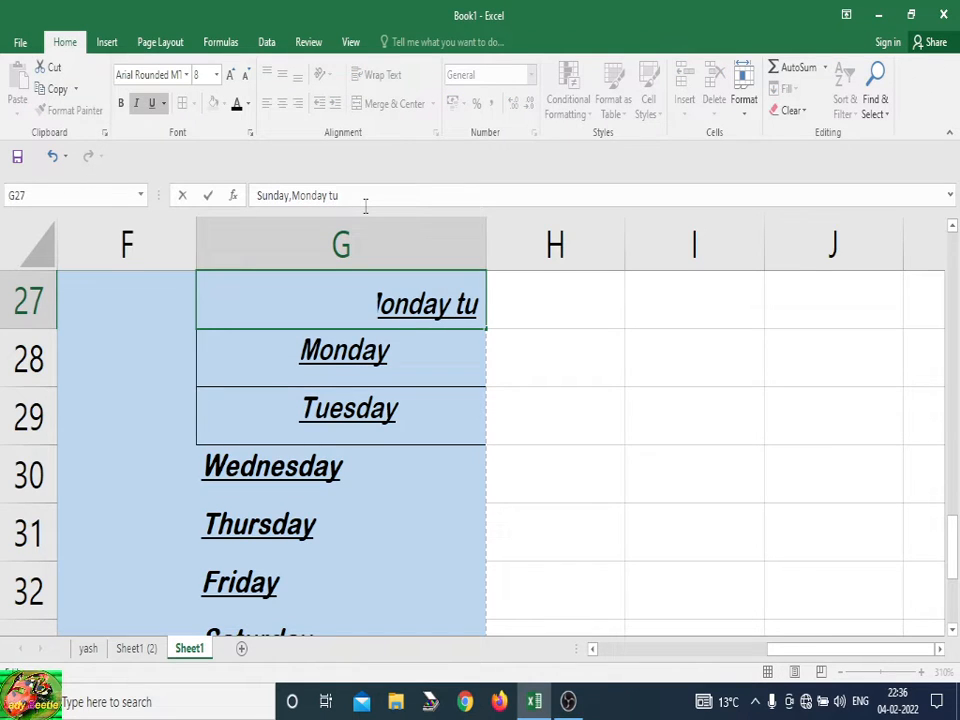
{"action": "type", "text": "esday"}
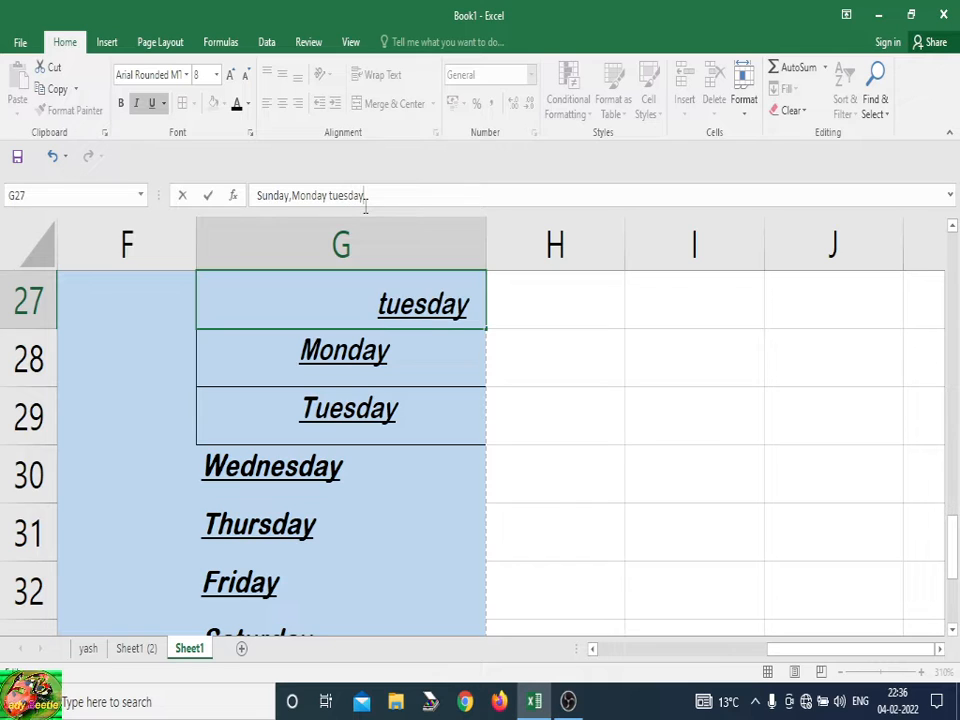
{"action": "key", "text": "Return"}
{"action": "key", "text": "Up"}
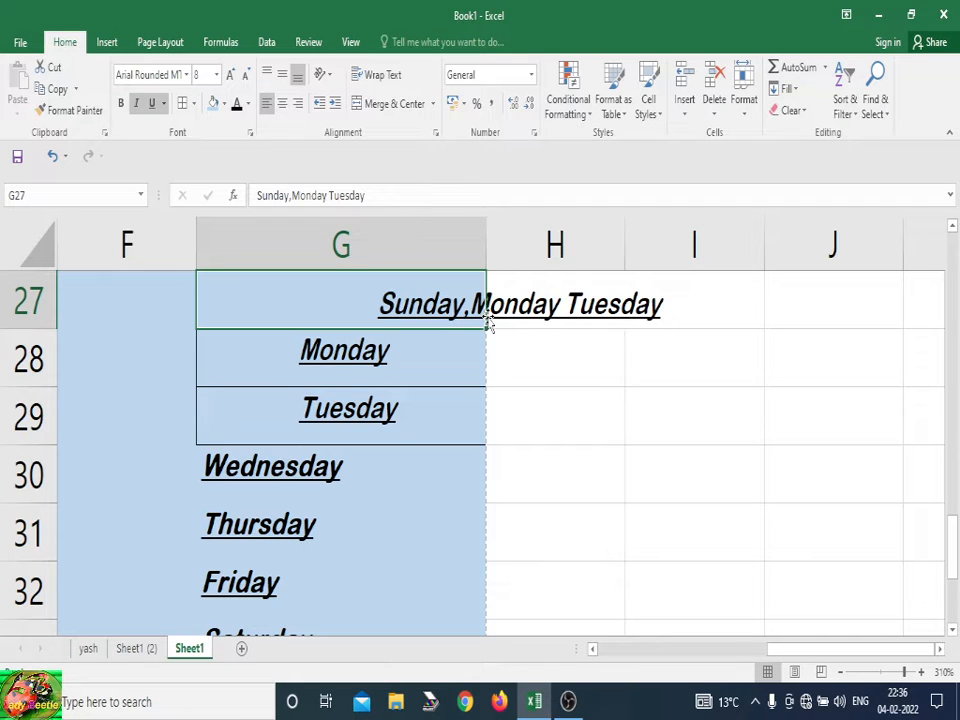
- Turn text wrapping on and off for G27, and repeat the toggle once more
{"action": "left_click", "coordinate": [378, 76]}
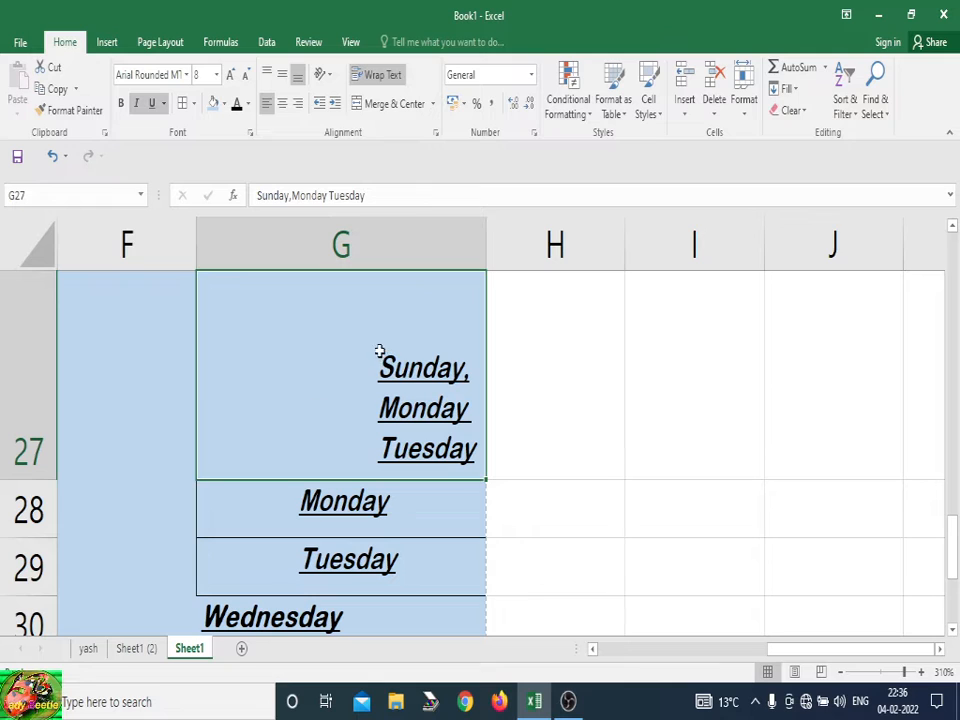
{"action": "left_click", "coordinate": [380, 80]}
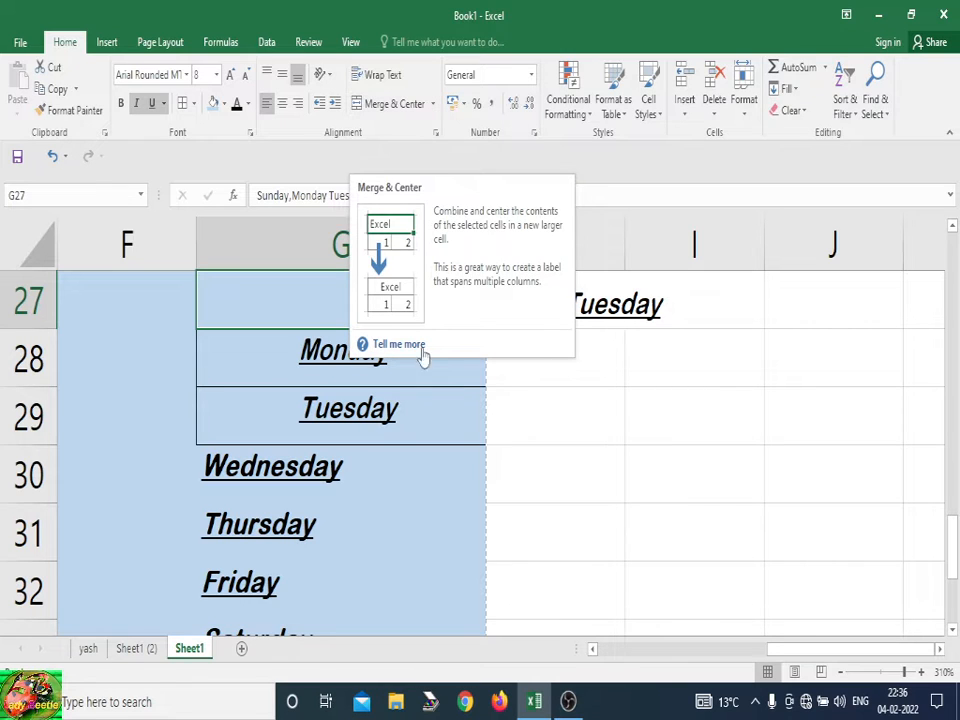
{"action": "left_click", "coordinate": [376, 84]}
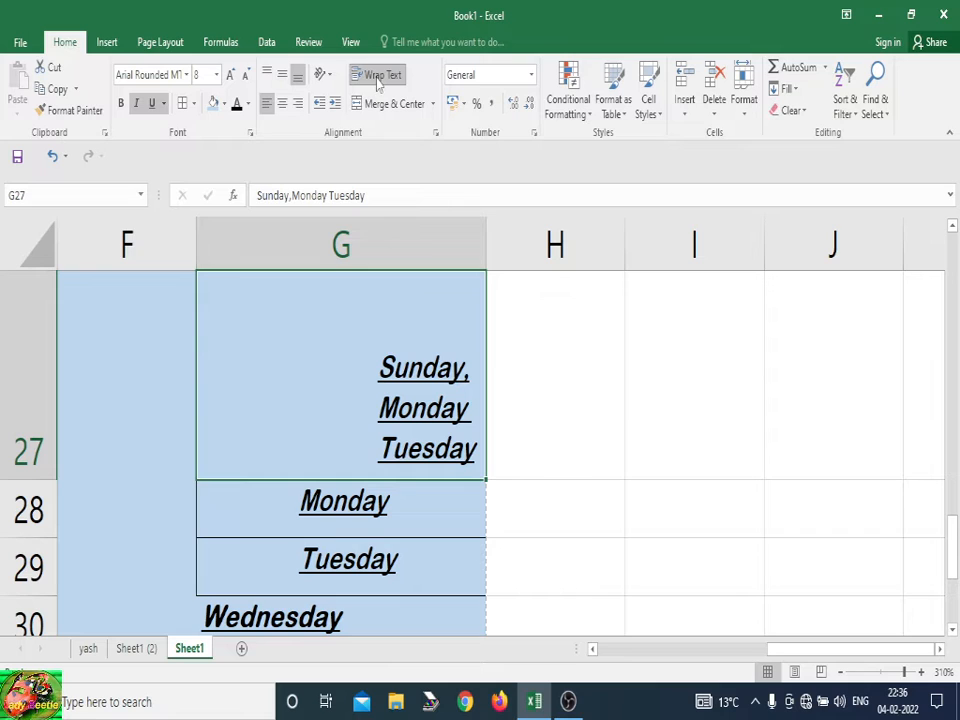
{"action": "left_click", "coordinate": [378, 78]}
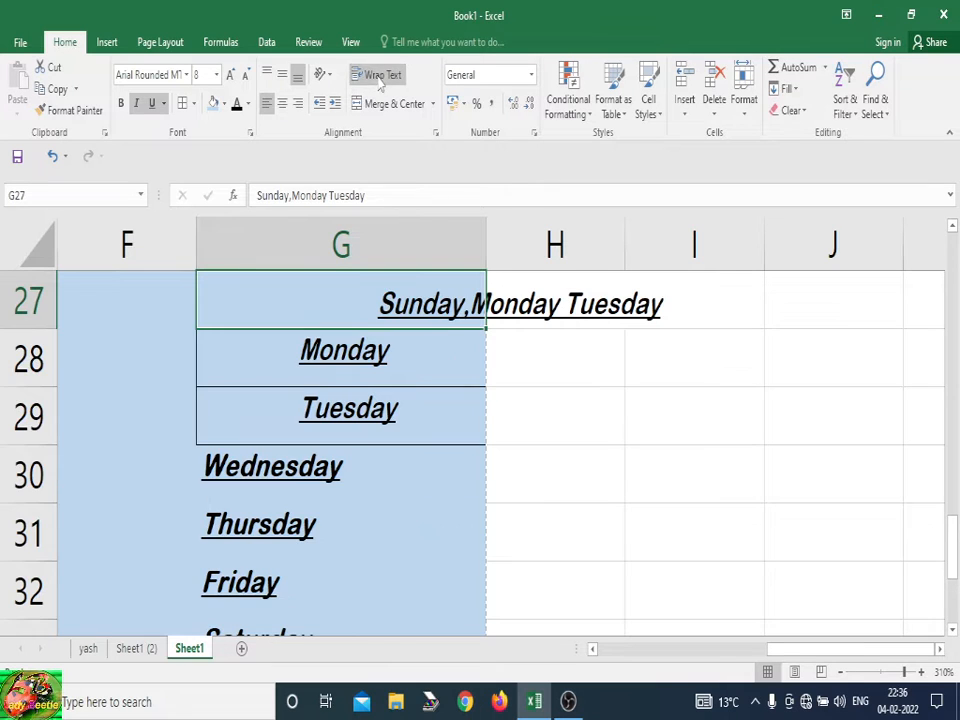
- Replace the contents of G27 with "all needs"
{"action": "left_click_drag", "start_coordinate": [364, 298], "coordinate": [580, 297]}
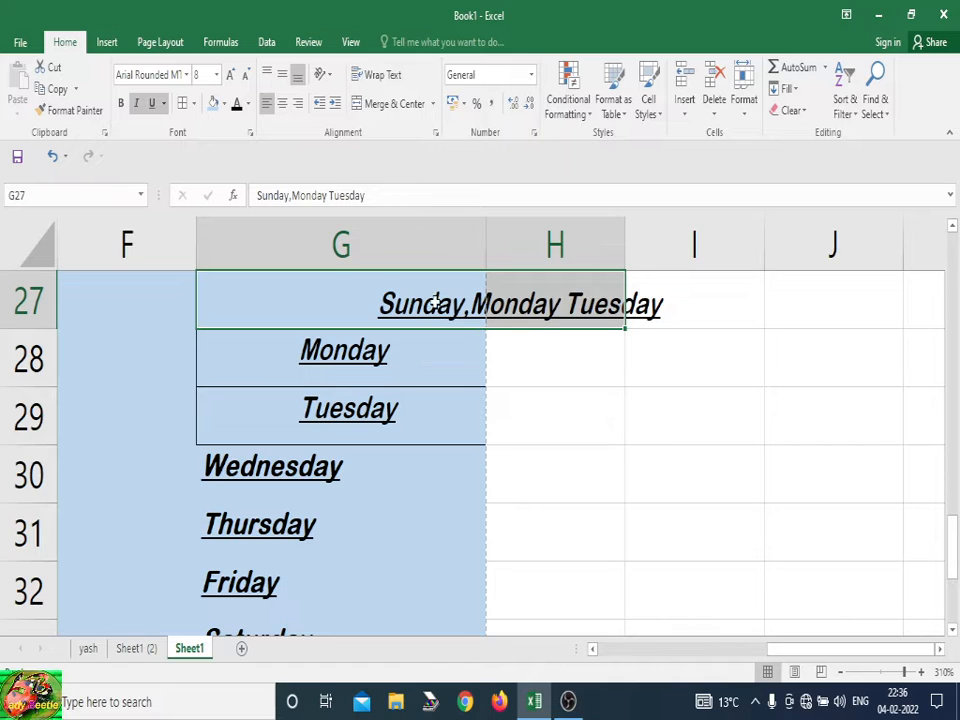
{"action": "left_click", "coordinate": [600, 403]}
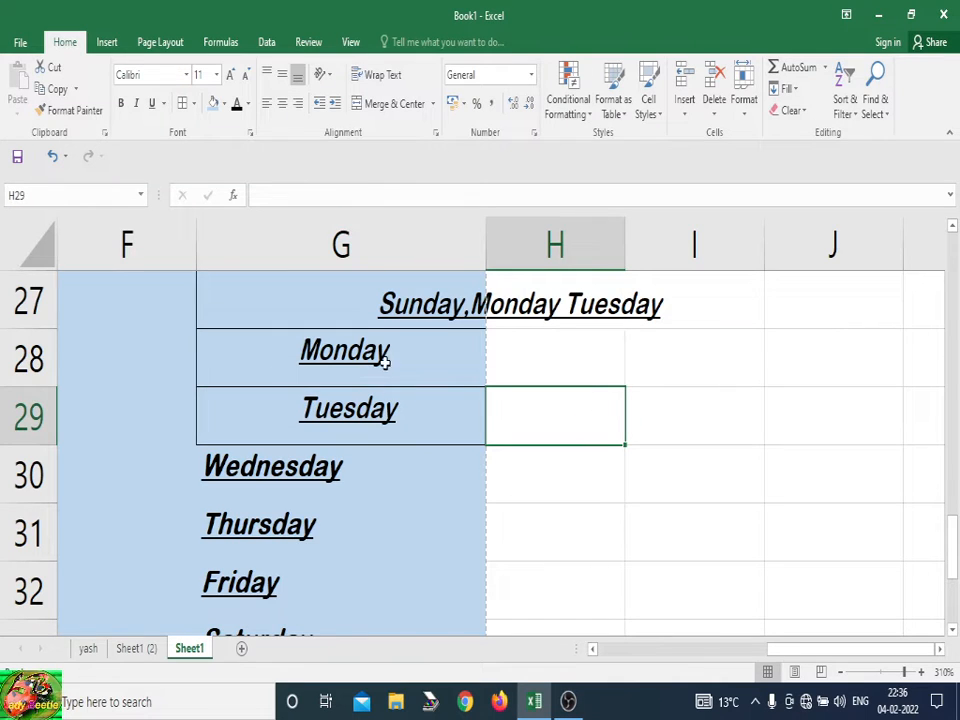
{"action": "left_click", "coordinate": [418, 299]}
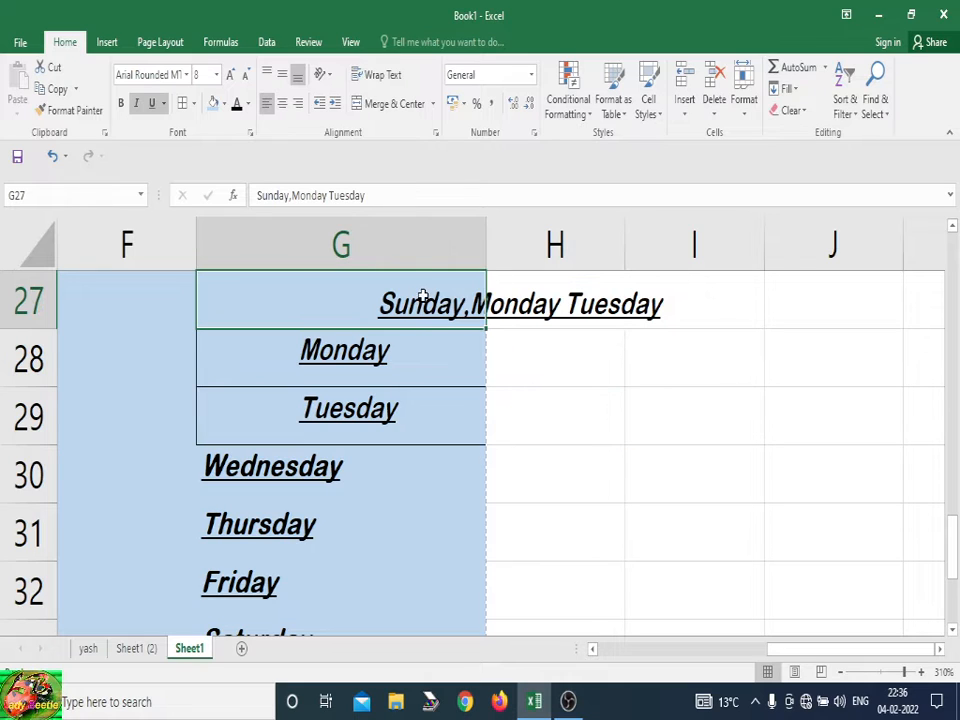
{"action": "key", "text": "BackSpace"}
{"action": "type", "text": "all"}
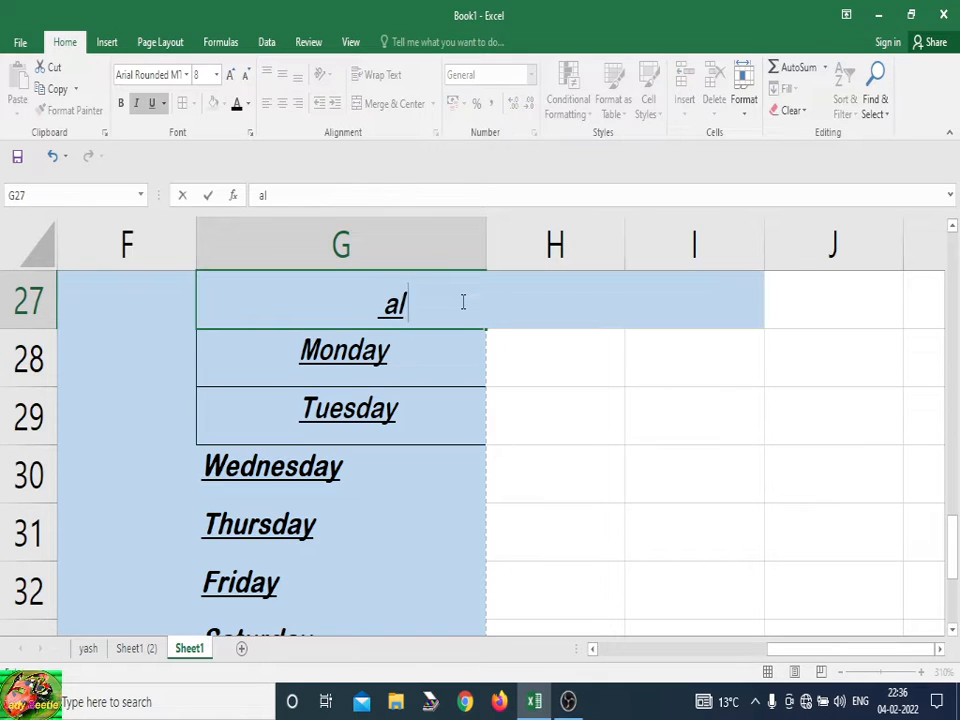
{"action": "type", "text": "eds"}
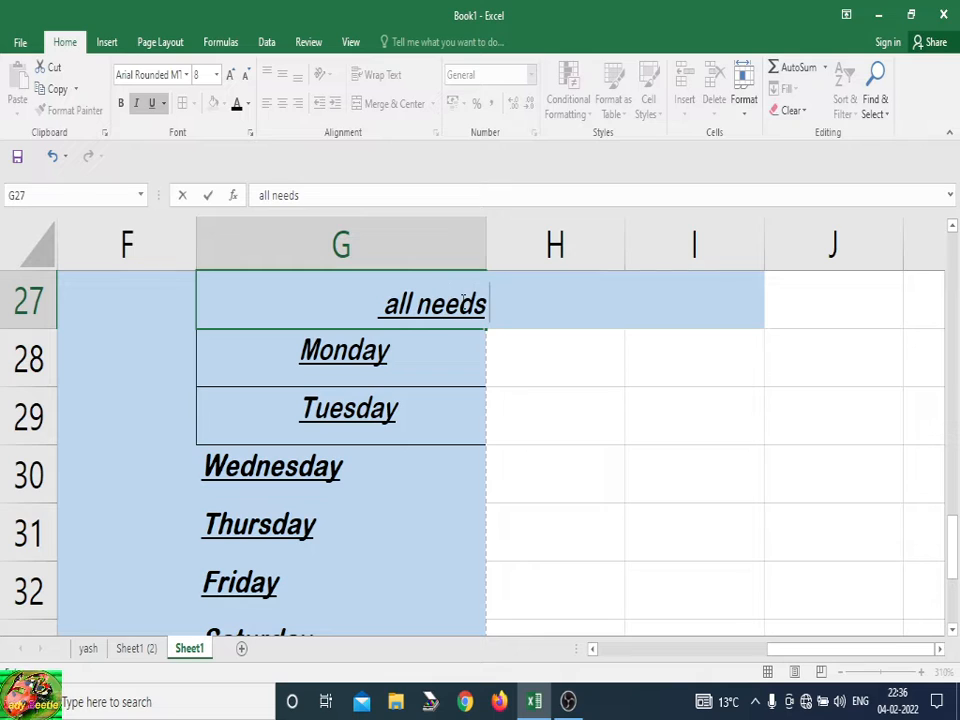
{"action": "key", "text": "Return"}
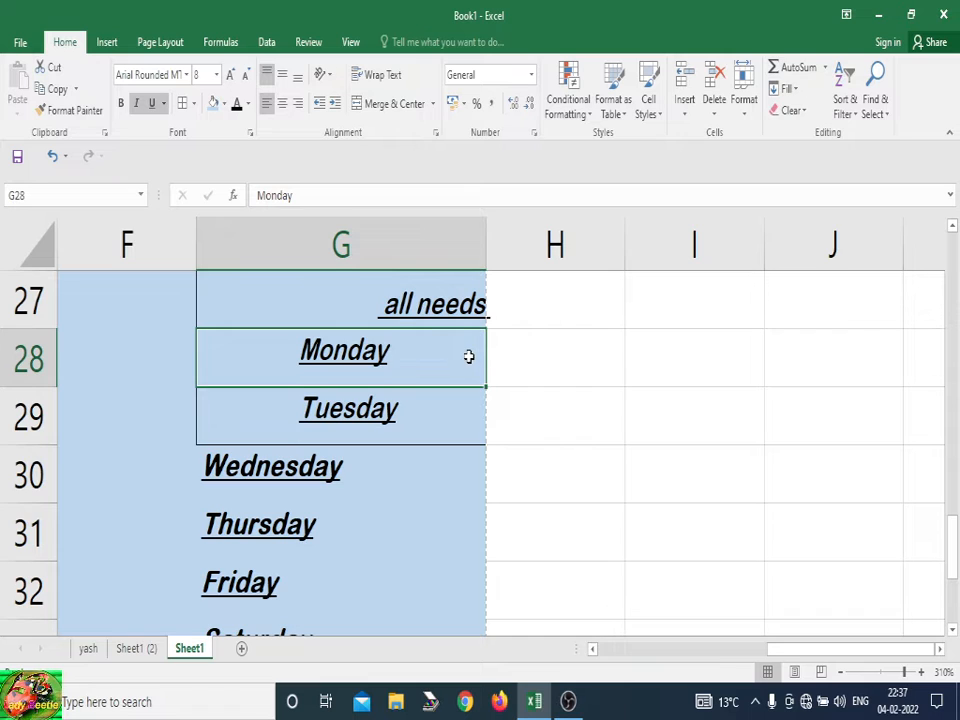
- Replace Monday in G28 with "day name"
{"action": "type", "text": "day name"}
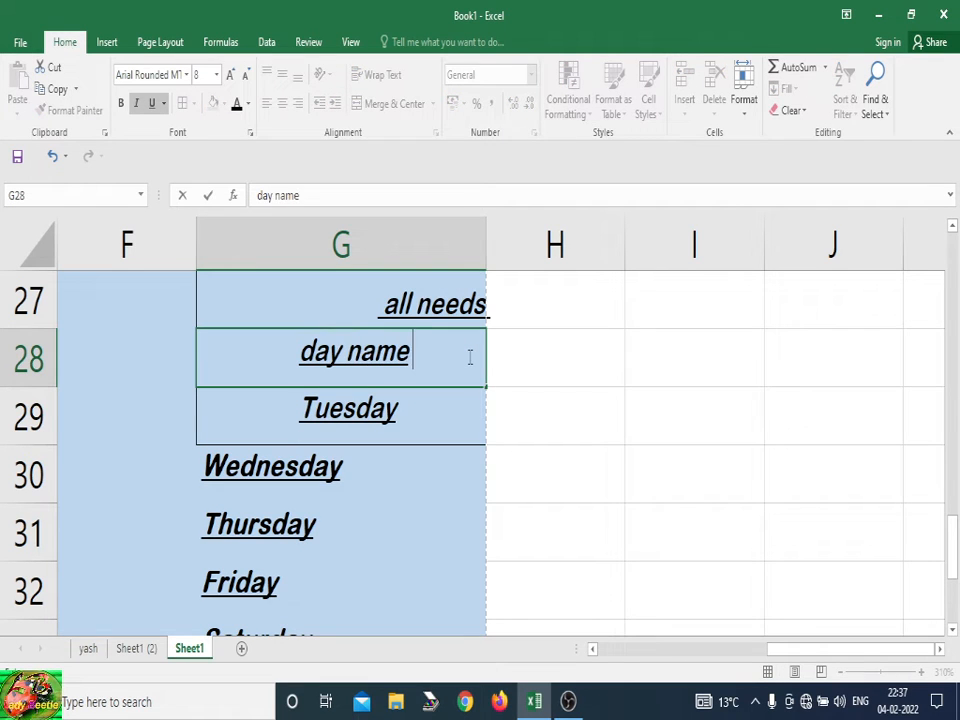
{"action": "key", "text": "BackSpace"}
{"action": "type", "text": "e"}
{"action": "key", "text": "Return"}
- Enter "qut" in H28 and retype it in capitals as "QUT"
{"action": "key", "text": "Up"}
{"action": "key", "text": "Right"}
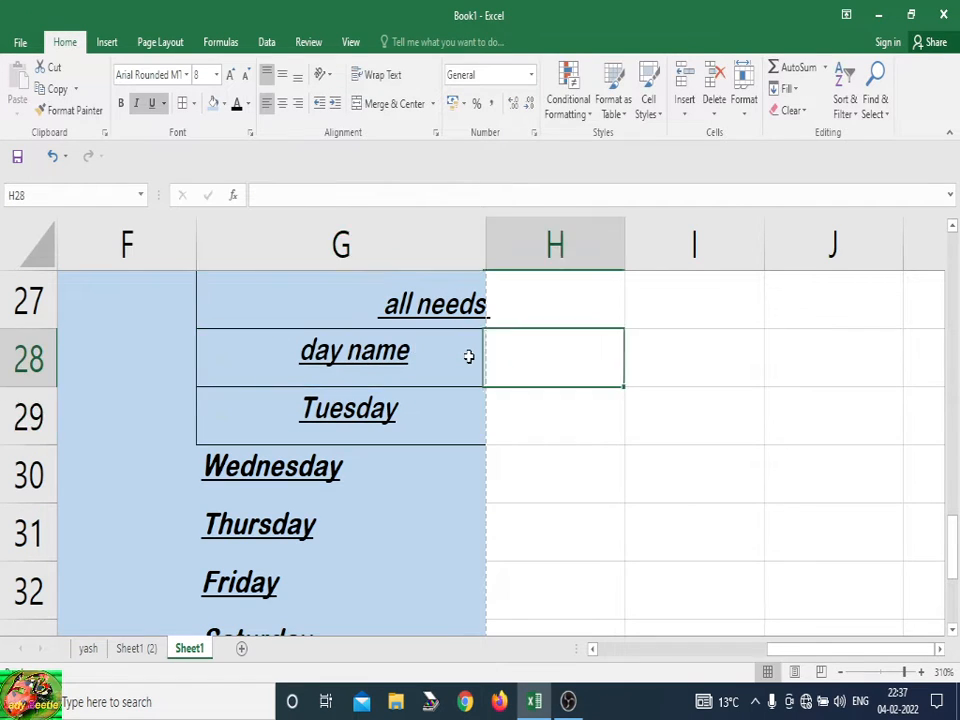
{"action": "type", "text": "qut"}
{"action": "key", "text": "Return"}
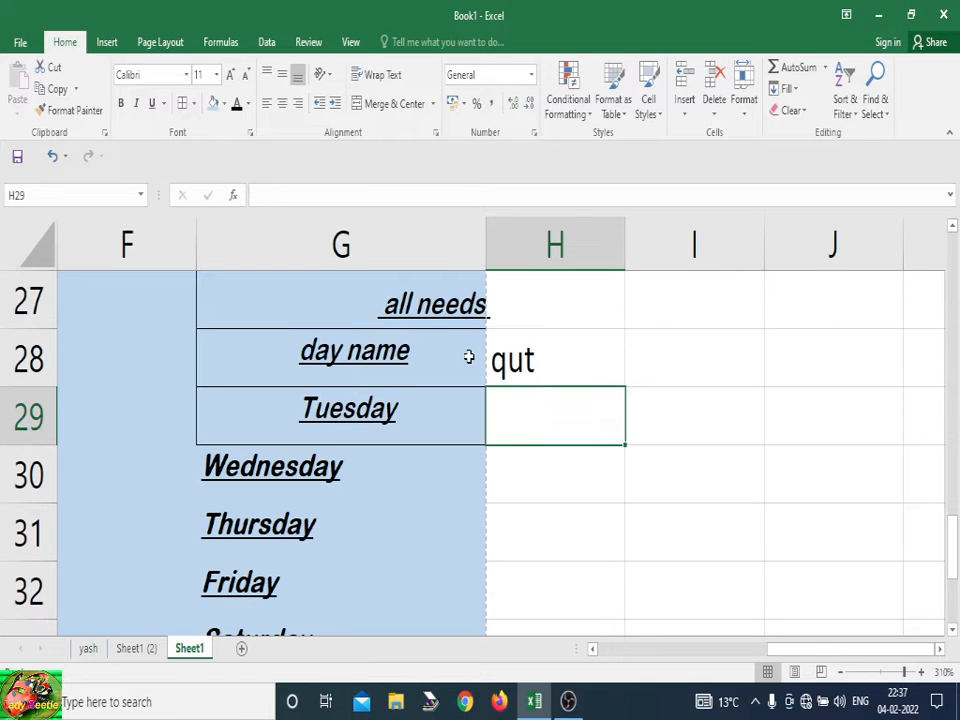
{"action": "key", "text": "Up"}
{"action": "type", "text": "QUT"}
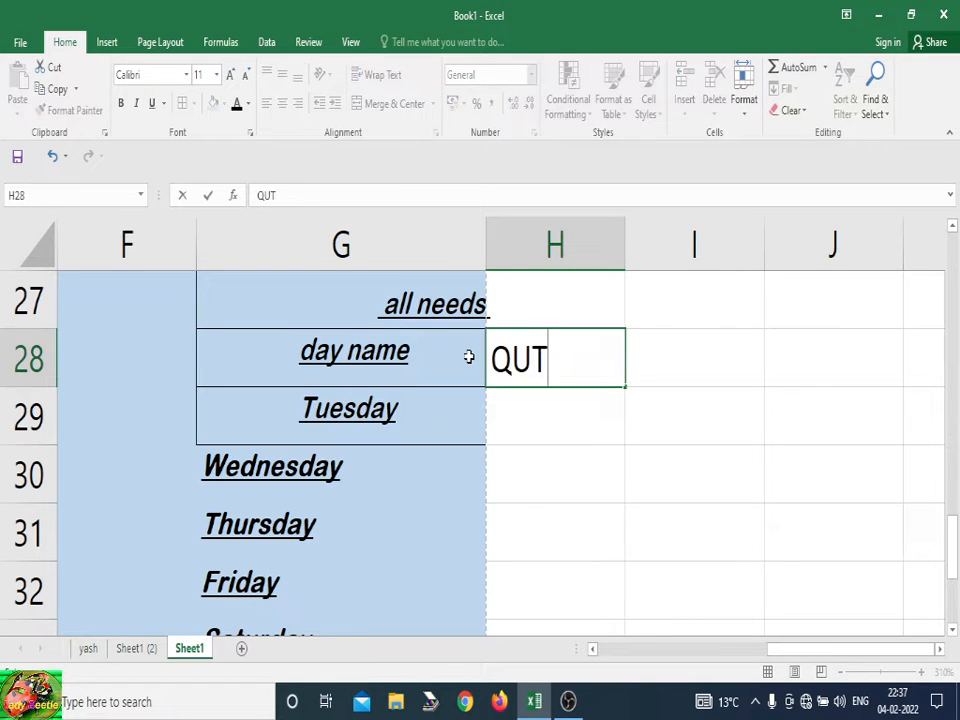
{"action": "key", "text": "Return"}
{"action": "key", "text": "Up"}
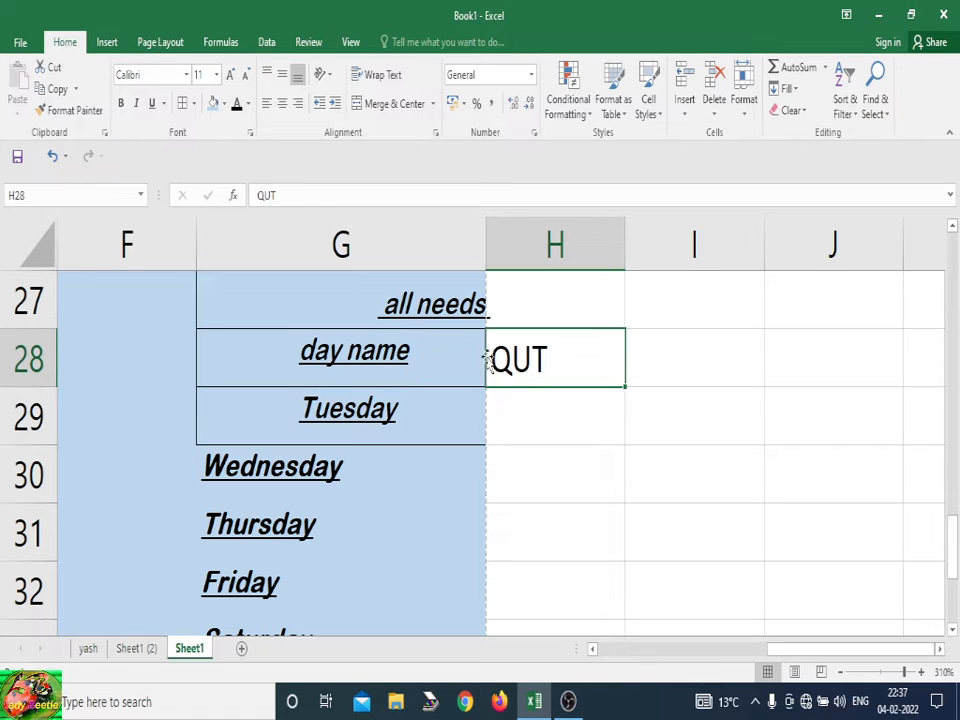
- Merge G27:H27 and center the "all needs" heading across both columns
{"action": "left_click_drag", "start_coordinate": [443, 294], "coordinate": [546, 299]}
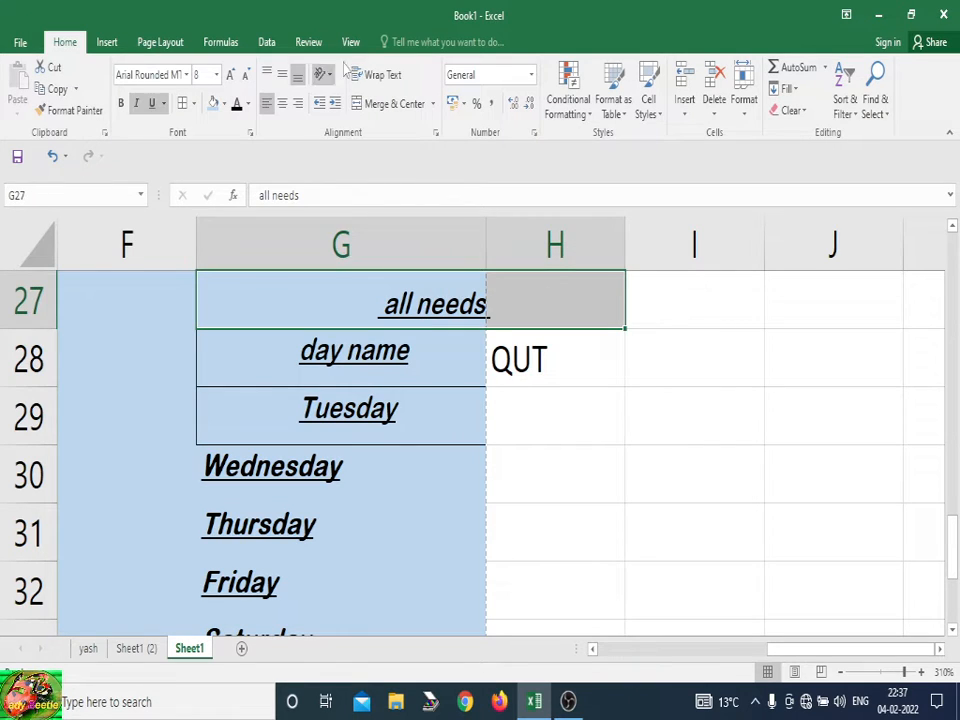
{"action": "left_click", "coordinate": [396, 103]}
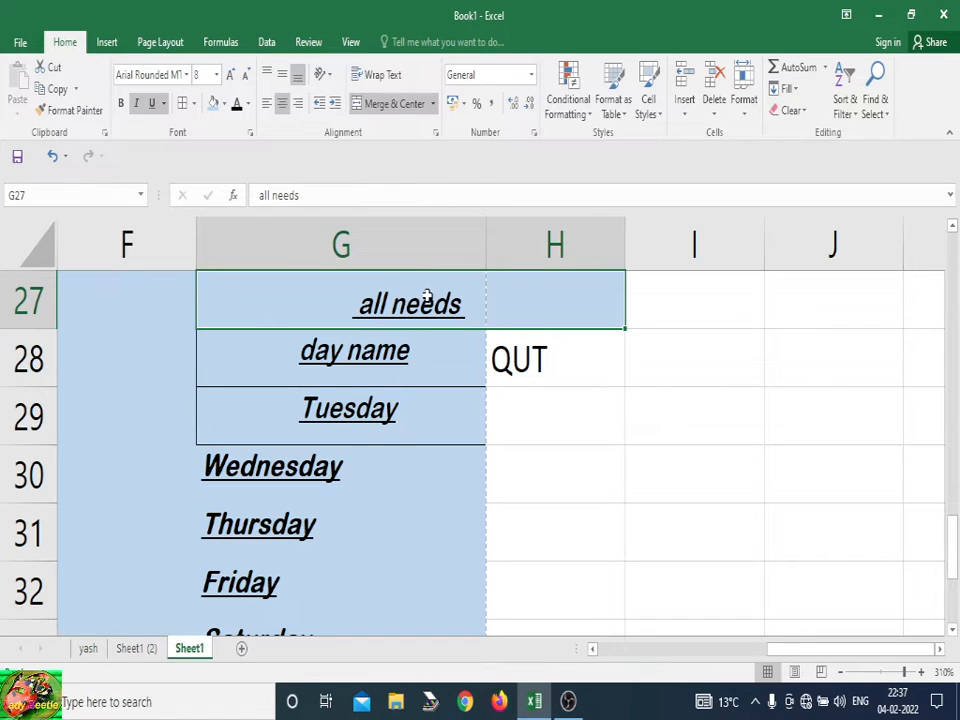
{"action": "left_click", "coordinate": [647, 358]}
- Unmerge the "all needs" heading cell, and merge and center G27:H27 again
{"action": "left_click", "coordinate": [512, 300]}
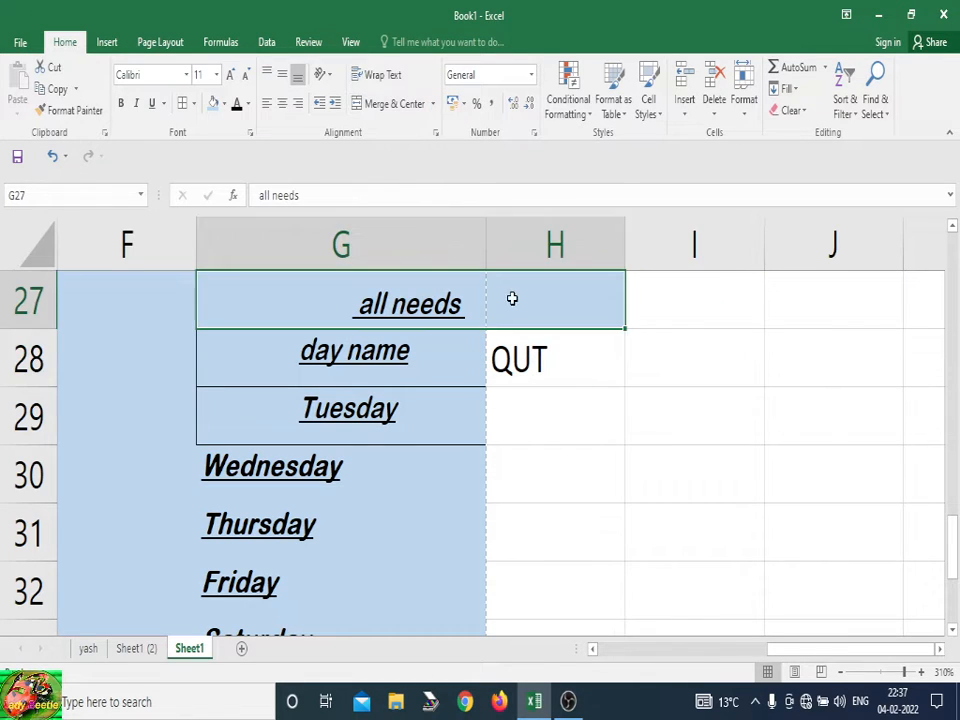
{"action": "left_click", "coordinate": [404, 112]}
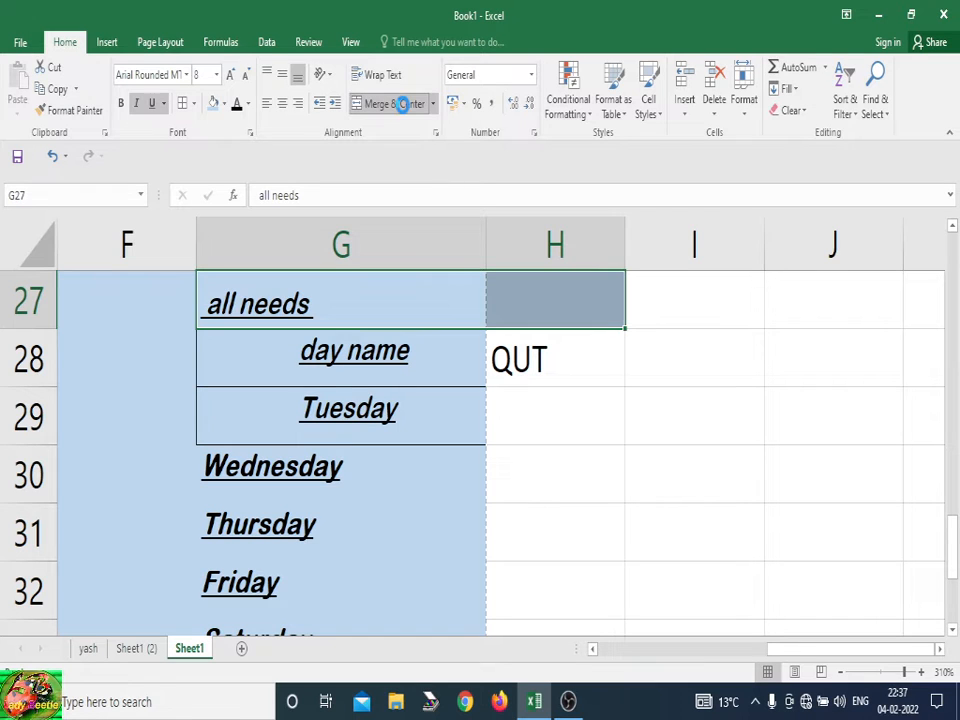
{"action": "left_click", "coordinate": [405, 112]}
{"action": "left_click", "coordinate": [534, 395]}
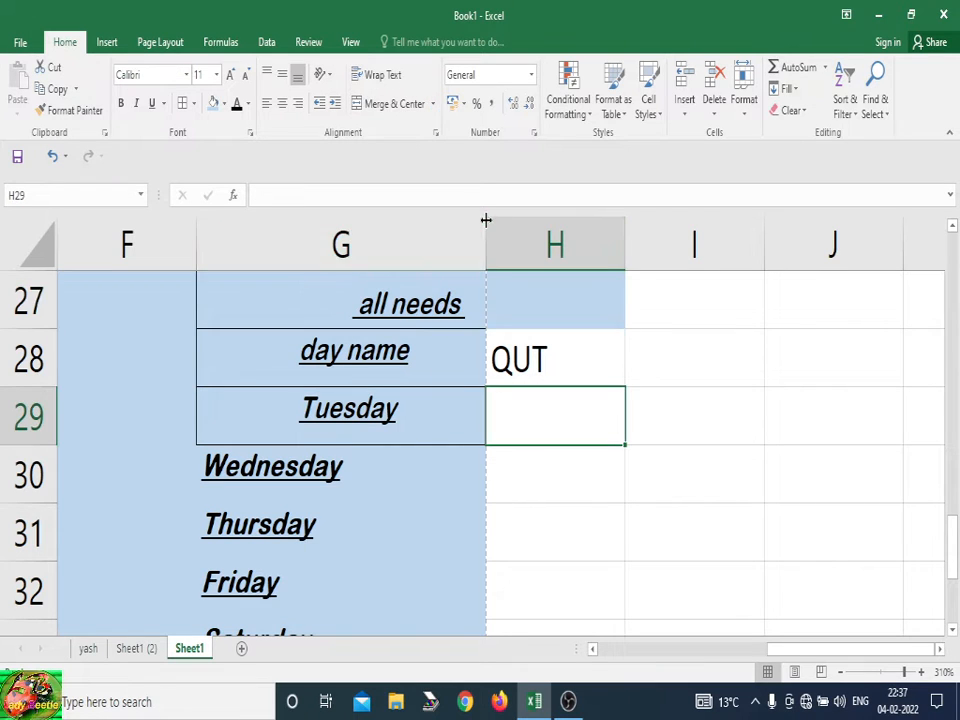
- Narrow column G by about a third and apply borders around all cells in G27:H29
{"action": "left_click_drag", "start_coordinate": [486, 218], "coordinate": [395, 217]}
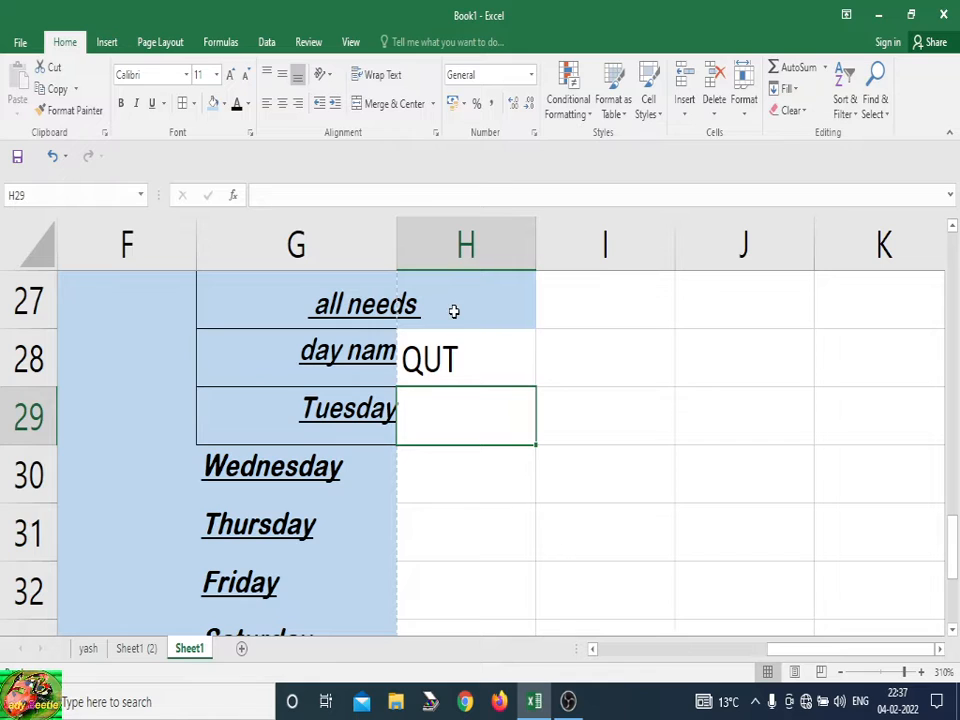
{"action": "left_click", "coordinate": [404, 311]}
{"action": "left_click_drag", "start_coordinate": [332, 332], "coordinate": [456, 431]}
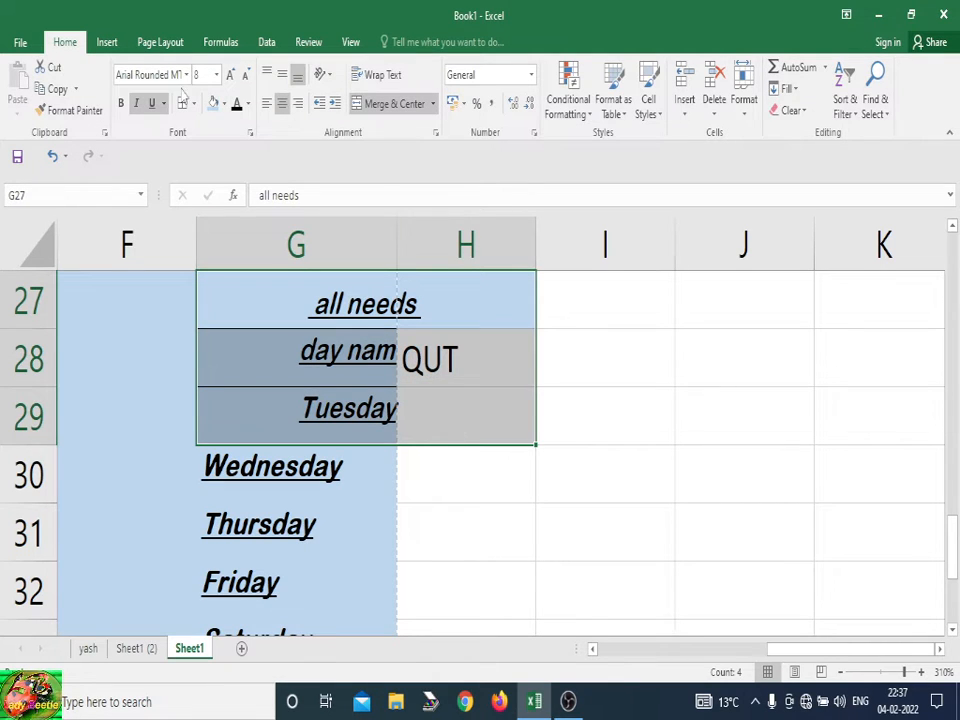
{"action": "left_click", "coordinate": [184, 103]}
{"action": "left_click", "coordinate": [437, 375]}
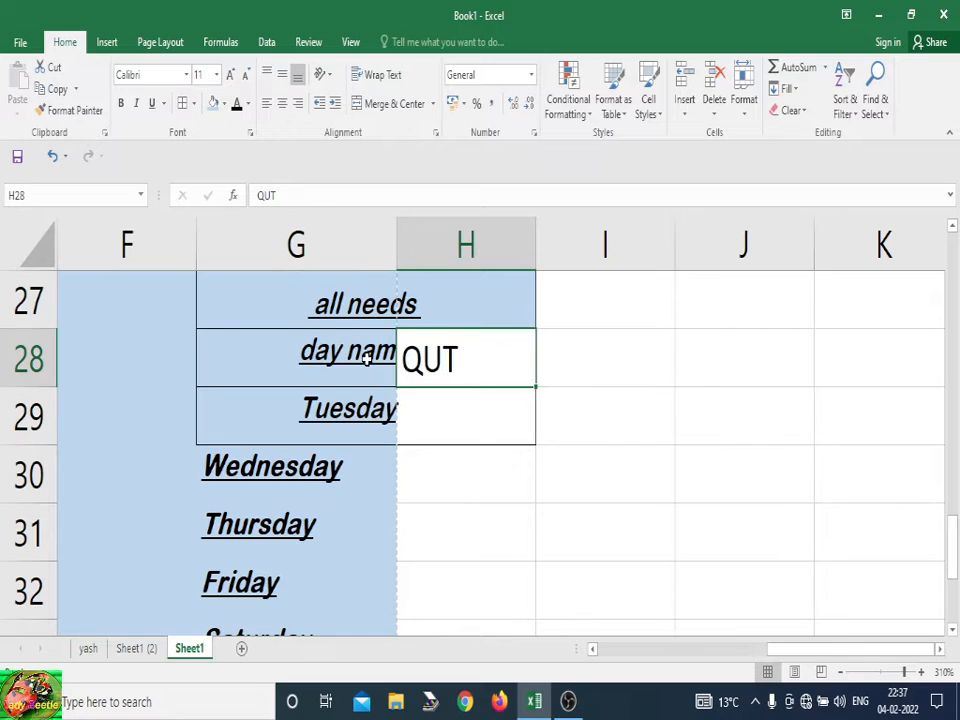
- Center the "day name" text horizontally in G28
{"action": "left_click", "coordinate": [369, 356]}
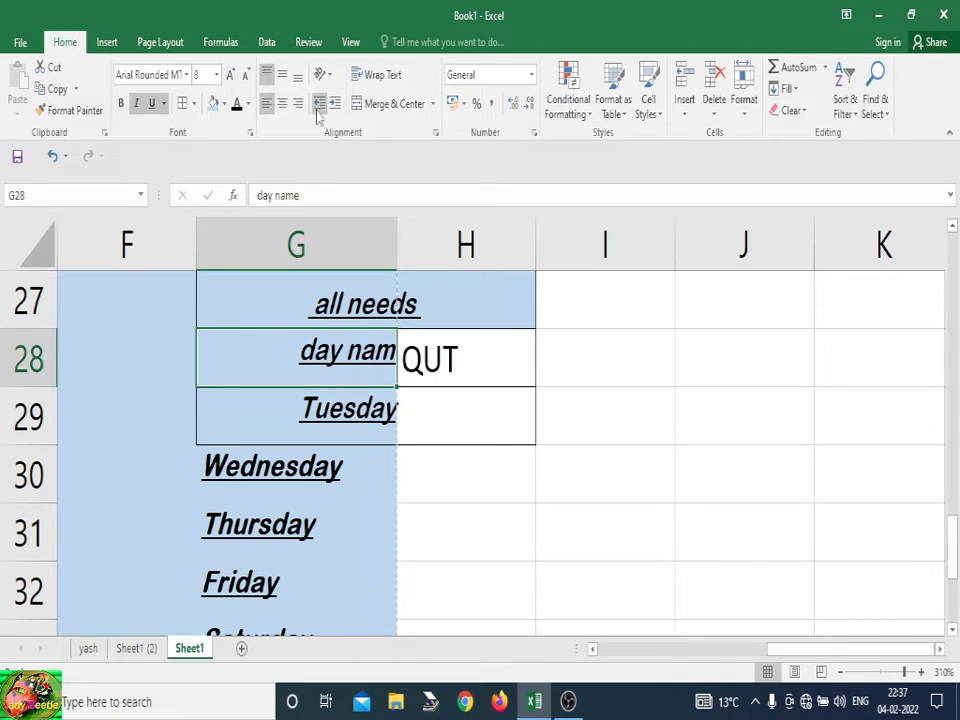
{"action": "left_click", "coordinate": [282, 103]}
{"action": "left_click", "coordinate": [516, 416]}
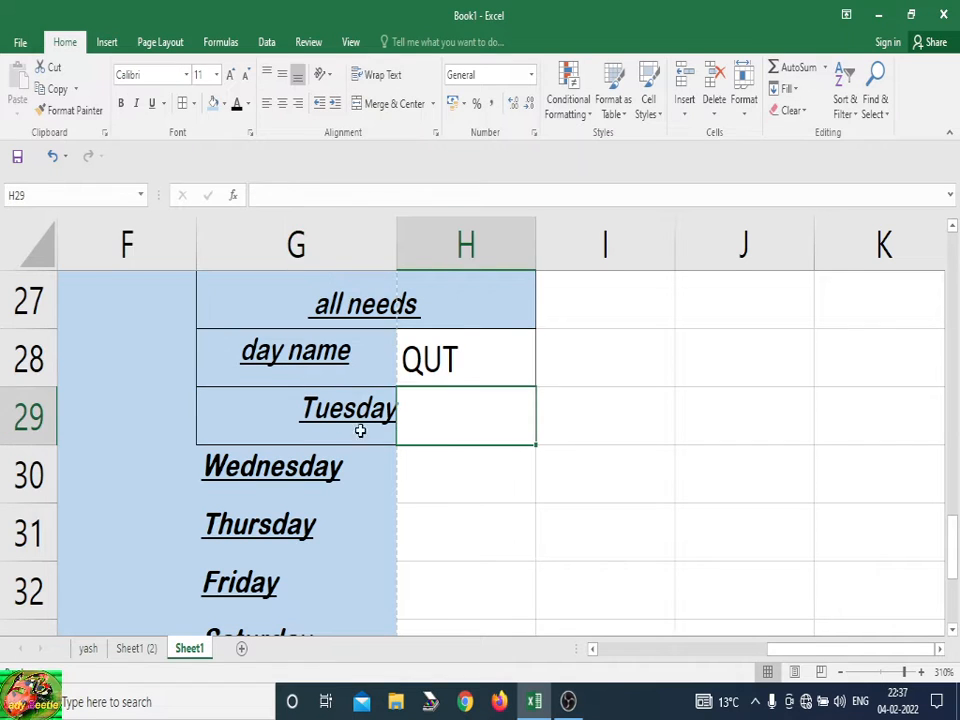
- Merge G29:H29 and center the "Tuesday" text across both columns
{"action": "left_click_drag", "start_coordinate": [360, 428], "coordinate": [428, 433]}
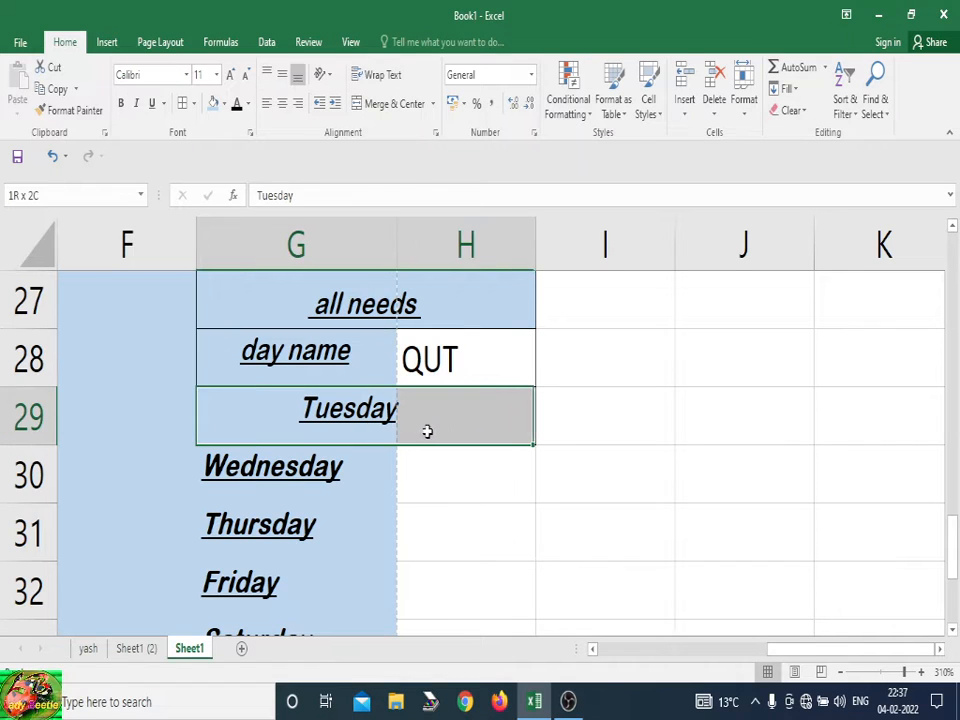
{"action": "left_click", "coordinate": [386, 103]}
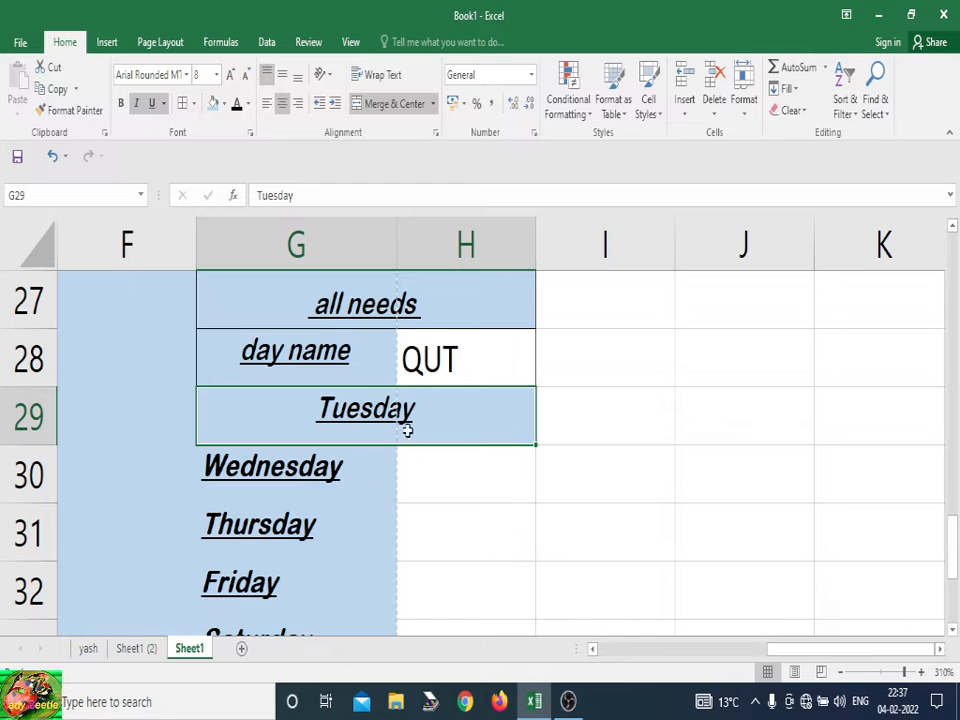
- Open the print preview of Sheet1 and examine how the tables fall on both pages, ending on page 1
{"action": "key", "text": "ctrl+p"}
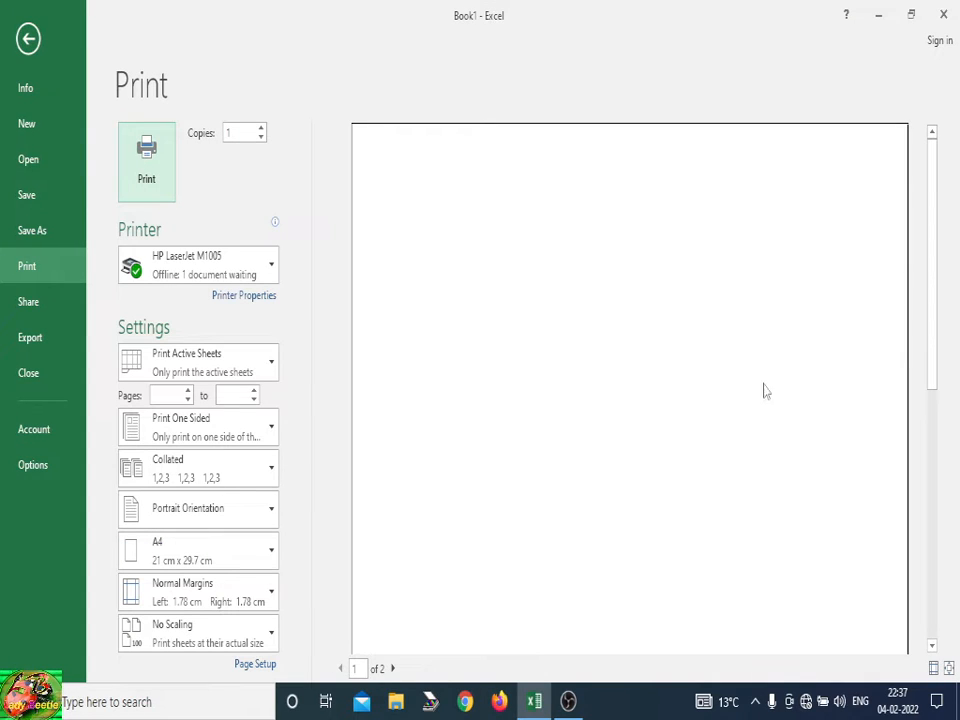
{"action": "left_click_drag", "start_coordinate": [932, 192], "coordinate": [914, 491]}
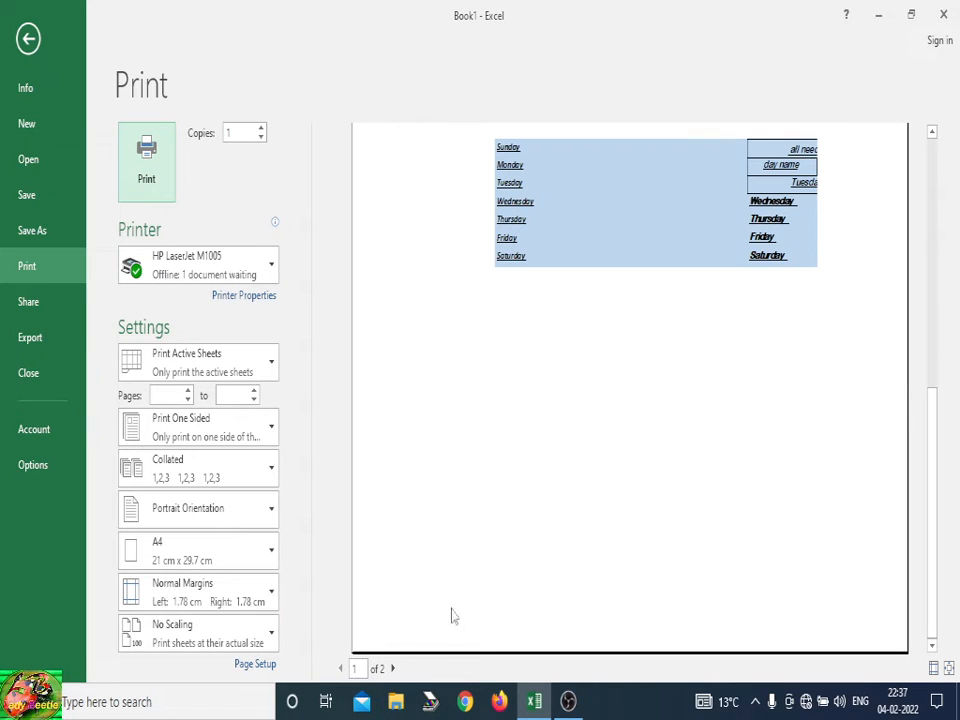
{"action": "scroll", "coordinate": [611, 623], "scroll_direction": "up", "scroll_amount": 3}
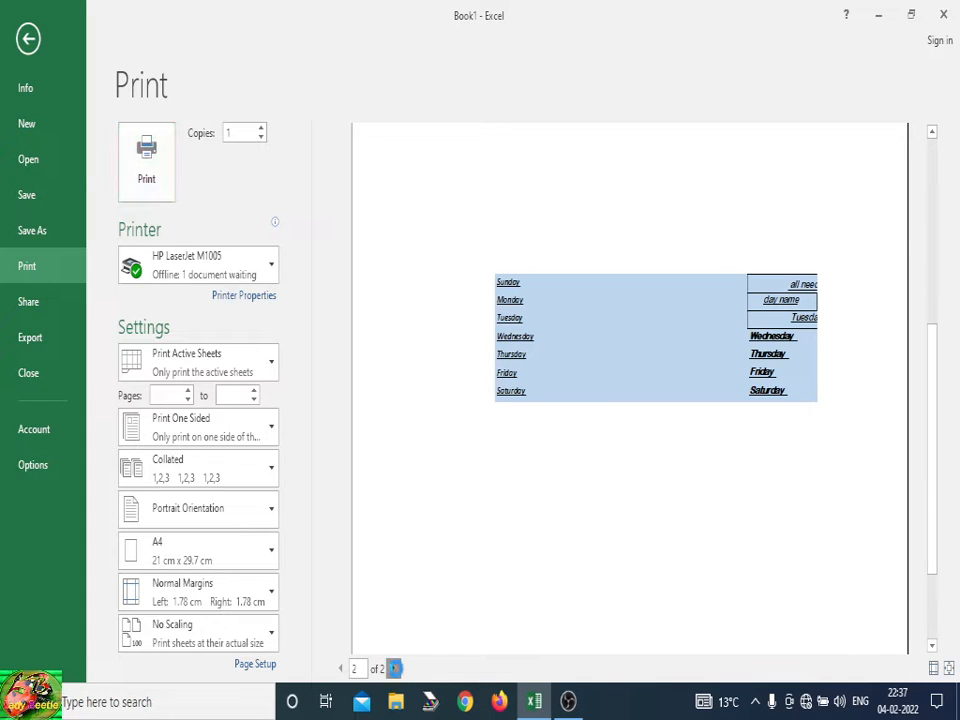
{"action": "left_click", "coordinate": [394, 668]}
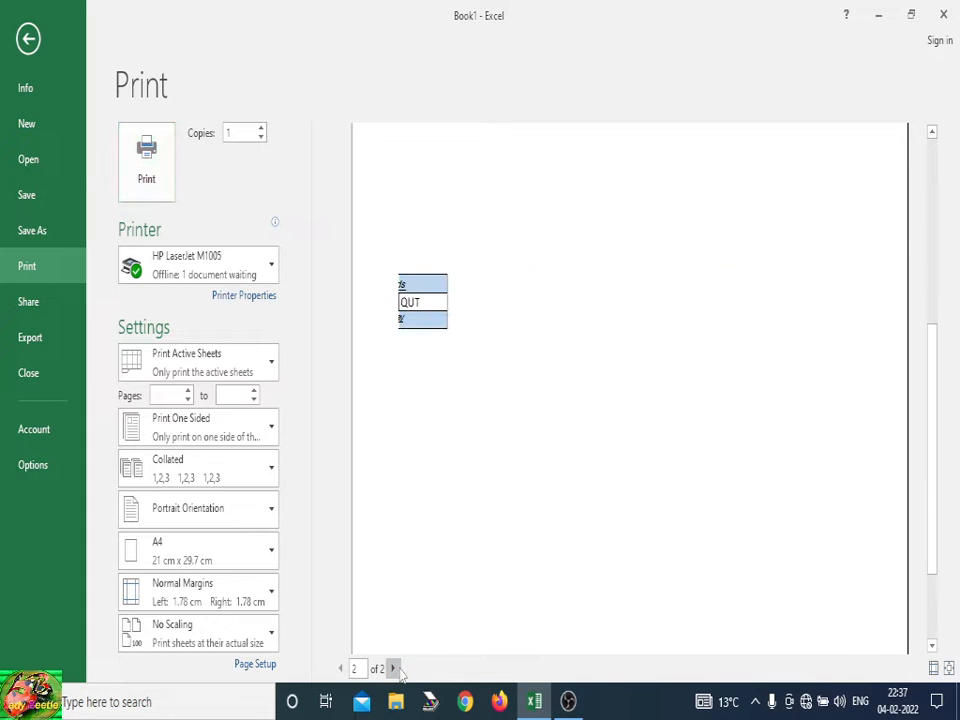
{"action": "left_click", "coordinate": [341, 668]}
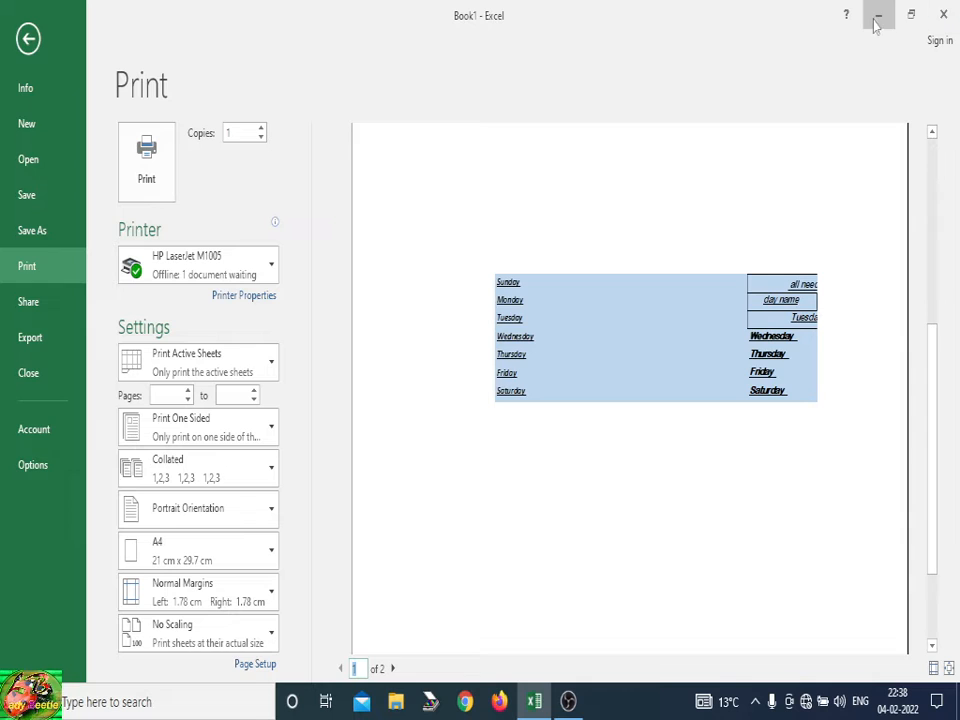
- Leave the print preview and delete the blank column A and B cells beside the weekday table so it shifts left
{"action": "left_click", "coordinate": [876, 20]}
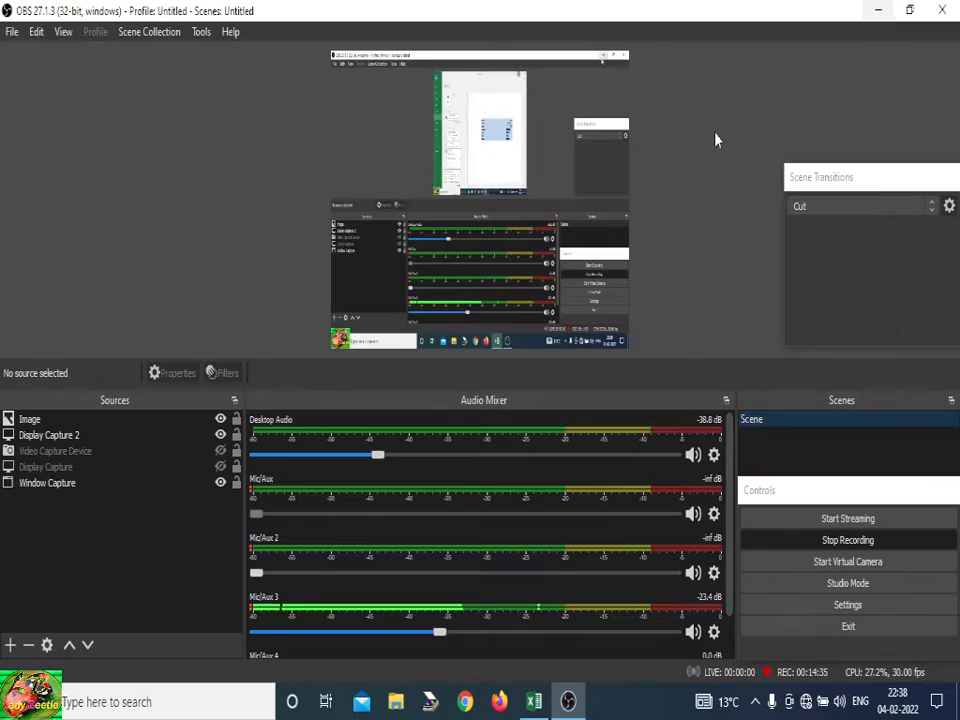
{"action": "left_click", "coordinate": [530, 703]}
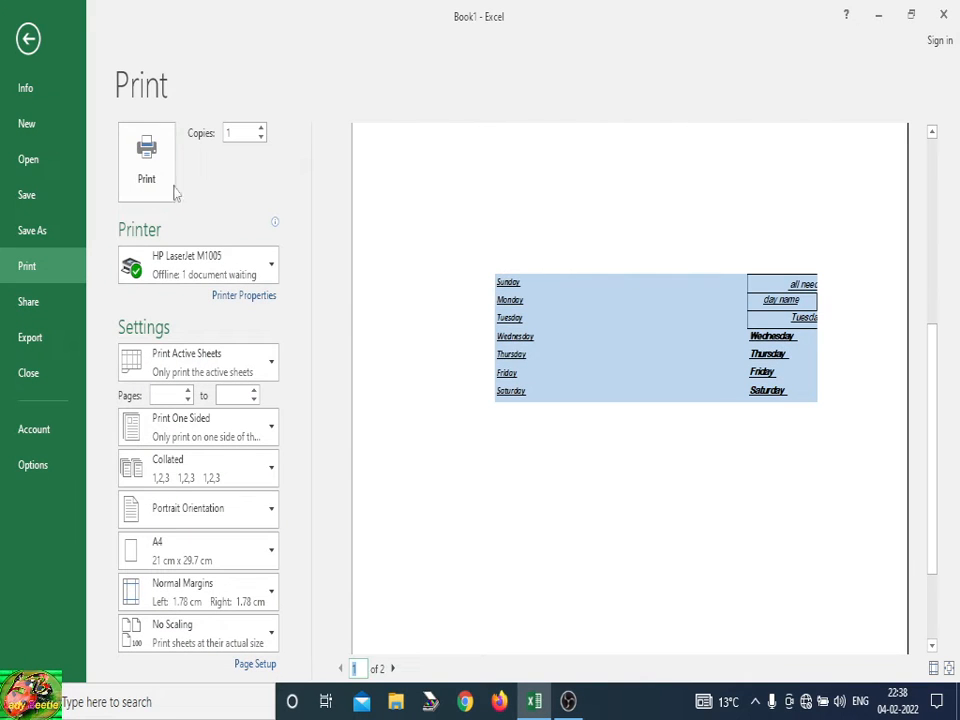
{"action": "left_click", "coordinate": [28, 38]}
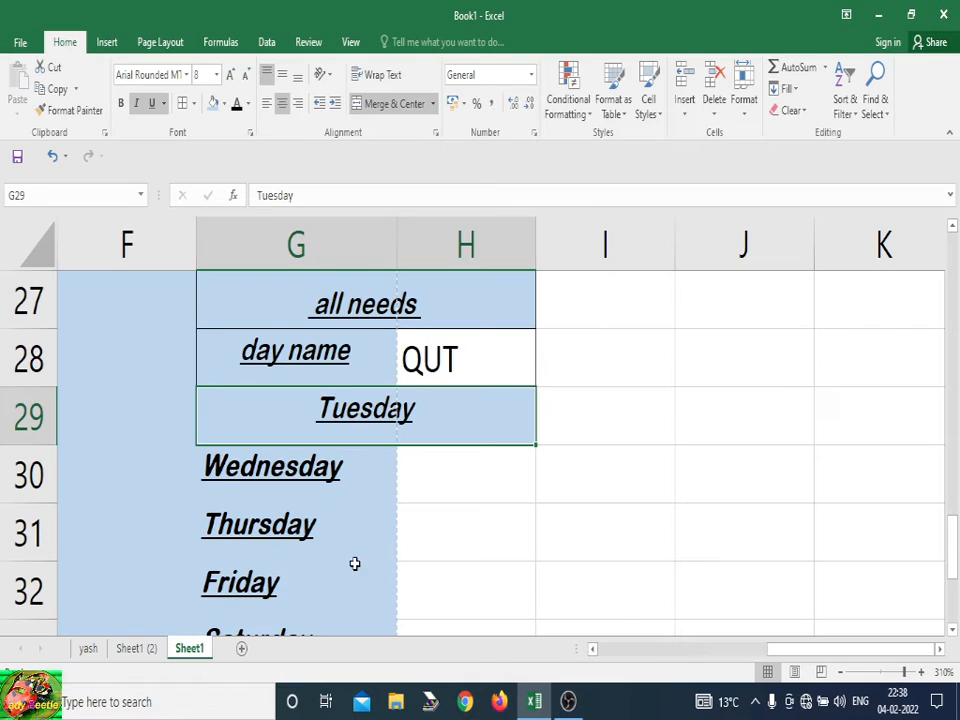
{"action": "left_click_drag", "start_coordinate": [683, 652], "coordinate": [677, 647]}
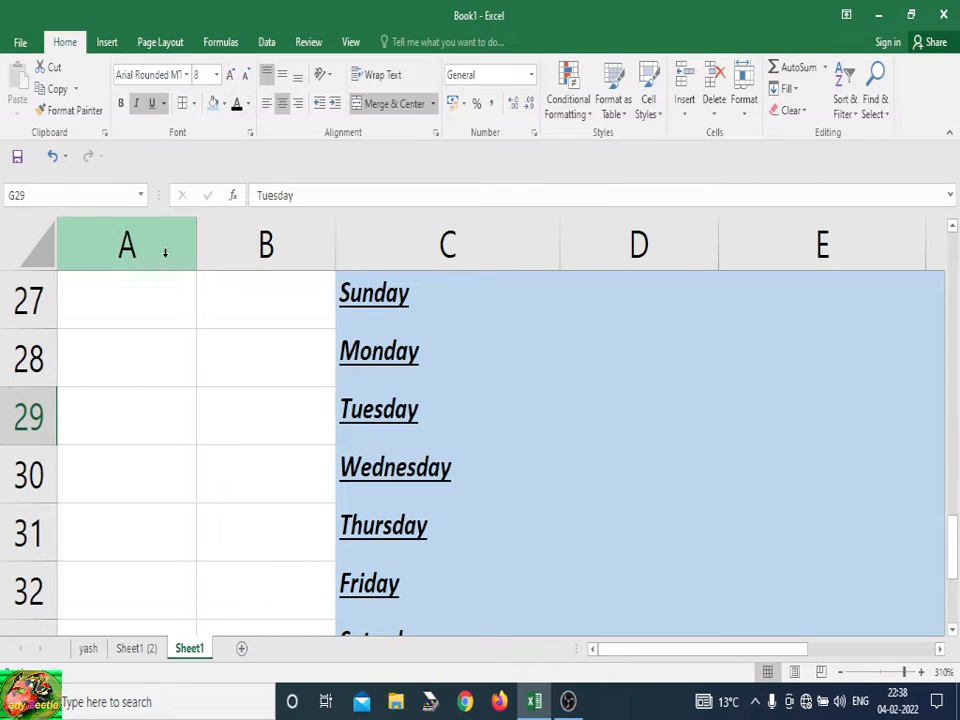
{"action": "left_click_drag", "start_coordinate": [150, 287], "coordinate": [300, 555]}
{"action": "left_click", "coordinate": [710, 85]}
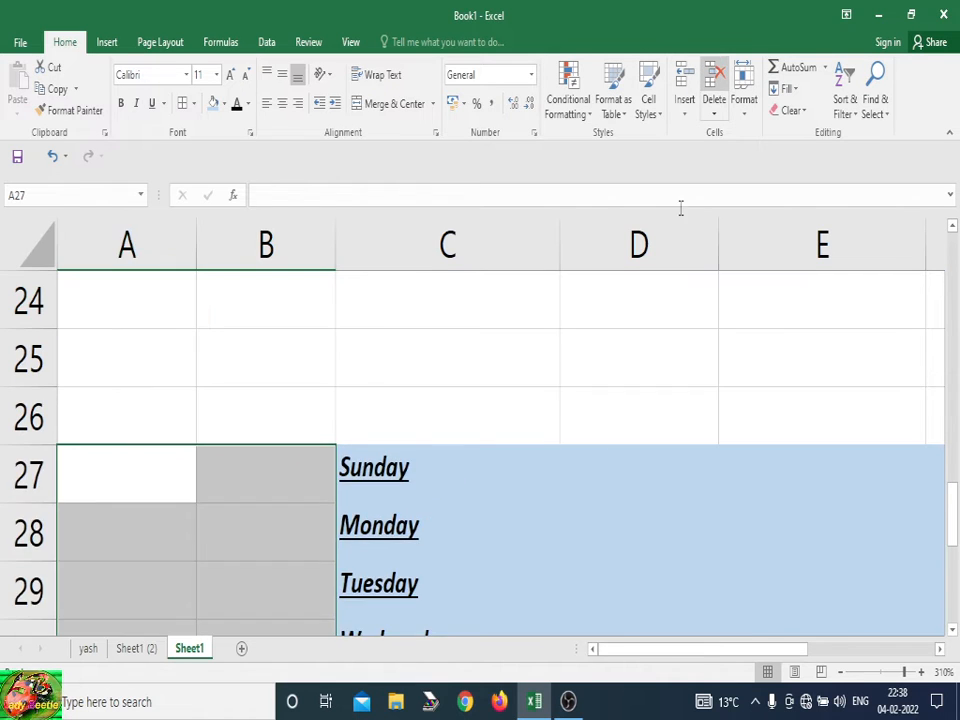
{"action": "left_click", "coordinate": [665, 372]}
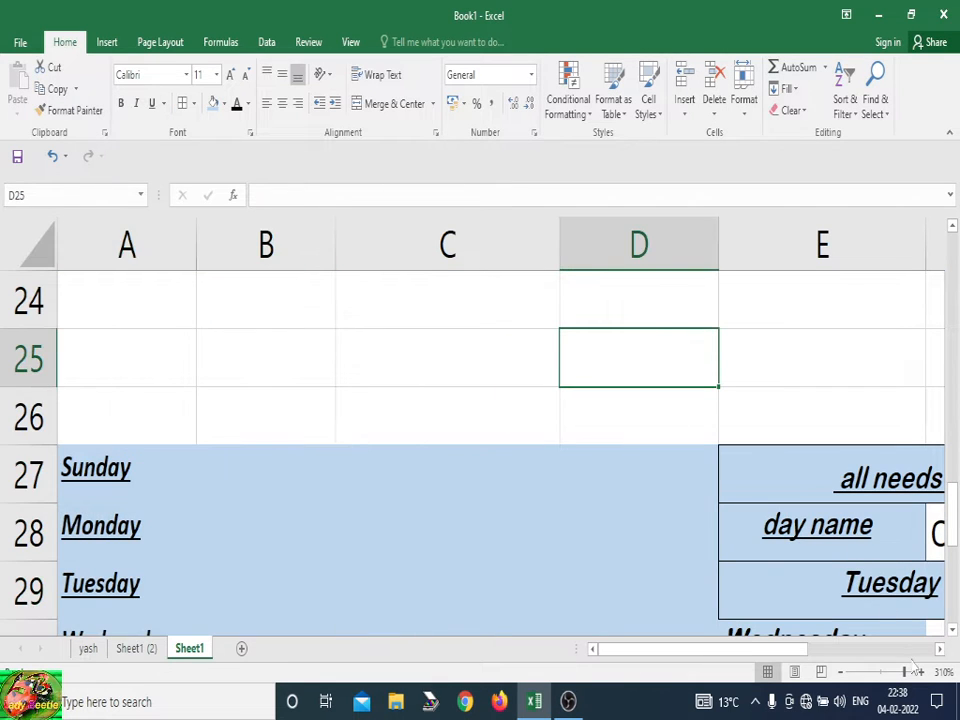
- Preview the sheet's printout and check how the weekday table and the "all needs" block fit on the page
{"action": "left_click", "coordinate": [940, 651]}
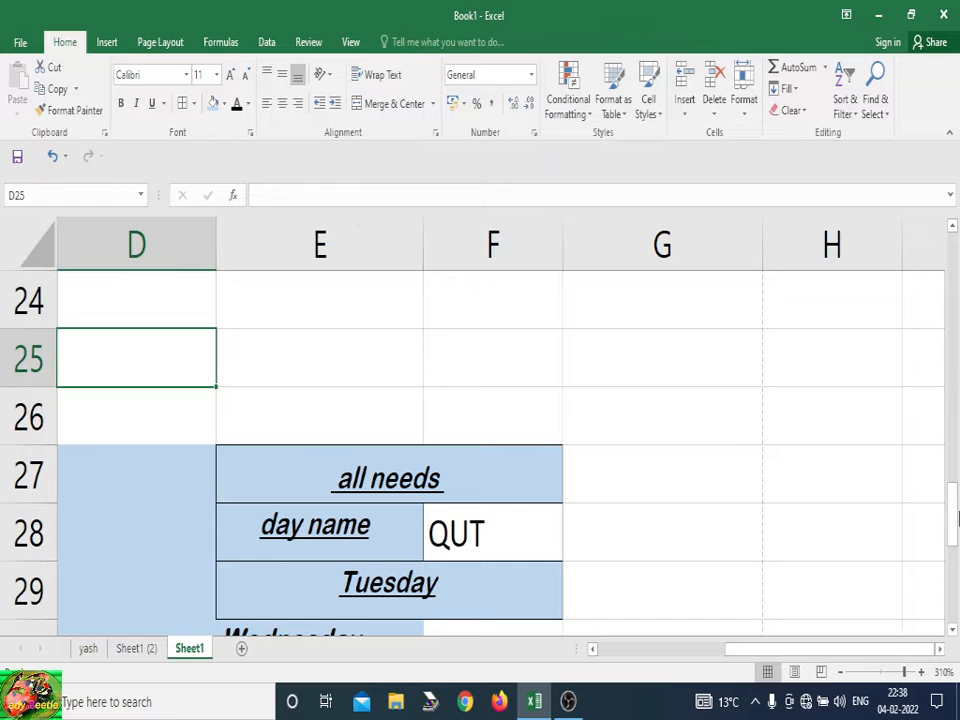
{"action": "left_click_drag", "start_coordinate": [955, 517], "coordinate": [955, 532]}
{"action": "left_click", "coordinate": [766, 438]}
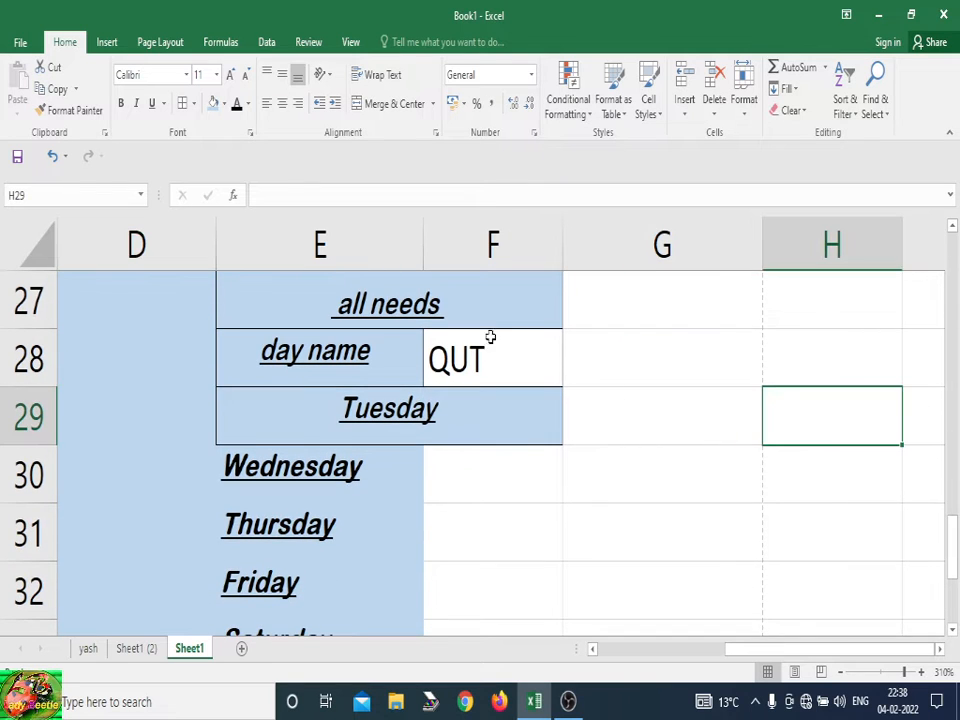
{"action": "key", "text": "ctrl+p"}
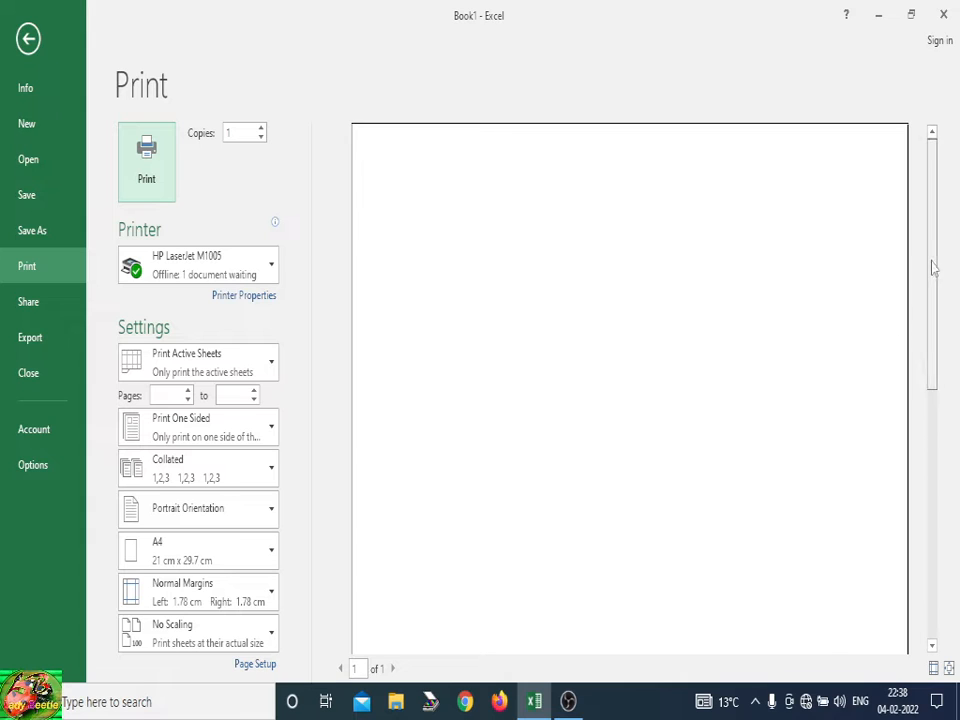
{"action": "left_click_drag", "start_coordinate": [932, 267], "coordinate": [937, 322]}
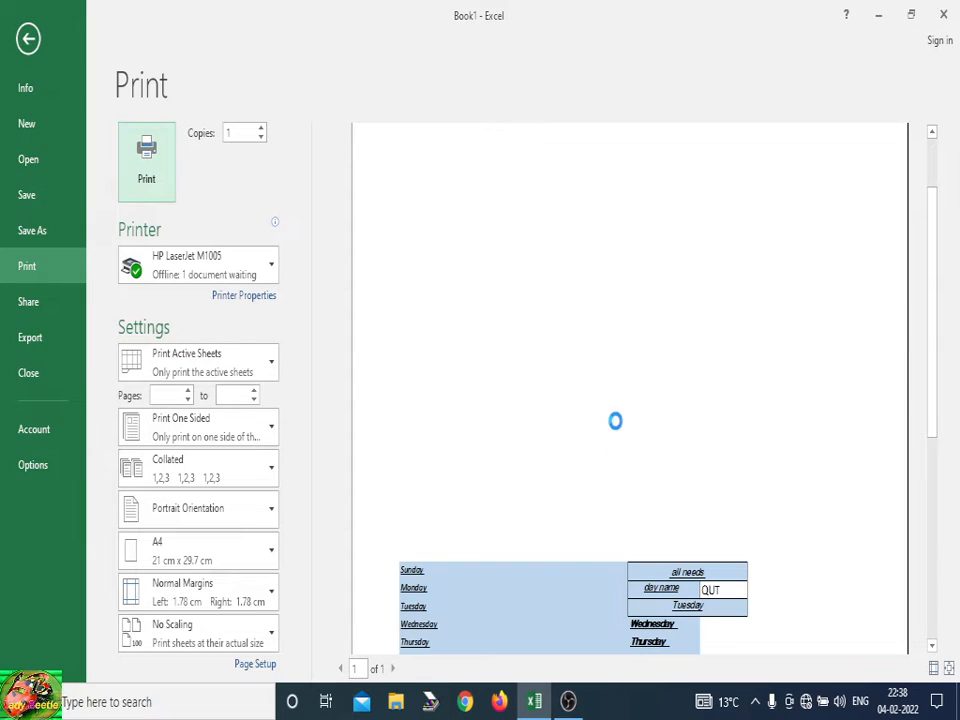
{"action": "scroll", "coordinate": [620, 427], "scroll_direction": "down", "scroll_amount": 2}
{"action": "scroll", "coordinate": [722, 524], "scroll_direction": "down", "scroll_amount": 3}
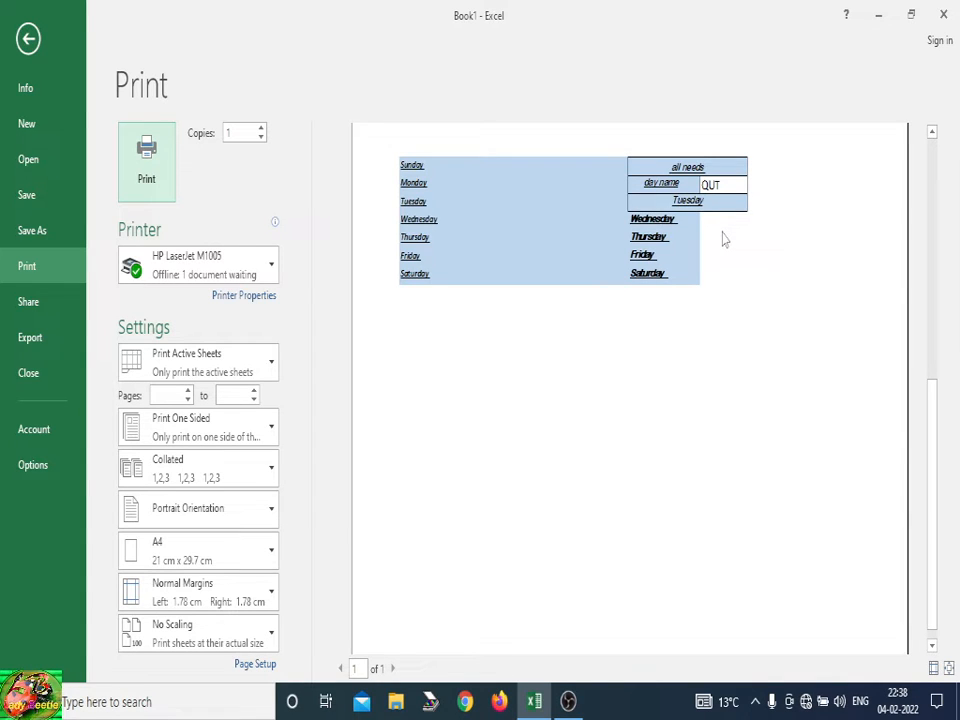
{"action": "left_click", "coordinate": [728, 281]}
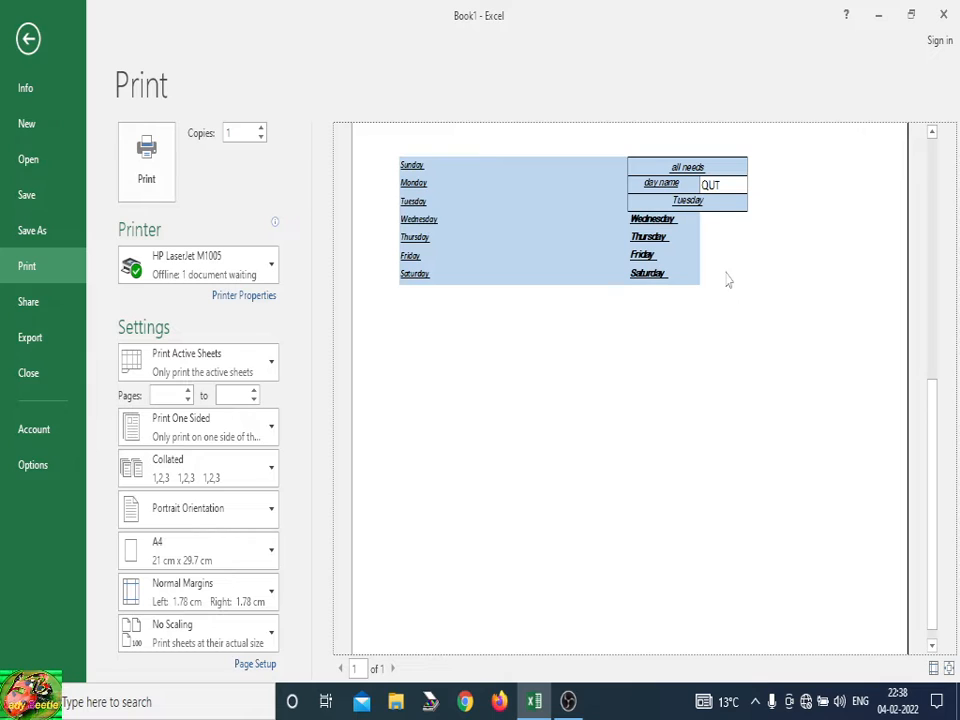
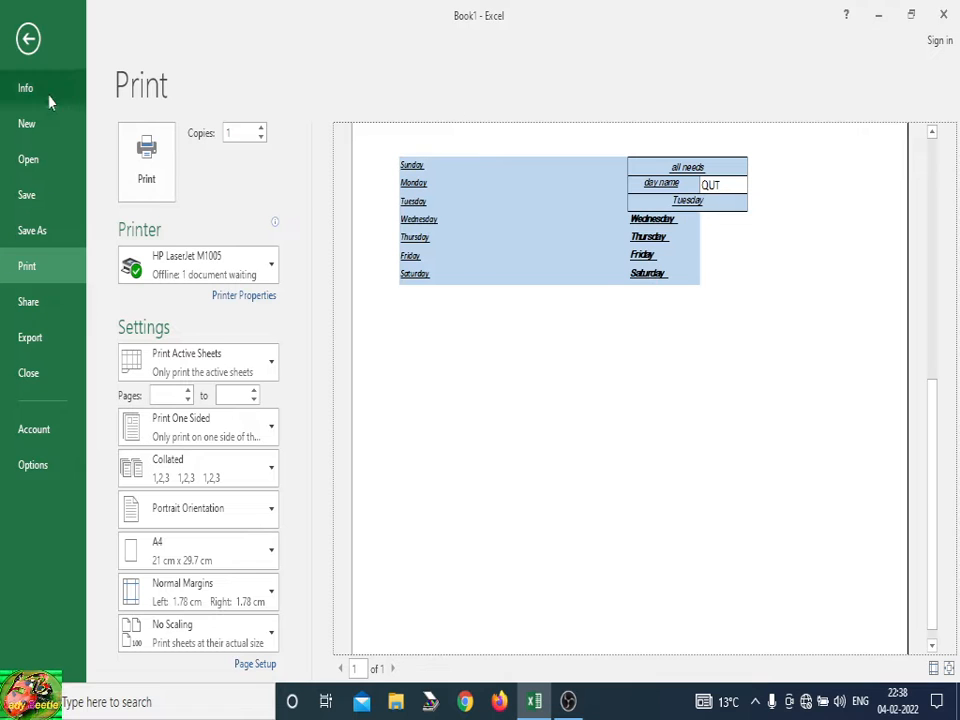
{"action": "left_click", "coordinate": [28, 38]}
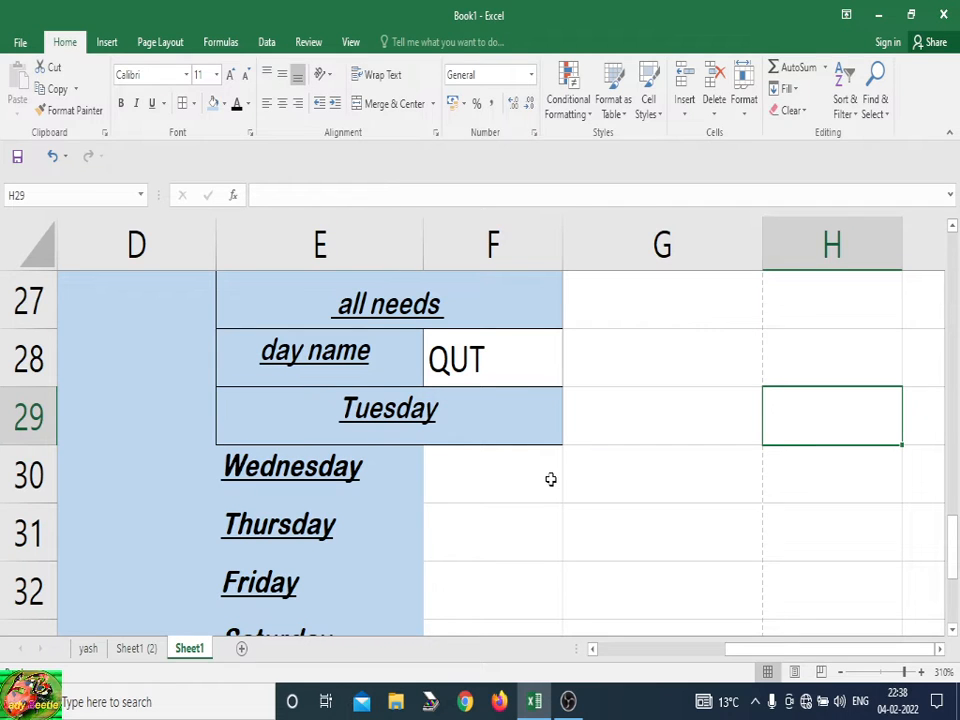
- Zoom the worksheet out to 210% and look over the weekday table and the empty rows above it
{"action": "left_click", "coordinate": [676, 649]}
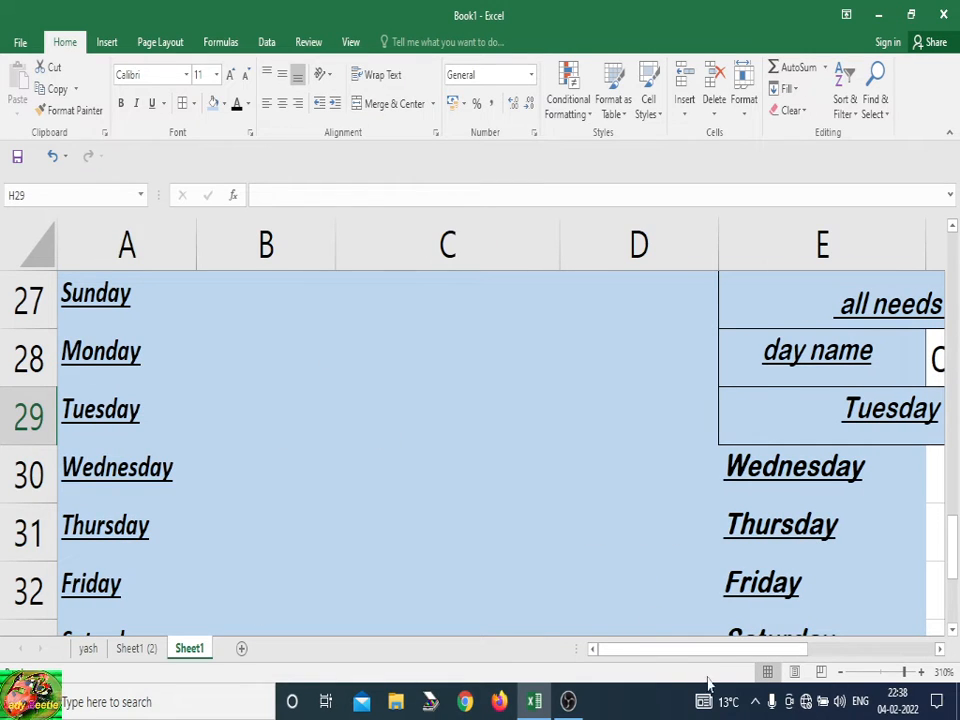
{"action": "left_click", "coordinate": [841, 673]}
{"action": "left_click", "coordinate": [841, 673]}
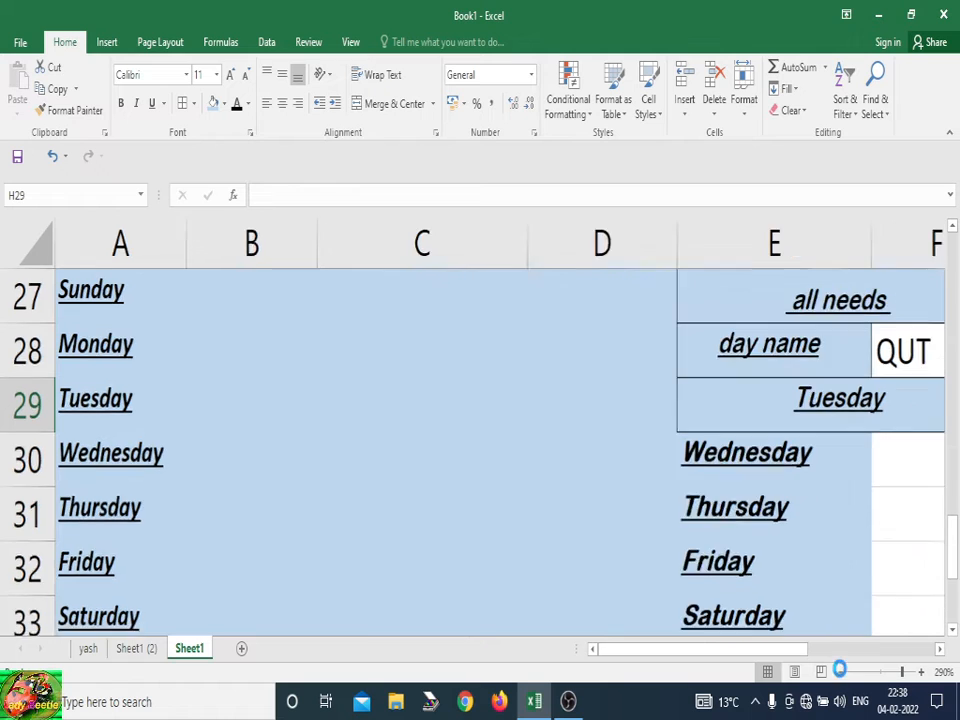
{"action": "left_click", "coordinate": [841, 673]}
{"action": "left_click", "coordinate": [841, 673]}
{"action": "left_click", "coordinate": [841, 673]}
{"action": "left_click", "coordinate": [841, 673]}
{"action": "left_click", "coordinate": [841, 673]}
{"action": "left_click", "coordinate": [841, 673]}
{"action": "left_click", "coordinate": [841, 673]}
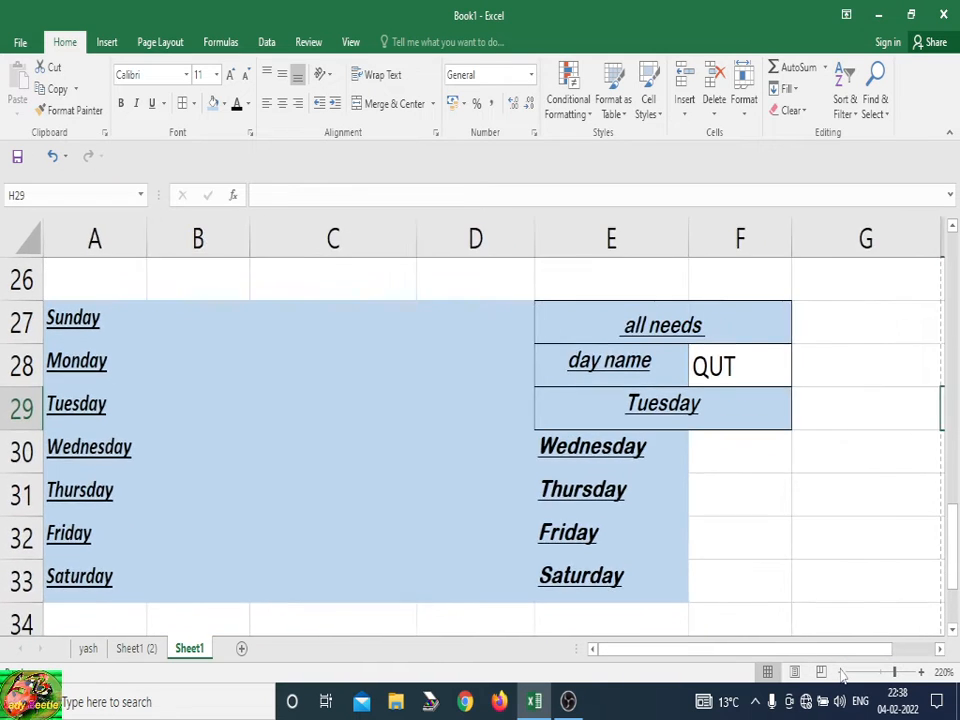
{"action": "left_click", "coordinate": [841, 673]}
{"action": "left_click_drag", "start_coordinate": [771, 650], "coordinate": [811, 651]}
{"action": "left_click", "coordinate": [953, 365]}
{"action": "left_click", "coordinate": [955, 365]}
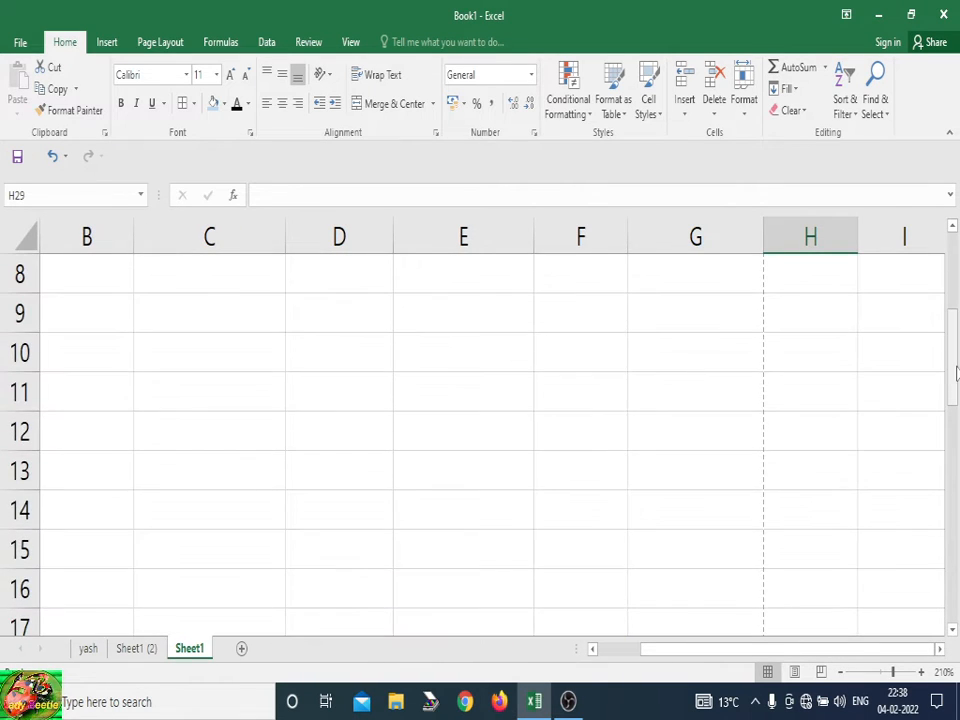
{"action": "left_click_drag", "start_coordinate": [956, 366], "coordinate": [956, 510]}
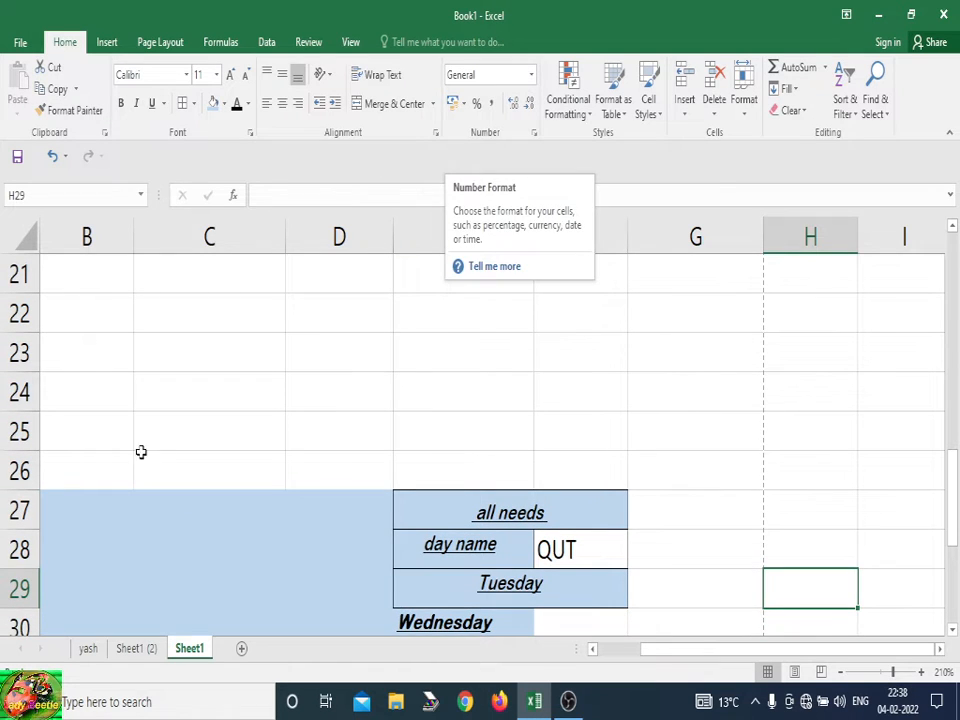
- Apply the Number format to cell C23, enter the sample text kjkkl and look through the available number formats
{"action": "left_click", "coordinate": [208, 351]}
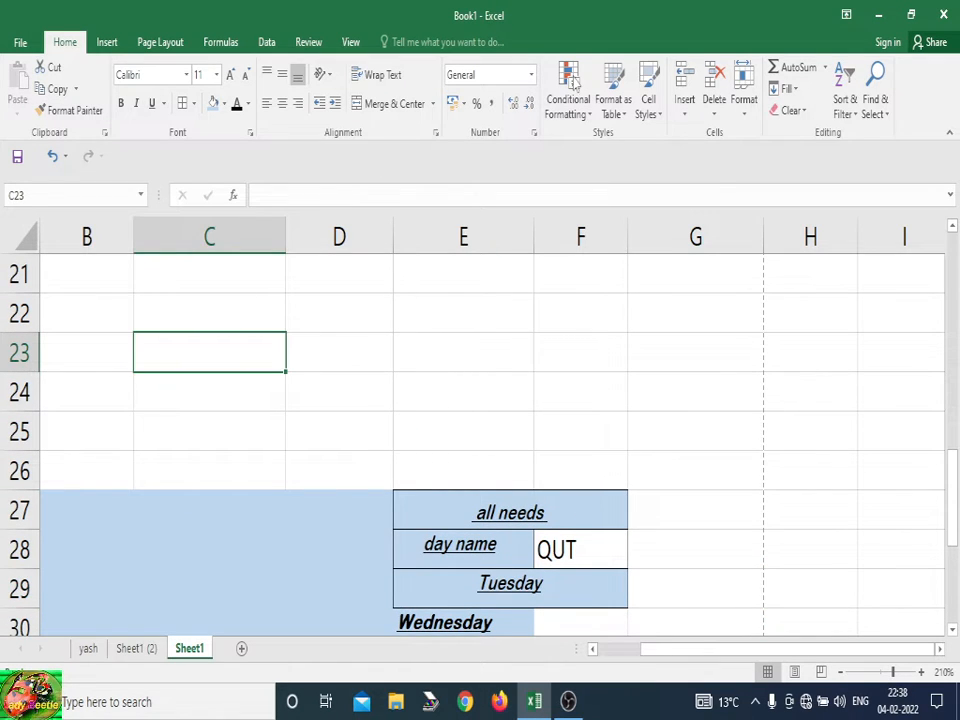
{"action": "left_click", "coordinate": [531, 75]}
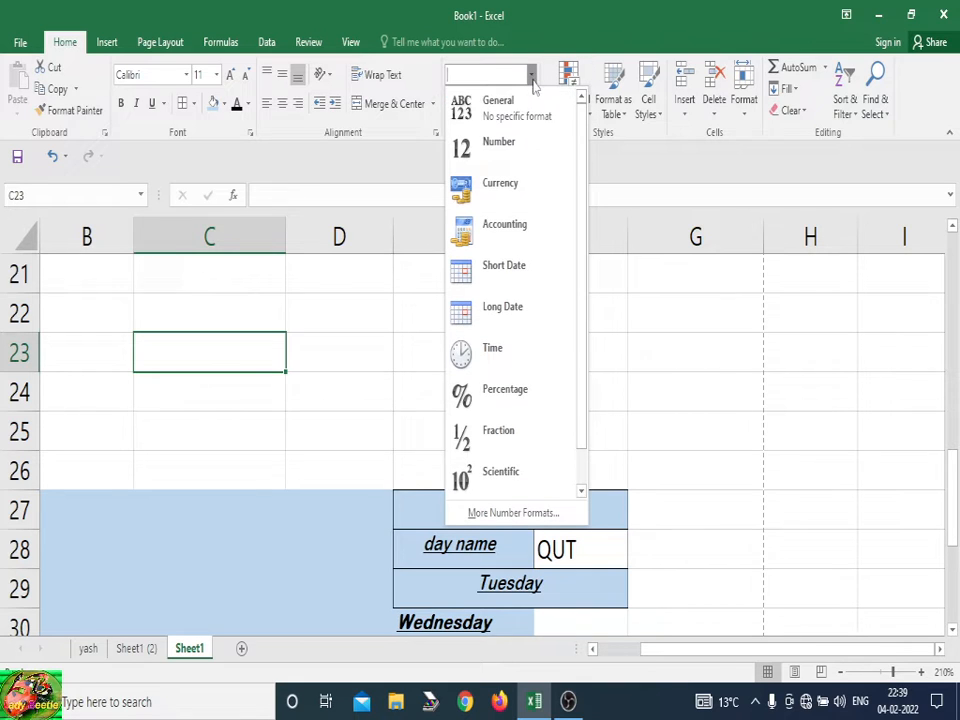
{"action": "left_click", "coordinate": [510, 163]}
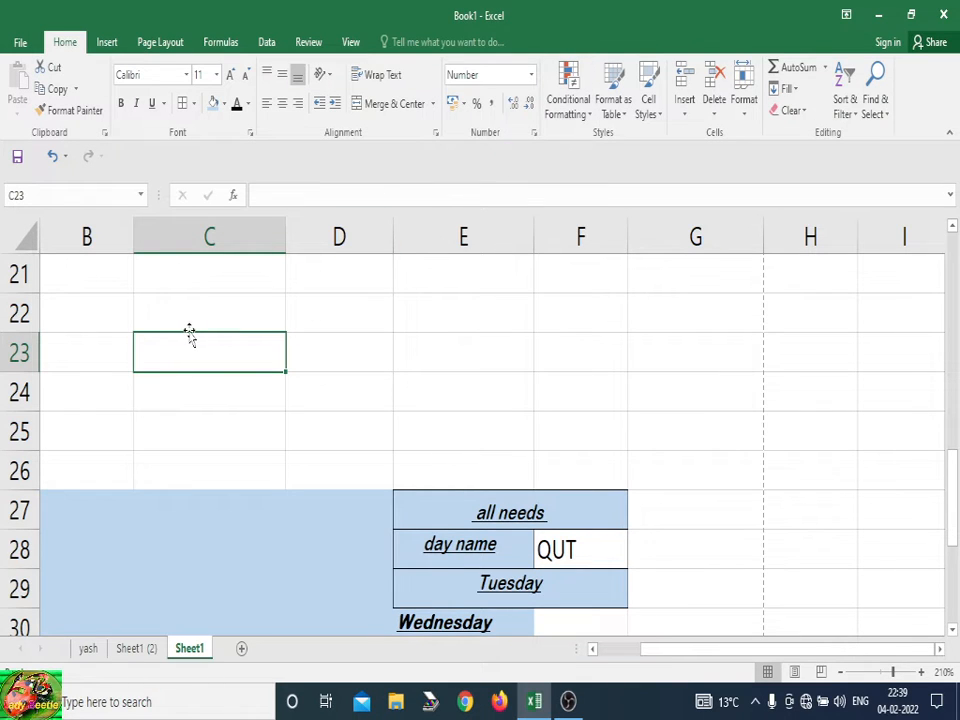
{"action": "type", "text": "kjkkl"}
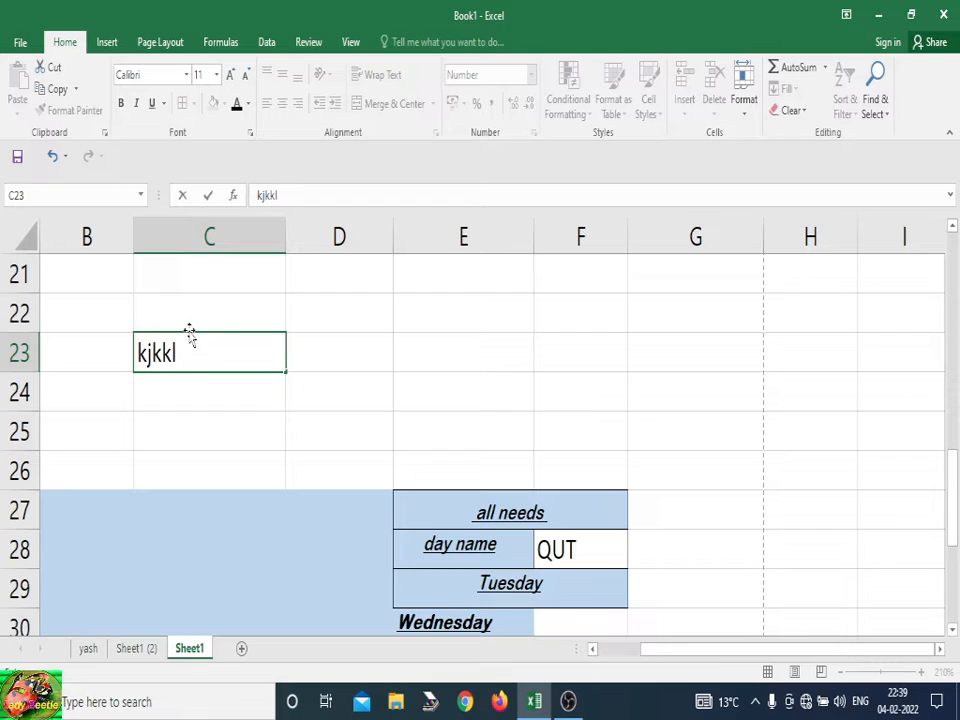
{"action": "left_click", "coordinate": [313, 443]}
{"action": "left_click", "coordinate": [175, 342]}
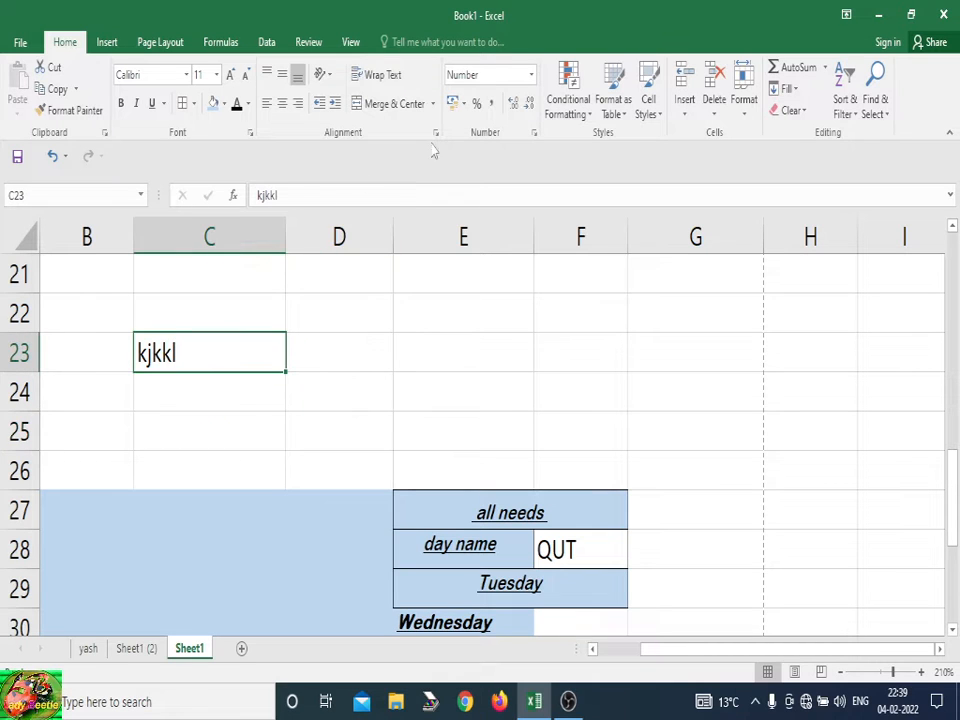
{"action": "left_click", "coordinate": [530, 76]}
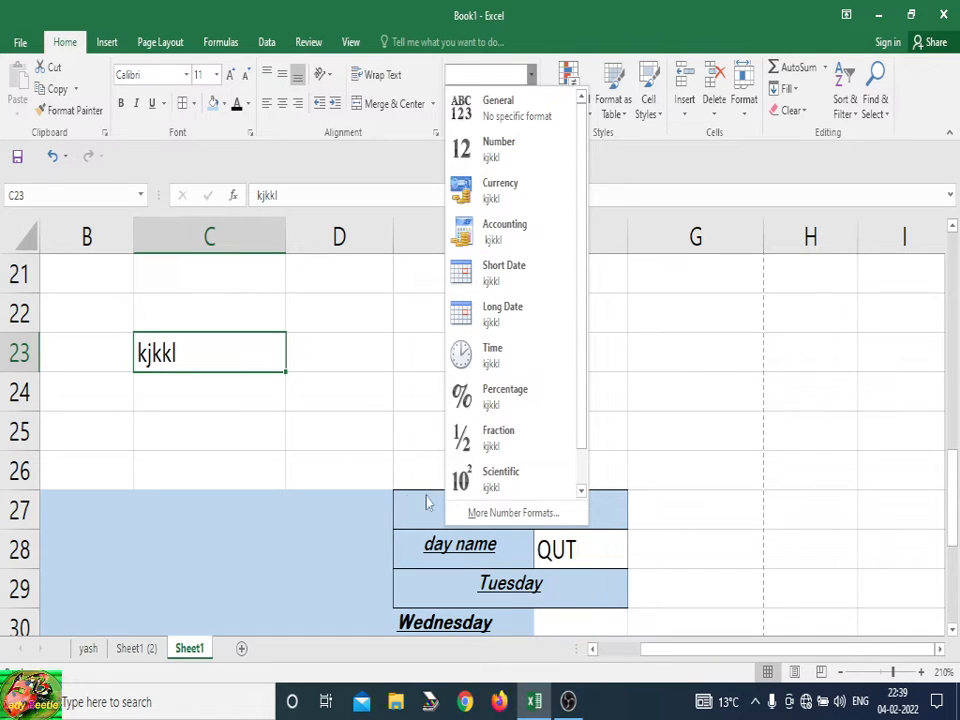
{"action": "left_click", "coordinate": [199, 366]}
- Replace the sample text in cell C23 with the date 12-04-2020
{"action": "key", "text": "BackSpace"}
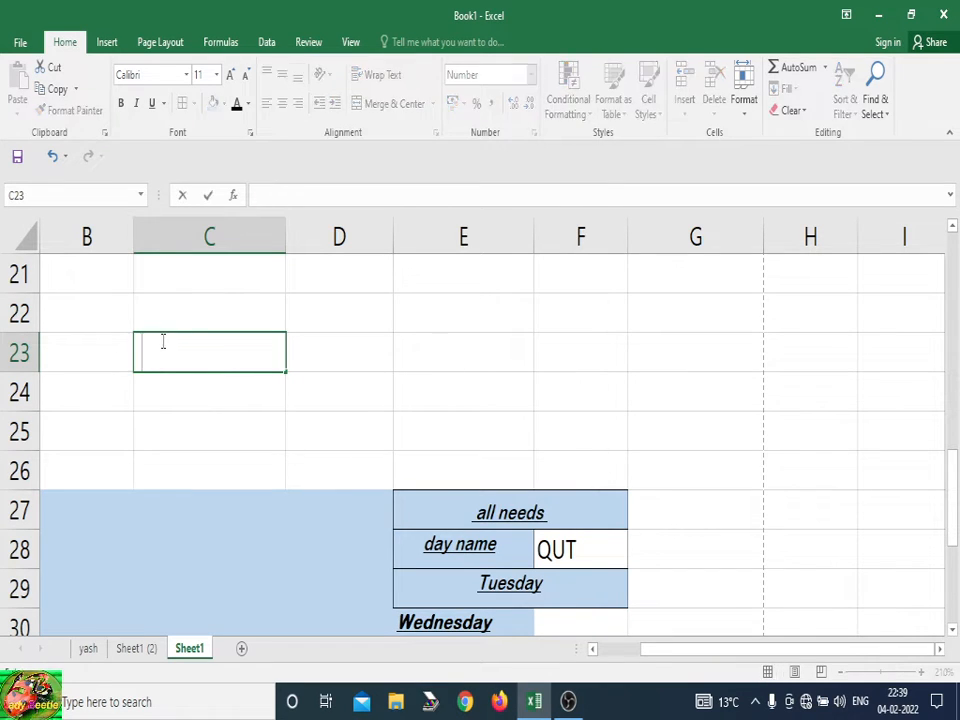
{"action": "type", "text": "12-0"}
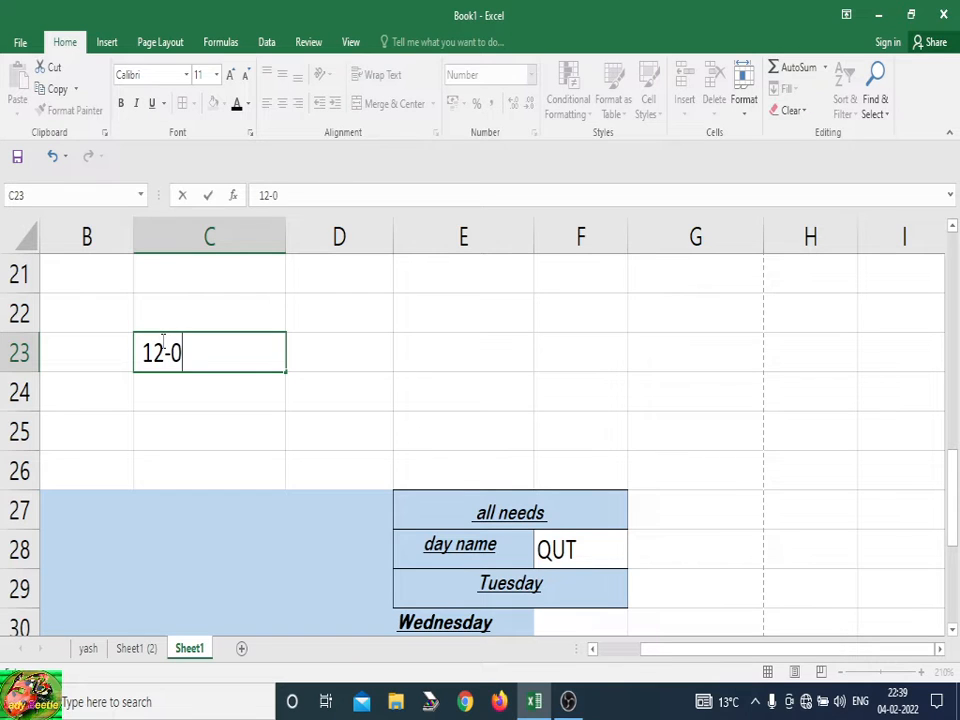
{"action": "type", "text": "4-2020"}
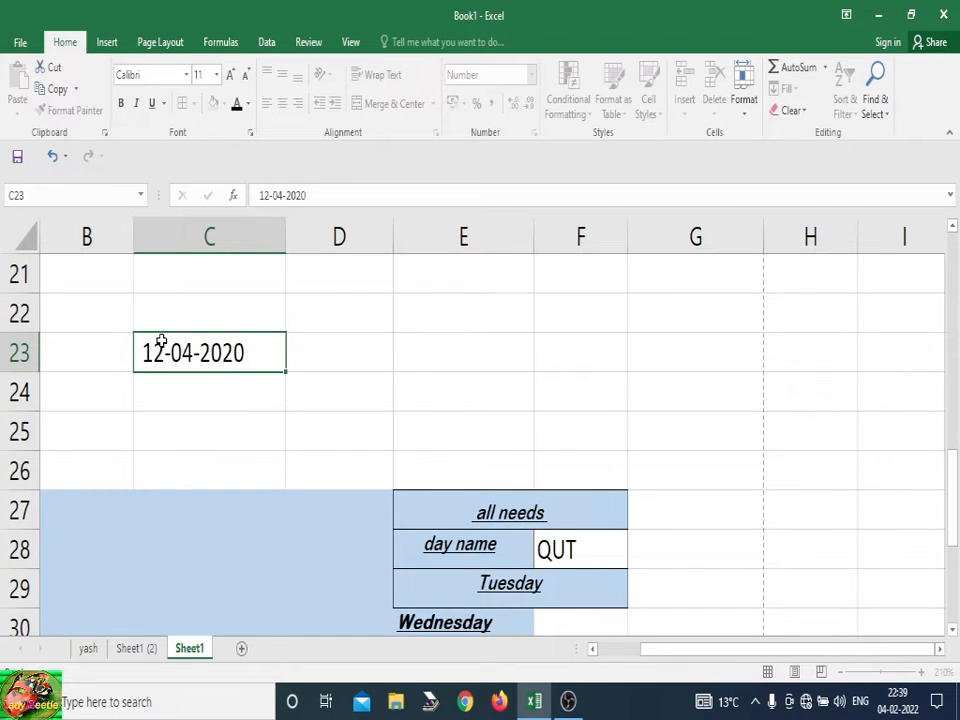
{"action": "key", "text": "Return"}
{"action": "left_click", "coordinate": [161, 342]}
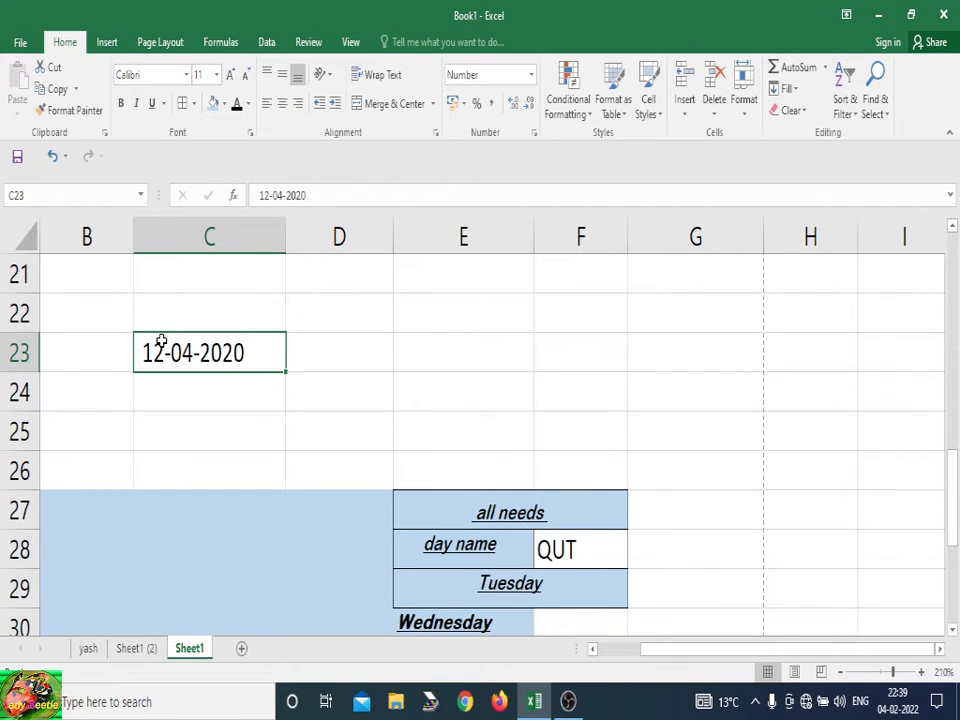
- Apply the Short Date format to the date in cell C23
{"action": "left_click", "coordinate": [531, 74]}
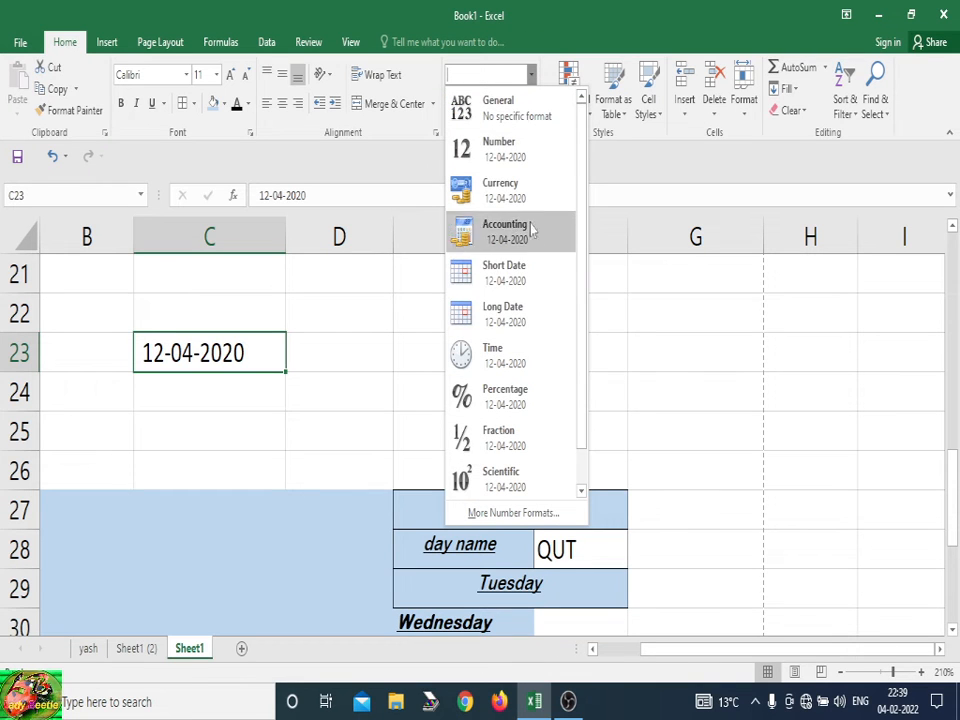
{"action": "left_click", "coordinate": [531, 276]}
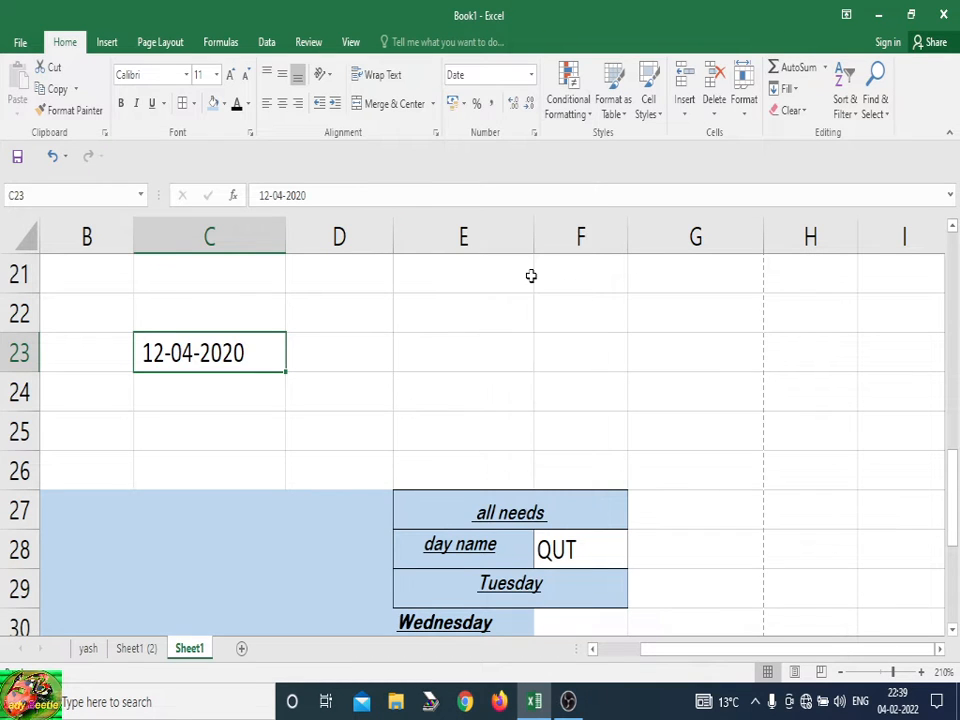
{"action": "left_click", "coordinate": [495, 74]}
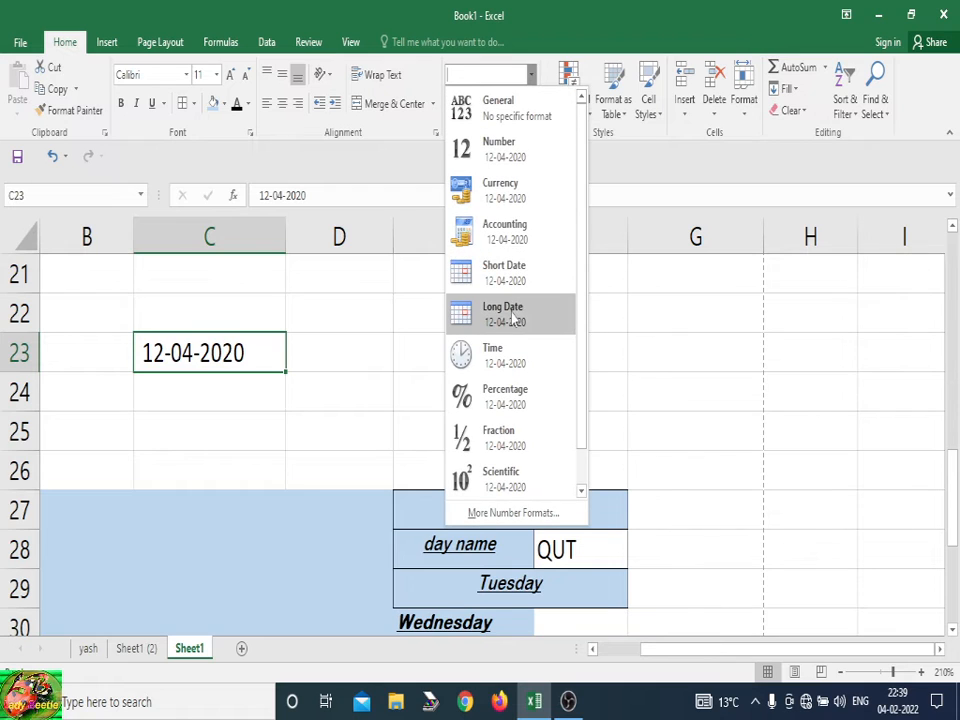
{"action": "left_click", "coordinate": [520, 276]}
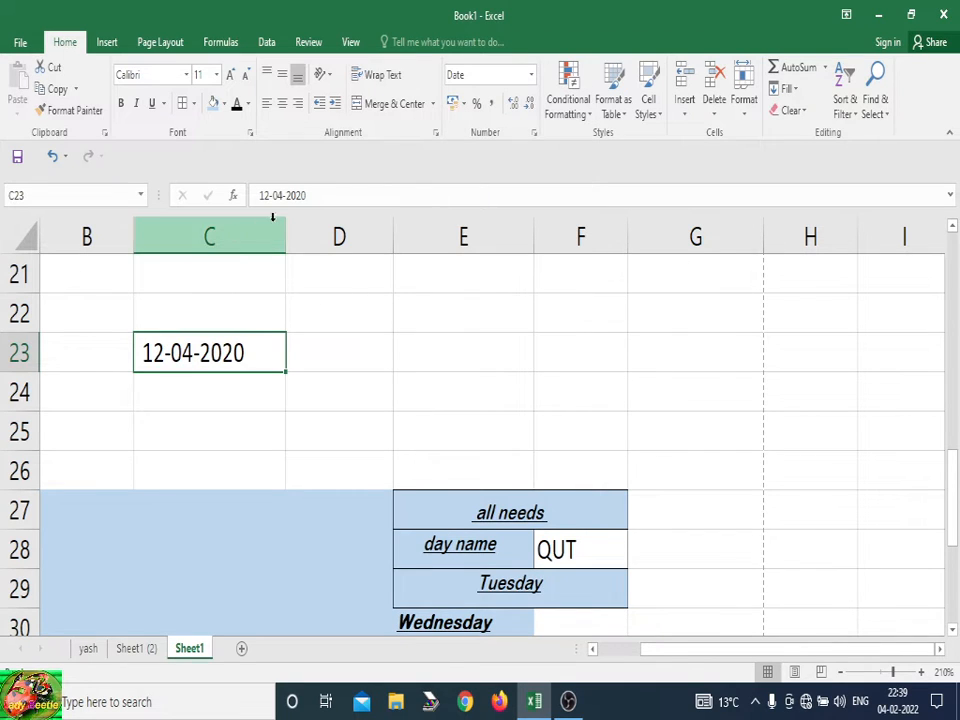
- Narrow column C, apply the Long Date format to the date in cell C23, and reselect that cell
{"action": "left_click_drag", "start_coordinate": [285, 230], "coordinate": [236, 232]}
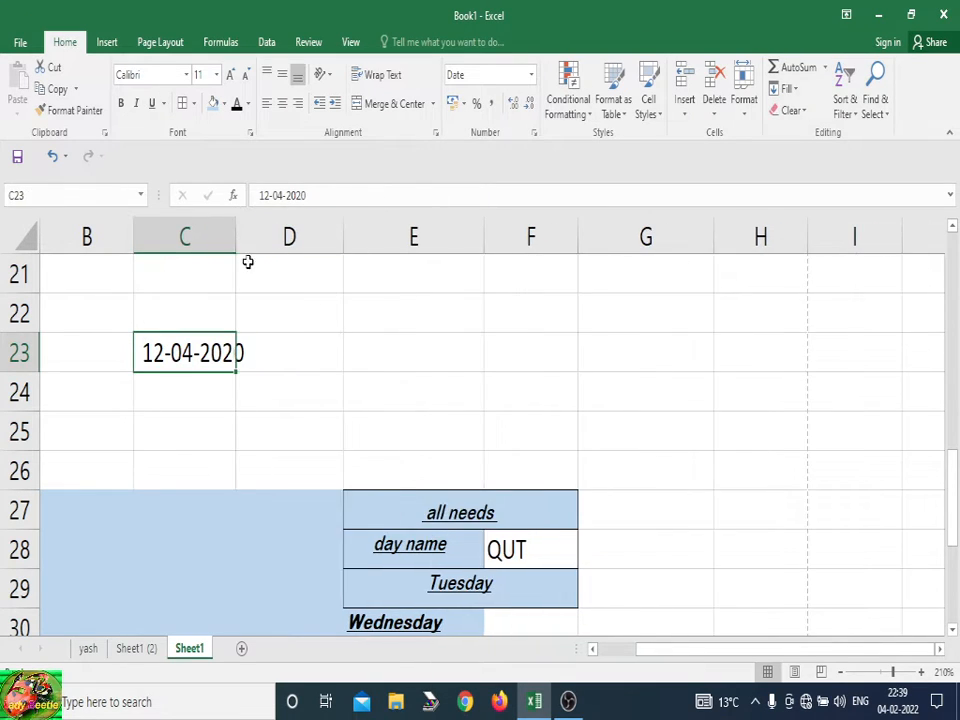
{"action": "left_click", "coordinate": [531, 74]}
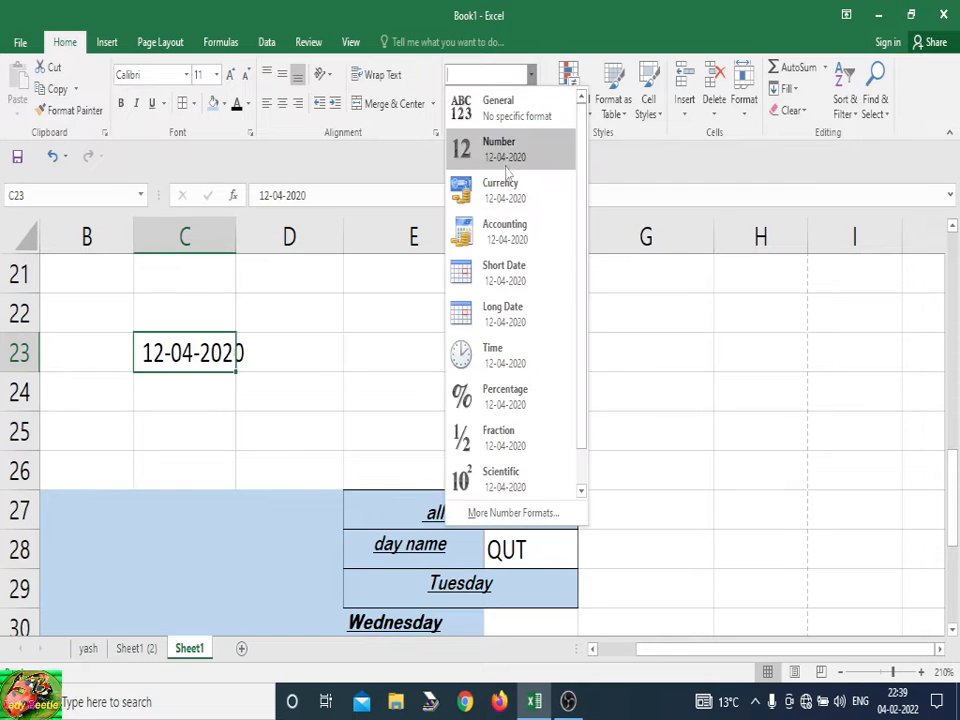
{"action": "left_click", "coordinate": [513, 316]}
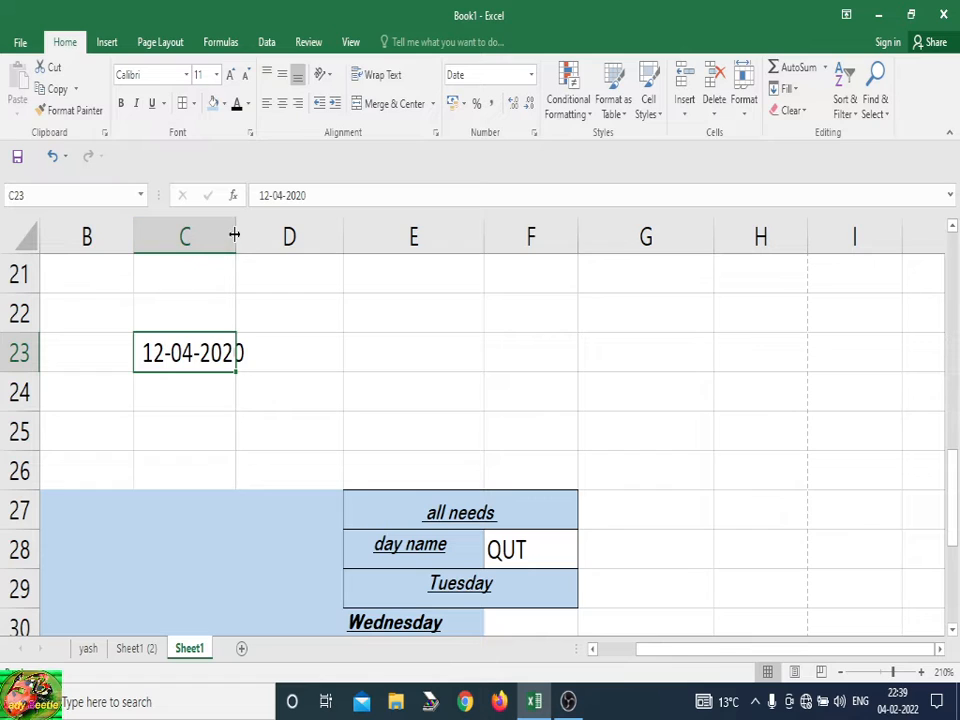
{"action": "left_click_drag", "start_coordinate": [234, 236], "coordinate": [215, 221]}
{"action": "left_click", "coordinate": [261, 351]}
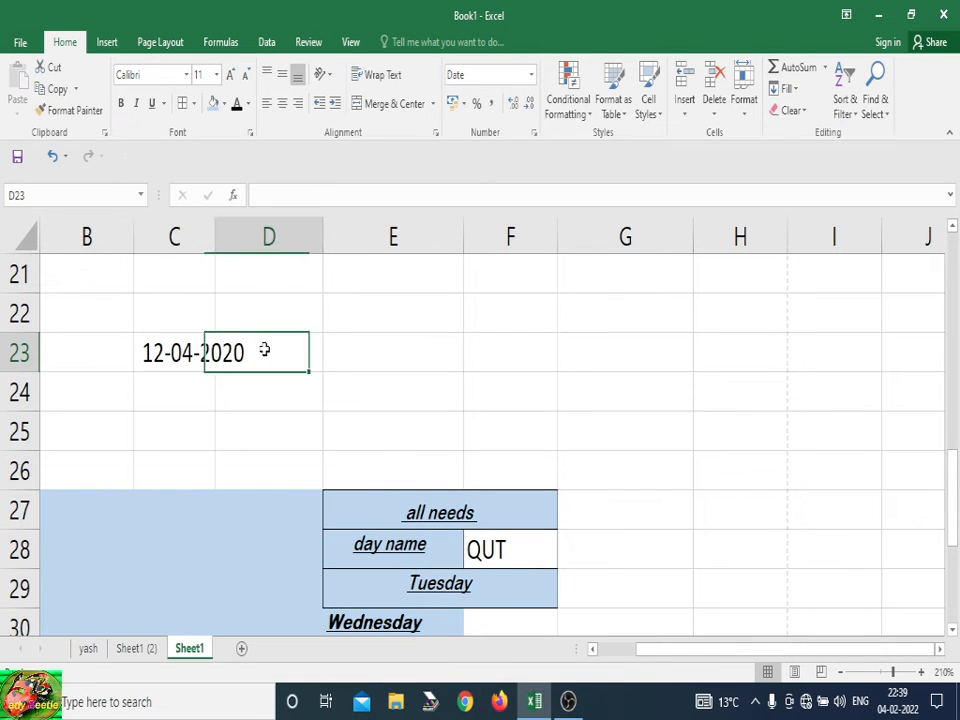
{"action": "left_click", "coordinate": [180, 340]}
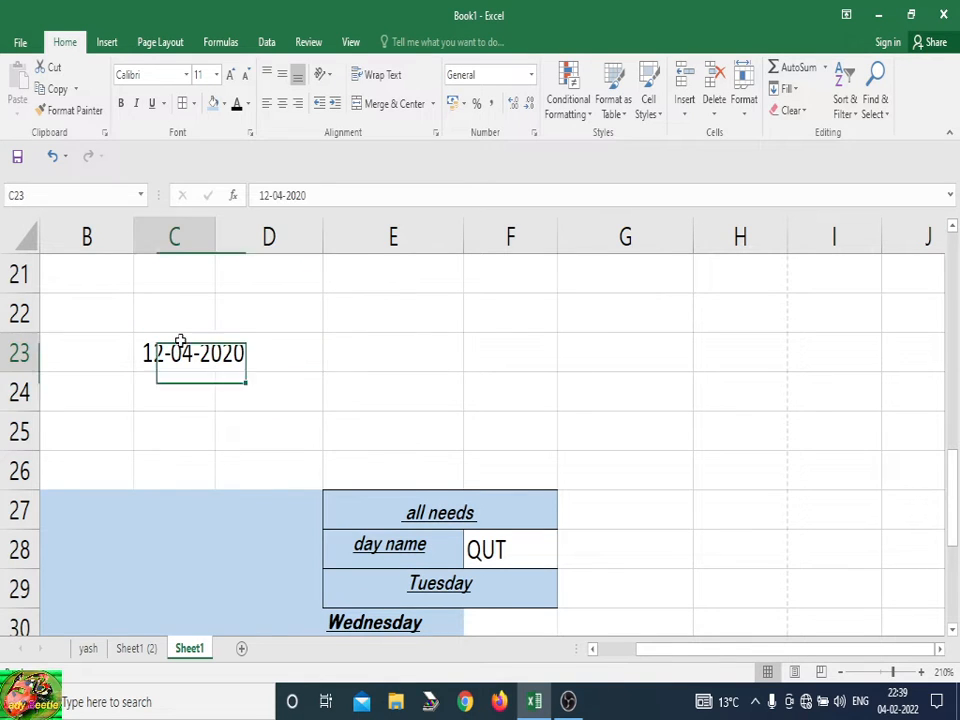
- Reapply the Long Date format to cell C23 and widen column C until the date fits inside it
{"action": "left_click", "coordinate": [531, 75]}
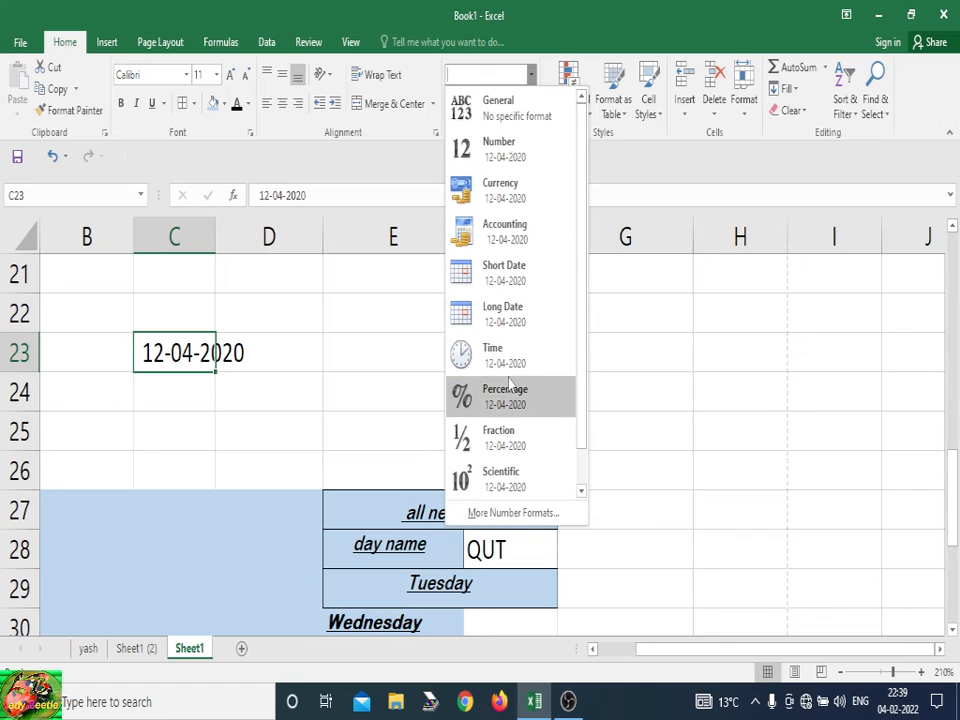
{"action": "left_click", "coordinate": [514, 325]}
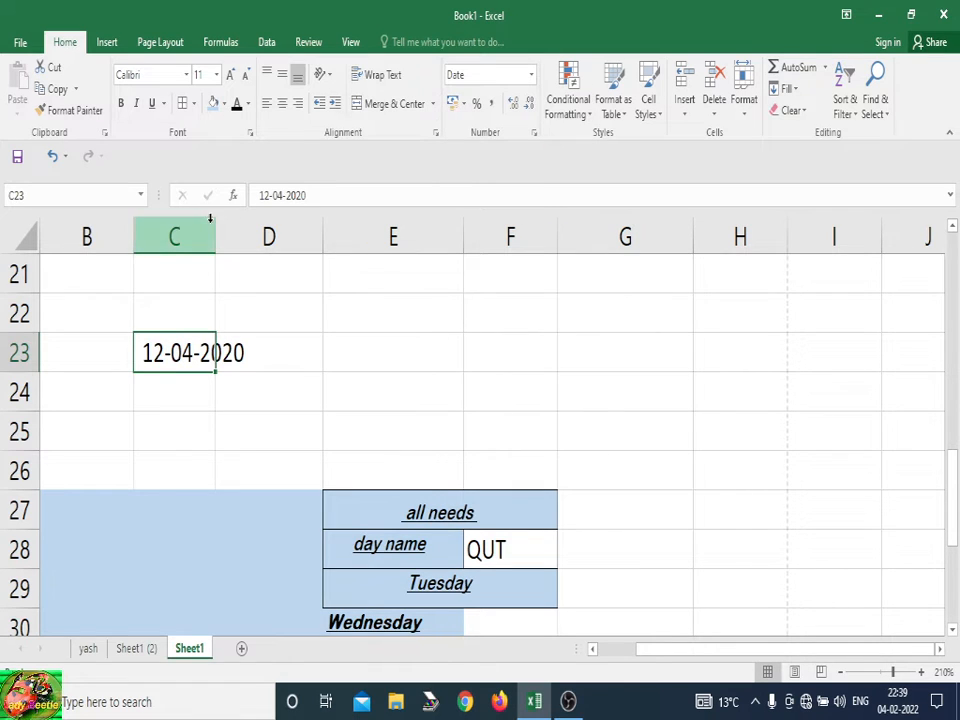
{"action": "left_click_drag", "start_coordinate": [212, 220], "coordinate": [255, 238]}
- Apply the Time format to the empty cell F22
{"action": "left_click", "coordinate": [551, 313]}
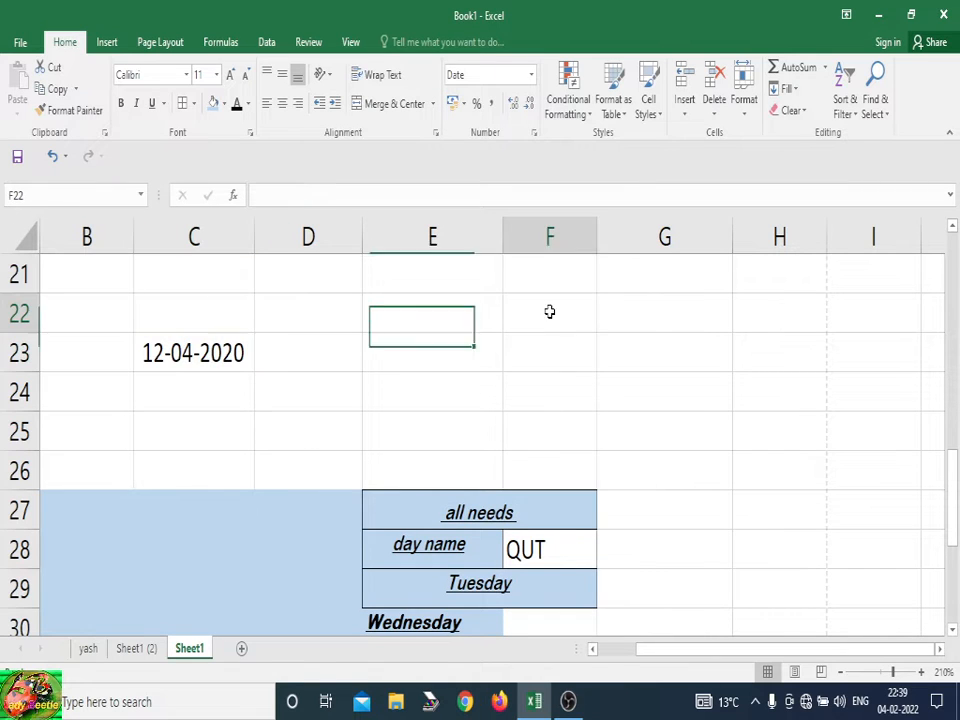
{"action": "left_click", "coordinate": [530, 75]}
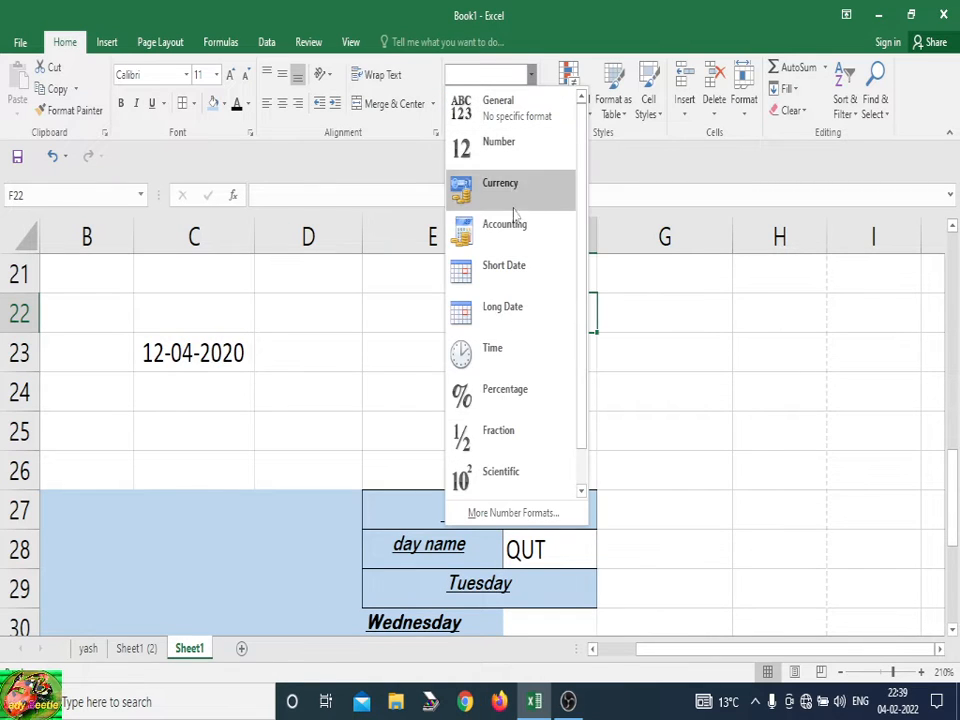
{"action": "left_click", "coordinate": [506, 348]}
{"action": "left_click", "coordinate": [499, 386]}
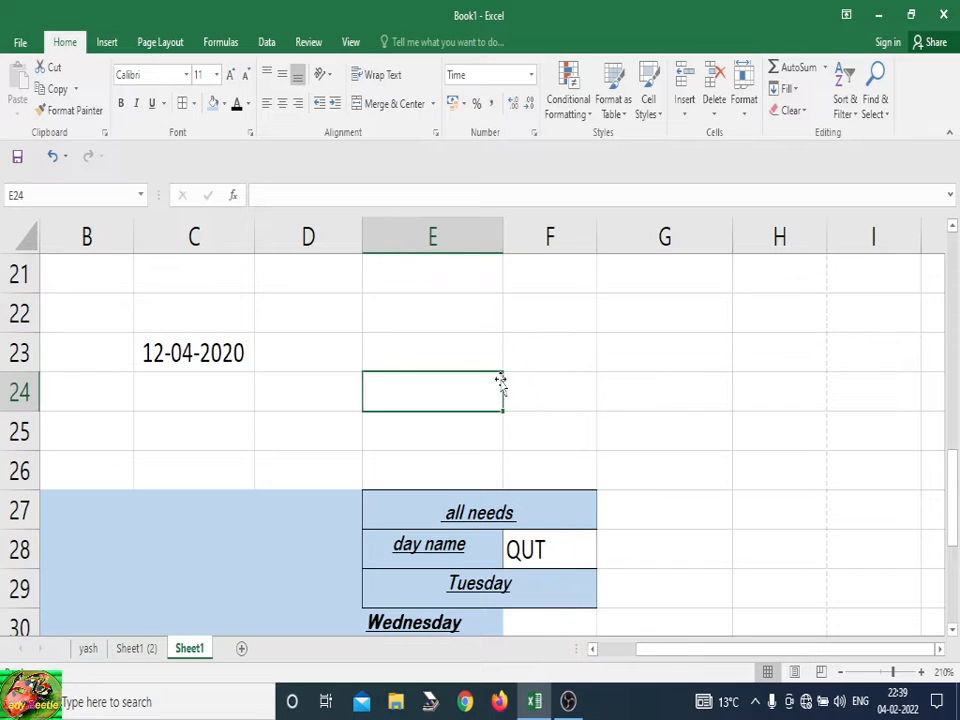
{"action": "left_click", "coordinate": [474, 328]}
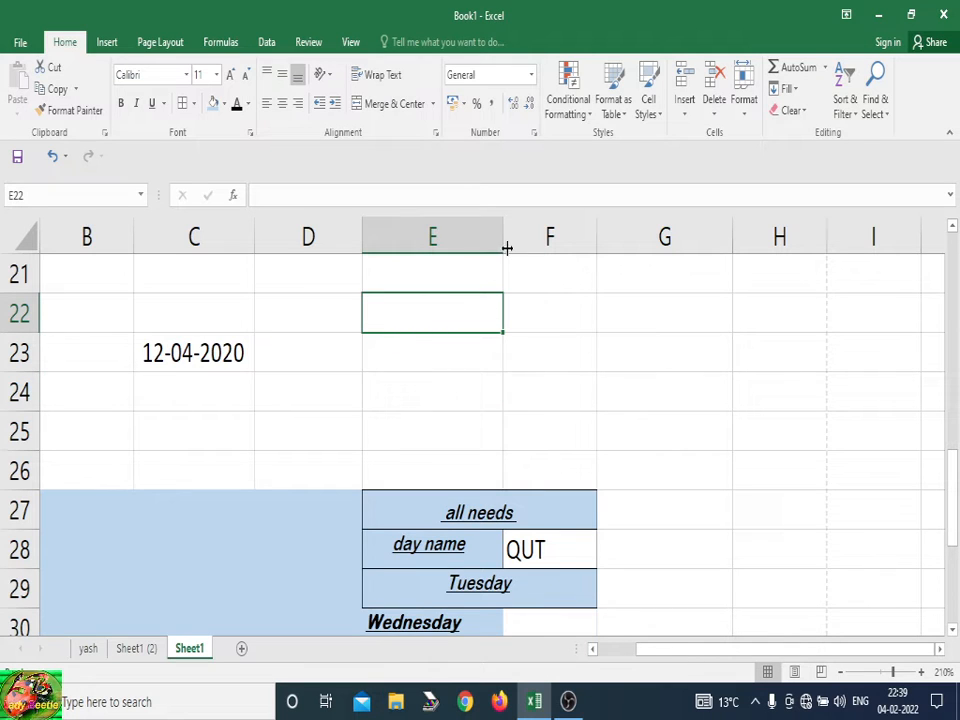
- Enter the number 10 in cell D22 and select that cell again
{"action": "left_click", "coordinate": [531, 76]}
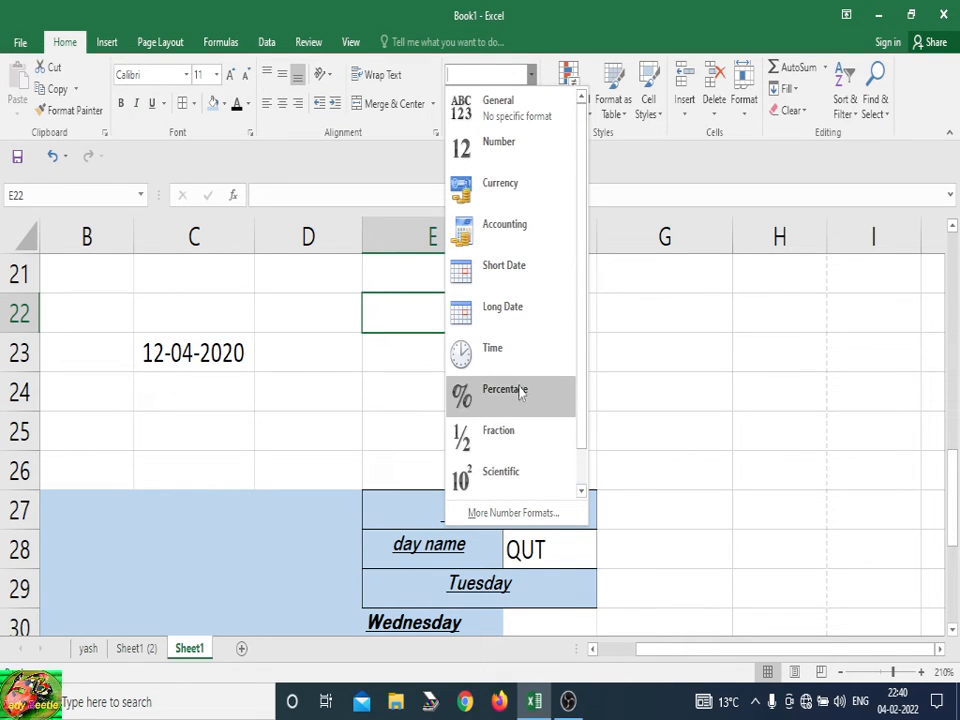
{"action": "left_click", "coordinate": [308, 329]}
{"action": "left_click_drag", "start_coordinate": [310, 292], "coordinate": [310, 294]}
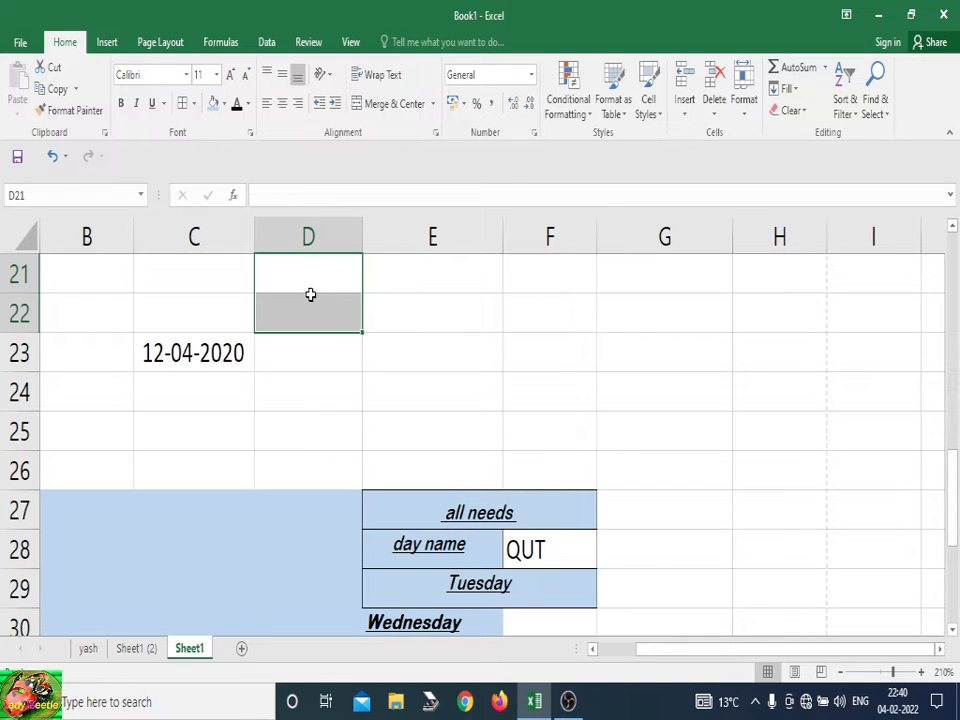
{"action": "left_click", "coordinate": [310, 295]}
{"action": "type", "text": "100"}
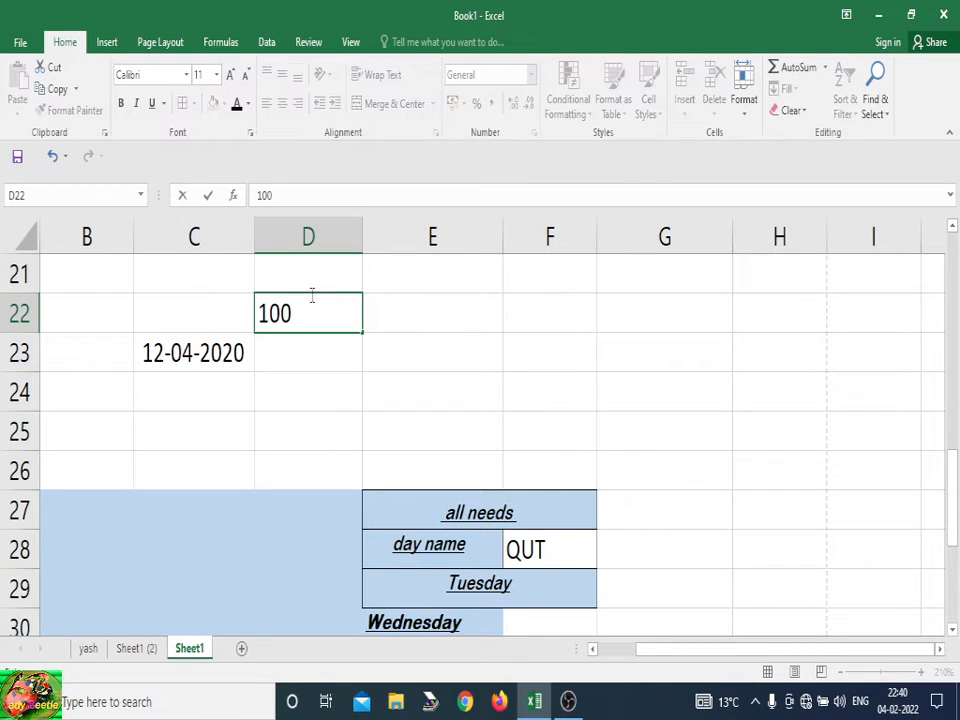
{"action": "key", "text": "BackSpace"}
{"action": "left_click", "coordinate": [510, 381]}
{"action": "left_click", "coordinate": [347, 306]}
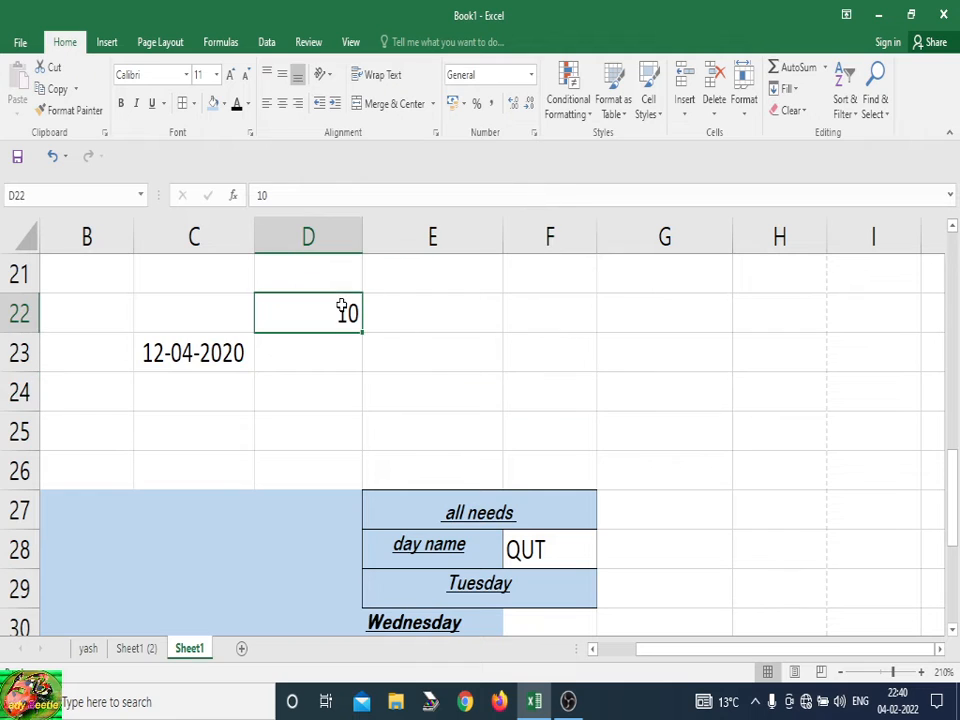
- Format cell D22 as Percentage and decrease its decimals to none
{"action": "left_click", "coordinate": [531, 75]}
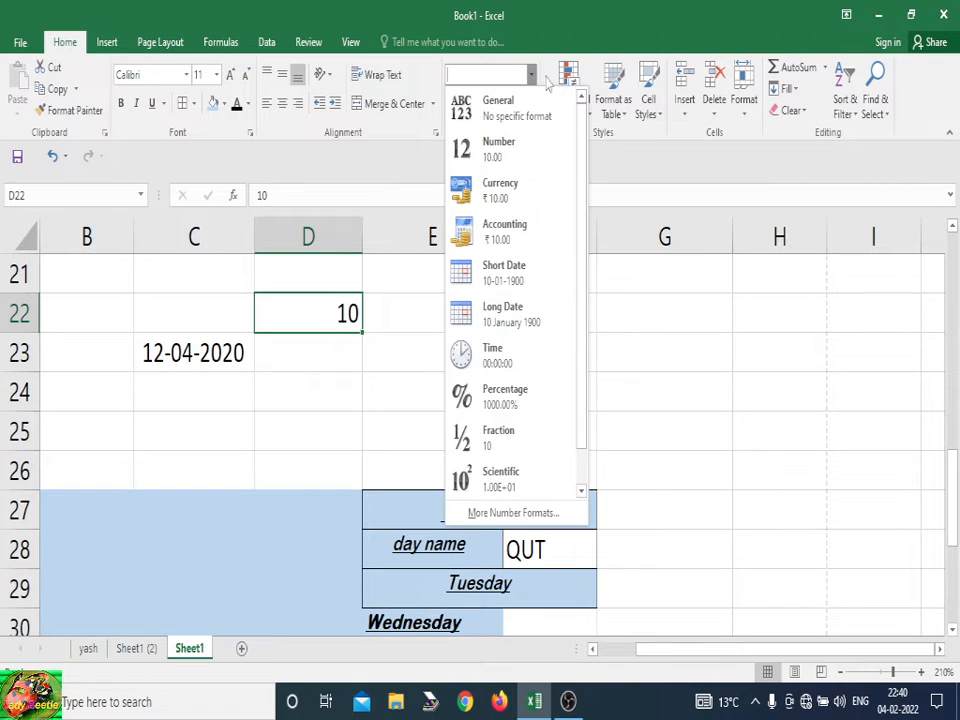
{"action": "left_click", "coordinate": [508, 400]}
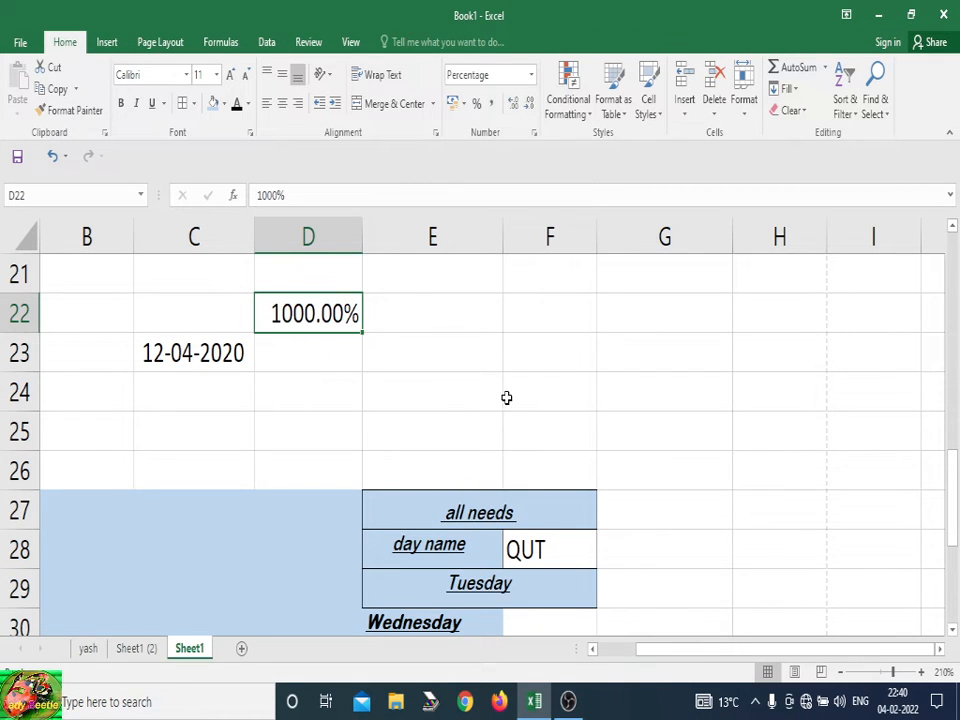
{"action": "left_click", "coordinate": [453, 374]}
{"action": "left_click", "coordinate": [349, 305]}
{"action": "left_click", "coordinate": [530, 104]}
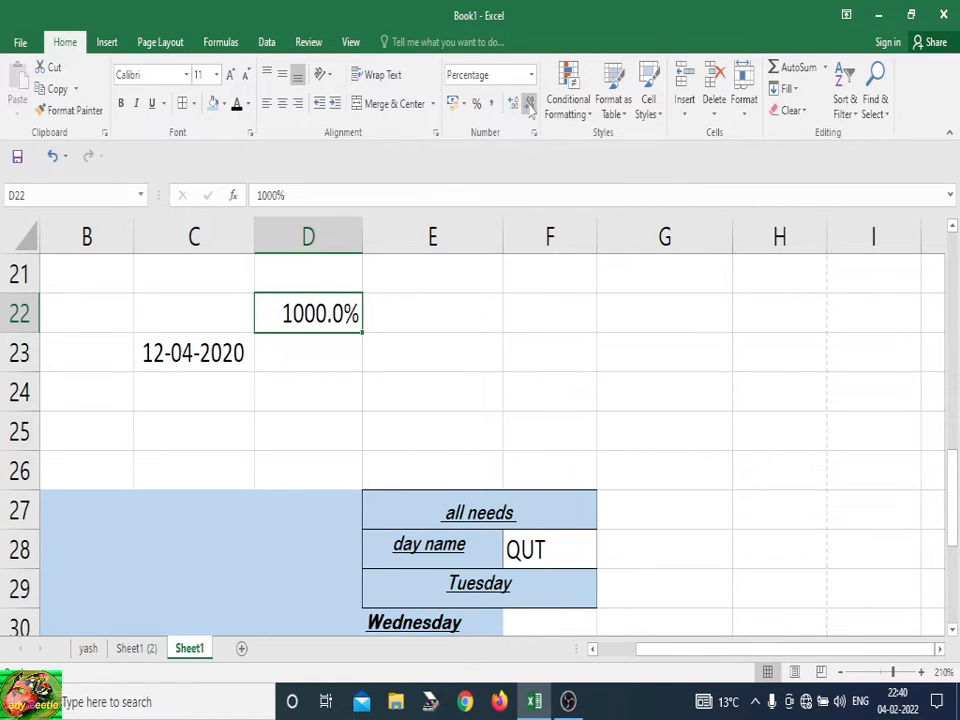
{"action": "left_click", "coordinate": [530, 104]}
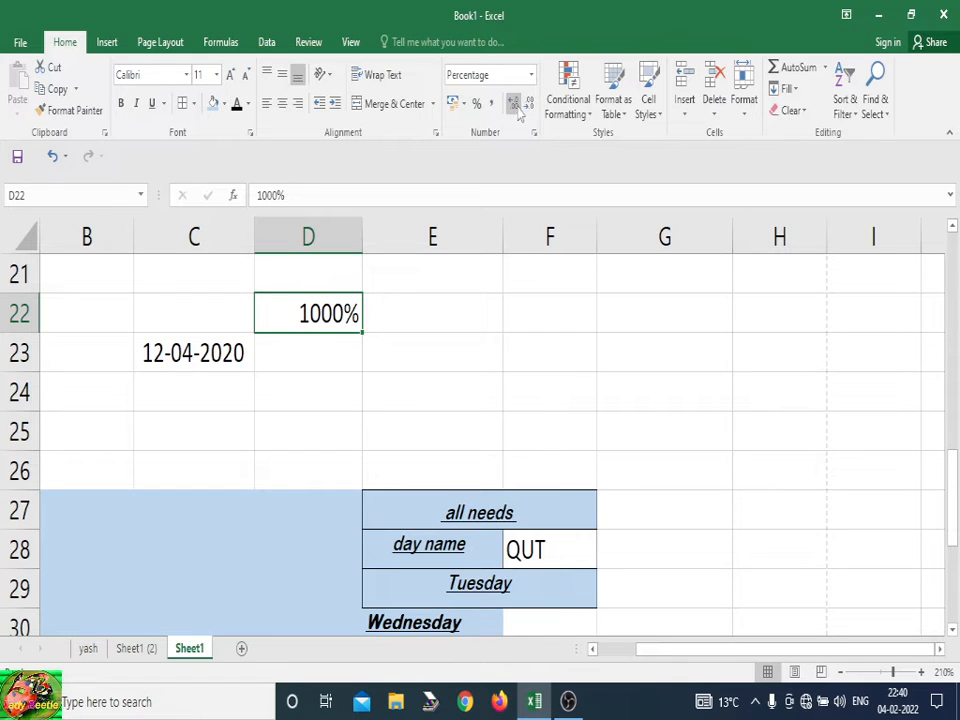
- Increase the decimals of the percentage in cell D22 to four places
{"action": "left_click", "coordinate": [516, 104]}
{"action": "left_click", "coordinate": [514, 104]}
{"action": "left_click", "coordinate": [514, 104]}
{"action": "left_click", "coordinate": [515, 104]}
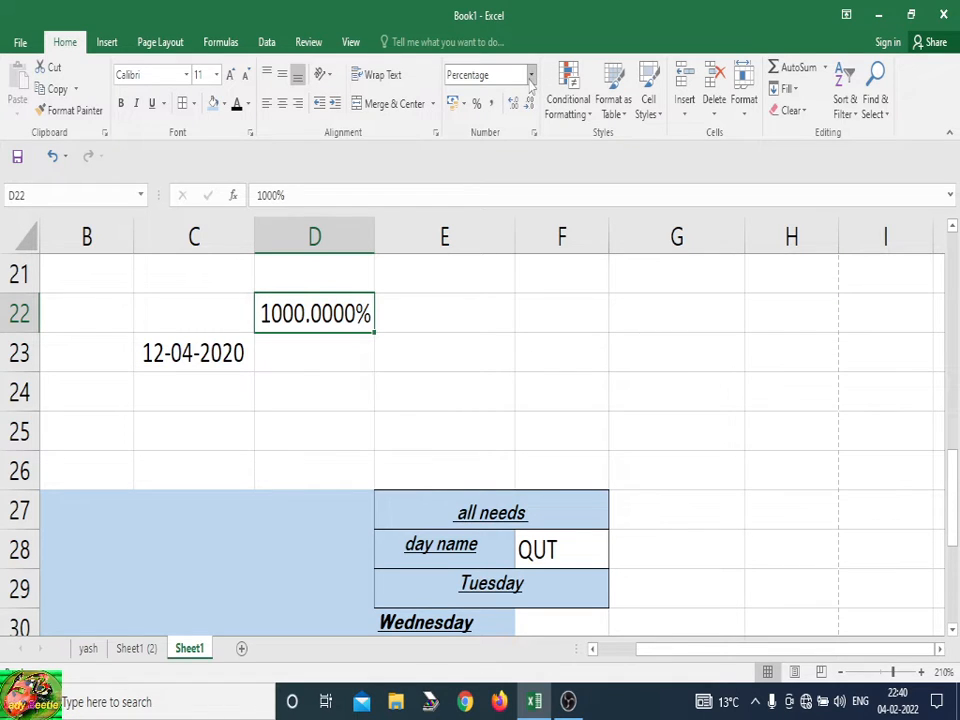
- Format cell D22 as Number without decimals, and change it to the Currency format
{"action": "left_click", "coordinate": [530, 78]}
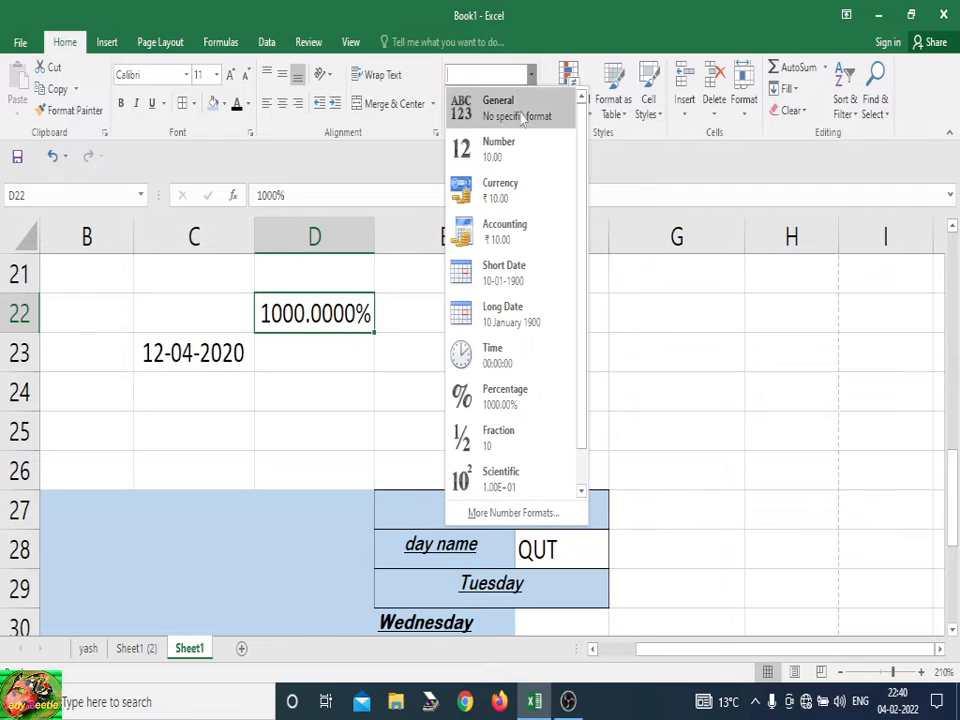
{"action": "left_click", "coordinate": [524, 155]}
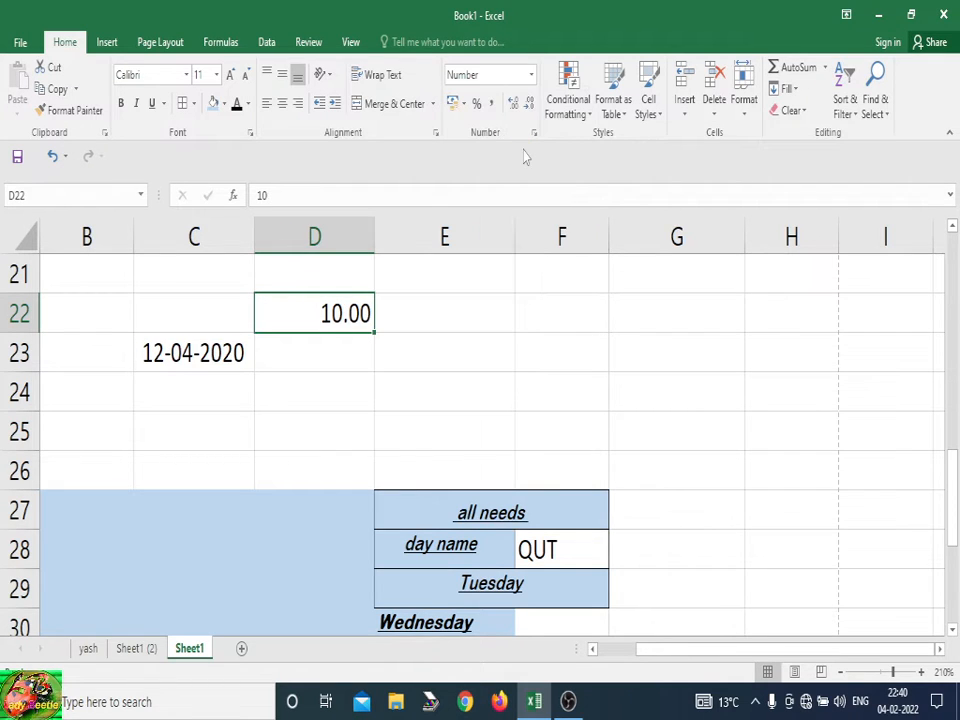
{"action": "left_click", "coordinate": [530, 106]}
{"action": "left_click", "coordinate": [530, 106]}
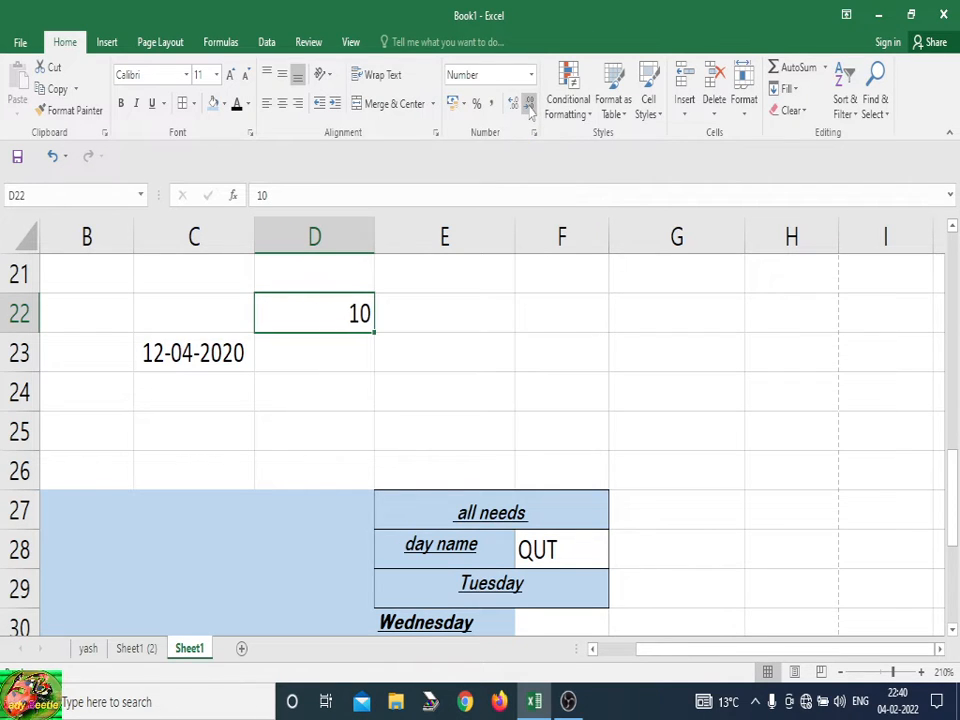
{"action": "left_click", "coordinate": [530, 76]}
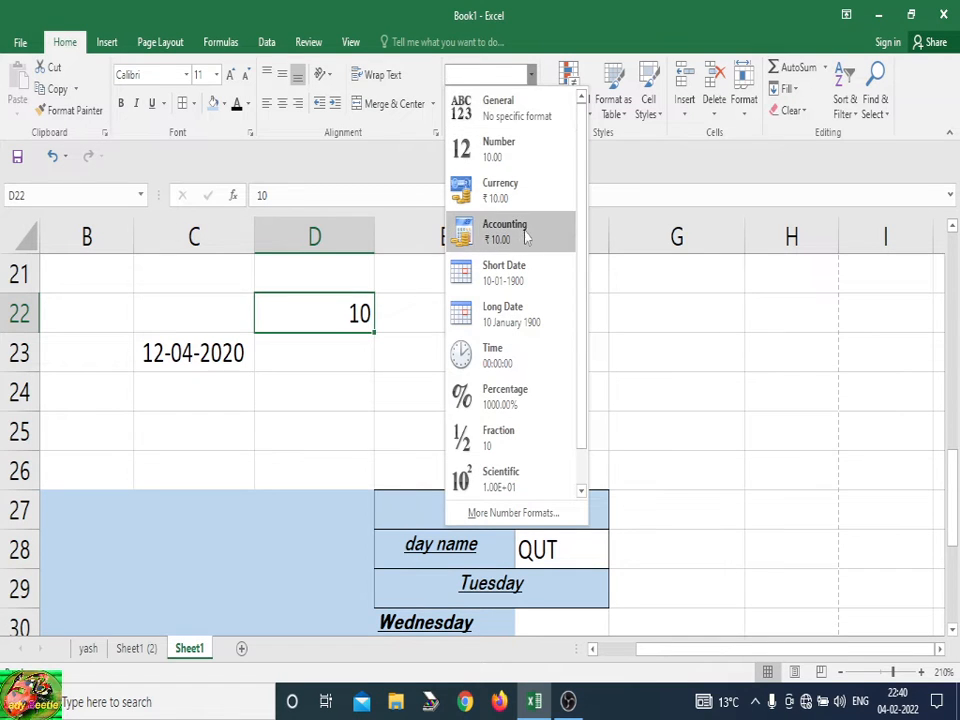
{"action": "left_click", "coordinate": [545, 198]}
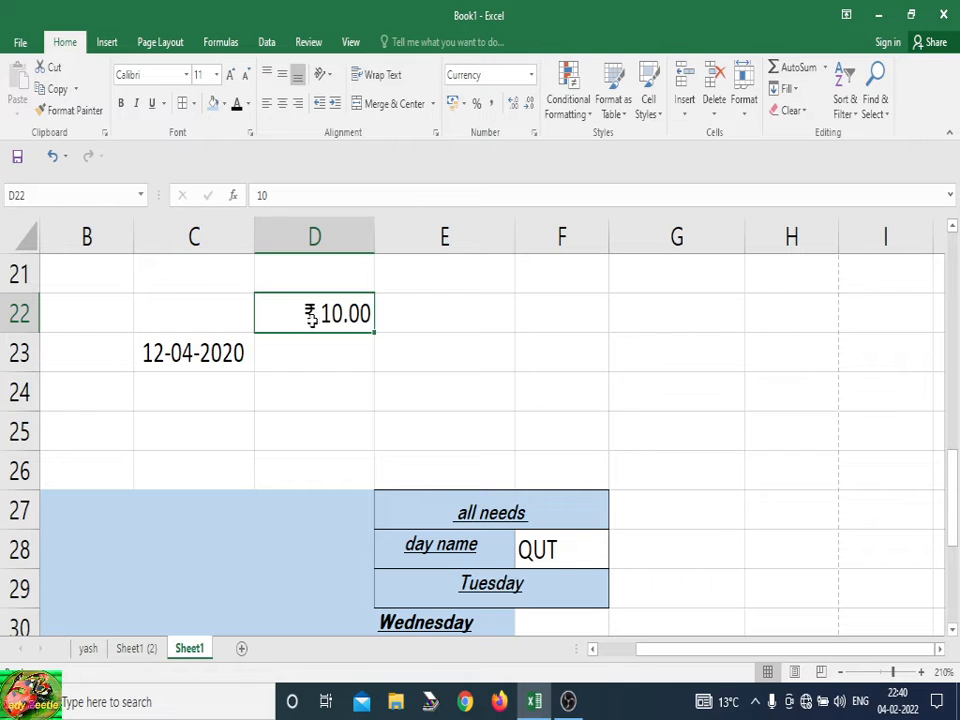
- Apply the Short Date format to cell D22 and switch it to the Long Date format
{"action": "left_click", "coordinate": [530, 77]}
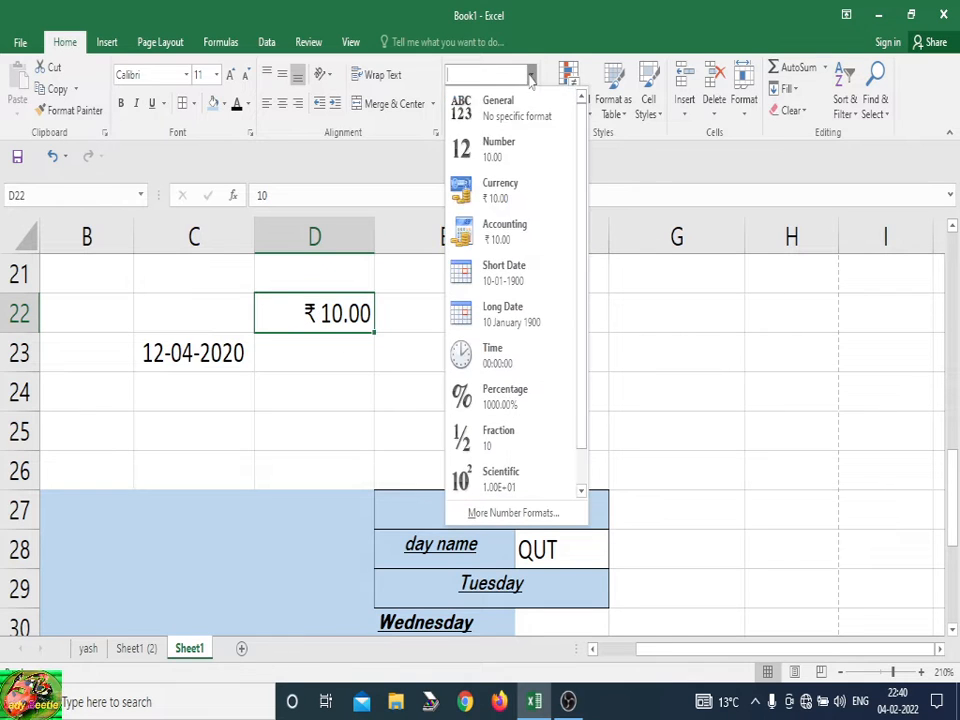
{"action": "left_click", "coordinate": [531, 287]}
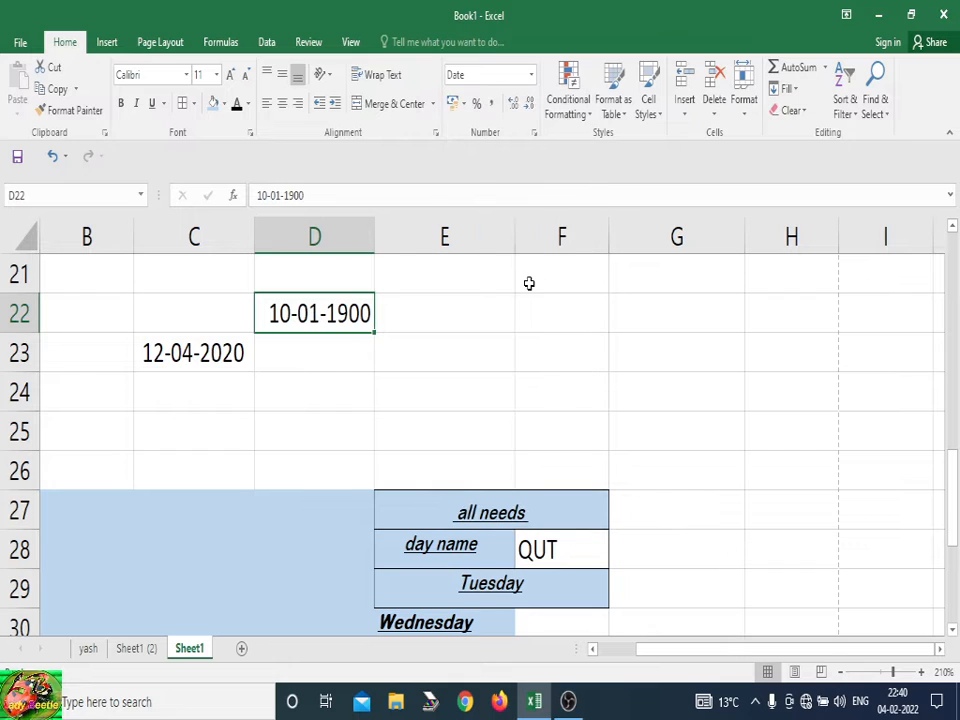
{"action": "left_click", "coordinate": [530, 75]}
{"action": "left_click", "coordinate": [497, 317]}
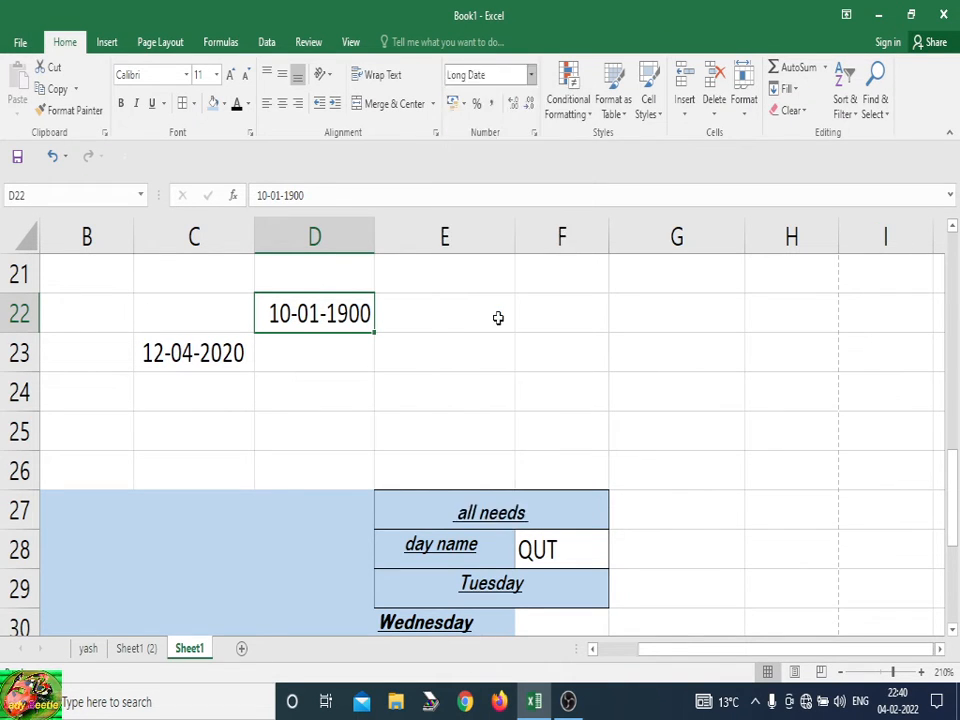
{"action": "left_click", "coordinate": [533, 79]}
{"action": "left_click", "coordinate": [533, 79]}
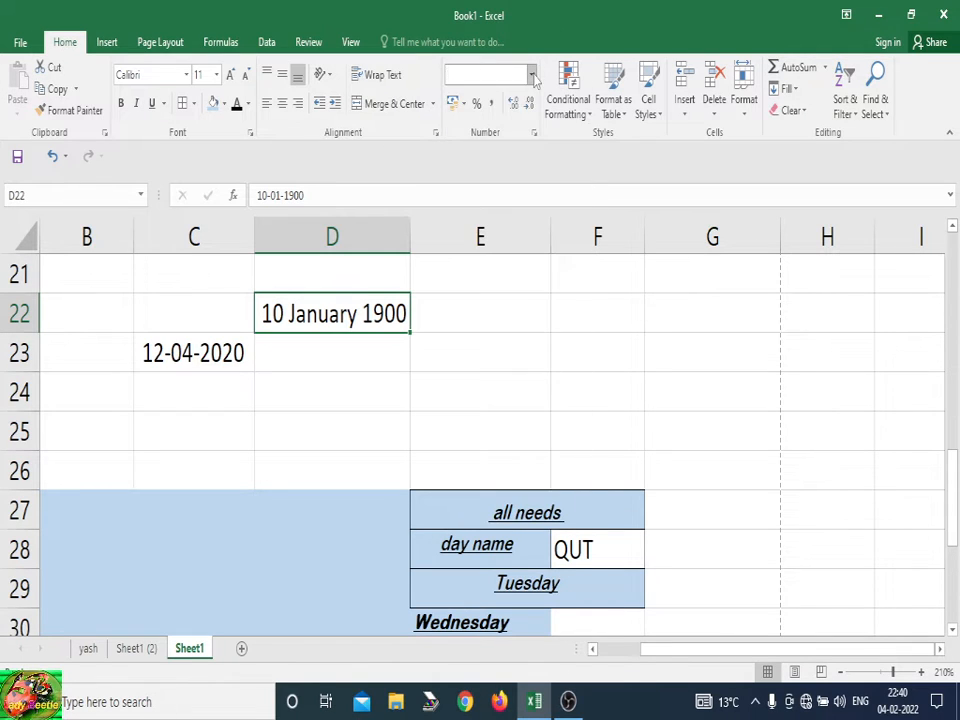
- Apply the ₹ English (India) accounting format to cell D22 and change it to Percent Style
{"action": "left_click", "coordinate": [463, 104]}
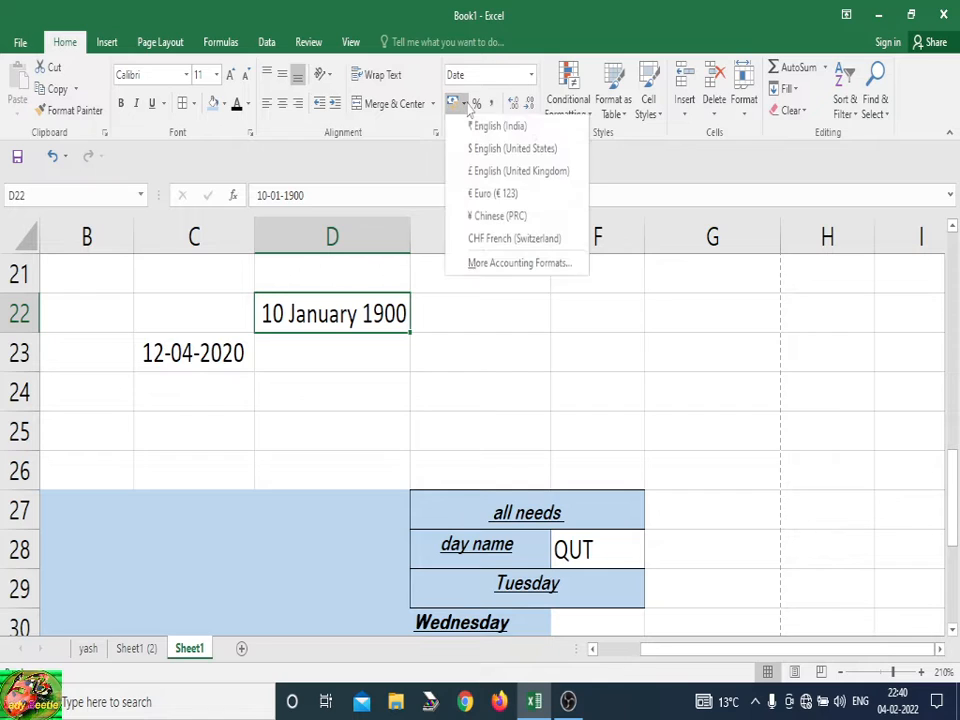
{"action": "left_click", "coordinate": [488, 128]}
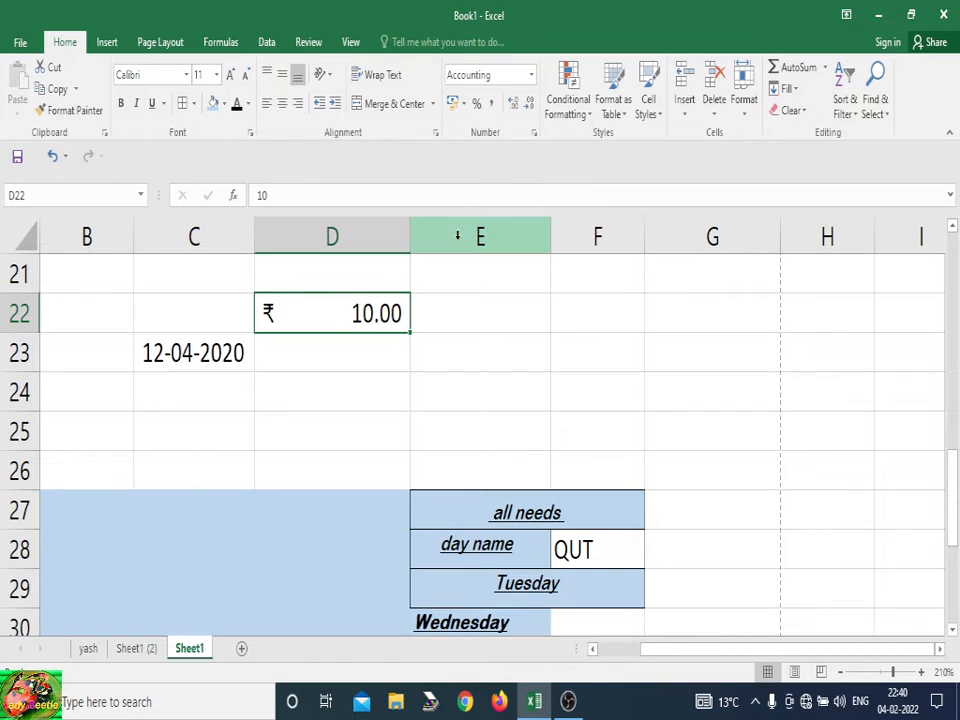
{"action": "left_click", "coordinate": [478, 104]}
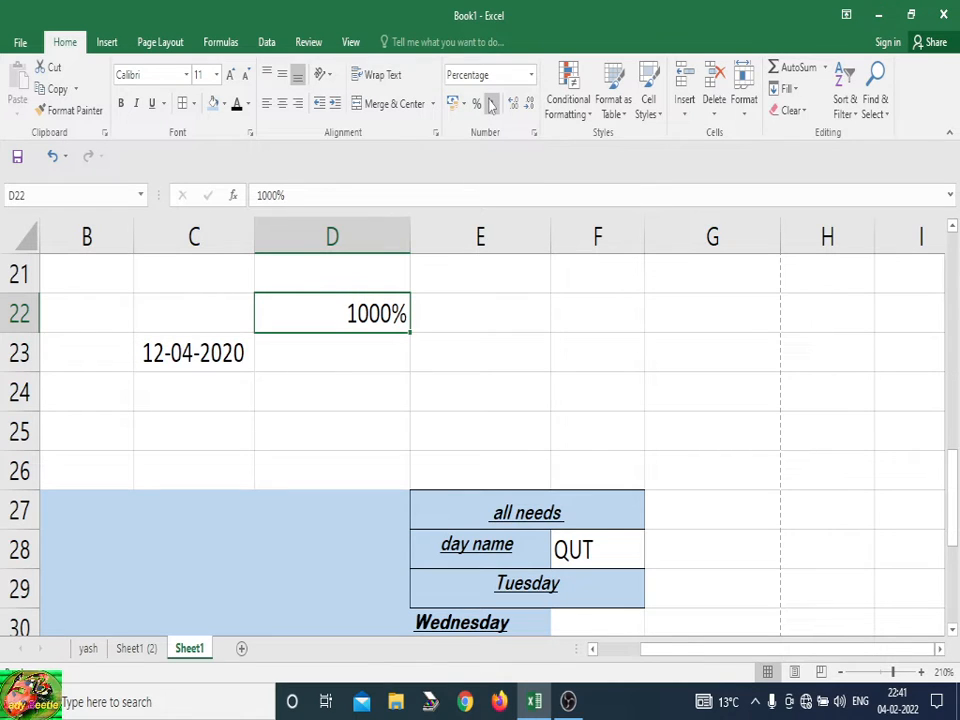
- Apply the Comma Style to cell D22 and look through its Format Cells settings from Number to Protection
{"action": "left_click", "coordinate": [491, 105]}
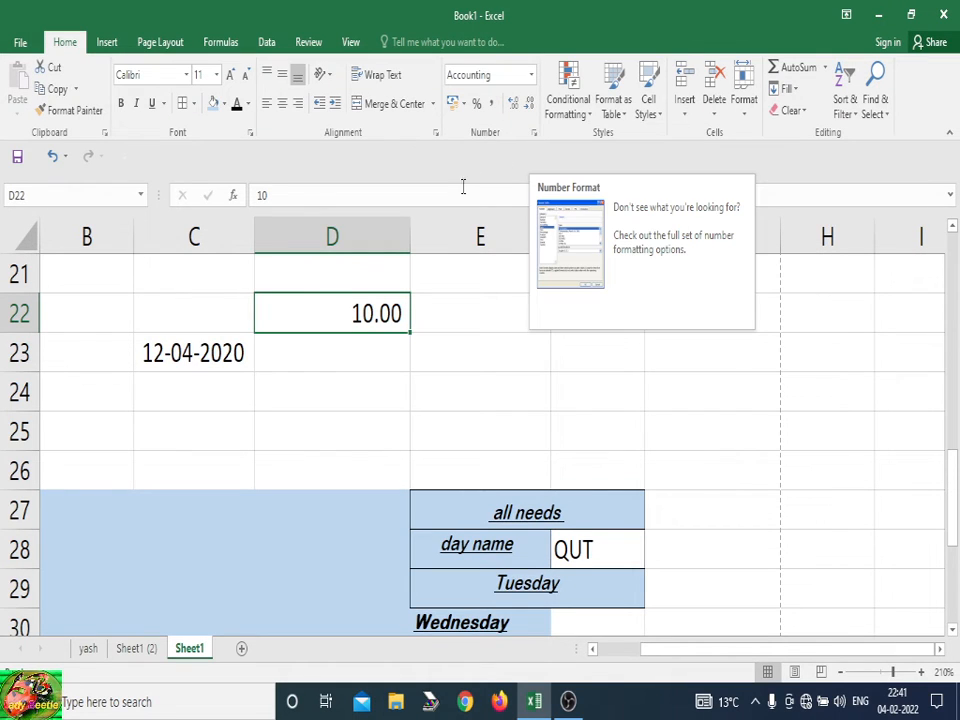
{"action": "left_click", "coordinate": [533, 138]}
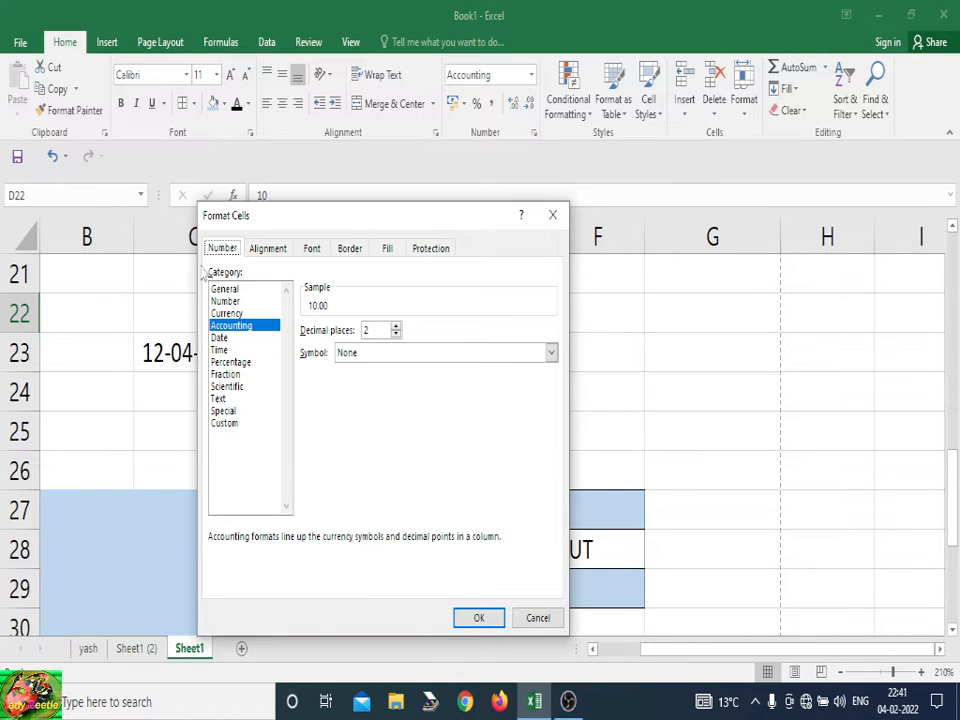
{"action": "left_click", "coordinate": [272, 250]}
{"action": "left_click", "coordinate": [310, 249]}
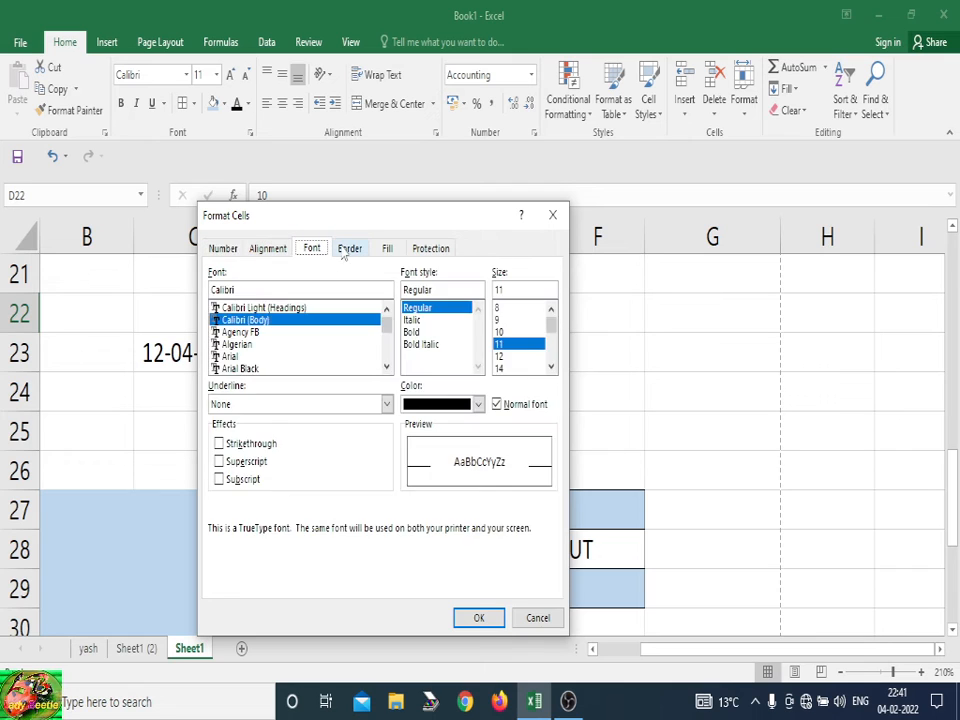
{"action": "left_click", "coordinate": [349, 249]}
{"action": "left_click", "coordinate": [388, 250]}
{"action": "left_click", "coordinate": [431, 249]}
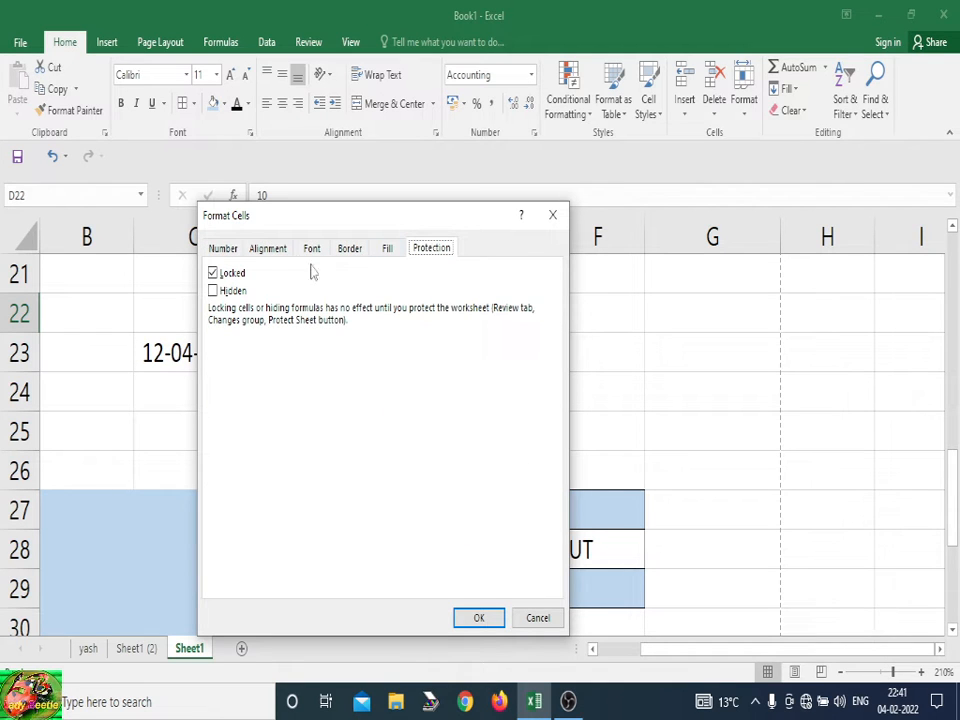
{"action": "left_click", "coordinate": [222, 249]}
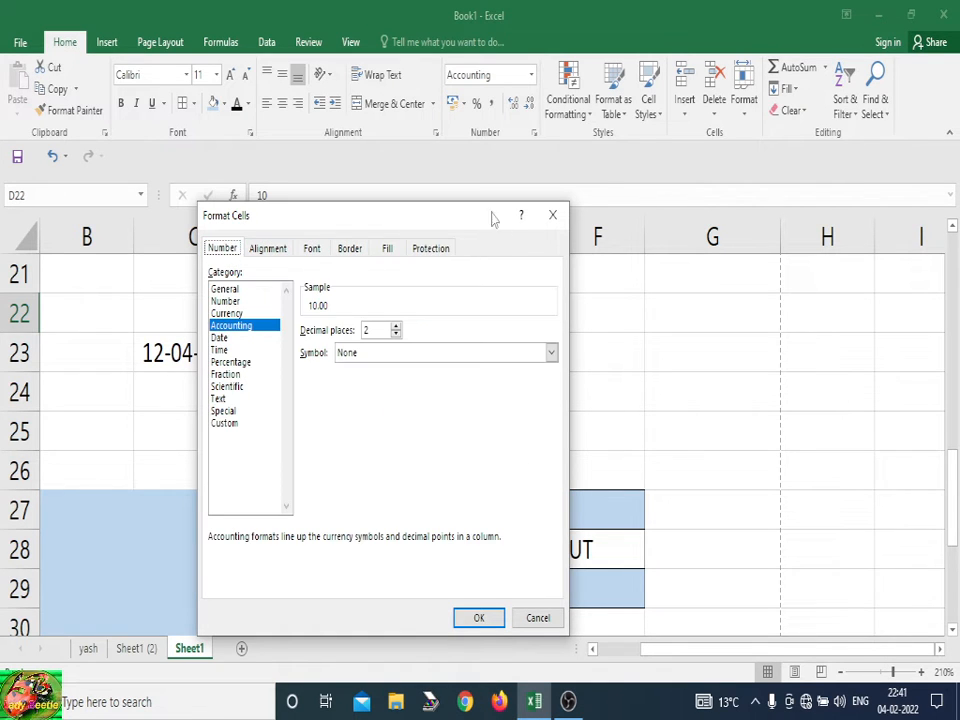
{"action": "left_click", "coordinate": [553, 216]}
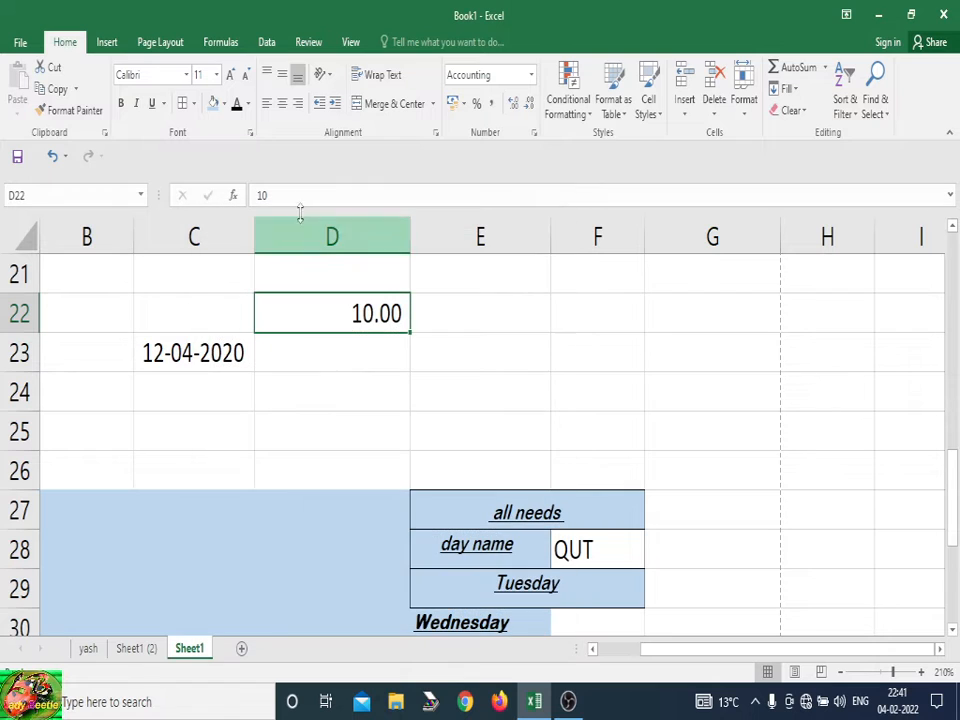
- Examine the Font, Alignment and Number settings of cell D22 in turn without changing them
{"action": "left_click", "coordinate": [250, 134]}
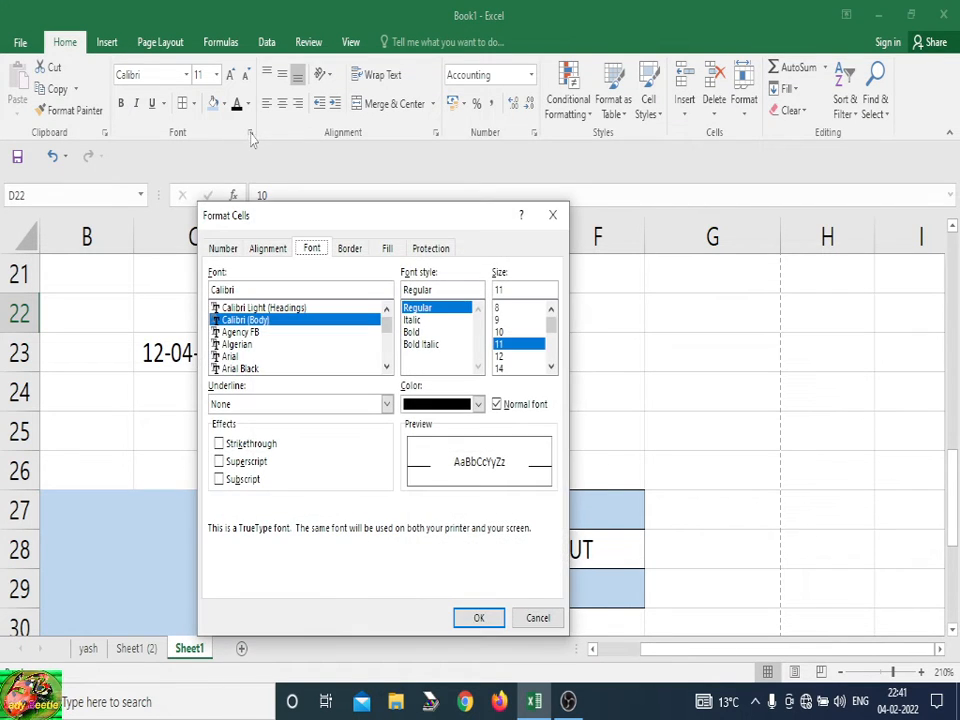
{"action": "left_click", "coordinate": [553, 216]}
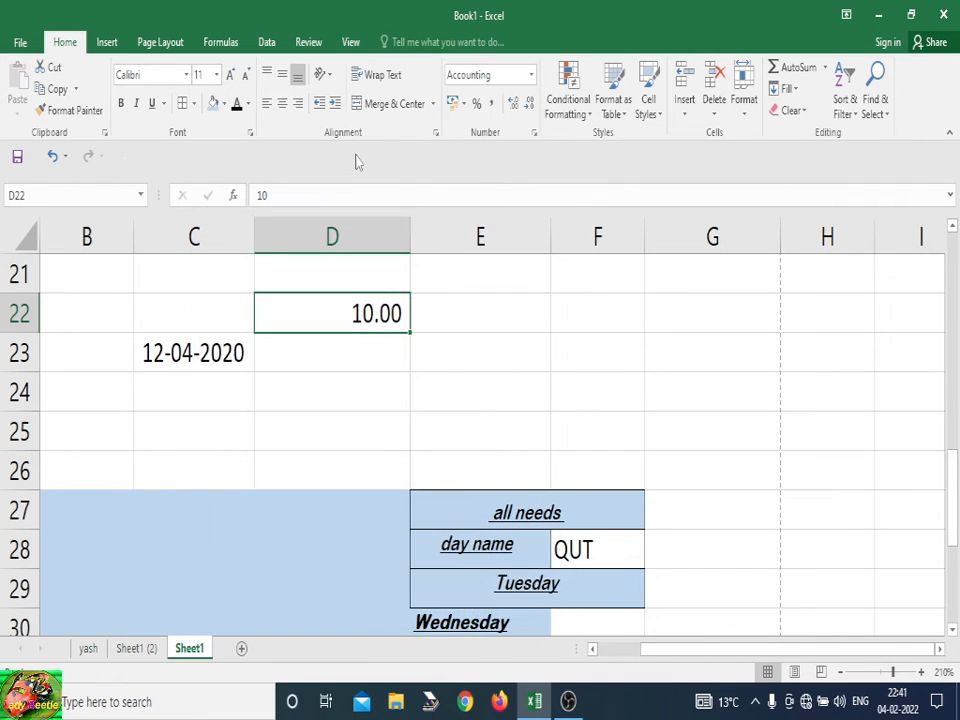
{"action": "left_click", "coordinate": [436, 133]}
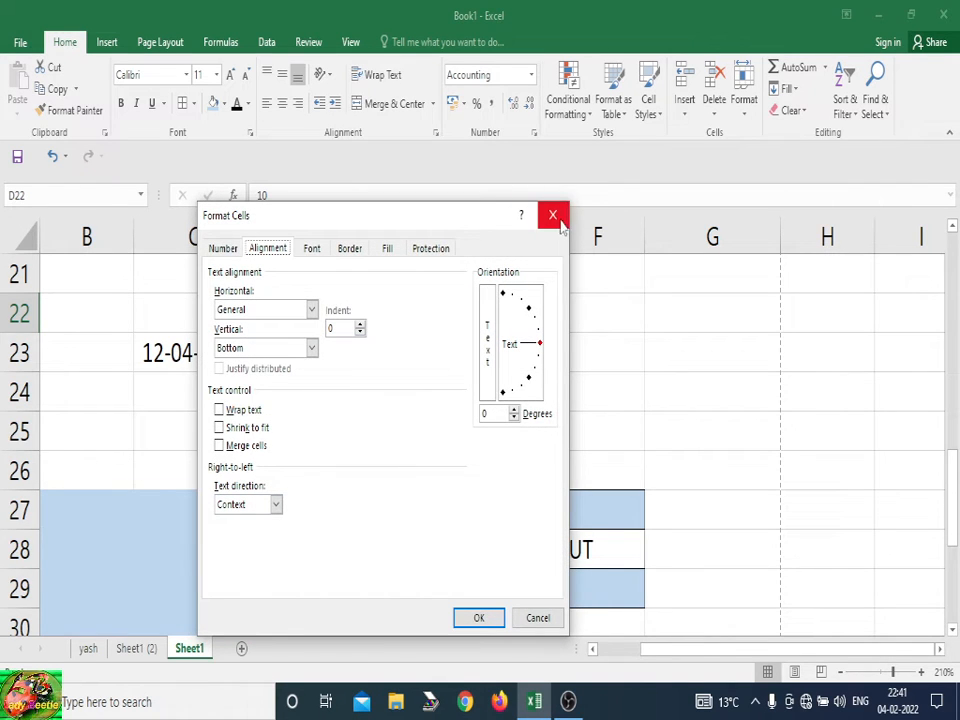
{"action": "left_click", "coordinate": [553, 216]}
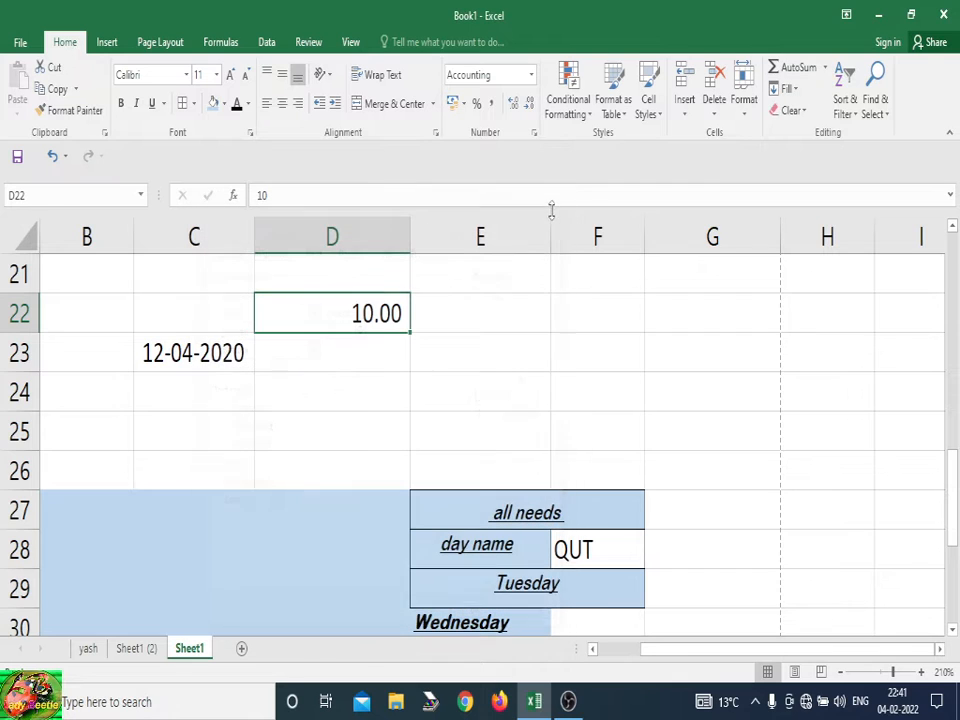
{"action": "left_click", "coordinate": [534, 133]}
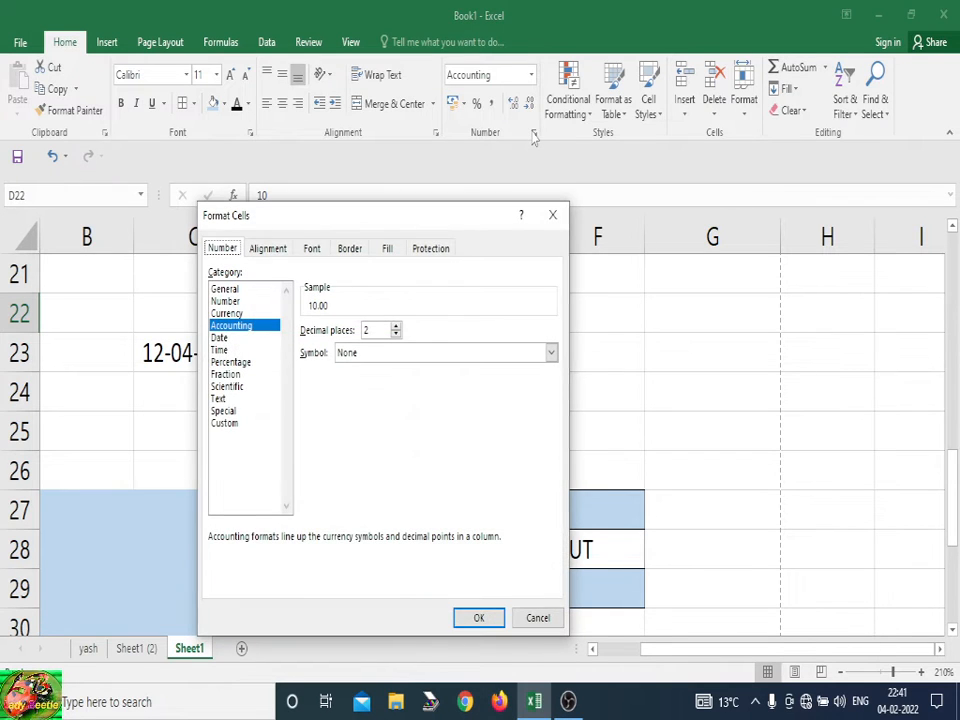
{"action": "left_click", "coordinate": [262, 249]}
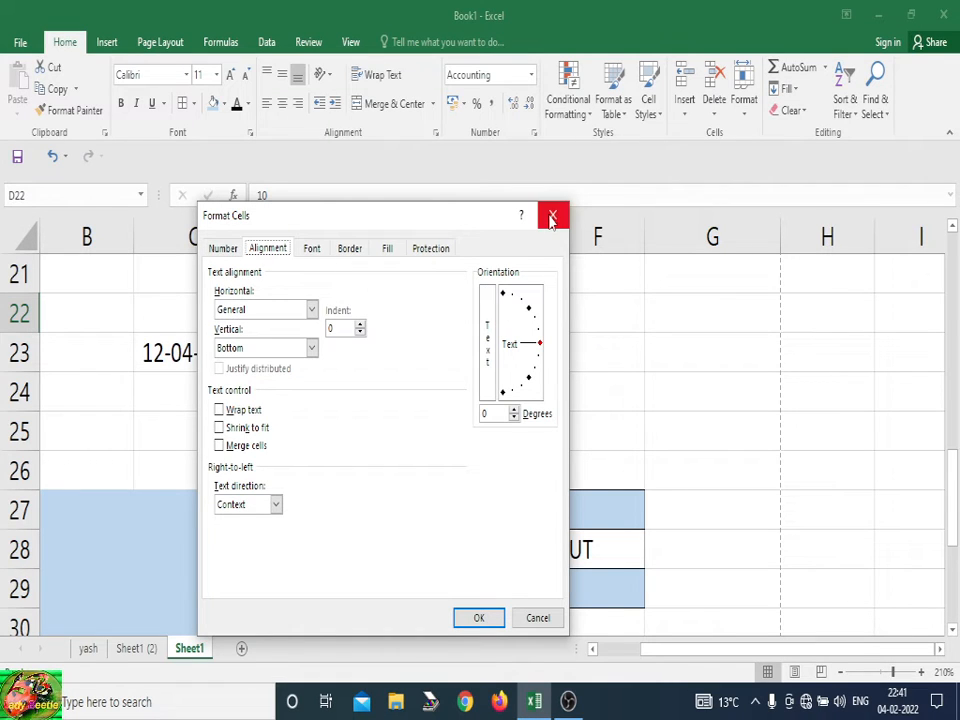
{"action": "left_click", "coordinate": [552, 218]}
- Rotate the "all needs" text in merged cell E27 so that it slants upward
{"action": "left_click", "coordinate": [502, 506]}
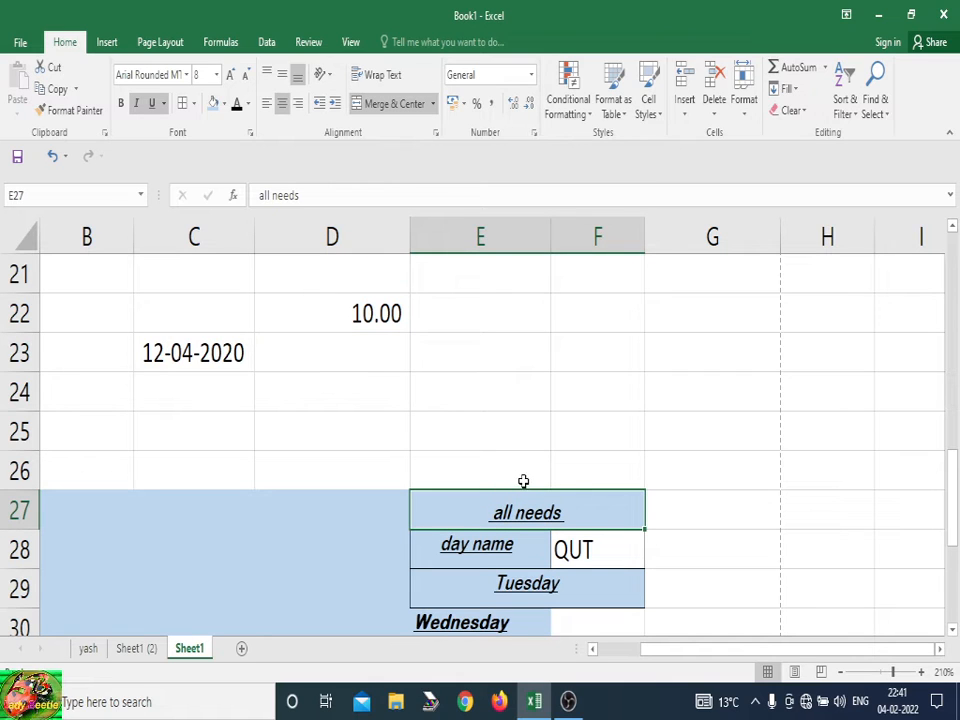
{"action": "left_click", "coordinate": [536, 134]}
{"action": "left_click", "coordinate": [269, 248]}
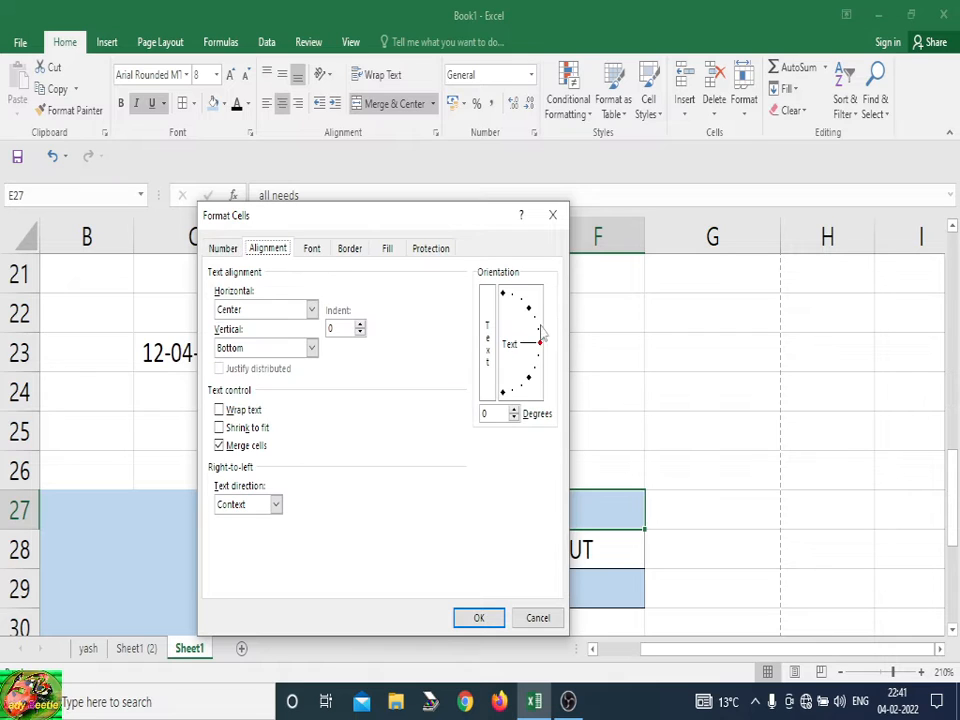
{"action": "left_click", "coordinate": [515, 410]}
{"action": "left_click", "coordinate": [515, 410]}
{"action": "left_click", "coordinate": [515, 410]}
{"action": "left_click", "coordinate": [514, 410]}
{"action": "left_click", "coordinate": [514, 410]}
{"action": "left_click", "coordinate": [514, 410]}
{"action": "left_click", "coordinate": [514, 410]}
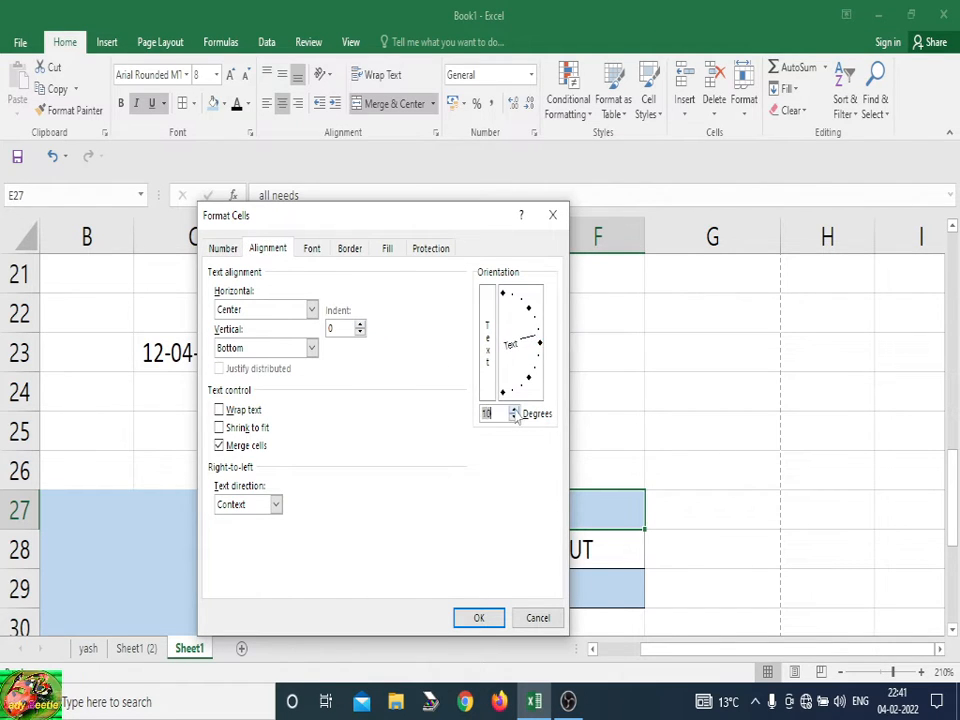
{"action": "left_click", "coordinate": [513, 410]}
{"action": "left_click", "coordinate": [513, 410]}
{"action": "left_click", "coordinate": [513, 410]}
{"action": "left_click", "coordinate": [514, 410]}
{"action": "left_click", "coordinate": [514, 410]}
{"action": "left_click", "coordinate": [514, 410]}
{"action": "left_click", "coordinate": [514, 410]}
{"action": "left_click", "coordinate": [482, 618]}
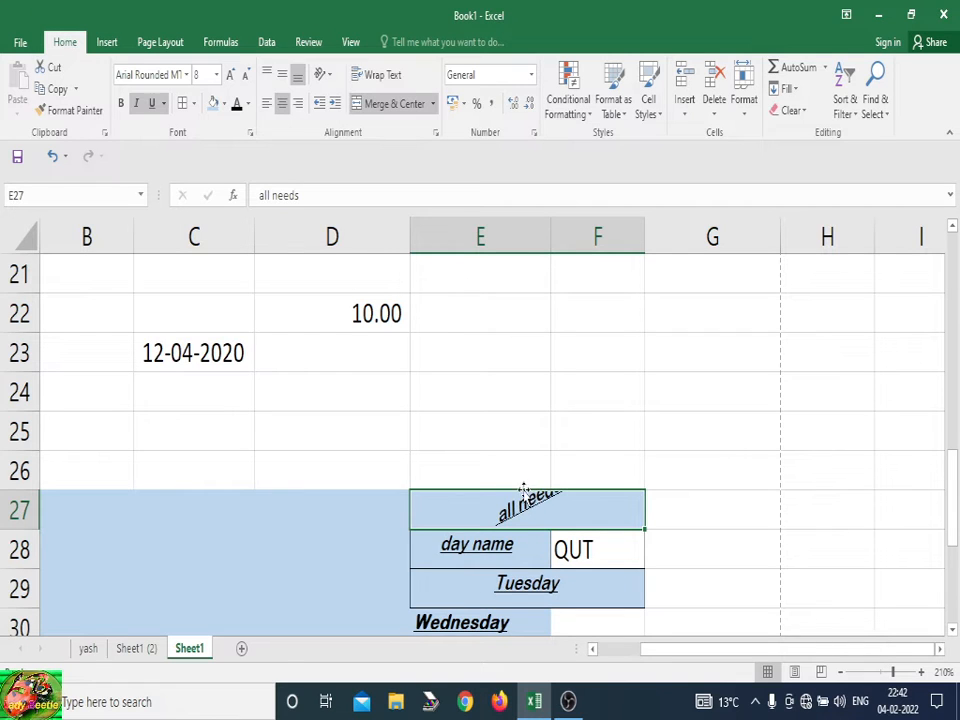
- Move the rotated "all needs" cell up to row 26 and return it to row 27
{"action": "left_click_drag", "start_coordinate": [524, 491], "coordinate": [467, 455]}
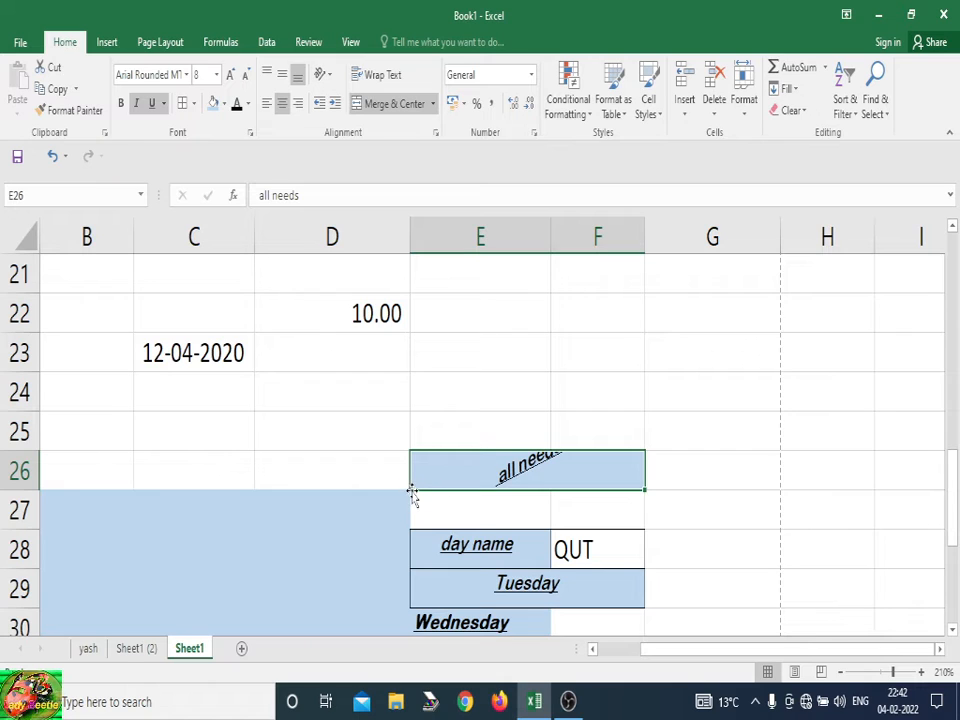
{"action": "left_click_drag", "start_coordinate": [414, 494], "coordinate": [430, 520]}
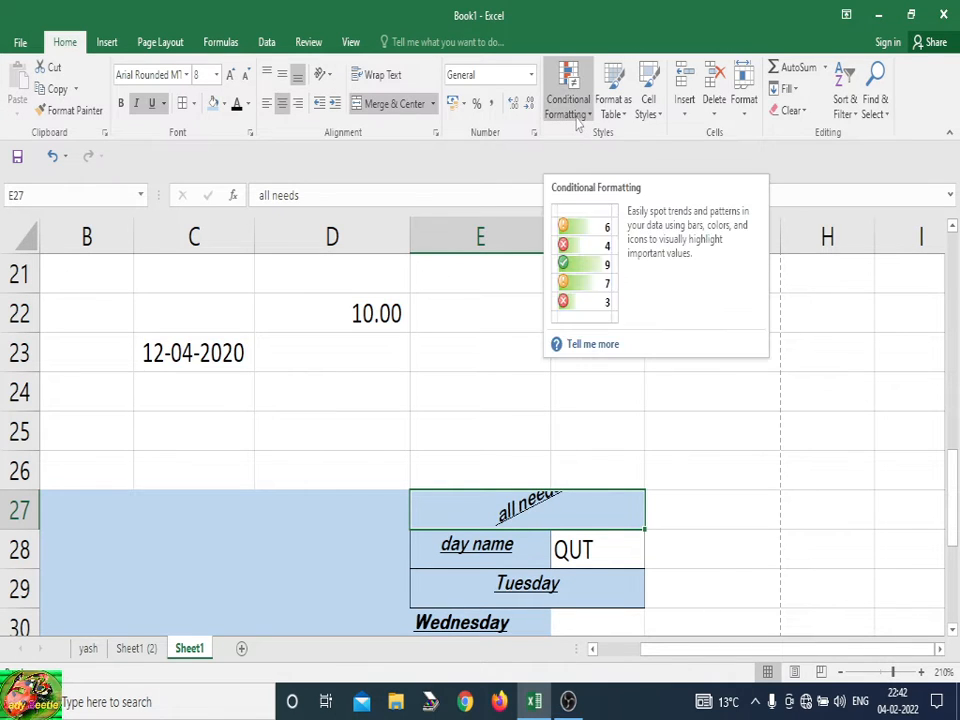
- Enter the numbers 1 to 4 in cells A1:A4 and fill the series down to 10 in A10
{"action": "left_click", "coordinate": [957, 380]}
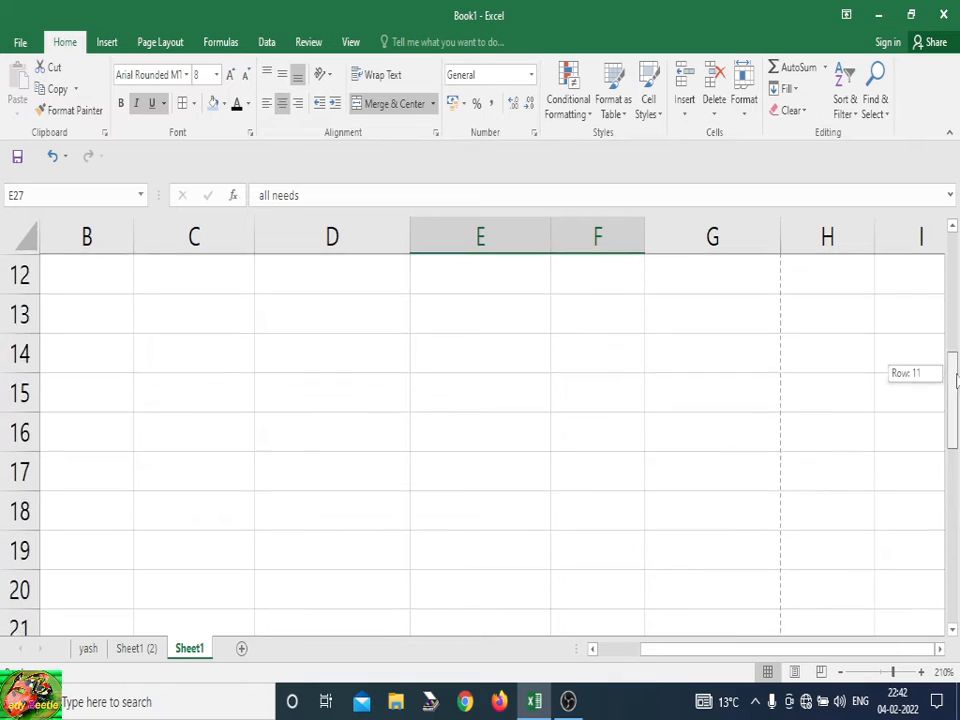
{"action": "left_click", "coordinate": [622, 650]}
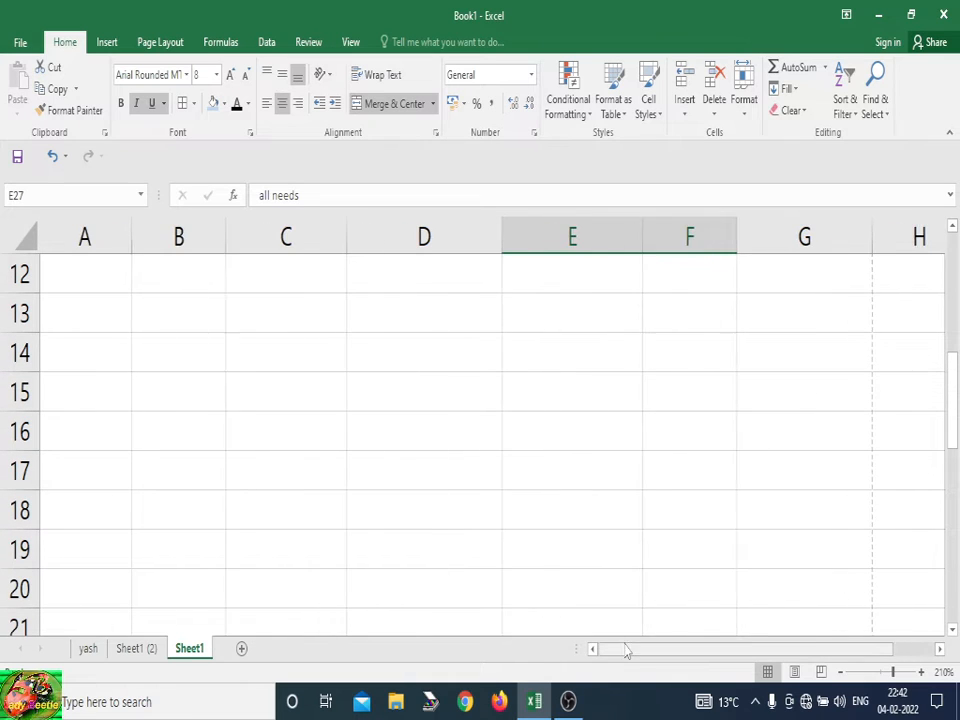
{"action": "left_click", "coordinate": [840, 671]}
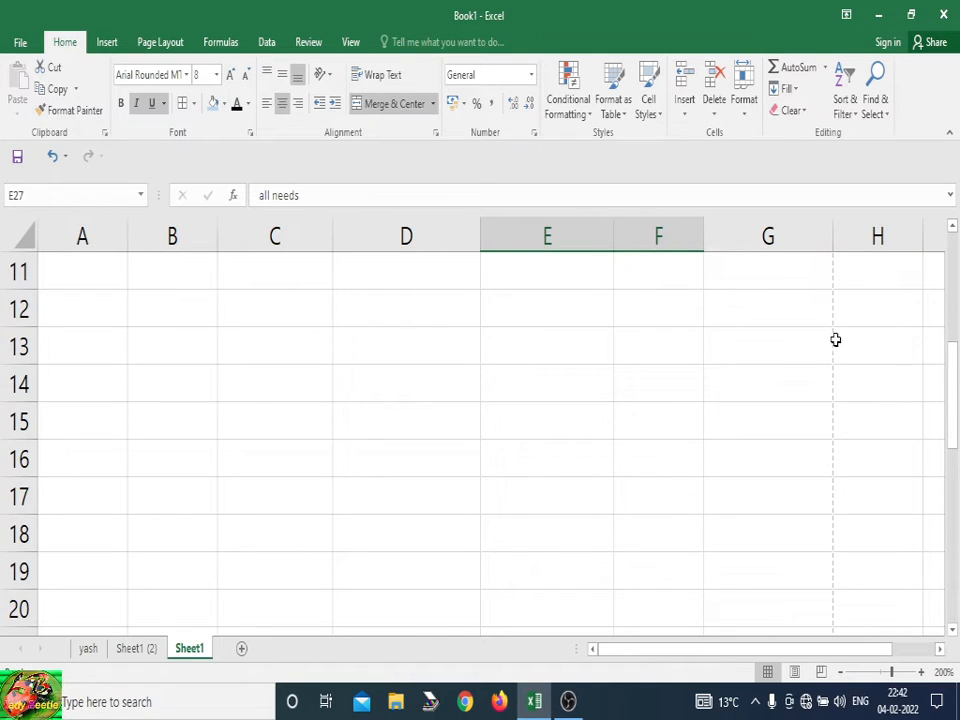
{"action": "left_click", "coordinate": [955, 260]}
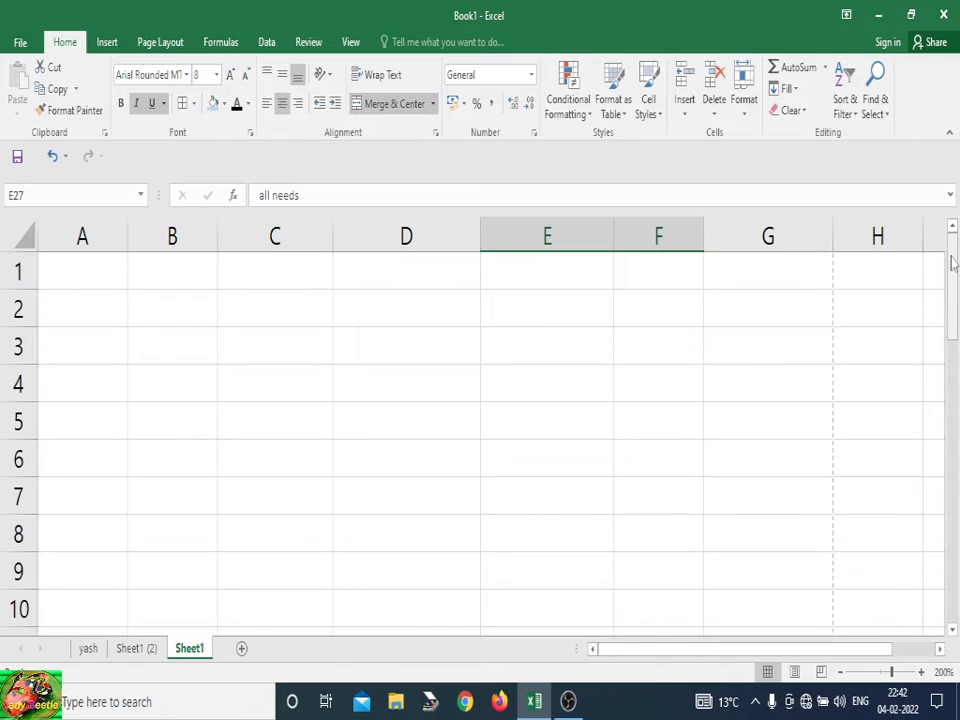
{"action": "left_click", "coordinate": [87, 268]}
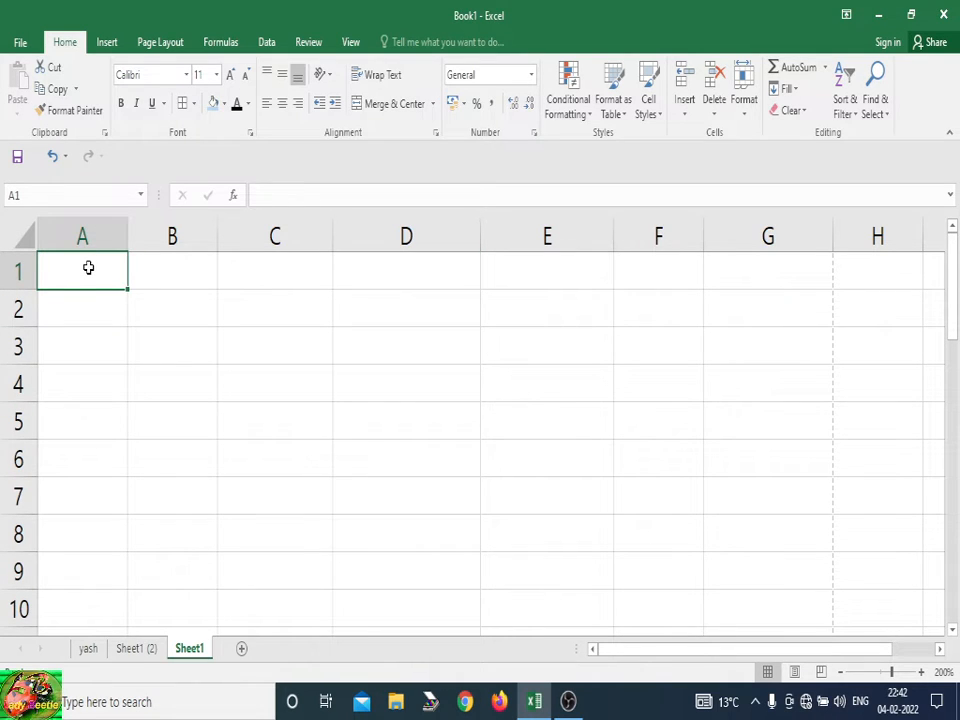
{"action": "type", "text": "1"}
{"action": "key", "text": "Return"}
{"action": "type", "text": "2"}
{"action": "key", "text": "Return"}
{"action": "type", "text": "3"}
{"action": "key", "text": "ctrl+Return"}
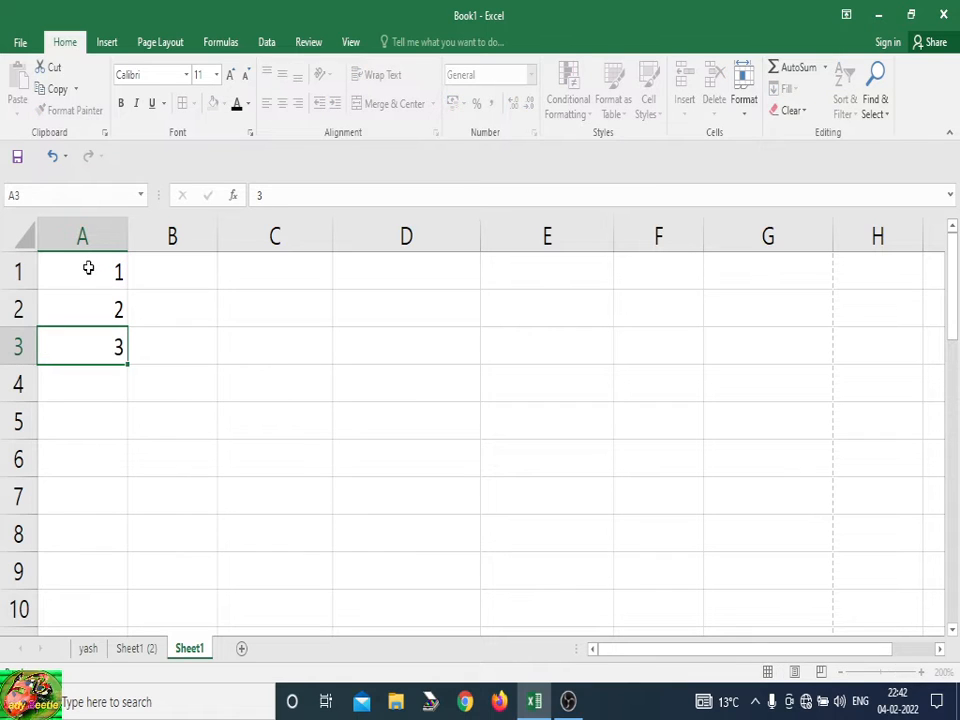
{"action": "key", "text": "Return"}
{"action": "type", "text": "4"}
{"action": "key", "text": "Return"}
{"action": "key", "text": "Right"}
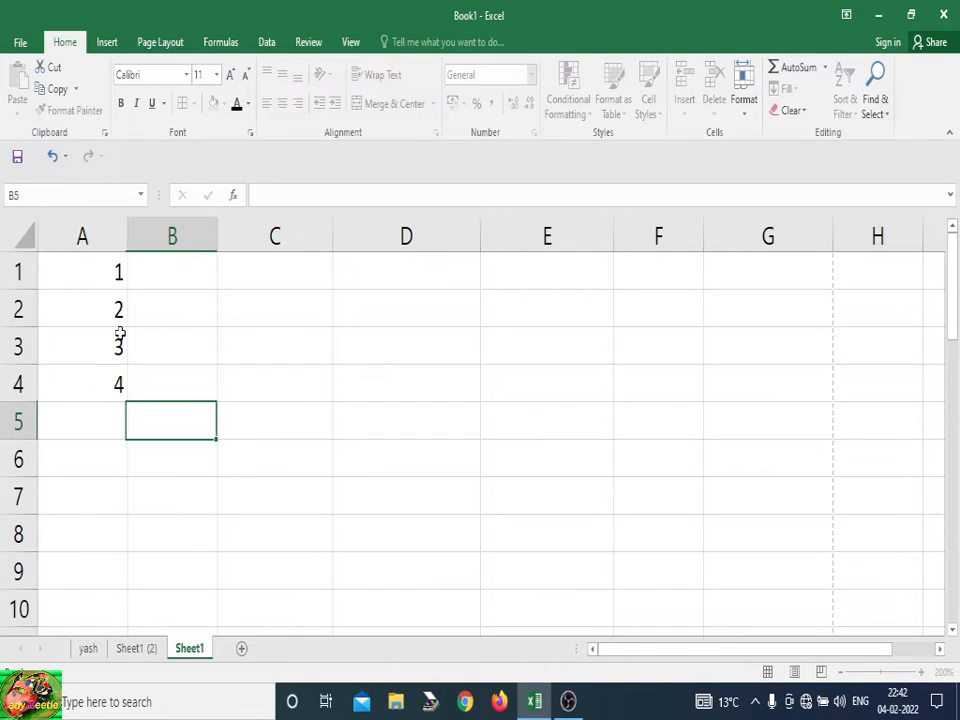
{"action": "left_click_drag", "start_coordinate": [113, 270], "coordinate": [120, 609]}
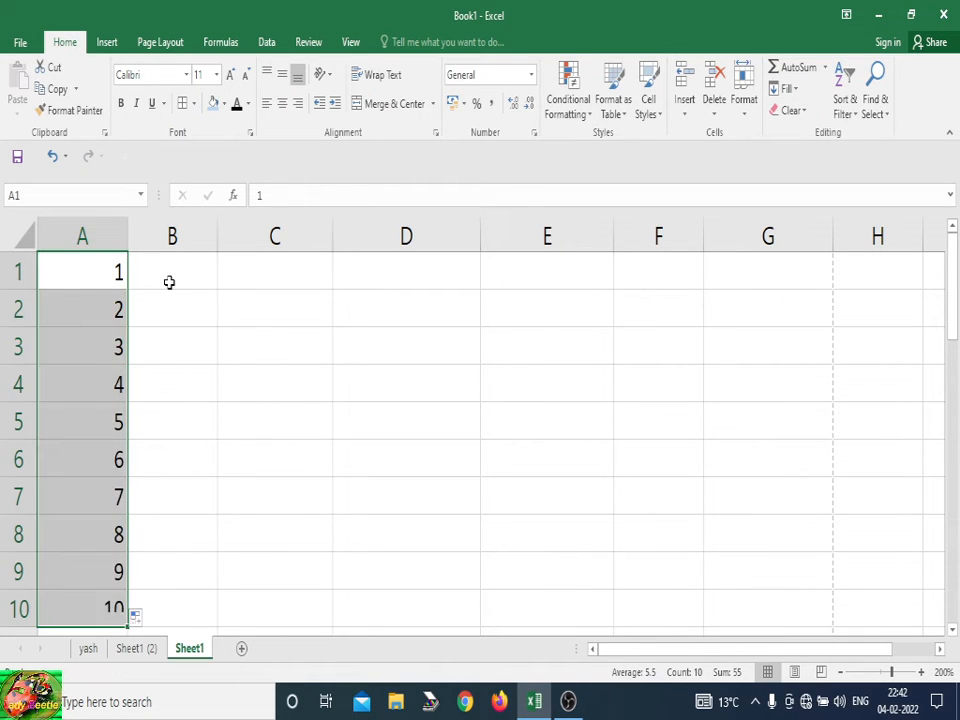
- Enter the numbers 11 to 14 in cells B1:B4 and fill the series down to 20 in B10
{"action": "left_click", "coordinate": [169, 279]}
{"action": "type", "text": "11"}
{"action": "key", "text": "Return"}
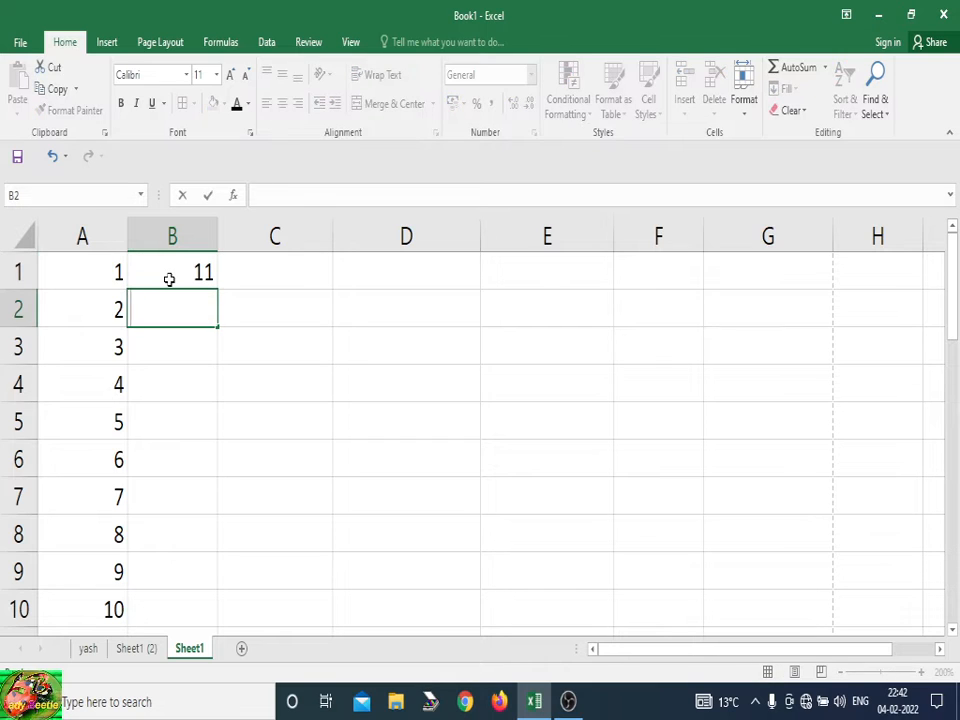
{"action": "type", "text": "12"}
{"action": "key", "text": "Return"}
{"action": "type", "text": "13"}
{"action": "key", "text": "Return"}
{"action": "type", "text": "1"}
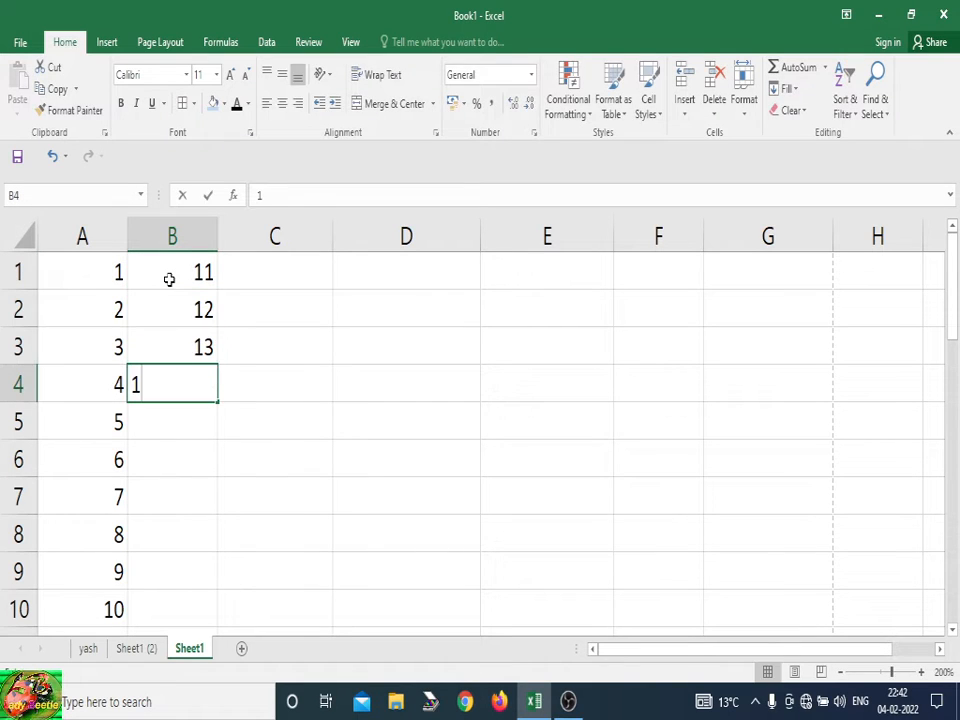
{"action": "type", "text": "4"}
{"action": "key", "text": "Return"}
{"action": "left_click_drag", "start_coordinate": [169, 279], "coordinate": [203, 605]}
- Extend the number series in A1:B10 across to column G, ending with 70 in G10
{"action": "left_click_drag", "start_coordinate": [113, 272], "coordinate": [828, 625]}
{"action": "left_click", "coordinate": [866, 463]}
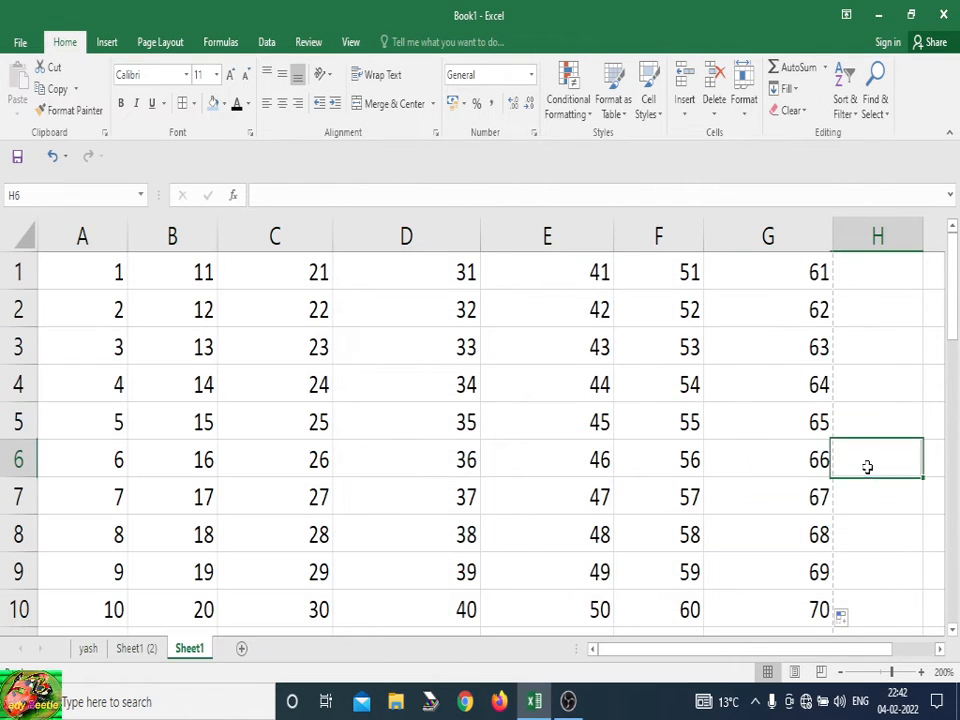
{"action": "left_click", "coordinate": [841, 672]}
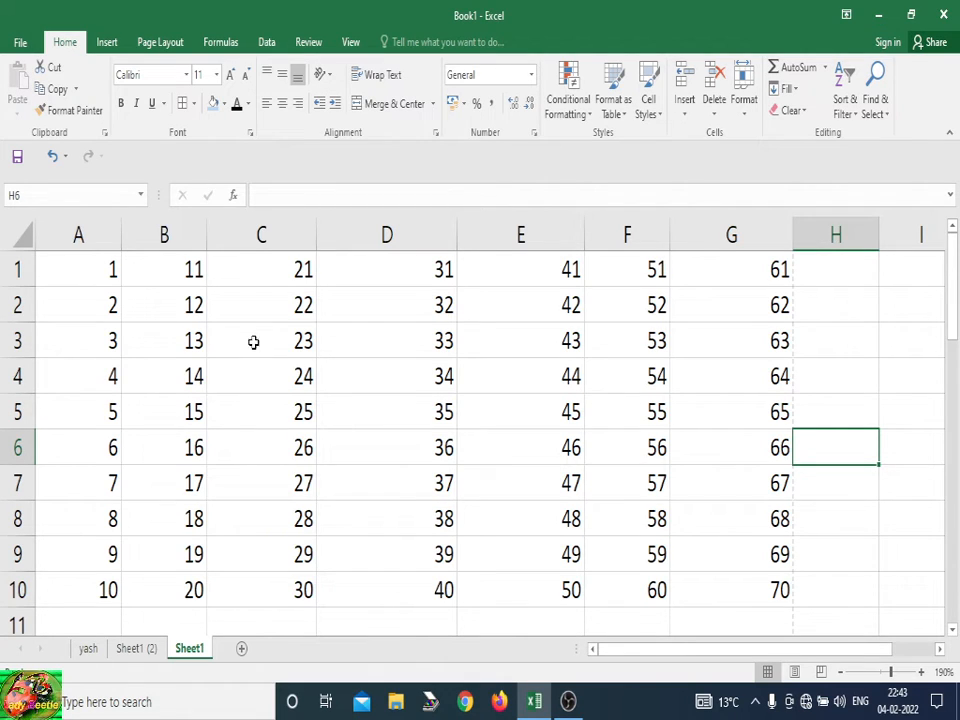
{"action": "left_click", "coordinate": [568, 95]}
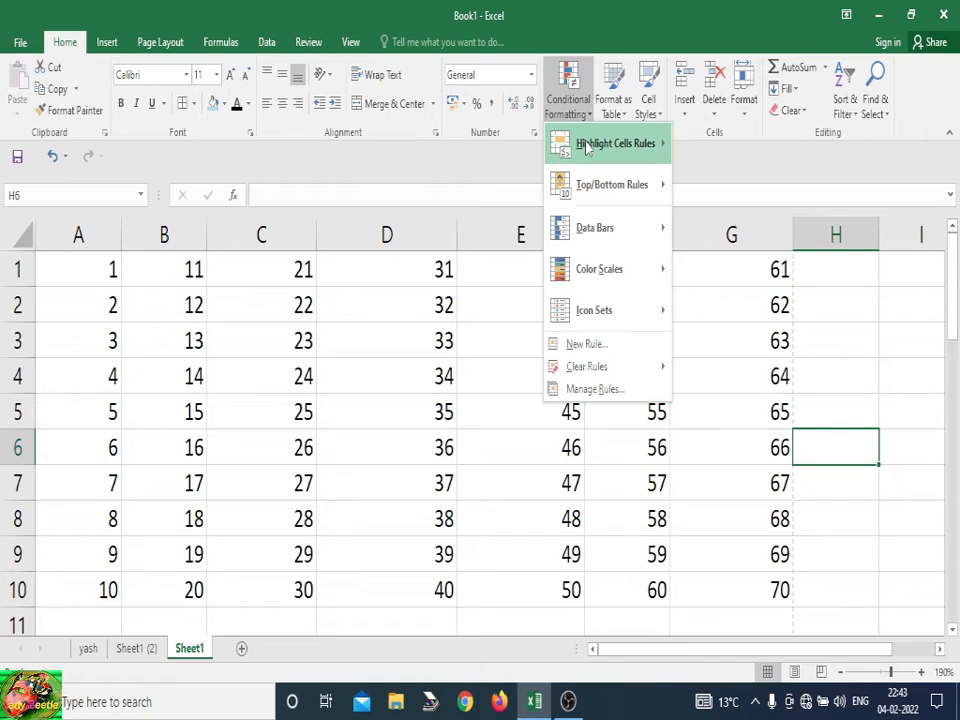
{"action": "mouse_move", "coordinate": [587, 148]}
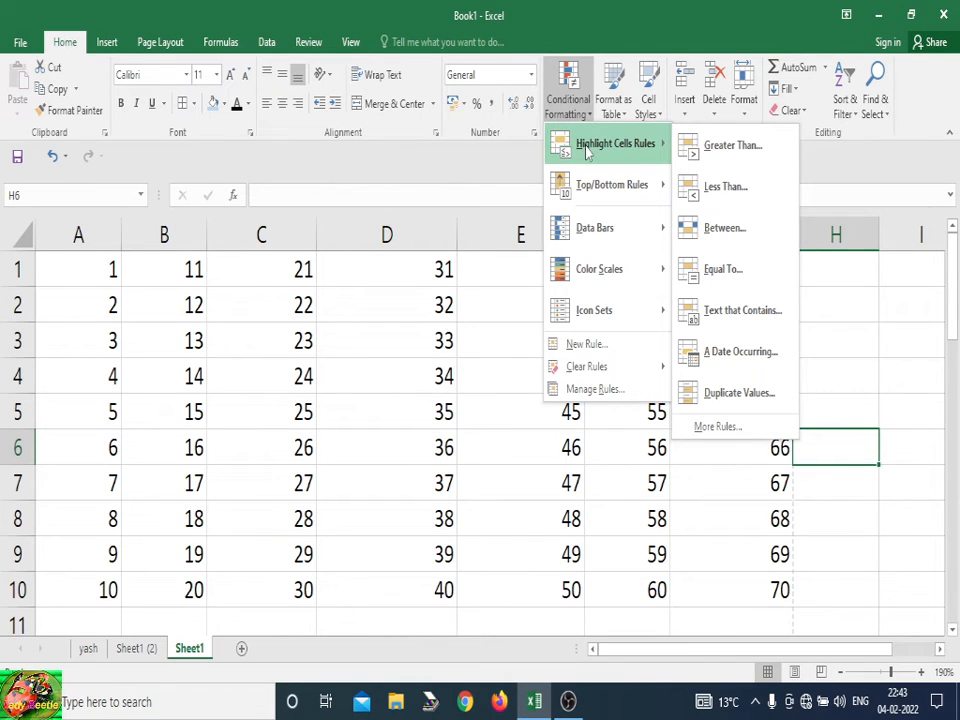
{"action": "left_click", "coordinate": [700, 150]}
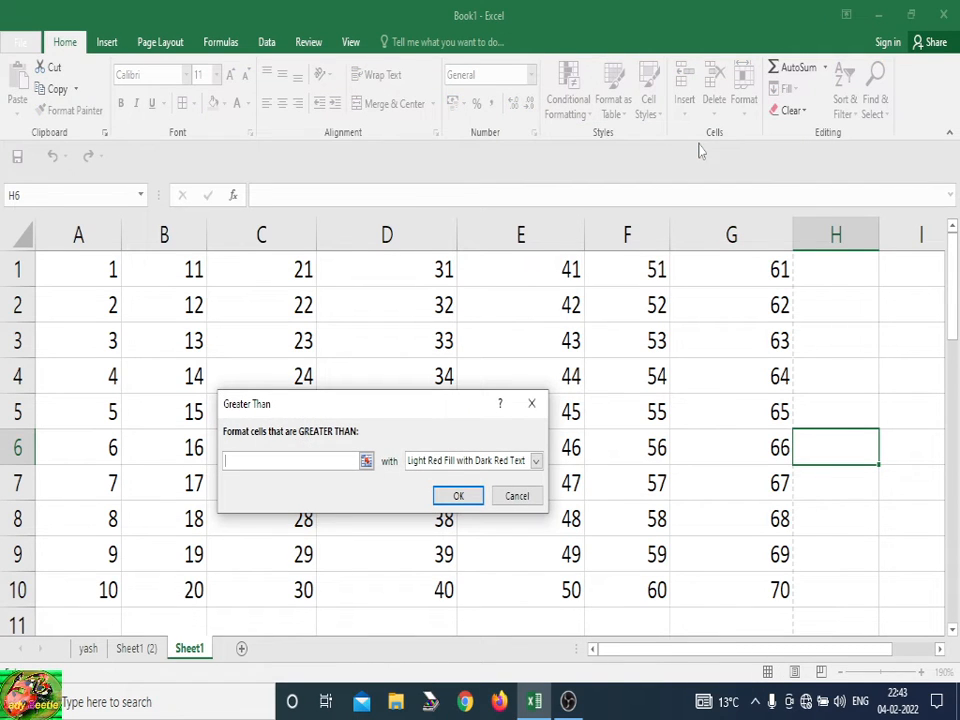
{"action": "type", "text": "20"}
{"action": "left_click", "coordinate": [829, 479]}
{"action": "left_click", "coordinate": [503, 500]}
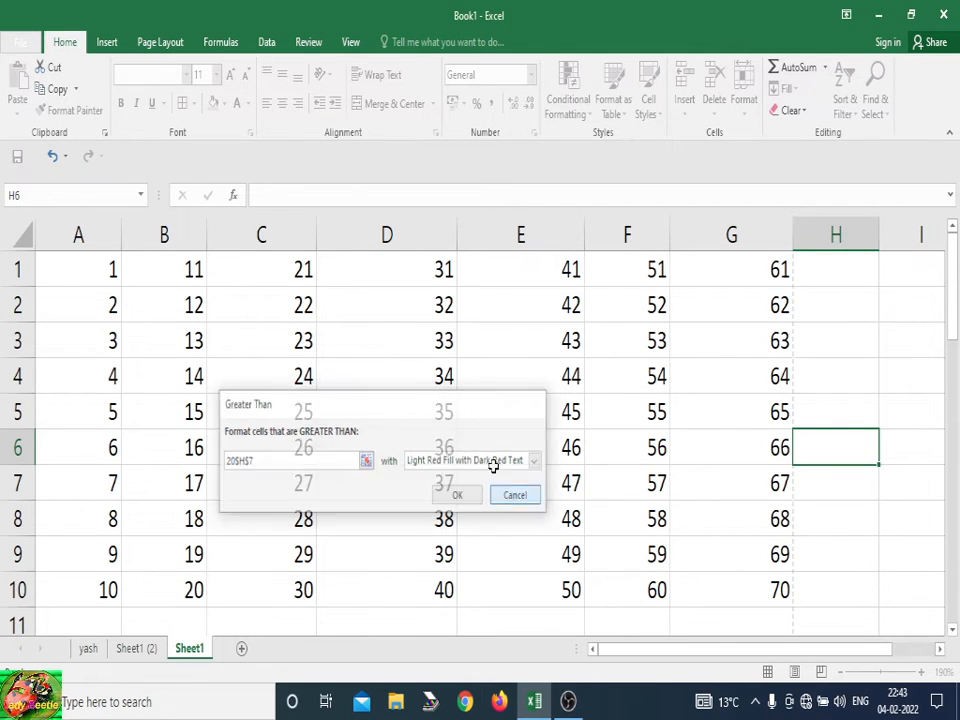
- Highlight the cells in A1:G10 that are greater than 30 with Light Red Fill with Dark Red Text
{"action": "left_click", "coordinate": [110, 270]}
{"action": "left_click_drag", "start_coordinate": [110, 270], "coordinate": [782, 485]}
{"action": "left_click", "coordinate": [568, 95]}
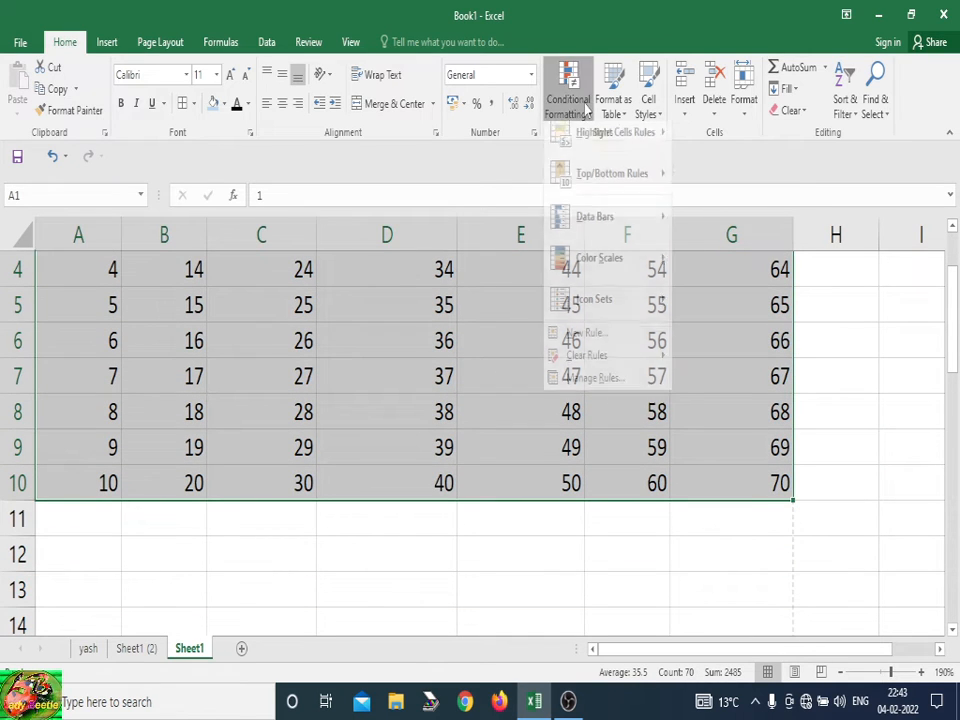
{"action": "mouse_move", "coordinate": [604, 152]}
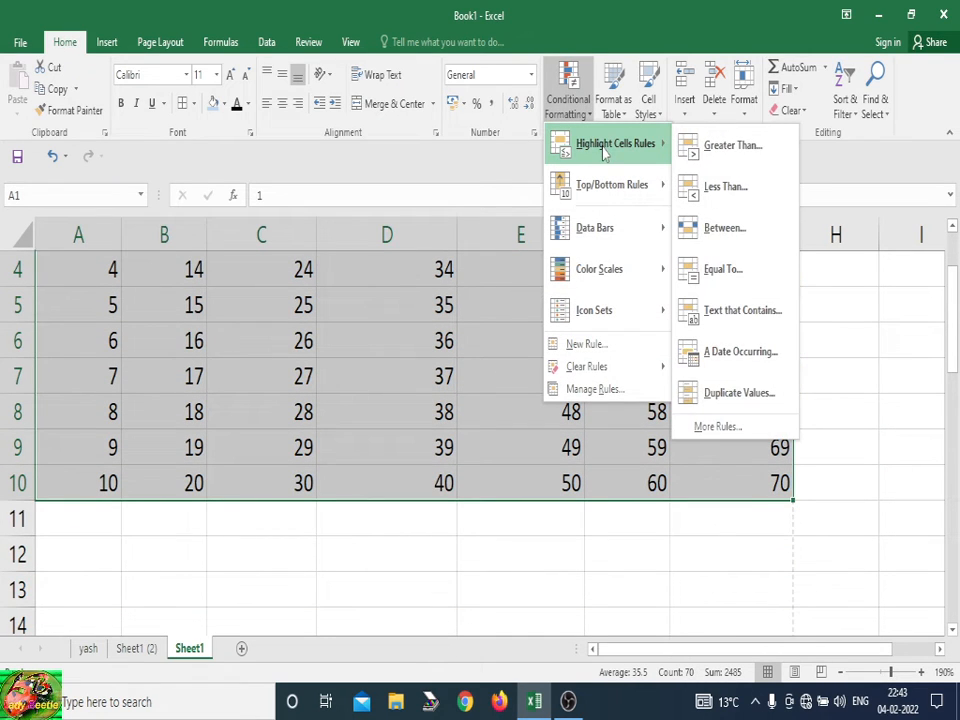
{"action": "left_click", "coordinate": [730, 148]}
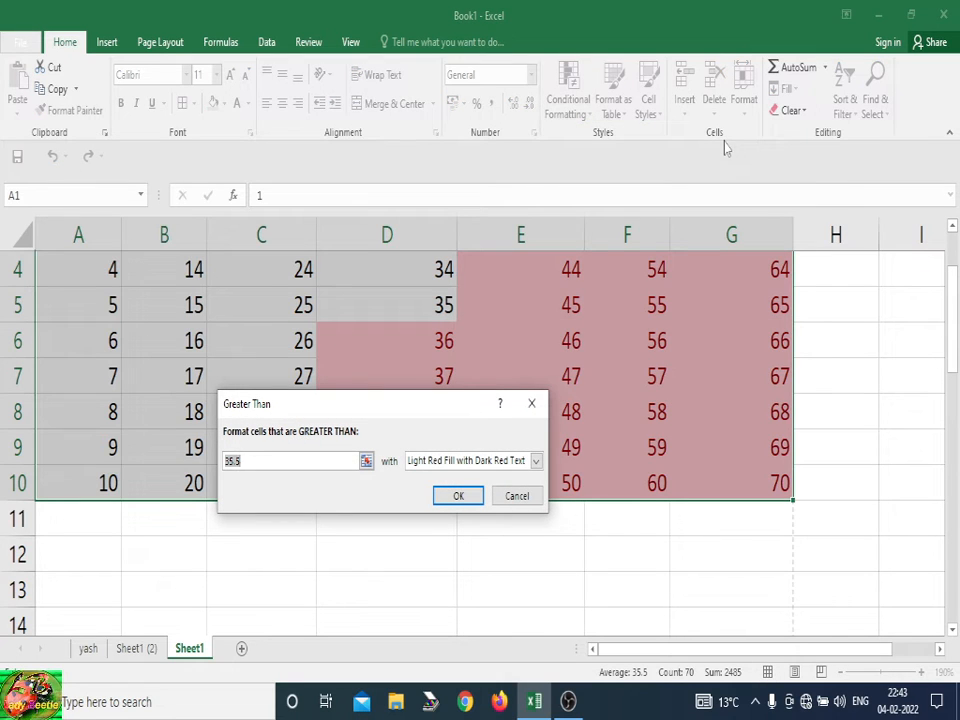
{"action": "key", "text": "BackSpace"}
{"action": "type", "text": "30"}
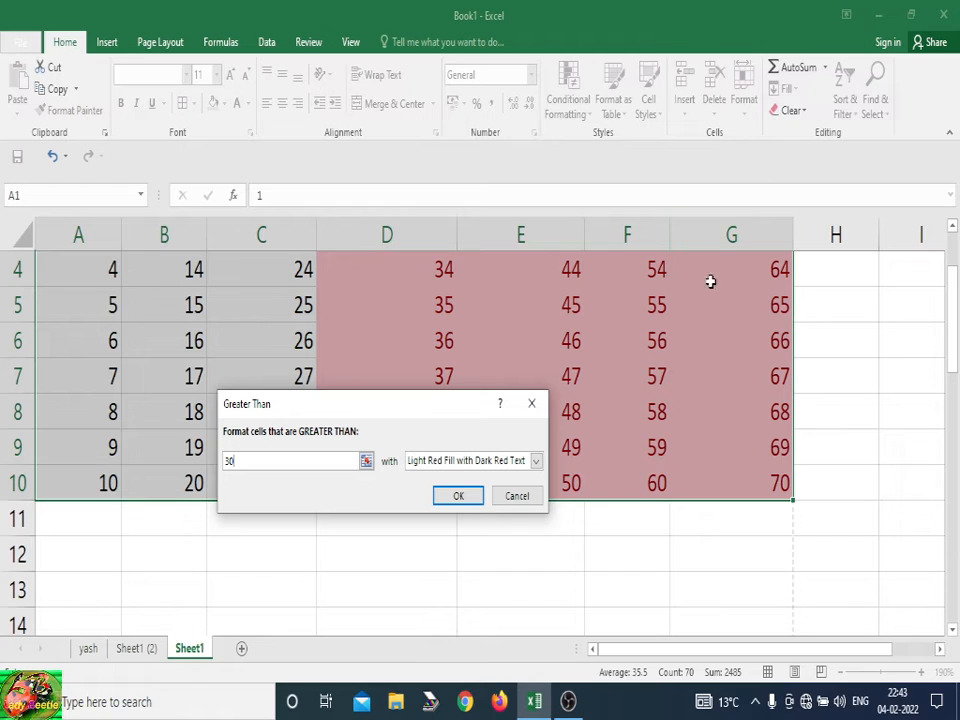
{"action": "left_click", "coordinate": [458, 496]}
{"action": "left_click_drag", "start_coordinate": [950, 366], "coordinate": [955, 270]}
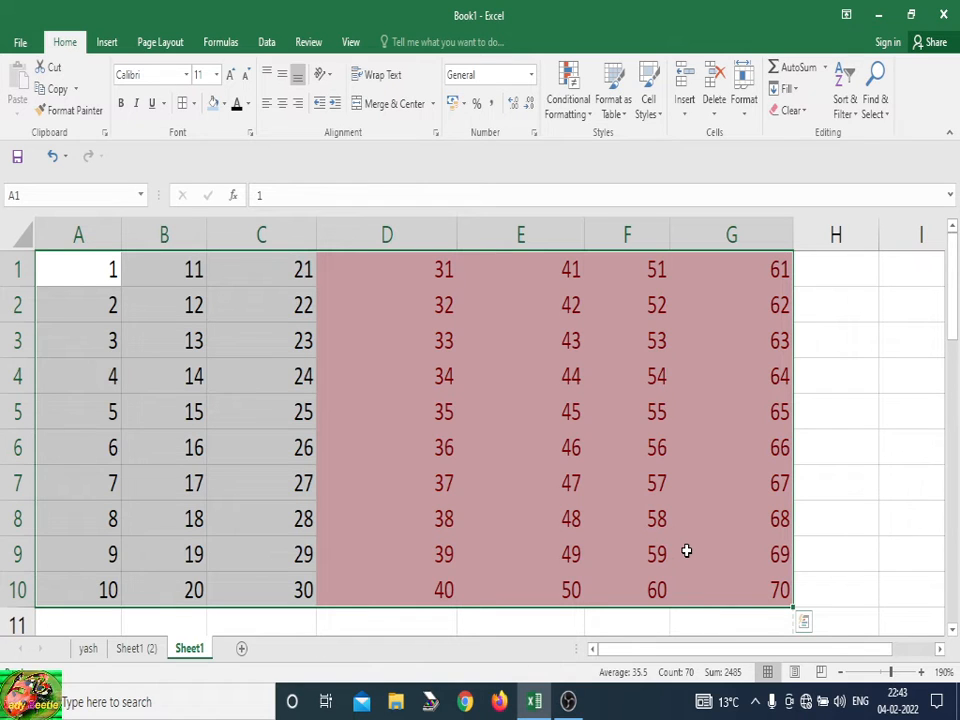
- Clear the greater-than conditional formatting rule from the selected cells A1:G10
{"action": "left_click", "coordinate": [568, 100]}
{"action": "mouse_move", "coordinate": [617, 370]}
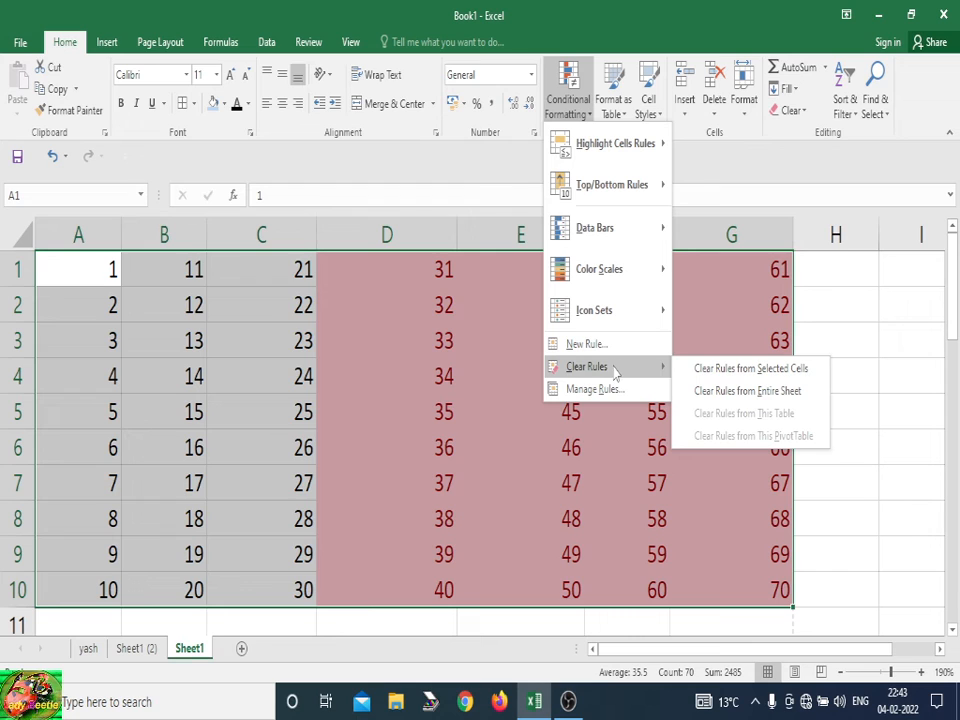
{"action": "left_click", "coordinate": [754, 369]}
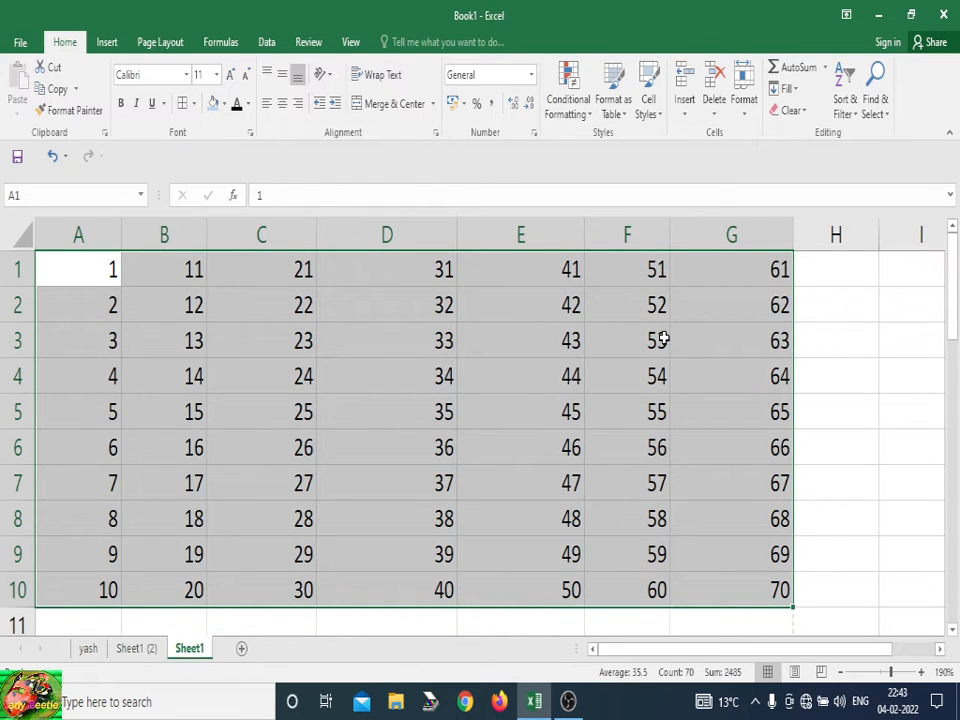
- Highlight the cells in A1:G10 that are less than 9 with Light Red Fill with Dark Red Text
{"action": "left_click", "coordinate": [568, 92]}
{"action": "mouse_move", "coordinate": [607, 158]}
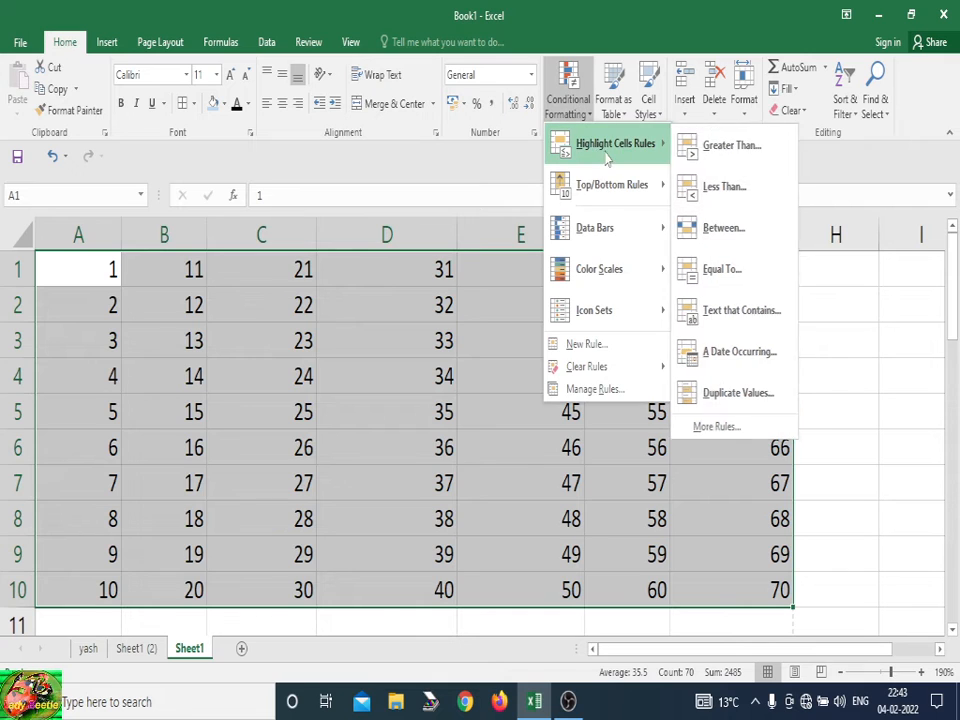
{"action": "left_click", "coordinate": [734, 192]}
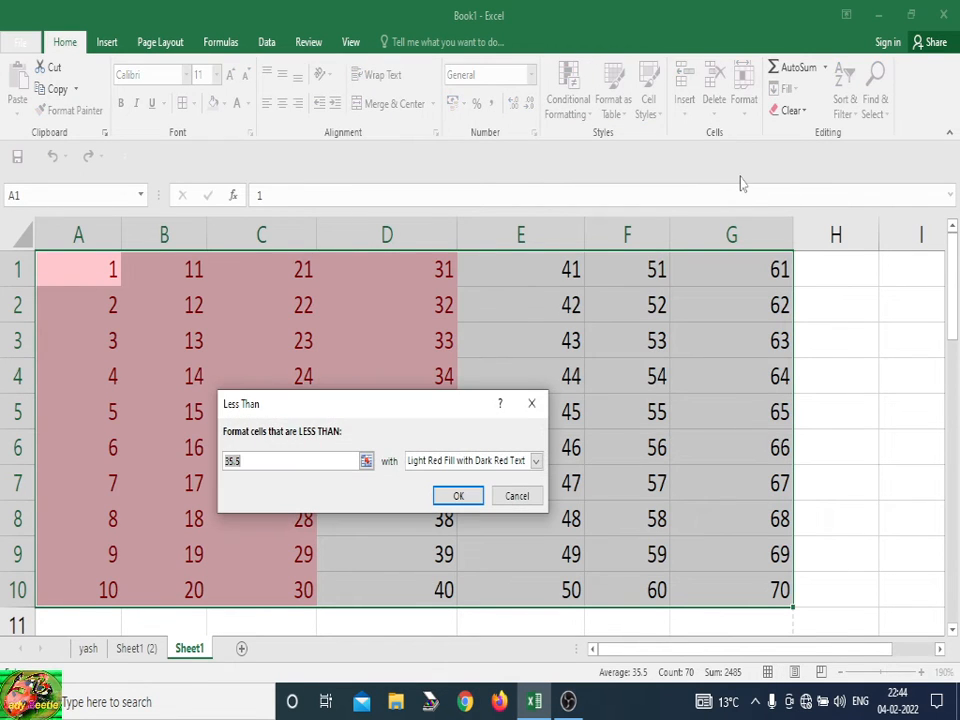
{"action": "key", "text": "BackSpace"}
{"action": "type", "text": "9"}
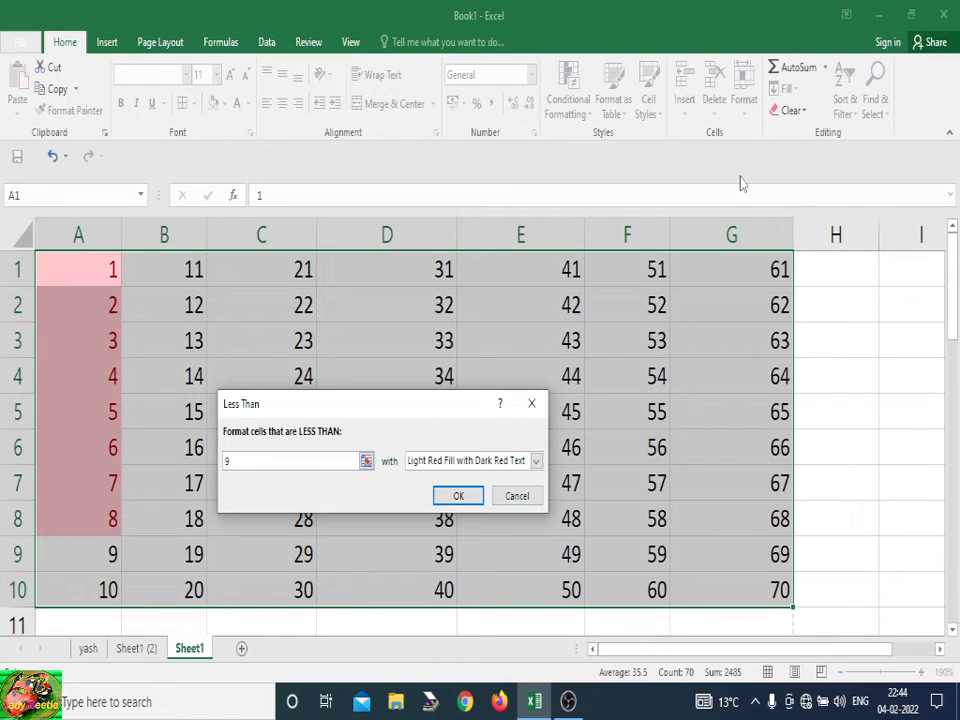
{"action": "left_click", "coordinate": [458, 495]}
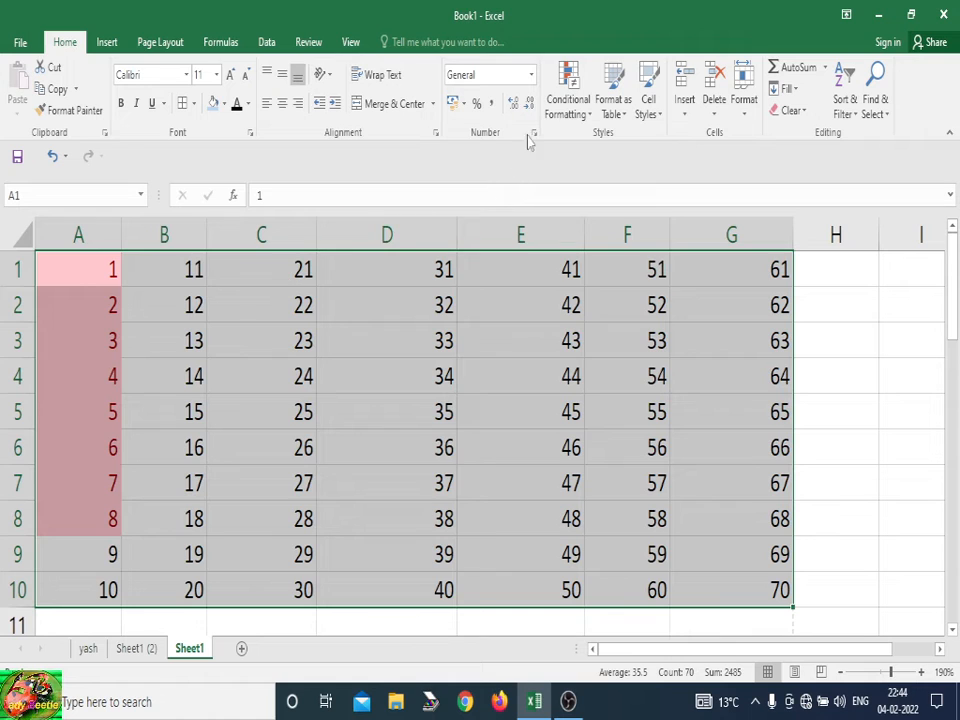
{"action": "left_click", "coordinate": [568, 90]}
{"action": "mouse_move", "coordinate": [619, 143]}
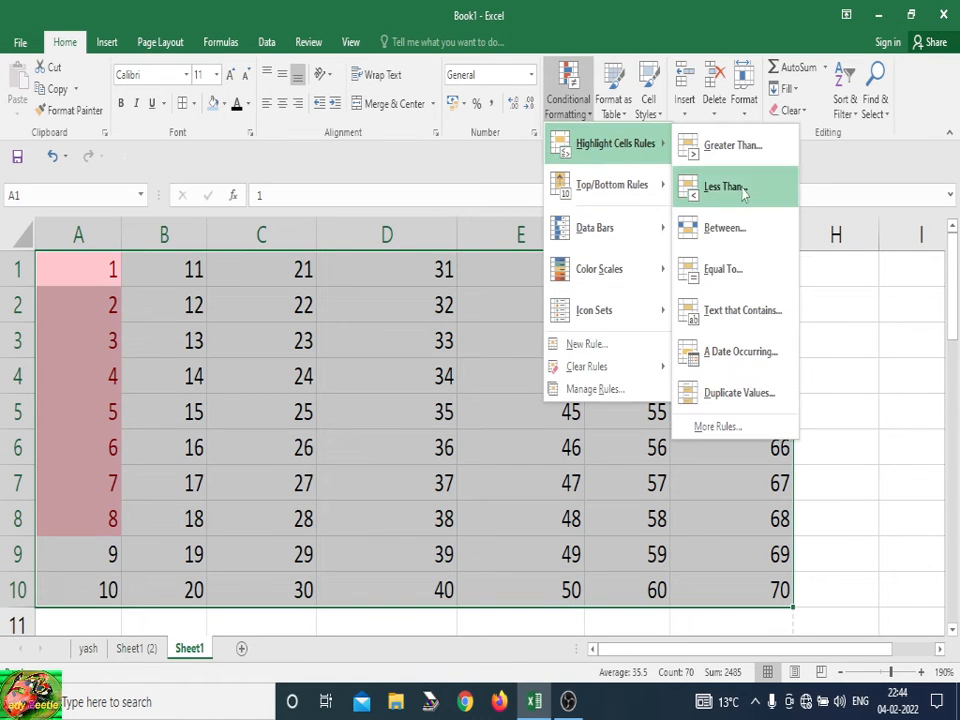
{"action": "left_click", "coordinate": [733, 226]}
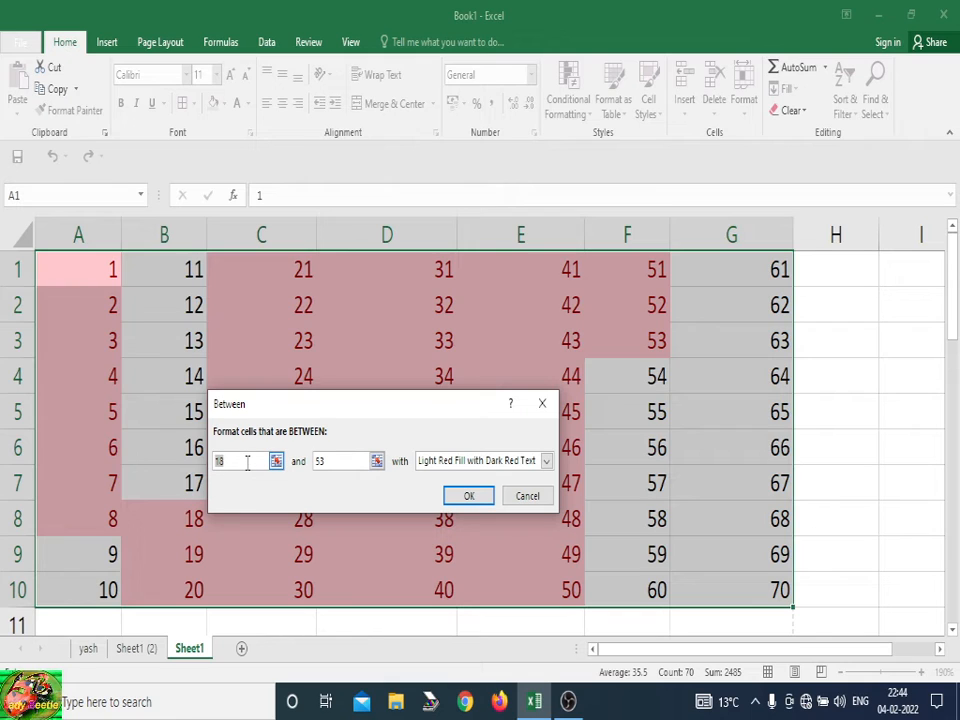
{"action": "key", "text": "BackSpace"}
{"action": "left_click", "coordinate": [512, 494]}
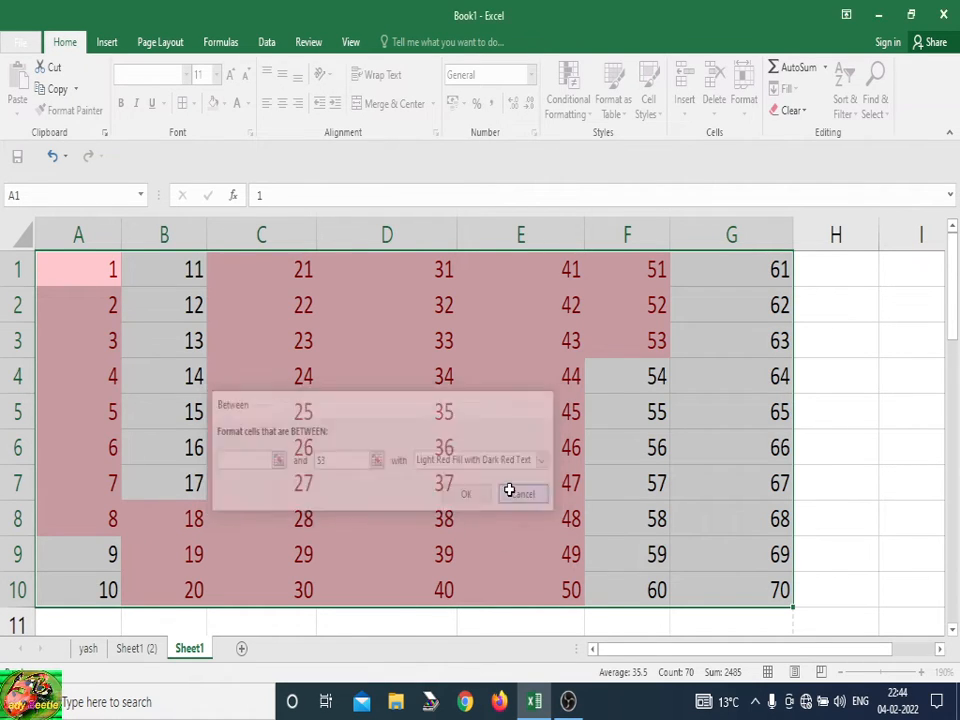
- Clear the less-than conditional formatting rule from the selected cells A1:G10
{"action": "left_click", "coordinate": [568, 92]}
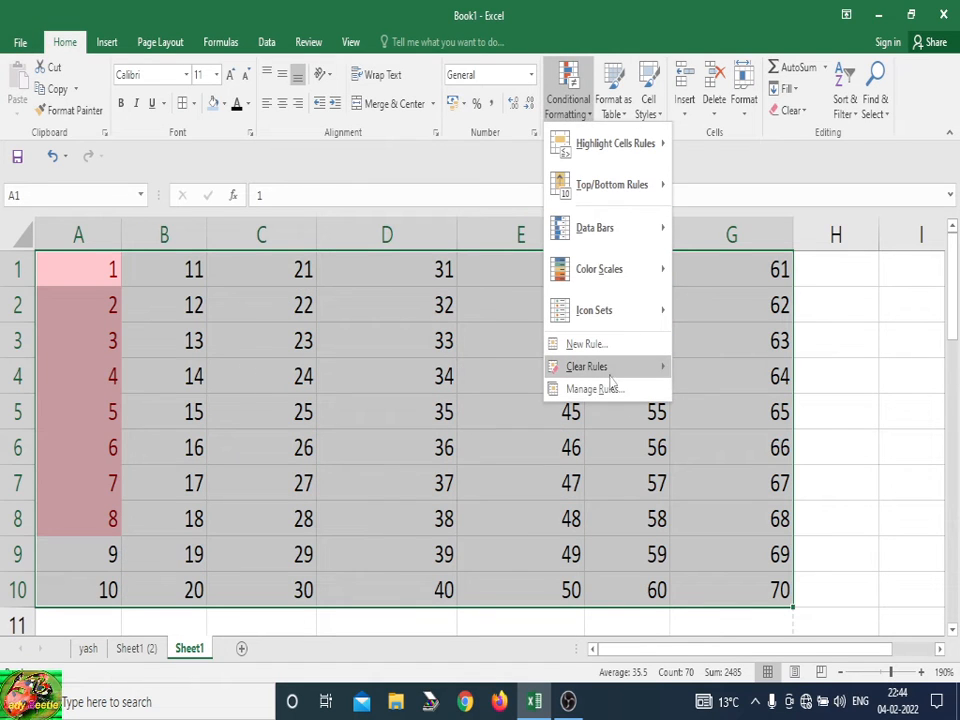
{"action": "mouse_move", "coordinate": [655, 367]}
{"action": "left_click", "coordinate": [729, 372]}
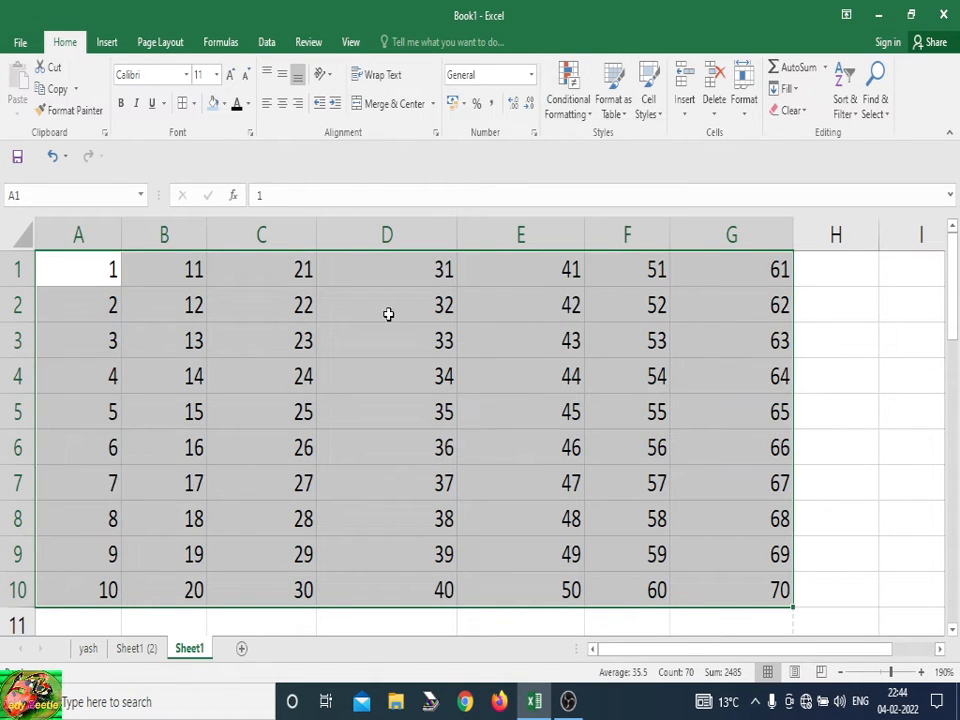
- Format the cells in A1:G10 that are between 10 and 15 with Red Text using conditional formatting
{"action": "left_click", "coordinate": [568, 92]}
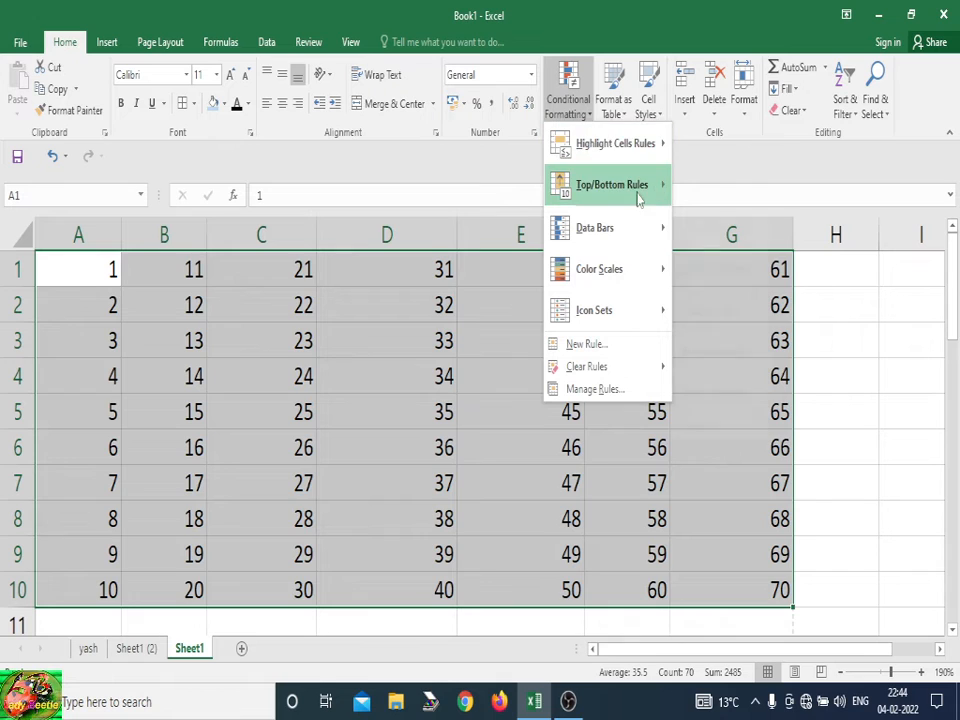
{"action": "mouse_move", "coordinate": [650, 150]}
{"action": "left_click", "coordinate": [722, 221]}
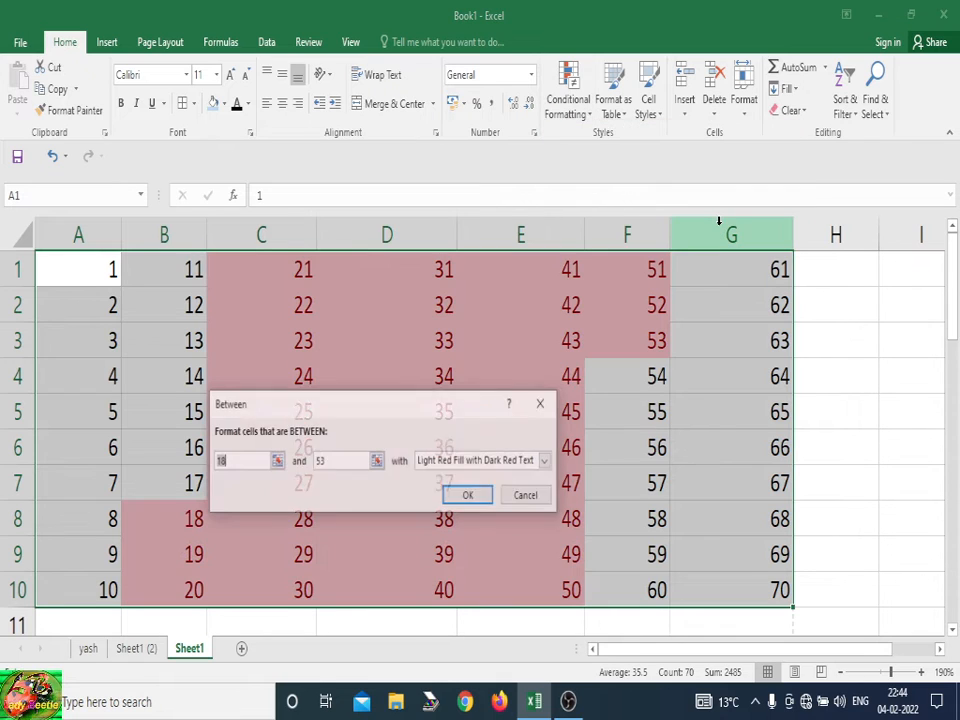
{"action": "key", "text": "BackSpace"}
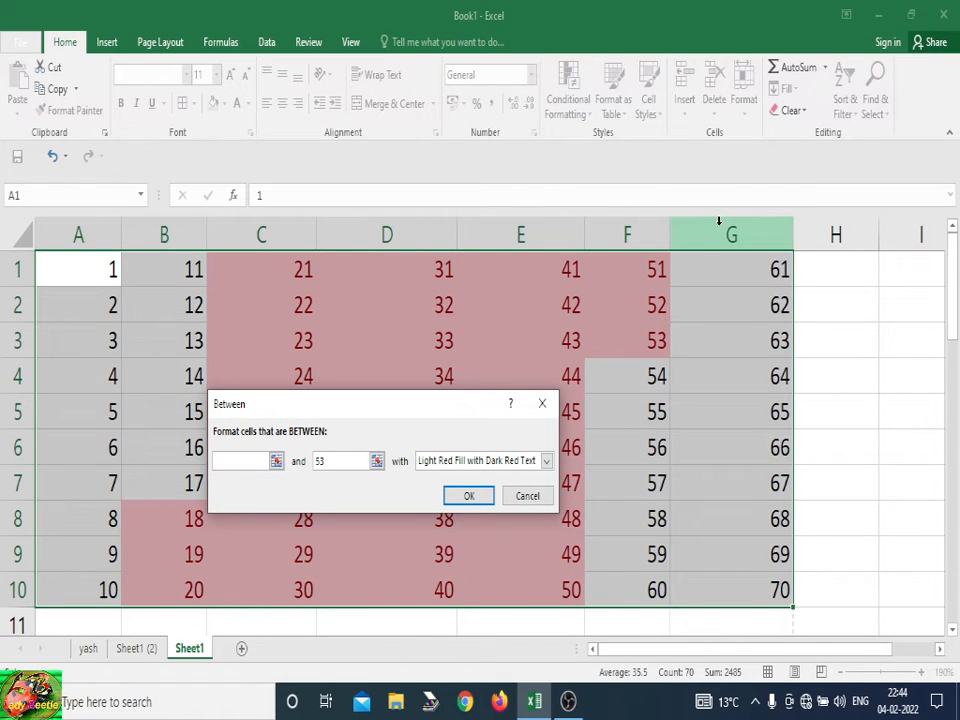
{"action": "type", "text": "101"}
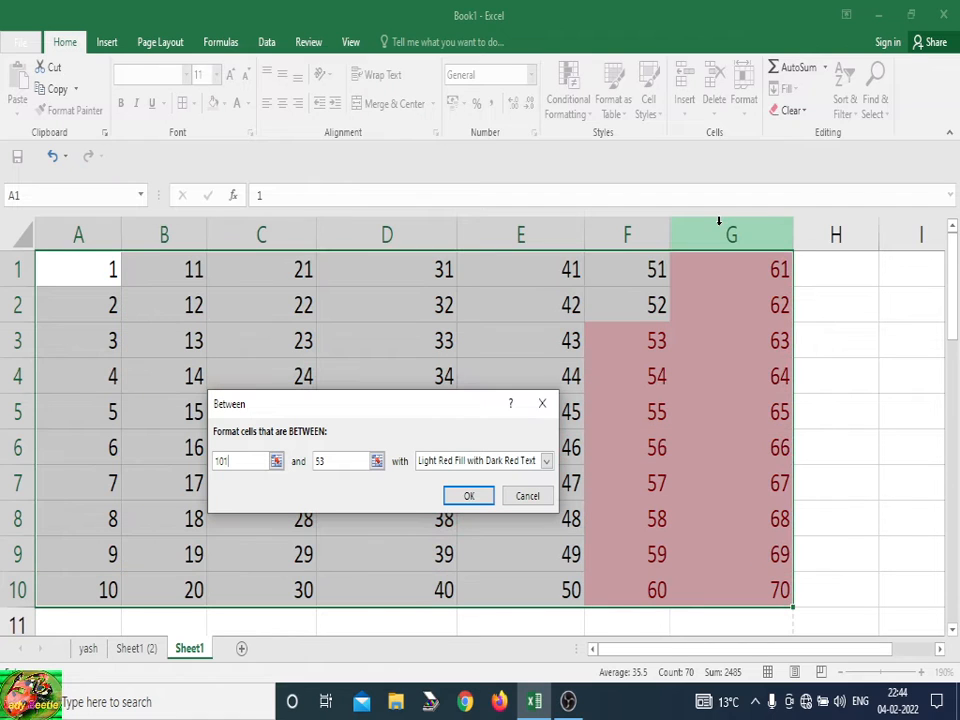
{"action": "key", "text": "BackSpace"}
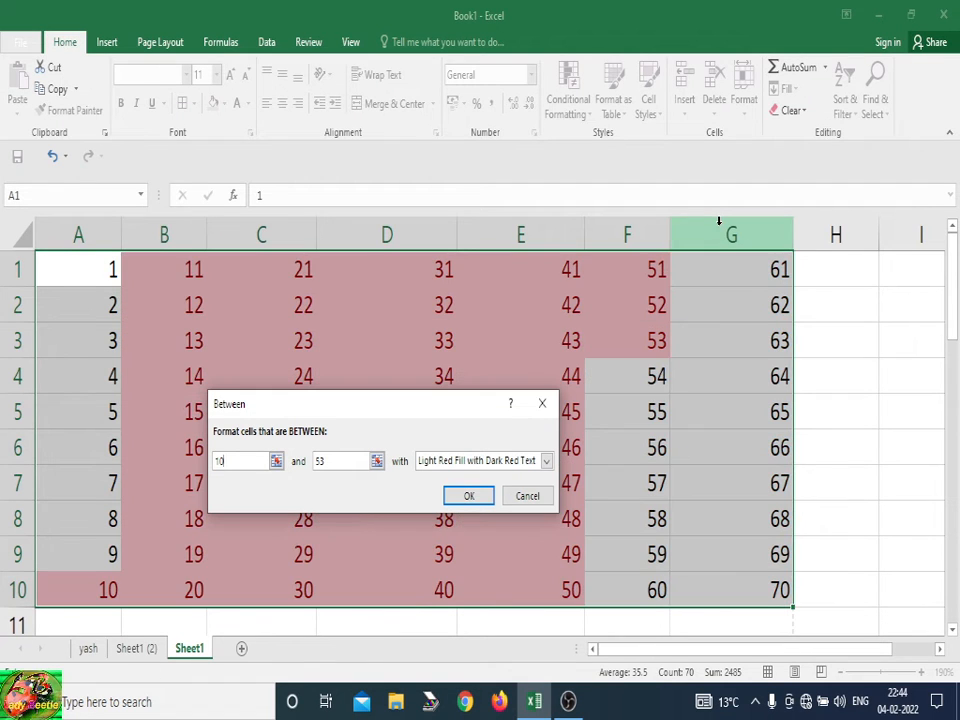
{"action": "type", "text": "15"}
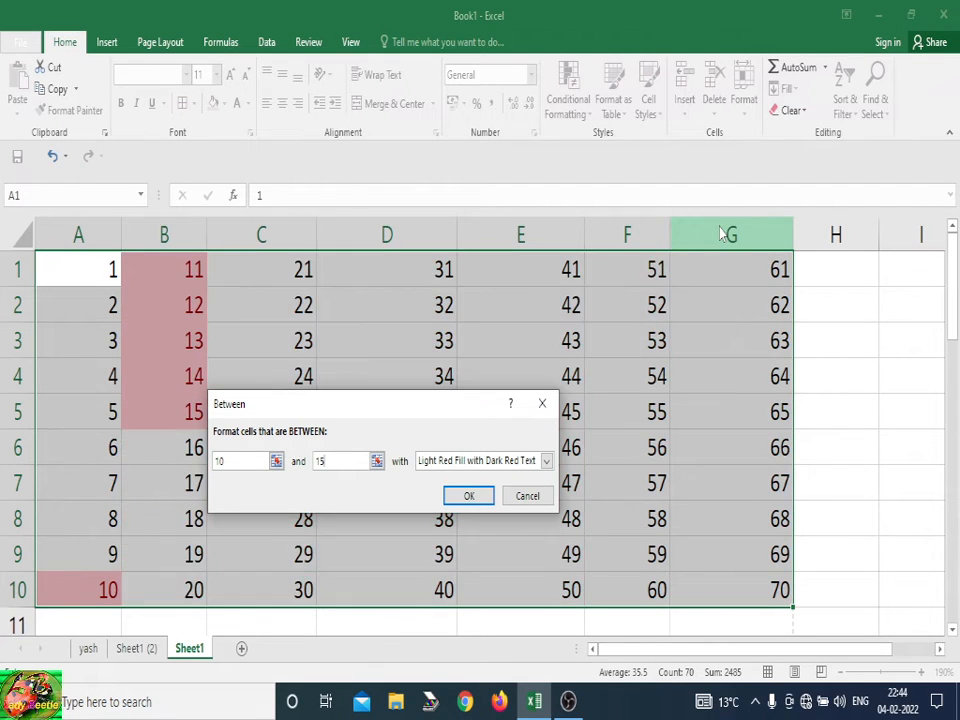
{"action": "left_click", "coordinate": [546, 460]}
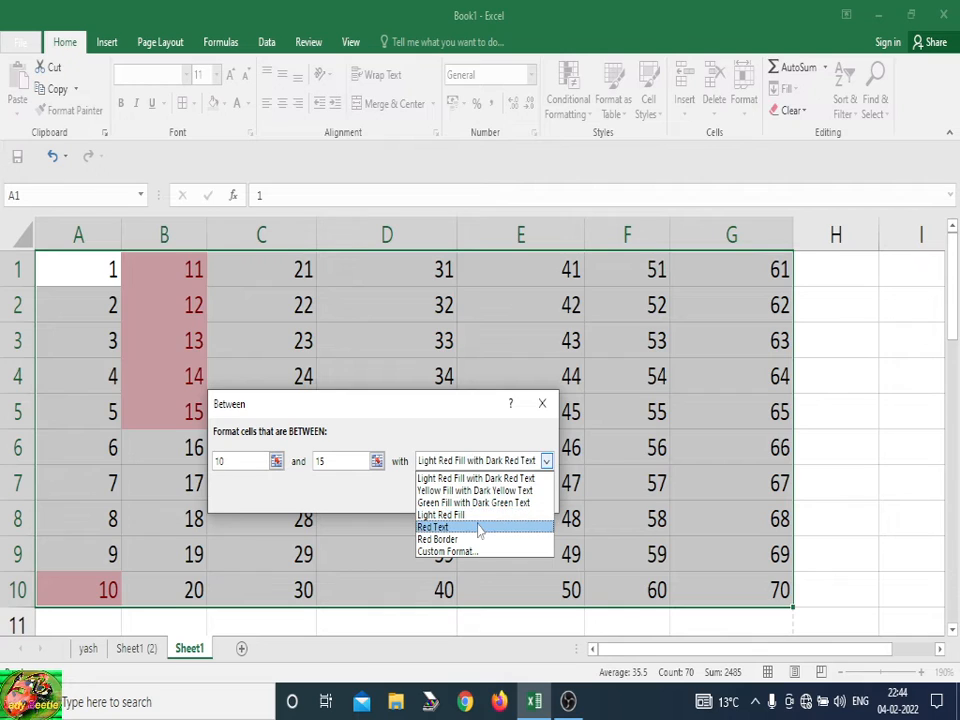
{"action": "left_click", "coordinate": [480, 527]}
{"action": "left_click", "coordinate": [468, 496]}
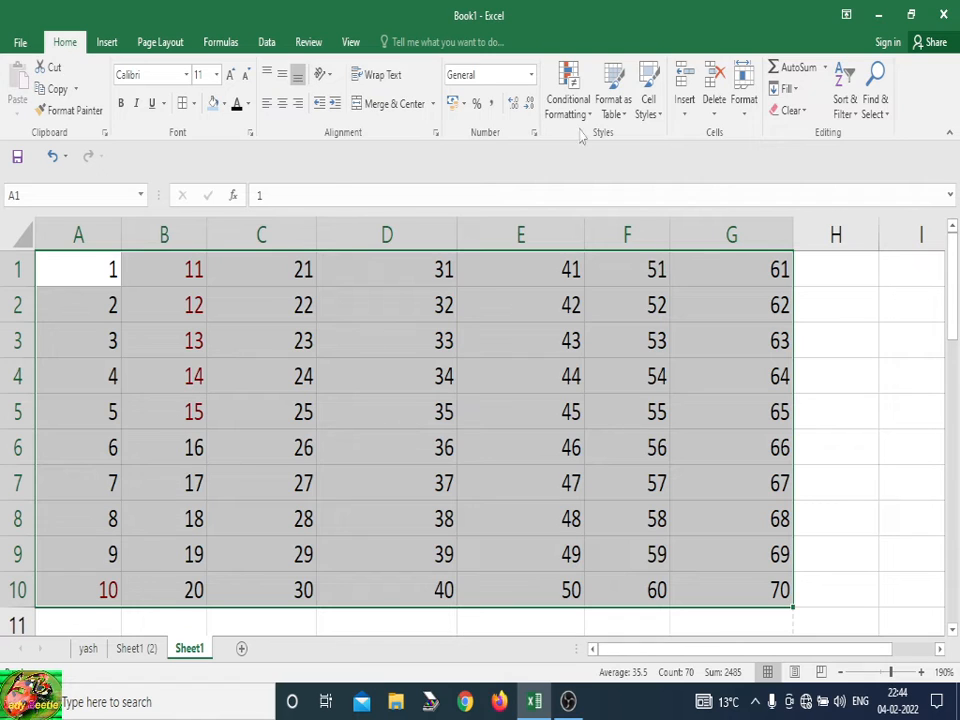
- Examine the data bar, color scale and icon set choices and the rule types offered for a new formatting rule
{"action": "left_click", "coordinate": [567, 100]}
{"action": "mouse_move", "coordinate": [601, 235]}
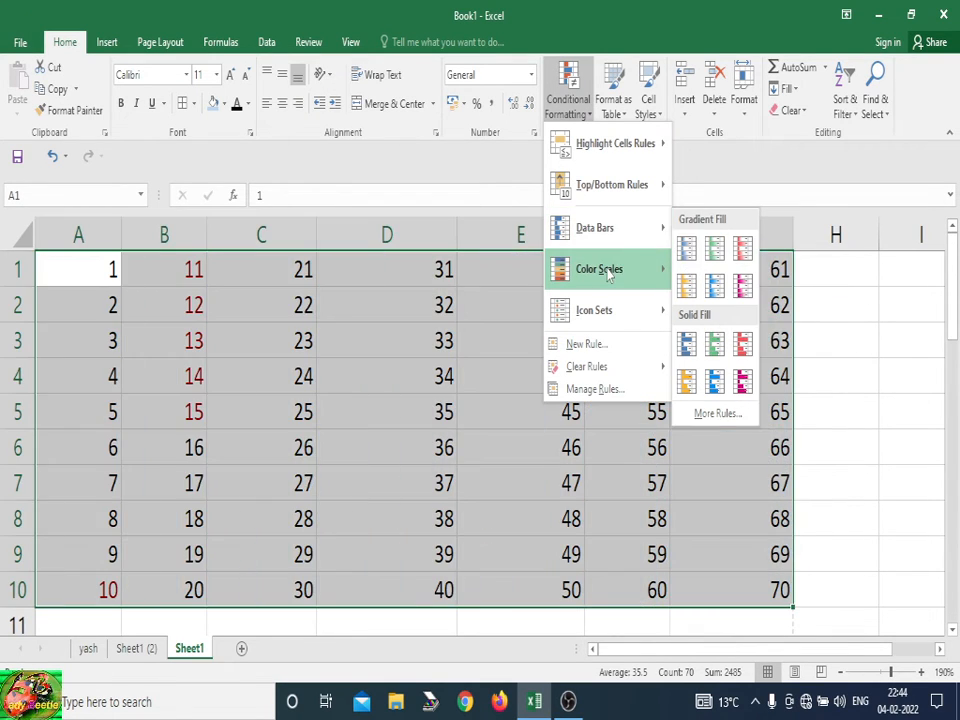
{"action": "mouse_move", "coordinate": [615, 275]}
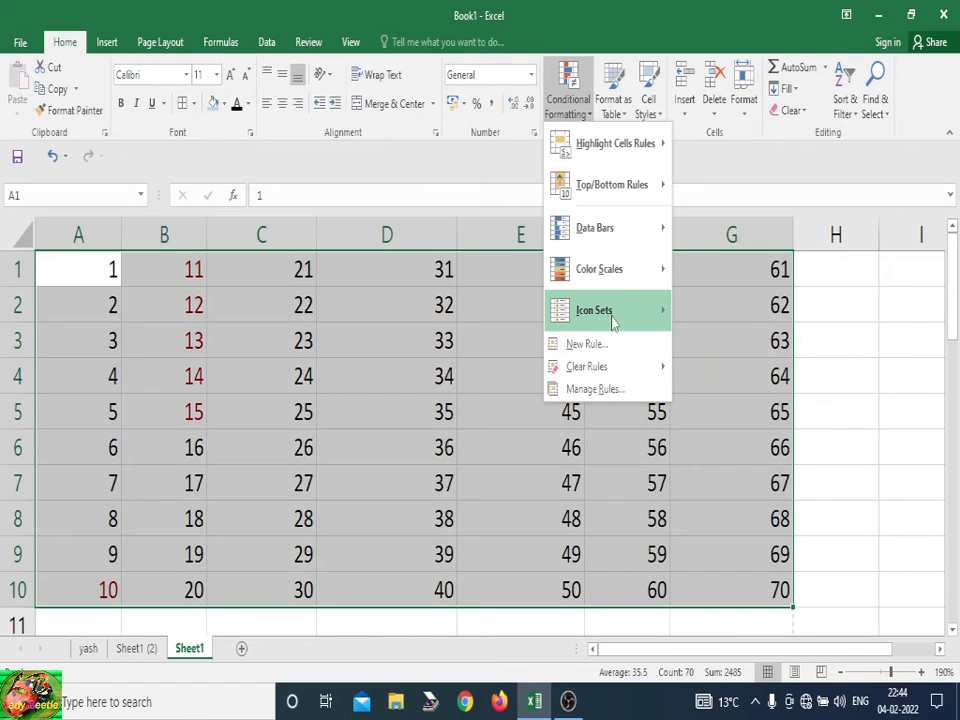
{"action": "mouse_move", "coordinate": [580, 312]}
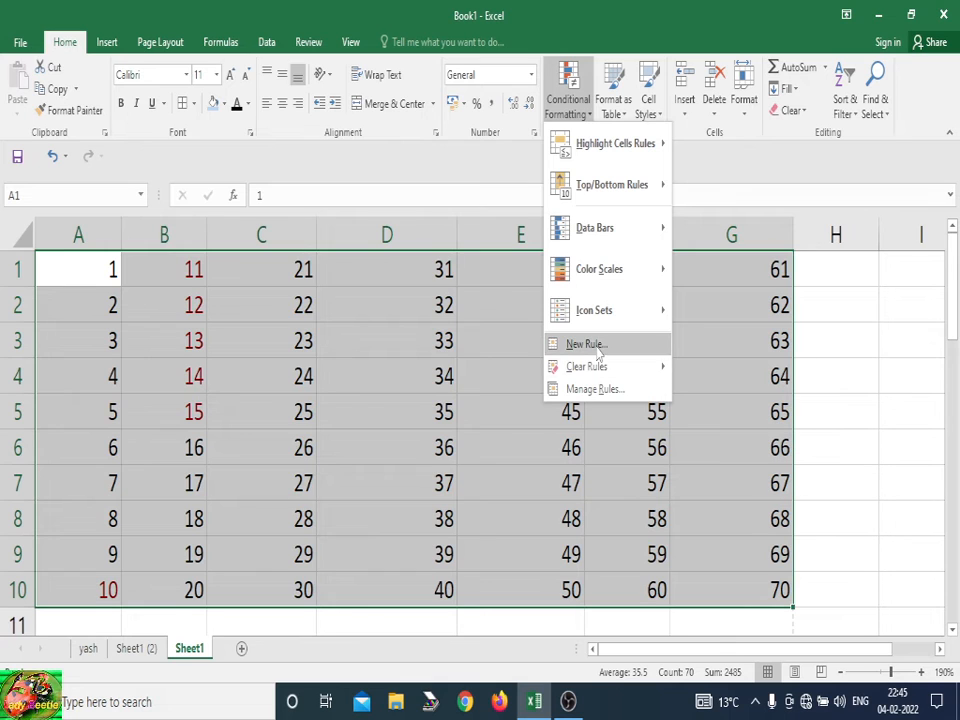
{"action": "left_click", "coordinate": [586, 344]}
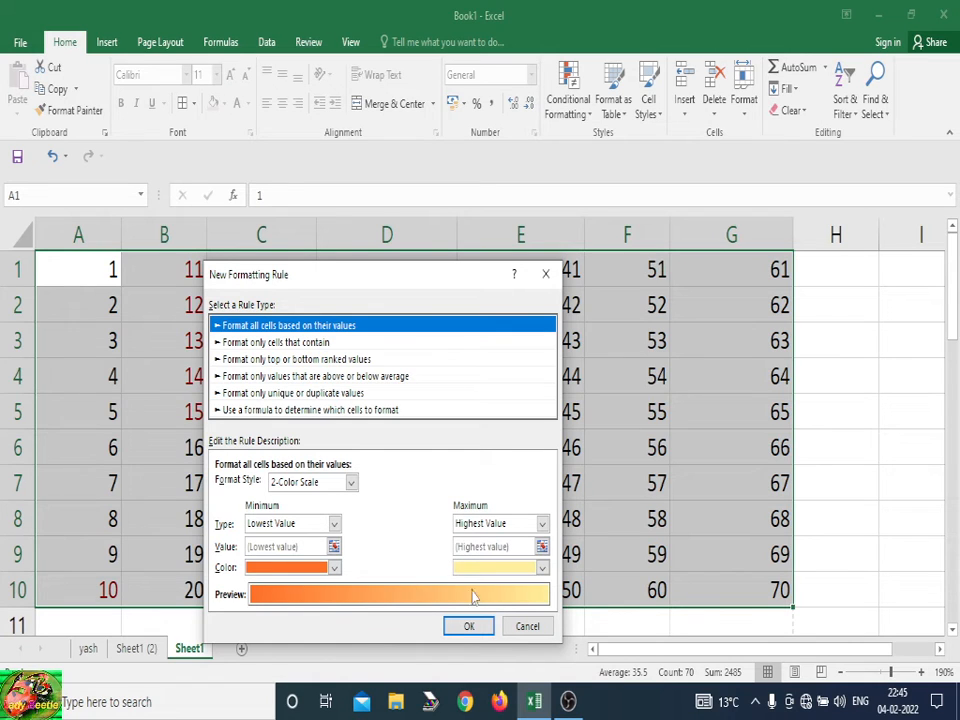
{"action": "left_click", "coordinate": [525, 627]}
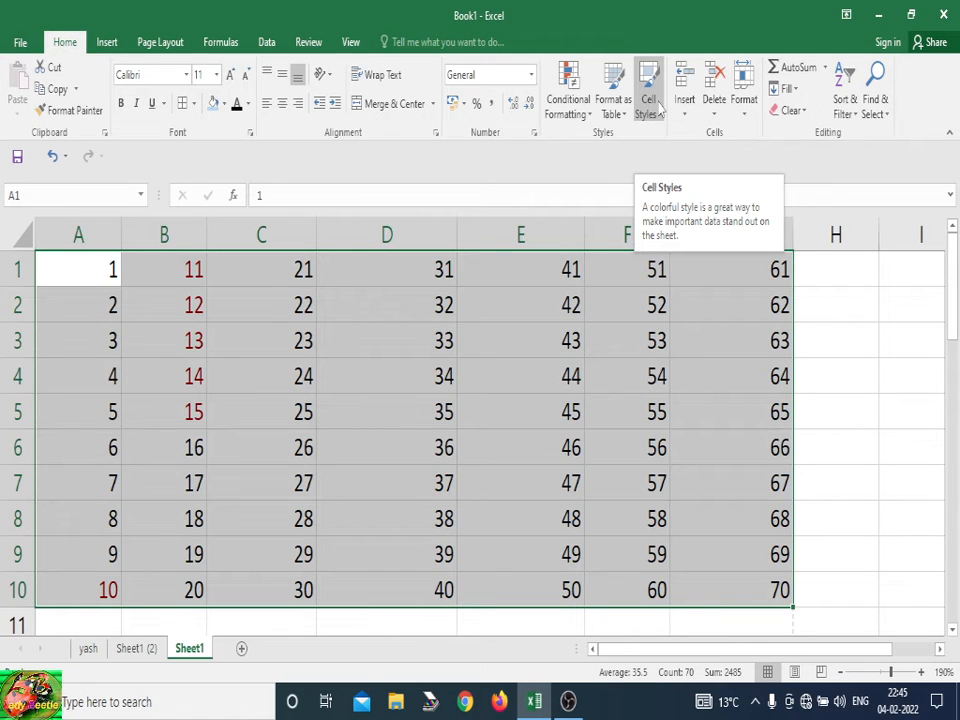
- Format A1:G10 as a table with headers, using the first black-and-grey light style
{"action": "left_click", "coordinate": [614, 100]}
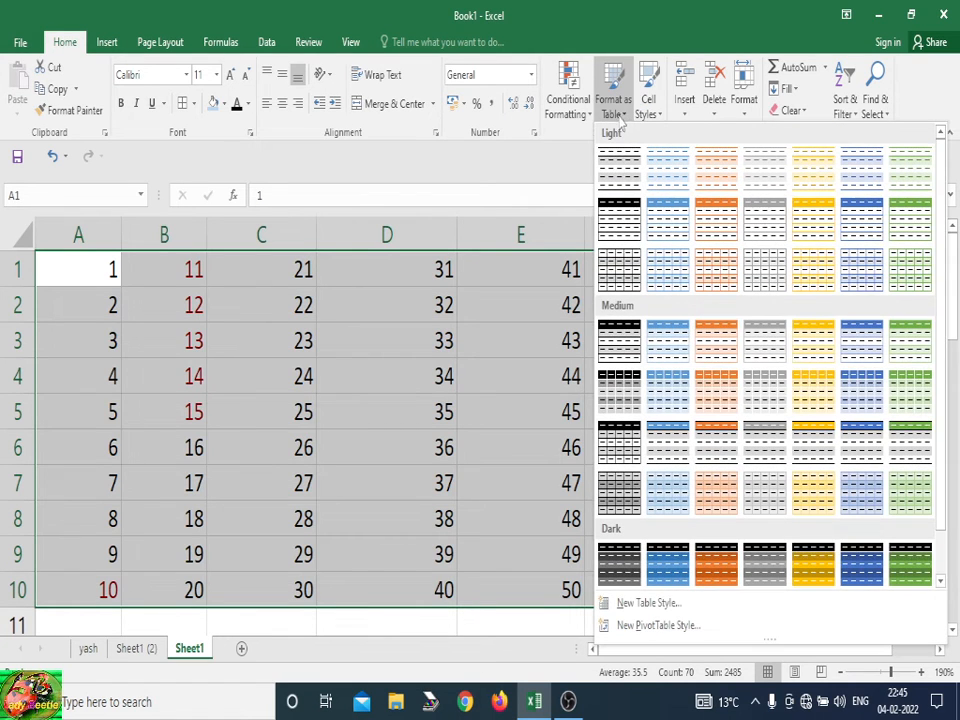
{"action": "left_click", "coordinate": [638, 186]}
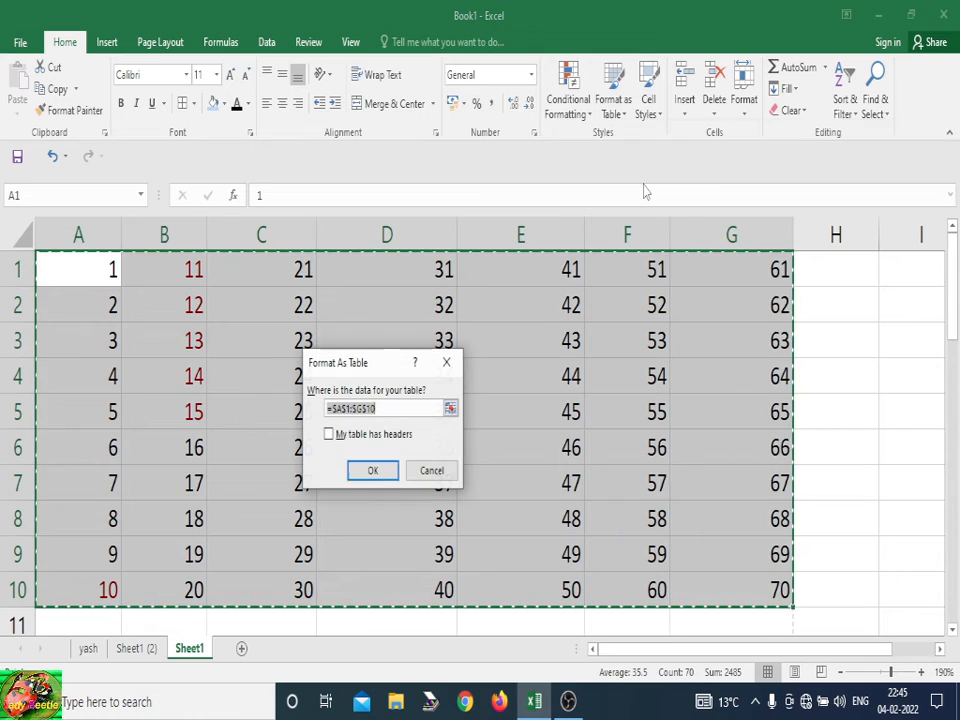
{"action": "left_click", "coordinate": [329, 434]}
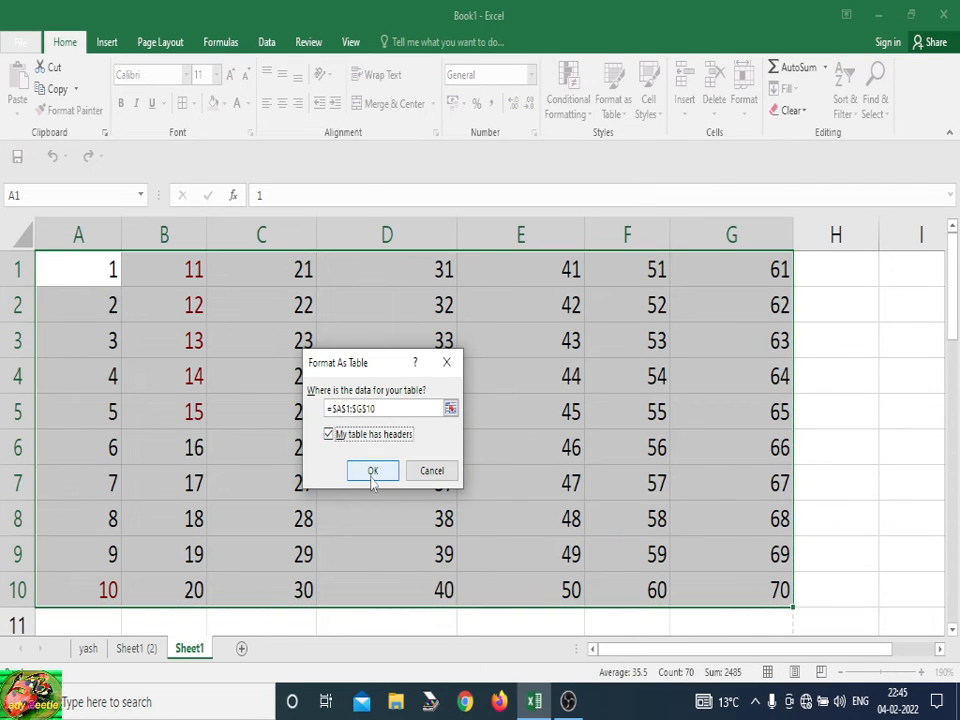
{"action": "left_click", "coordinate": [372, 471]}
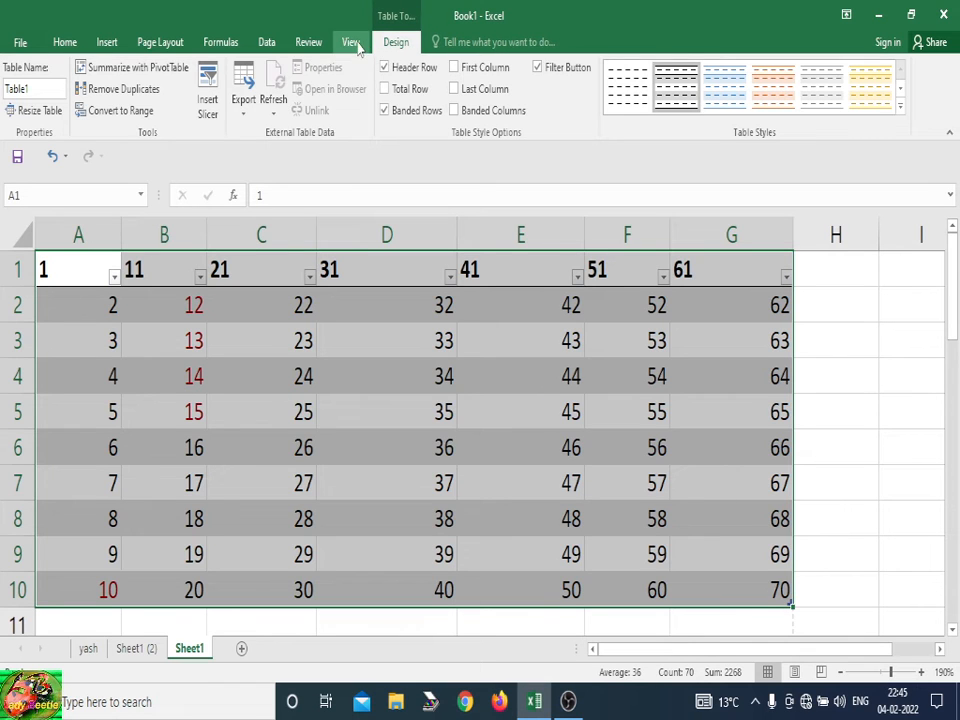
- Examine the table style and cell style galleries and the settings for creating a new table style
{"action": "left_click", "coordinate": [60, 44]}
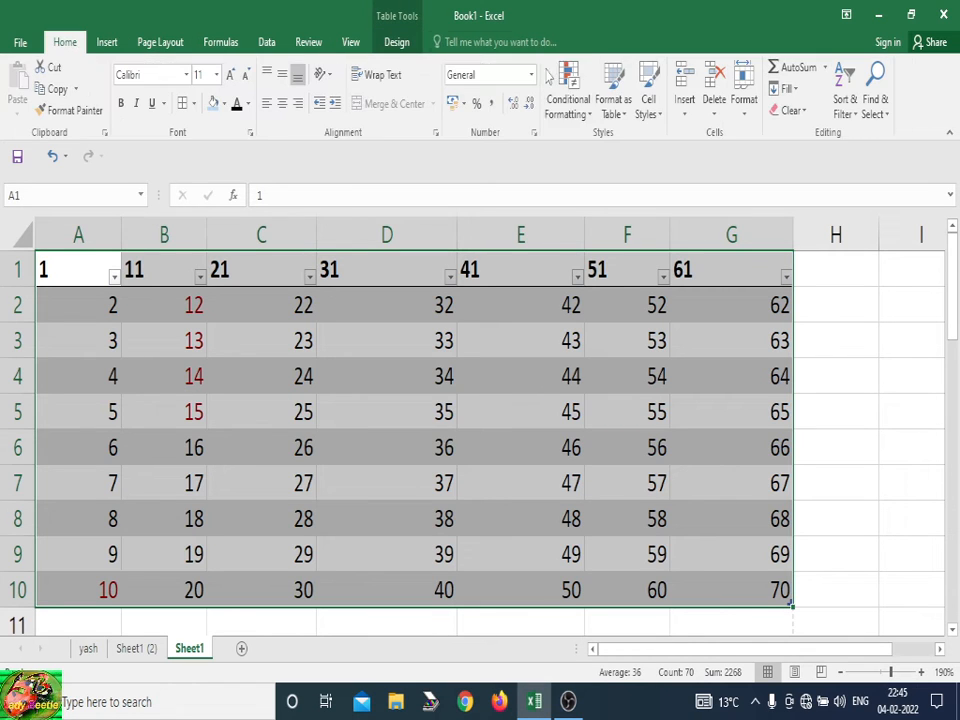
{"action": "left_click", "coordinate": [613, 100]}
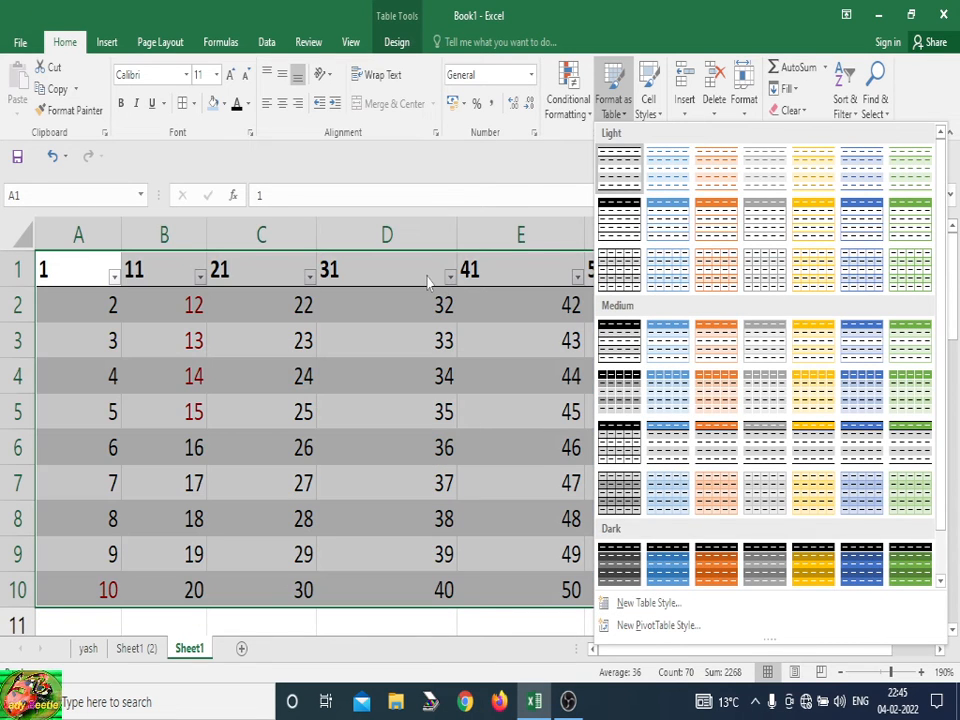
{"action": "right_click", "coordinate": [428, 283]}
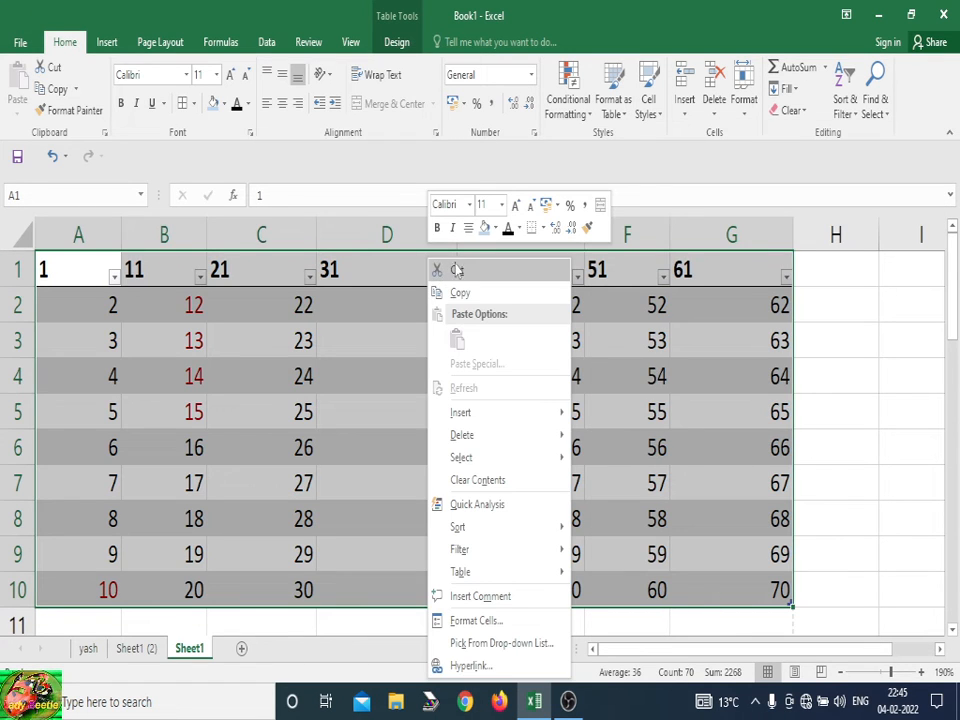
{"action": "key", "text": "Escape"}
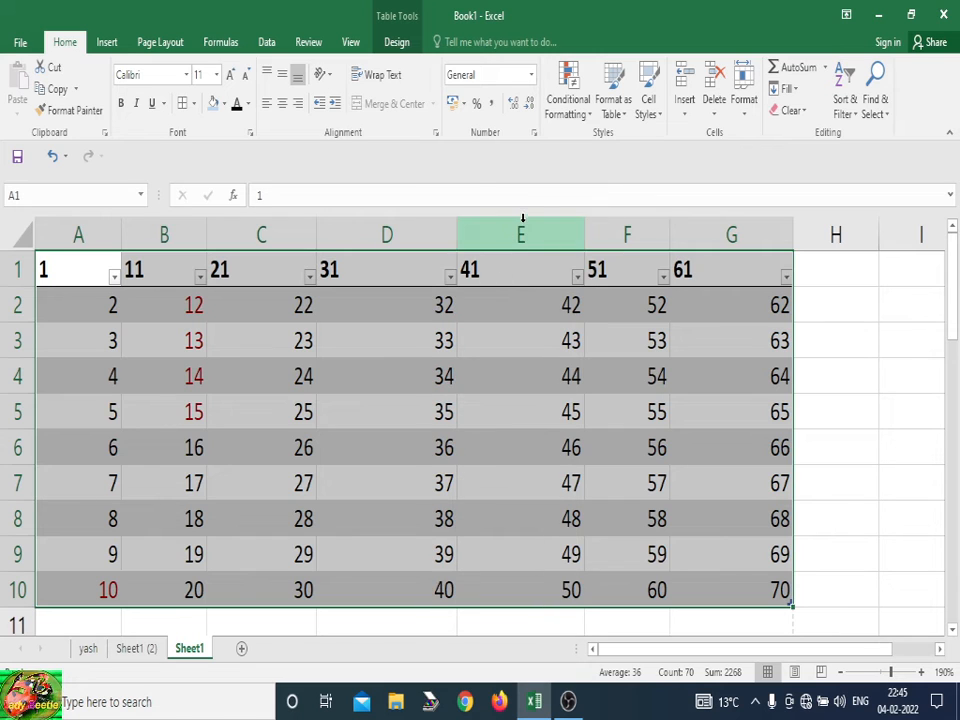
{"action": "left_click", "coordinate": [648, 108]}
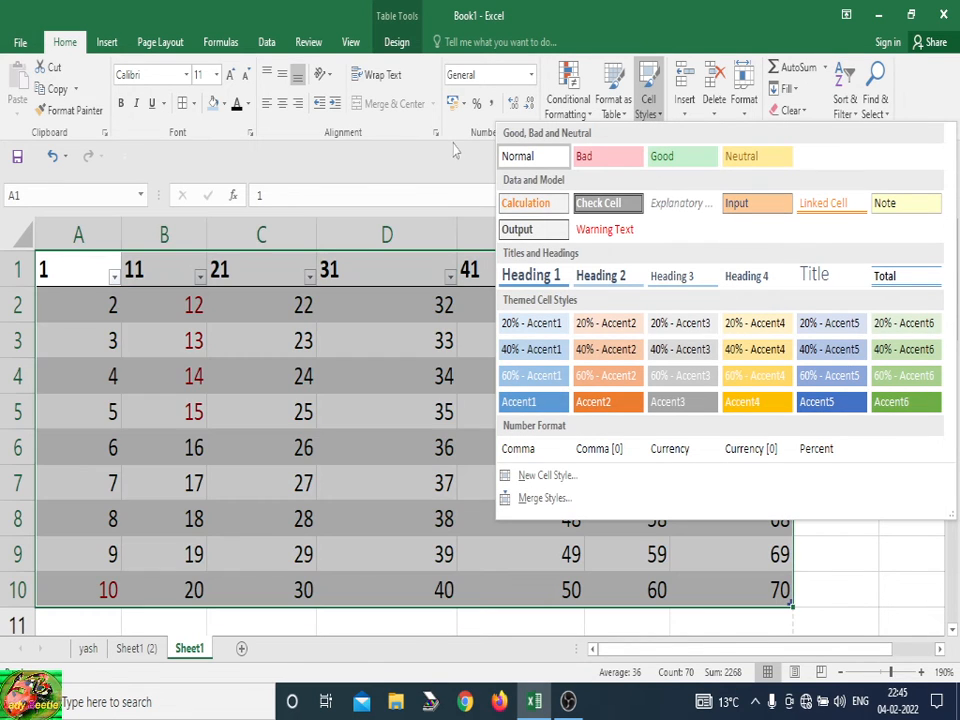
{"action": "left_click", "coordinate": [457, 157]}
{"action": "left_click", "coordinate": [618, 108]}
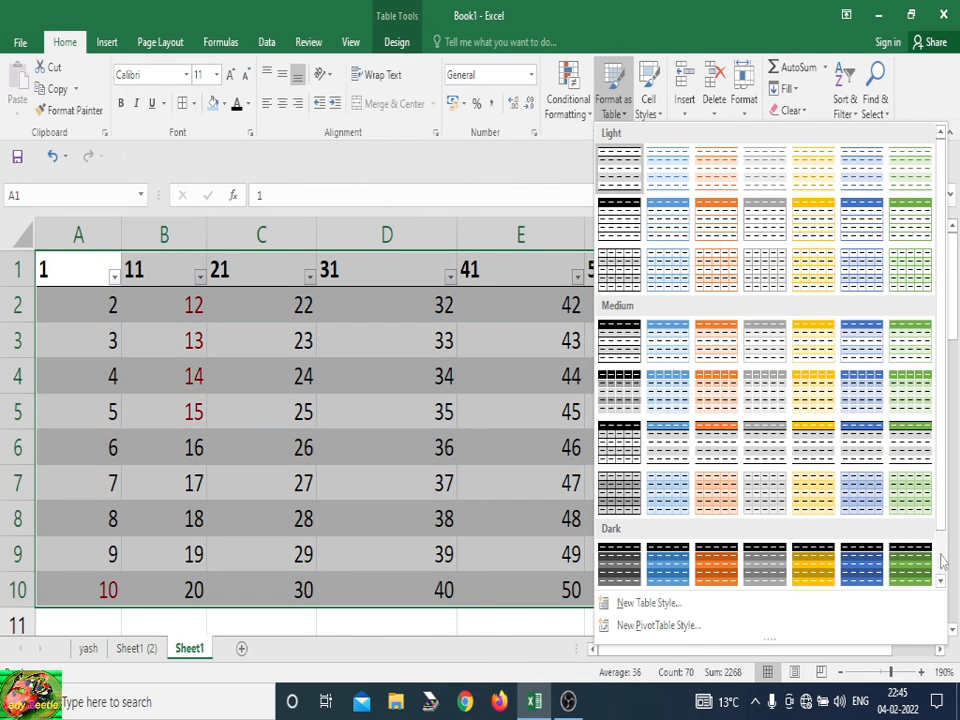
{"action": "scroll", "coordinate": [943, 563], "scroll_direction": "down", "scroll_amount": 1}
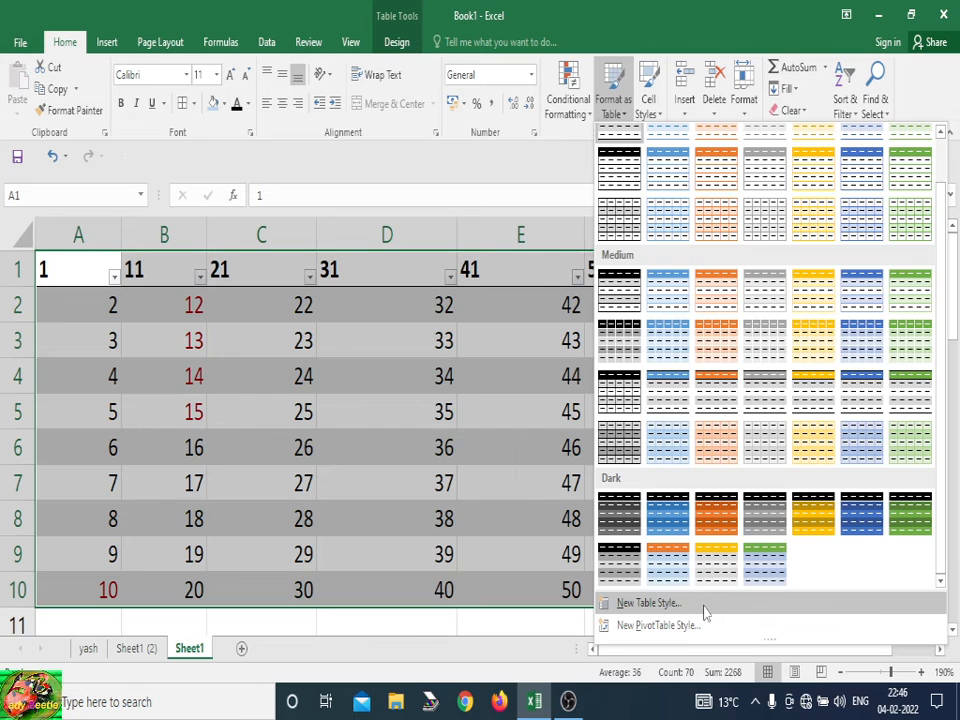
{"action": "left_click", "coordinate": [650, 603]}
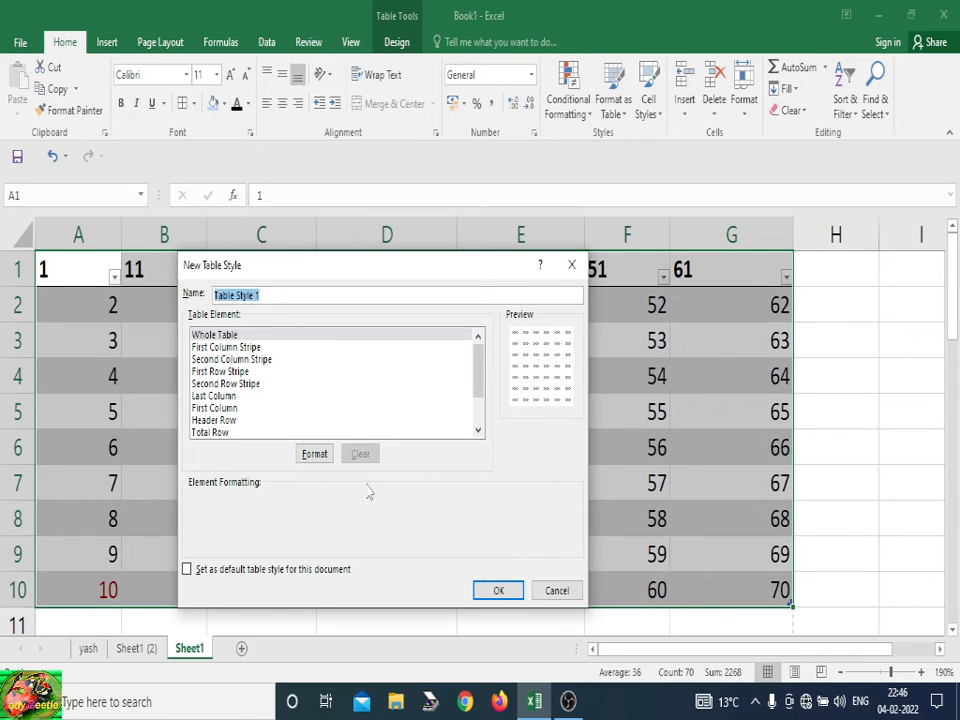
{"action": "left_click", "coordinate": [556, 591]}
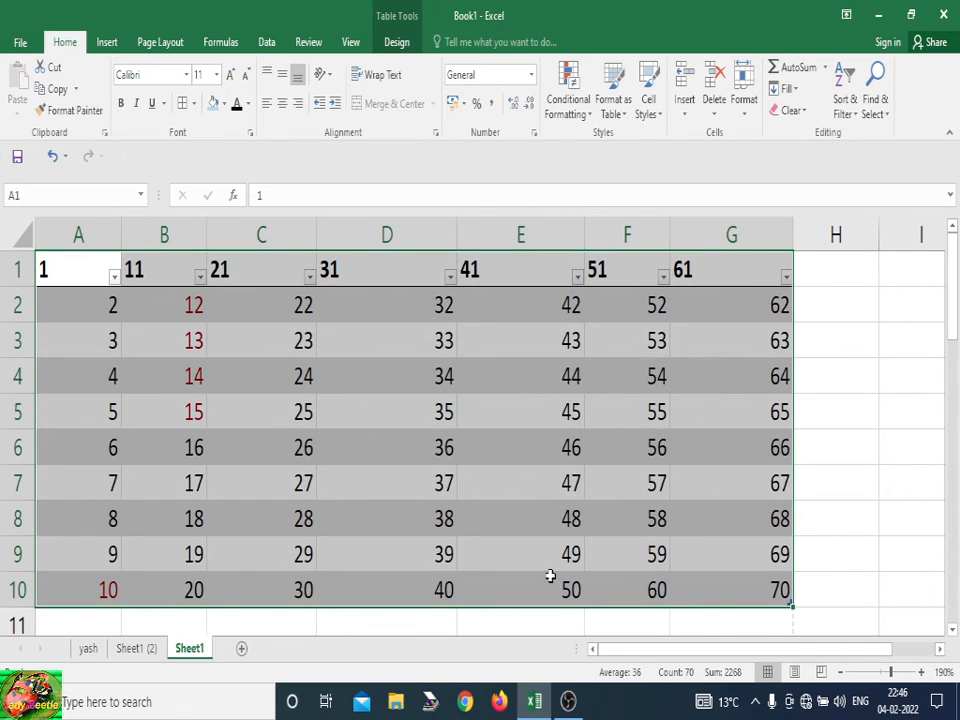
{"action": "left_click", "coordinate": [844, 332]}
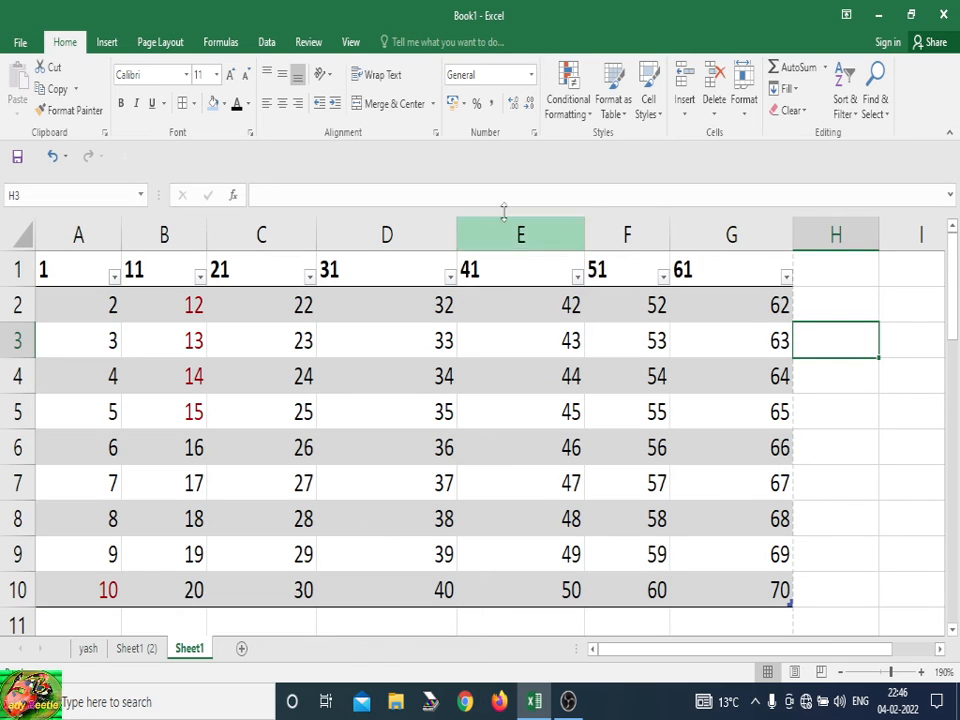
- Apply the Good cell style to cell F3
{"action": "left_click", "coordinate": [646, 117]}
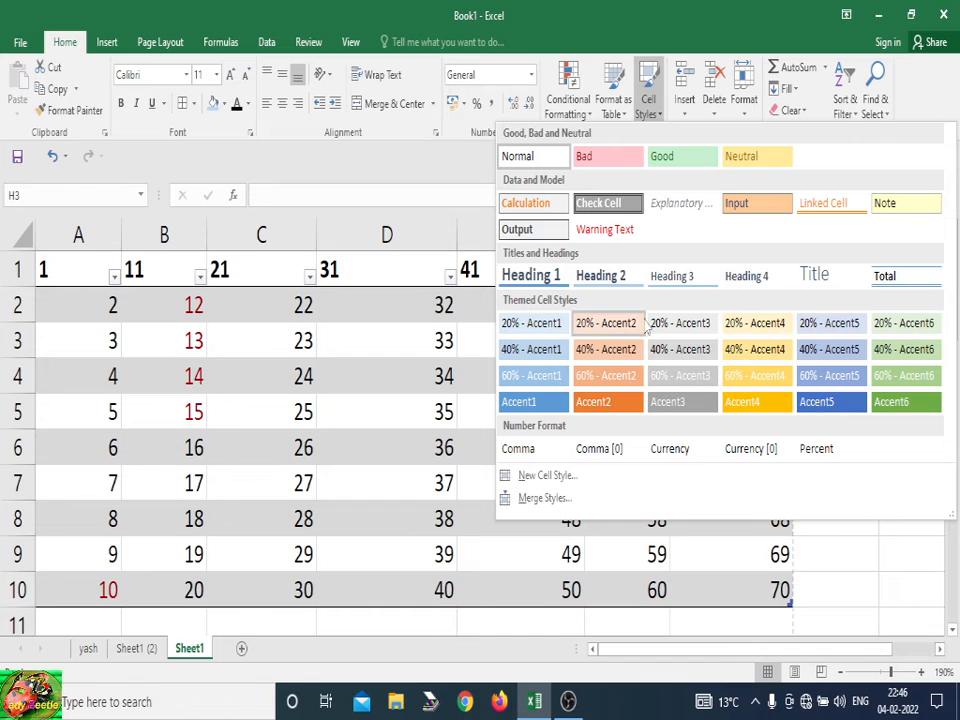
{"action": "left_click", "coordinate": [533, 156]}
{"action": "left_click", "coordinate": [593, 346]}
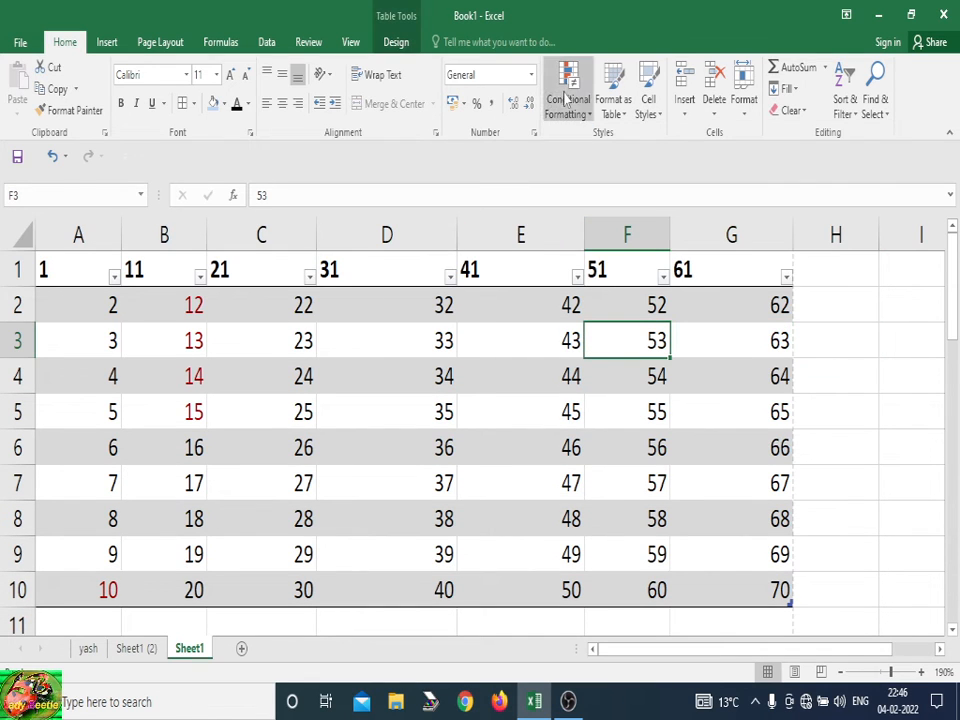
{"action": "left_click", "coordinate": [649, 106]}
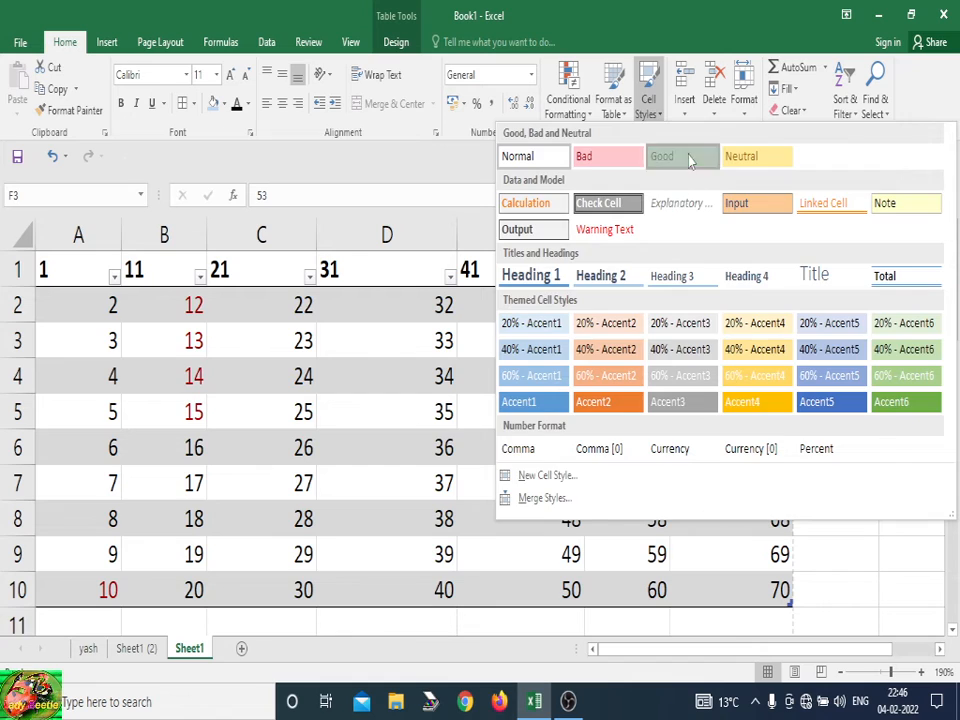
{"action": "left_click", "coordinate": [664, 156]}
{"action": "left_click", "coordinate": [680, 401]}
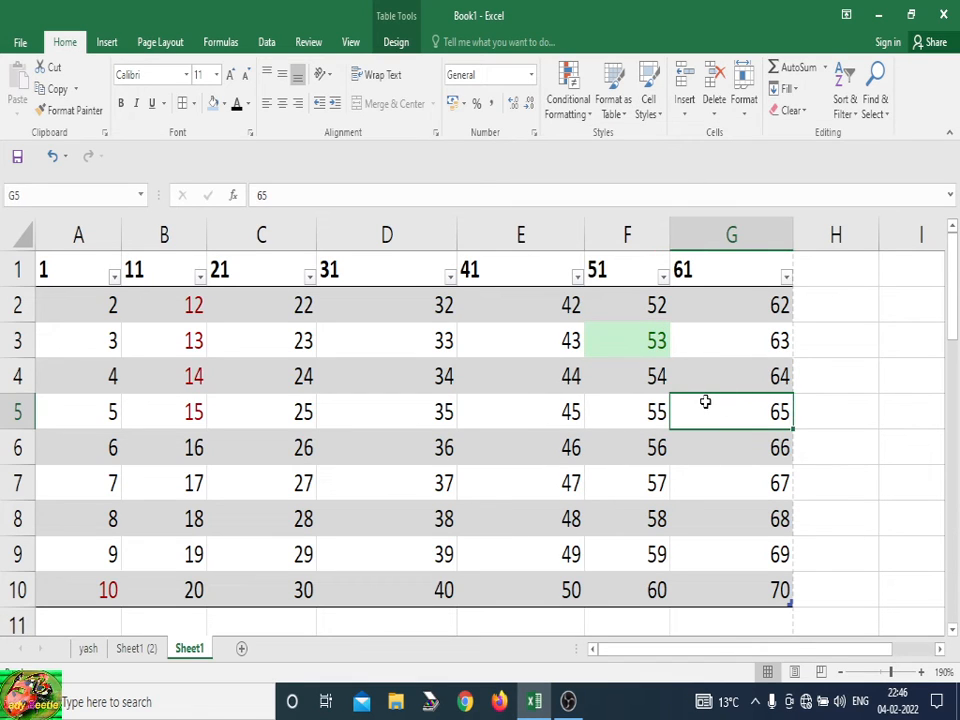
- Apply the Accent3 cell style to cell C3
{"action": "left_click", "coordinate": [283, 330]}
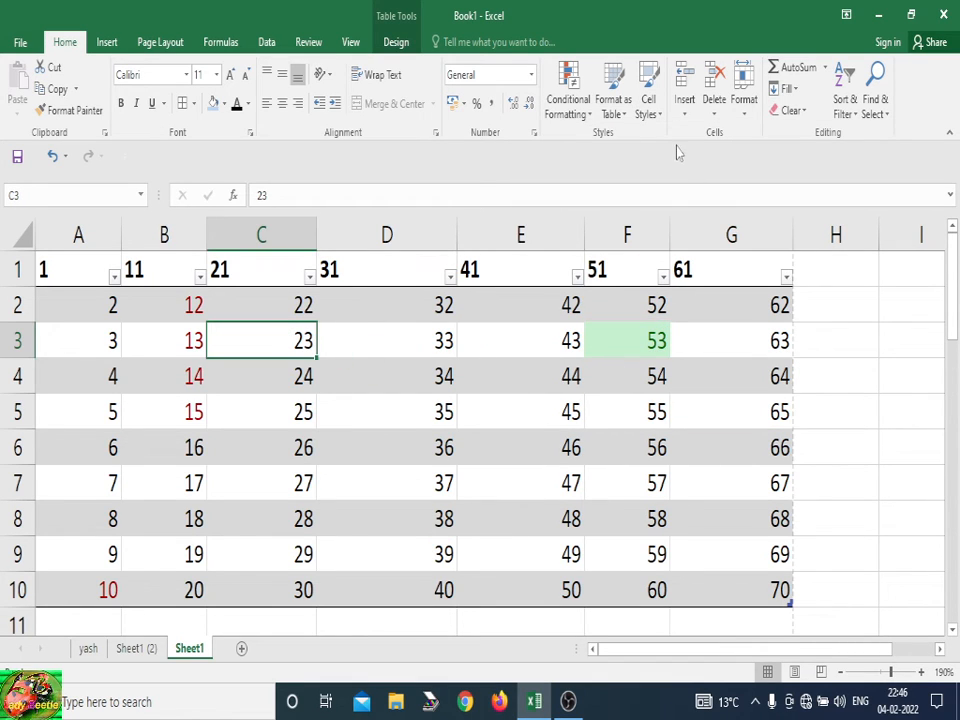
{"action": "left_click", "coordinate": [650, 110]}
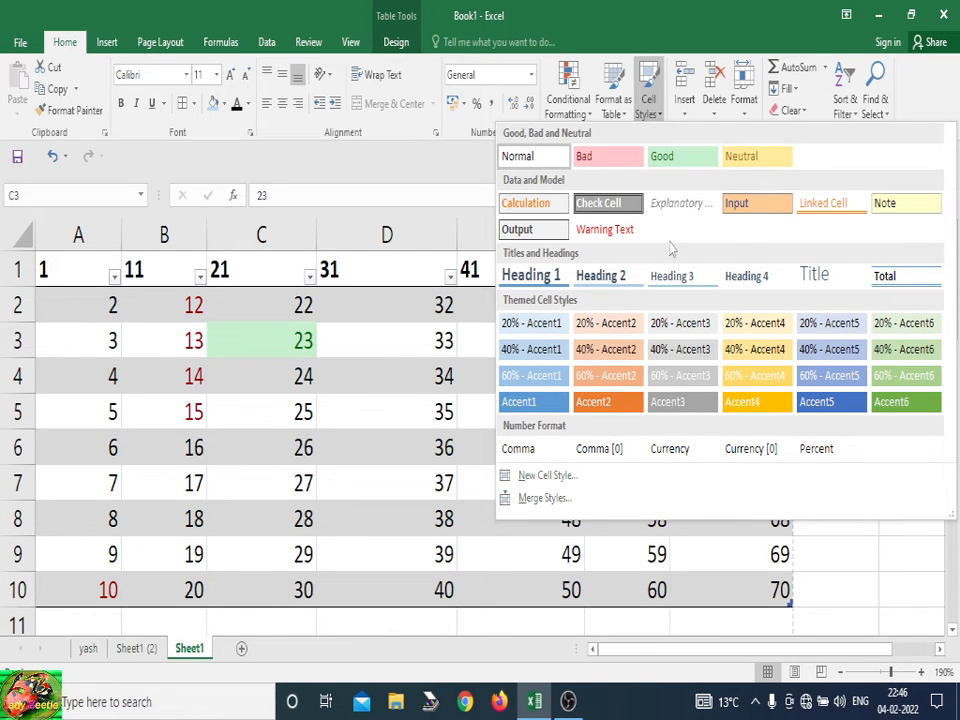
{"action": "left_click", "coordinate": [675, 402]}
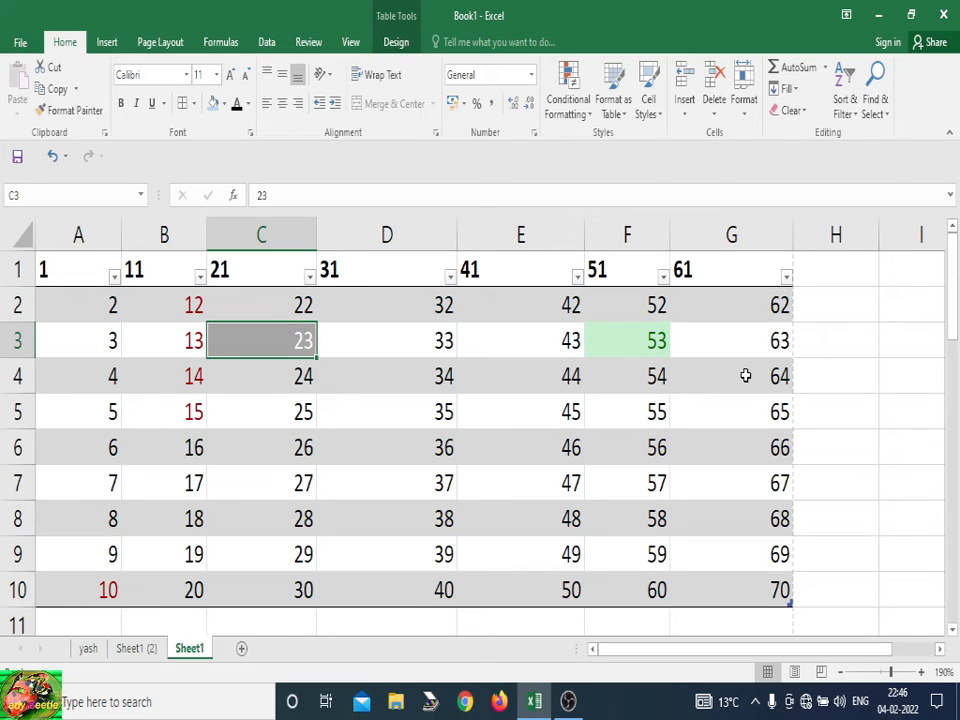
{"action": "left_click", "coordinate": [538, 237]}
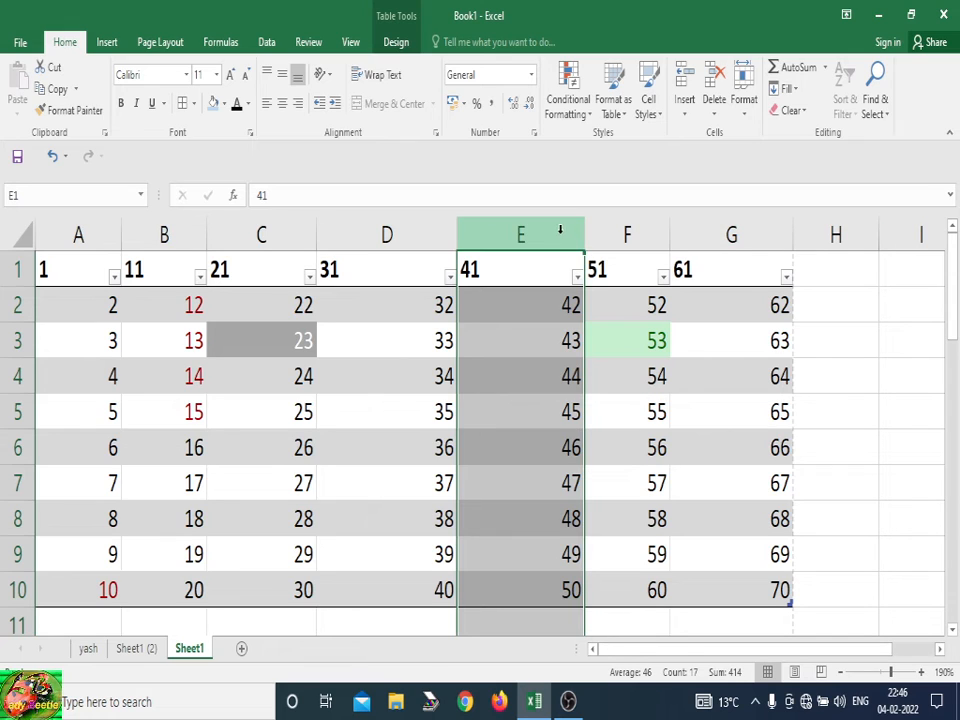
{"action": "right_click", "coordinate": [543, 272]}
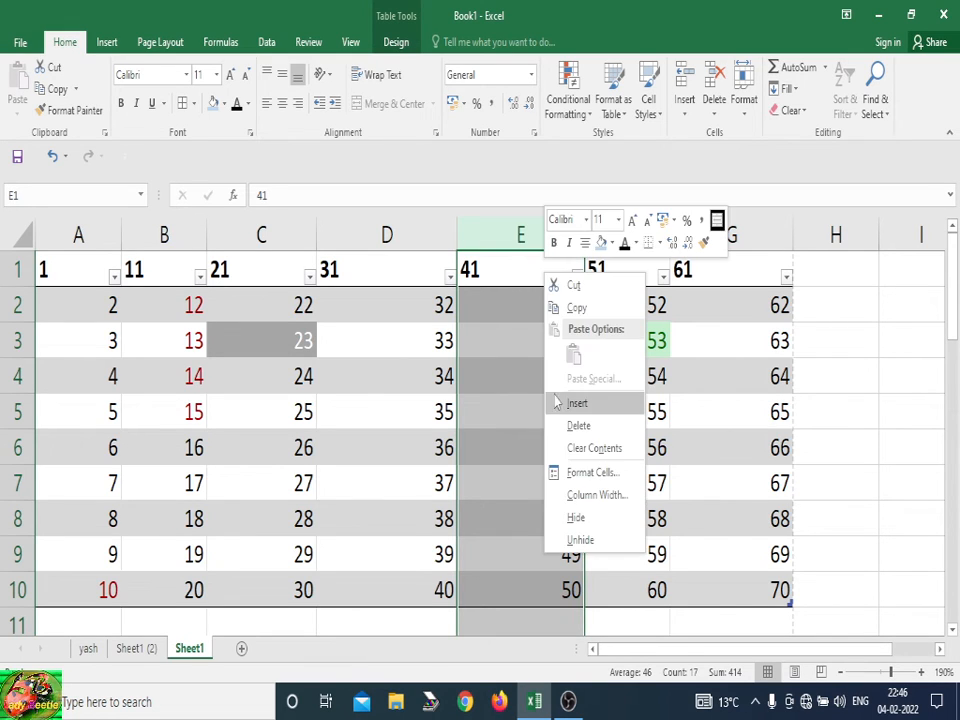
{"action": "left_click", "coordinate": [484, 302]}
{"action": "left_click", "coordinate": [484, 255]}
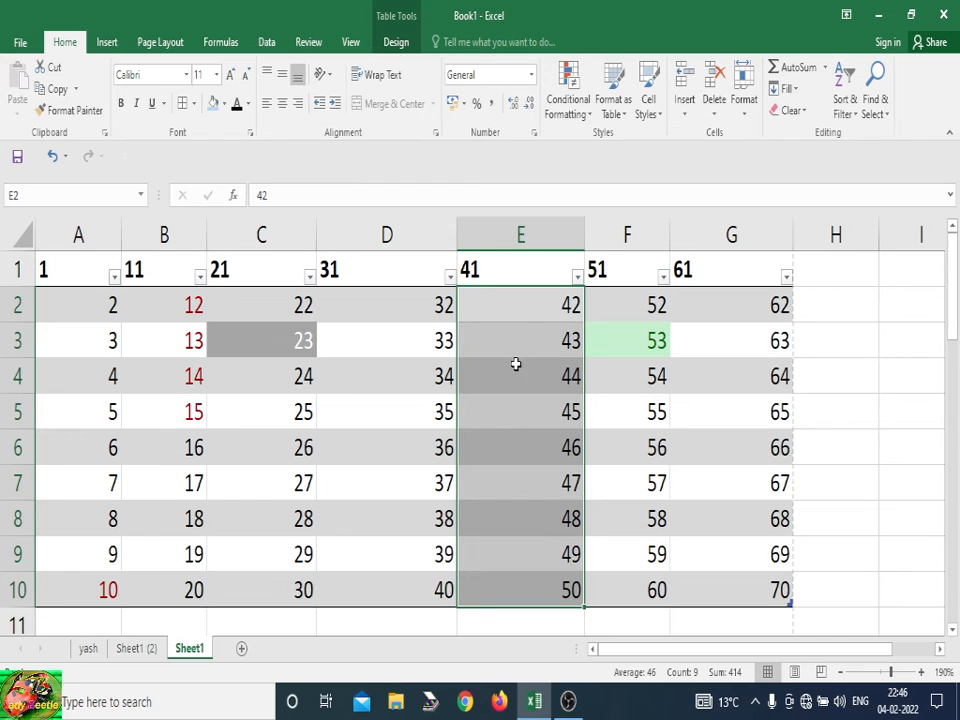
{"action": "right_click", "coordinate": [516, 266]}
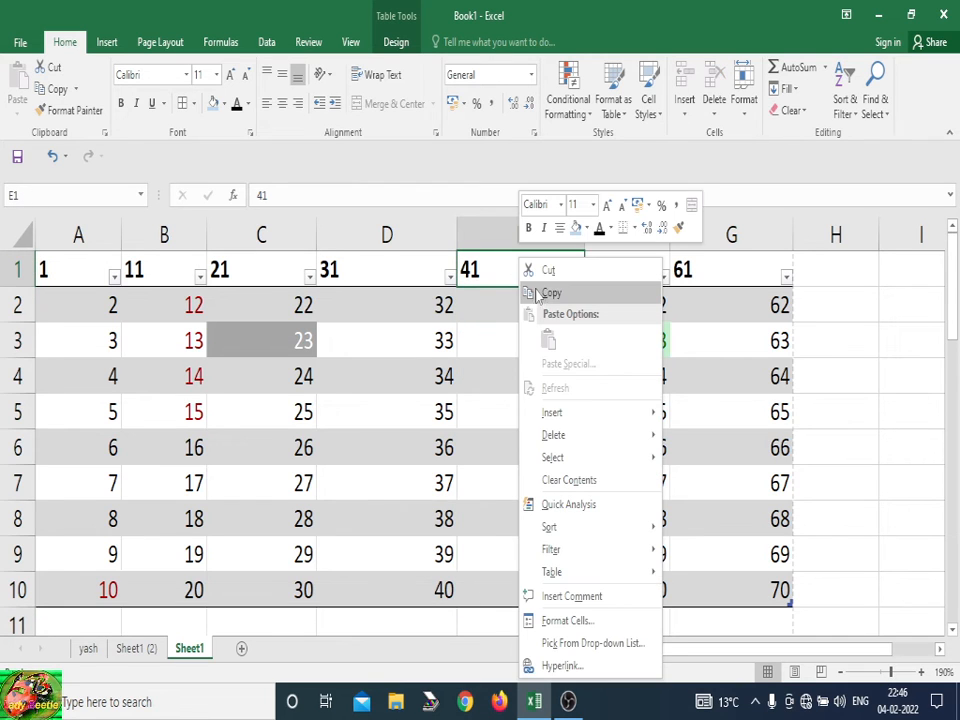
{"action": "left_click", "coordinate": [832, 386]}
- Move the values in E2:E10 to H2:H10, outside the table's last column
{"action": "left_click_drag", "start_coordinate": [497, 254], "coordinate": [527, 484]}
{"action": "right_click", "coordinate": [526, 381]}
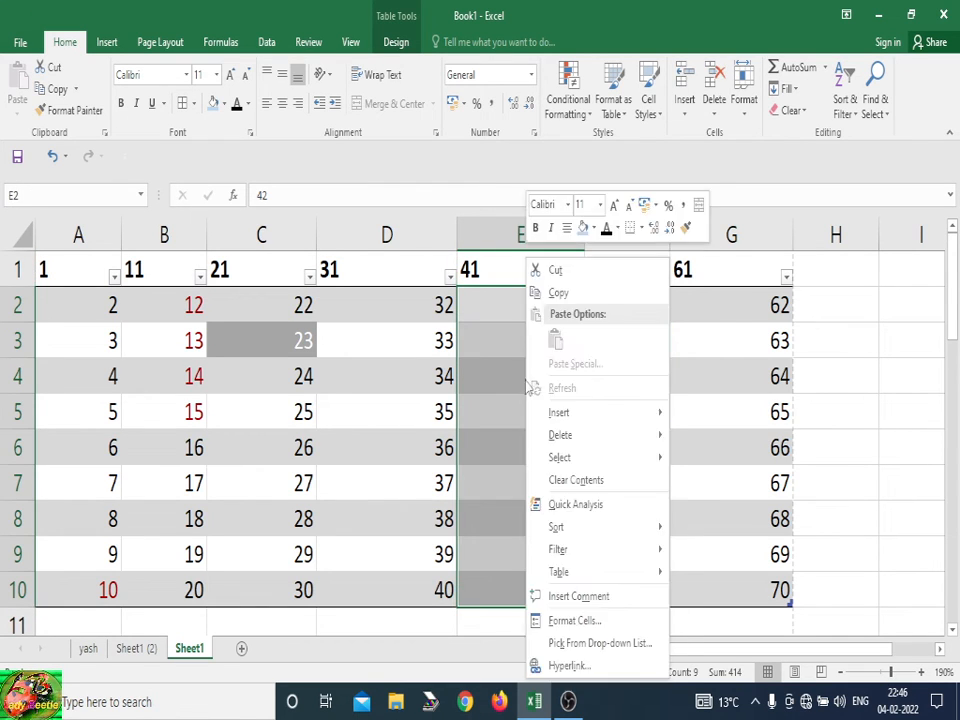
{"action": "left_click", "coordinate": [556, 293]}
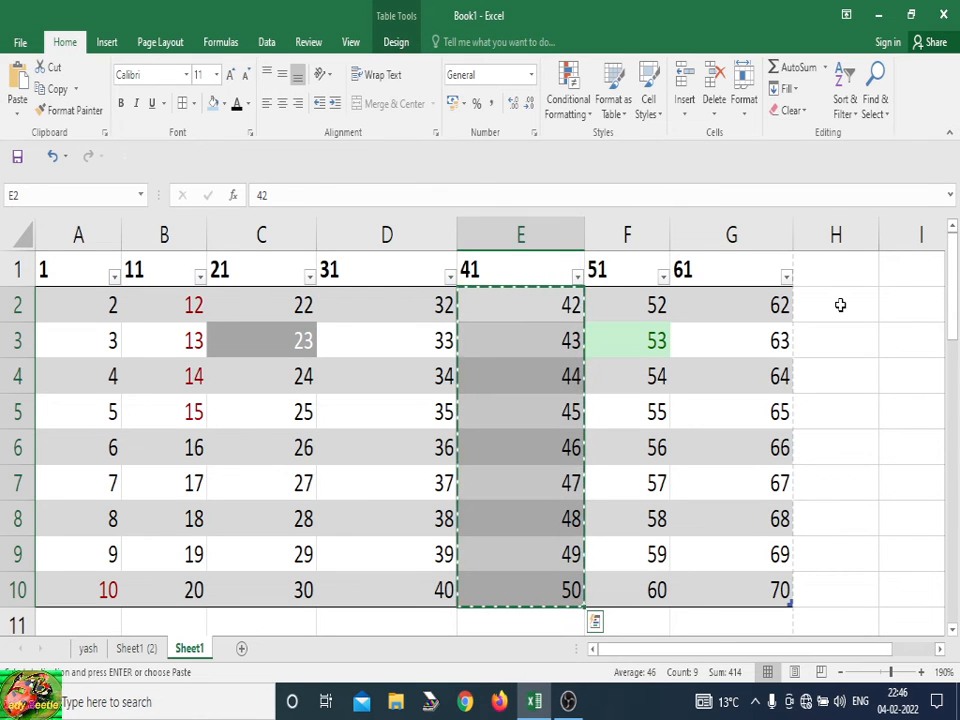
{"action": "left_click_drag", "start_coordinate": [840, 305], "coordinate": [851, 596]}
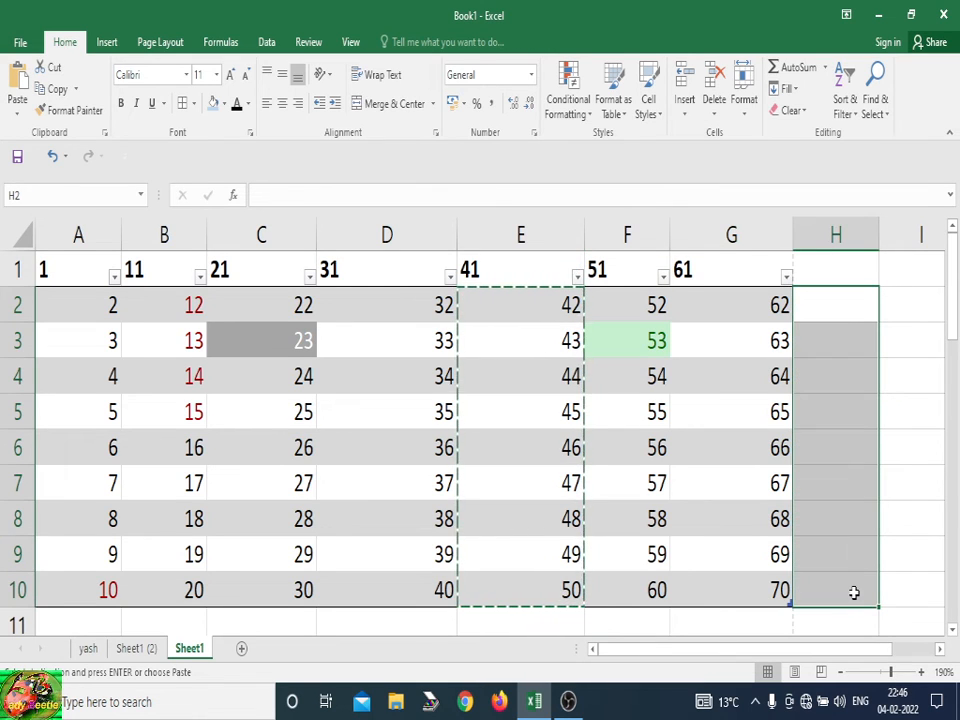
{"action": "key", "text": "ctrl+v"}
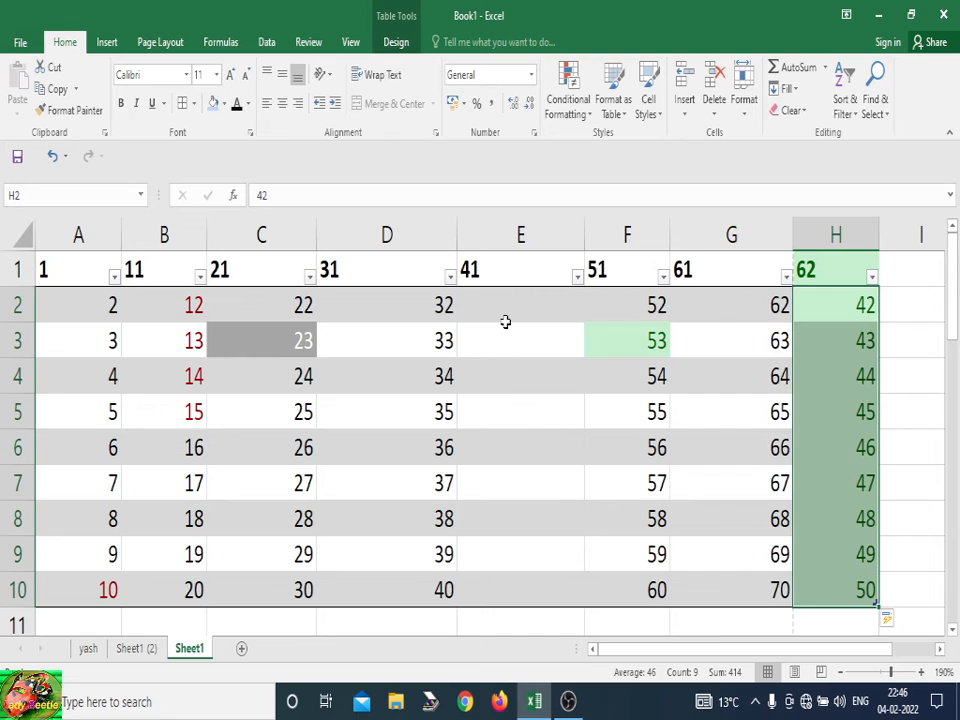
- Delete the emptied column E and the column that holds the moved values
{"action": "left_click", "coordinate": [505, 319]}
{"action": "left_click", "coordinate": [520, 235]}
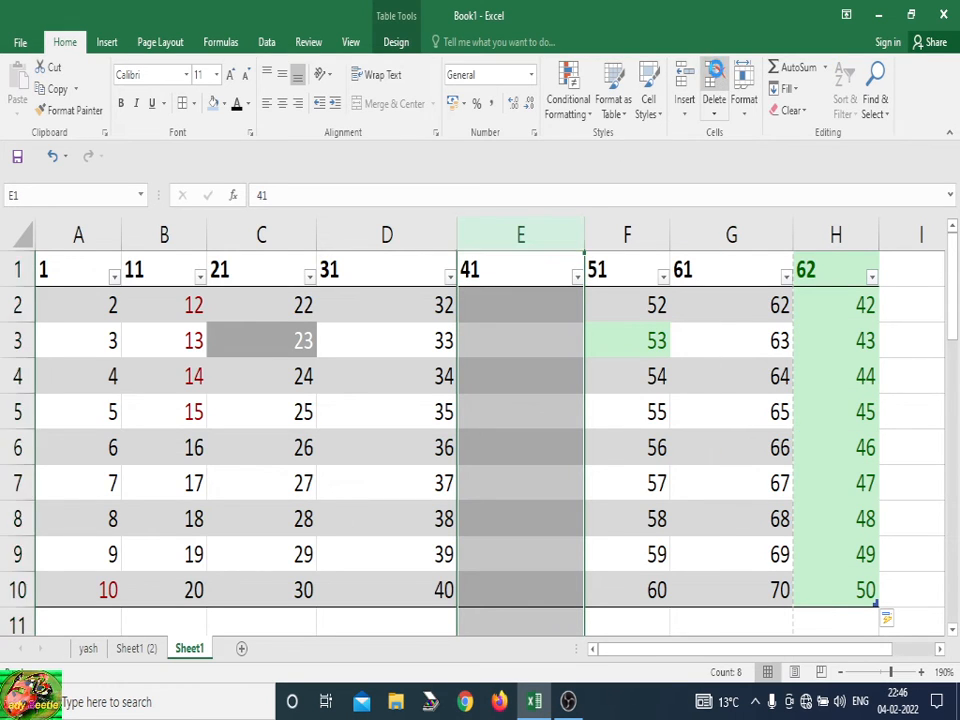
{"action": "left_click", "coordinate": [716, 80]}
{"action": "left_click", "coordinate": [798, 380]}
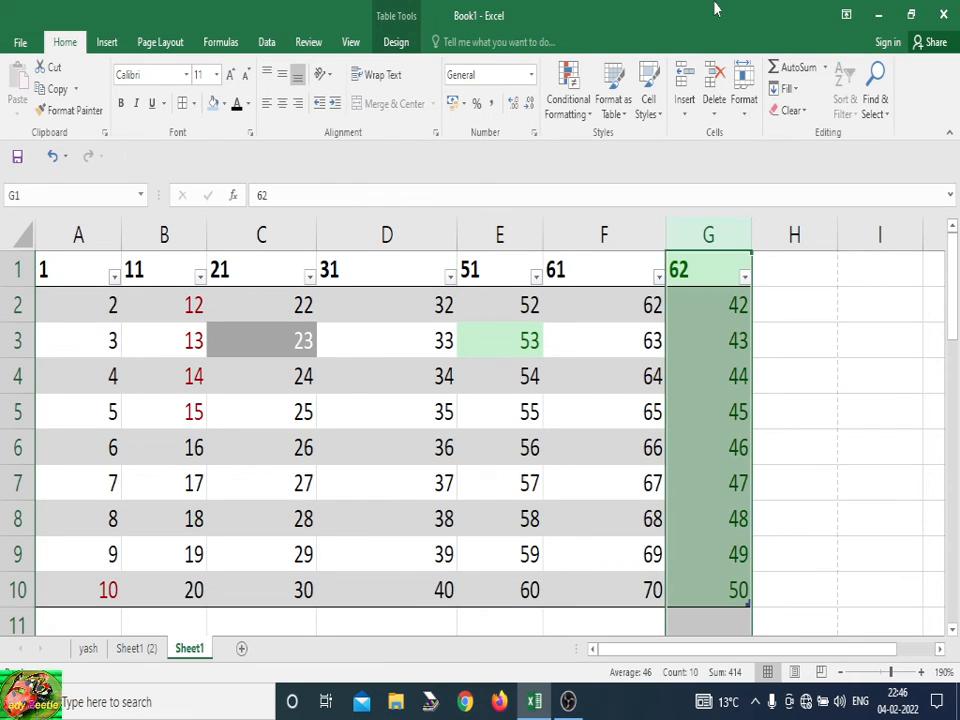
{"action": "left_click", "coordinate": [715, 74]}
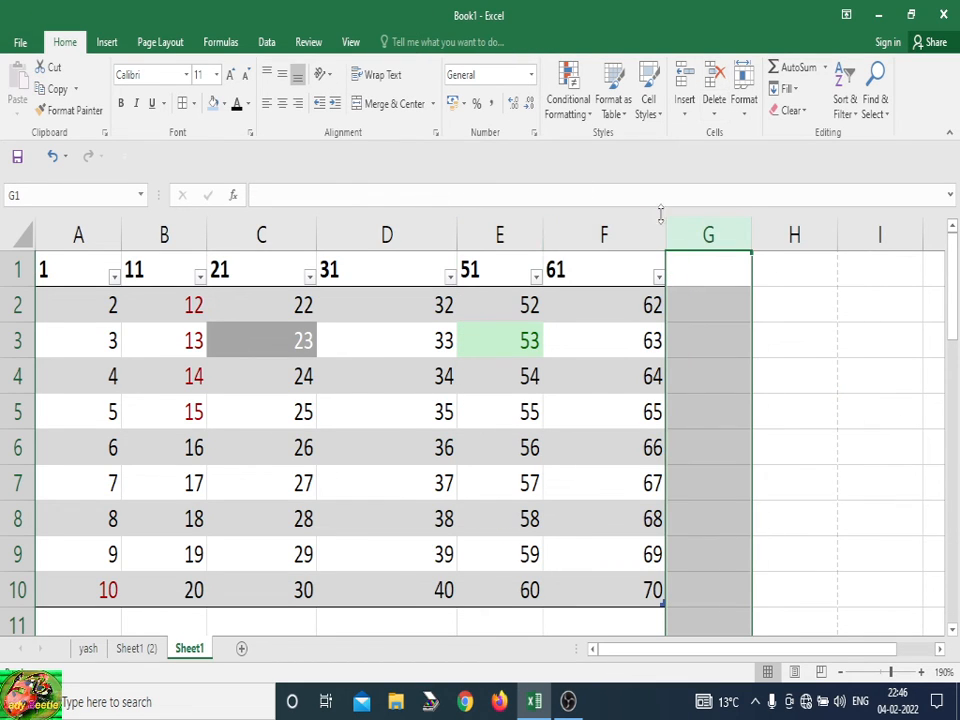
- Insert a blank row of cells above A3:F3 in the table
{"action": "left_click", "coordinate": [684, 110]}
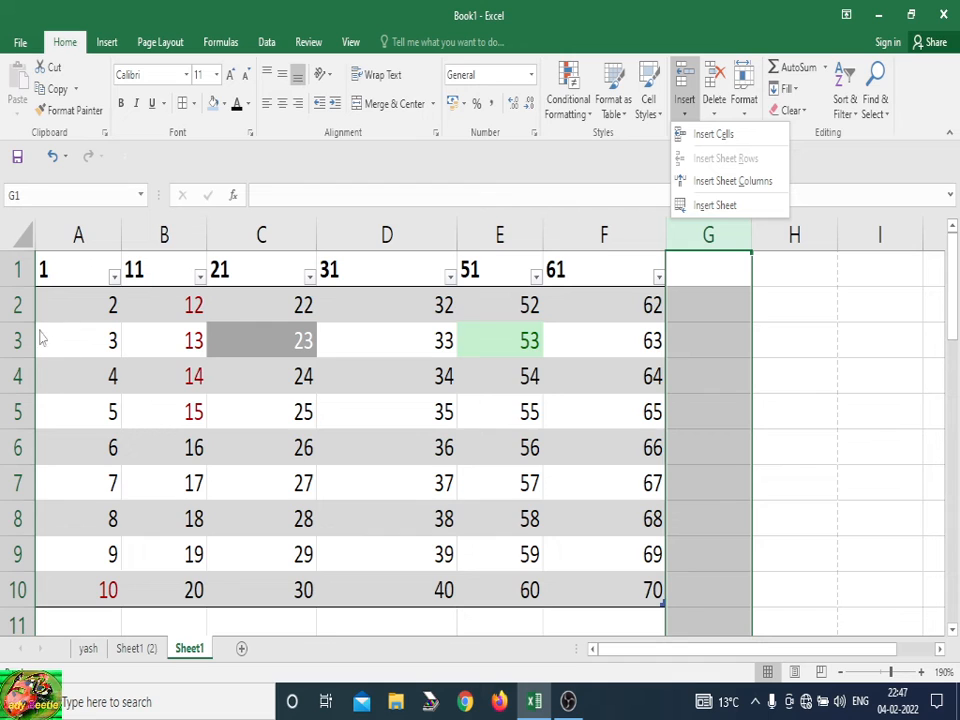
{"action": "left_click", "coordinate": [830, 343]}
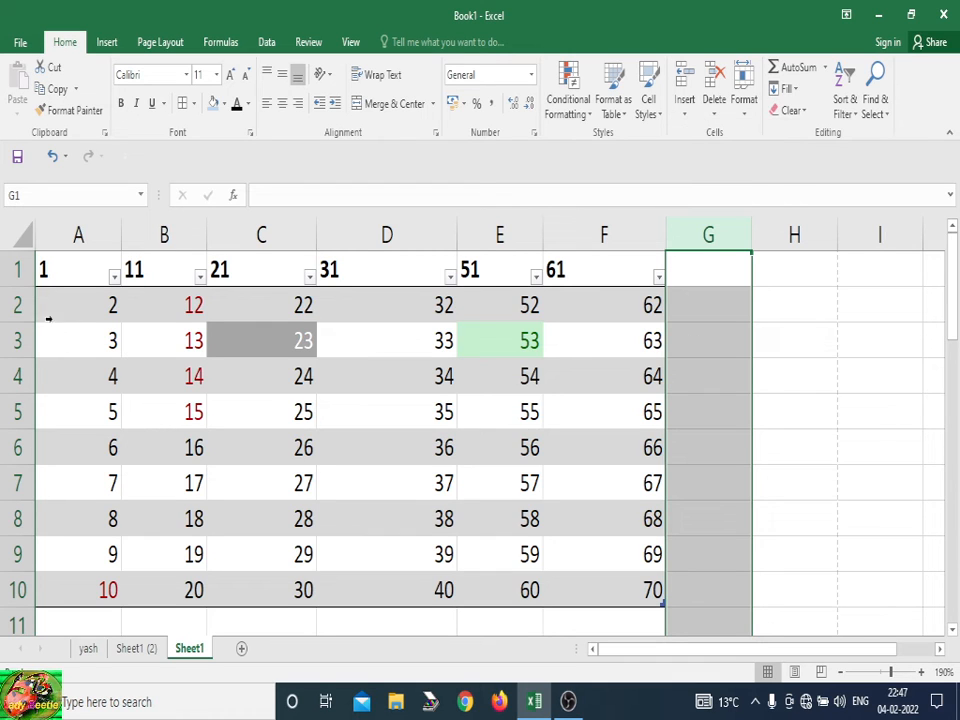
{"action": "left_click_drag", "start_coordinate": [60, 340], "coordinate": [634, 323]}
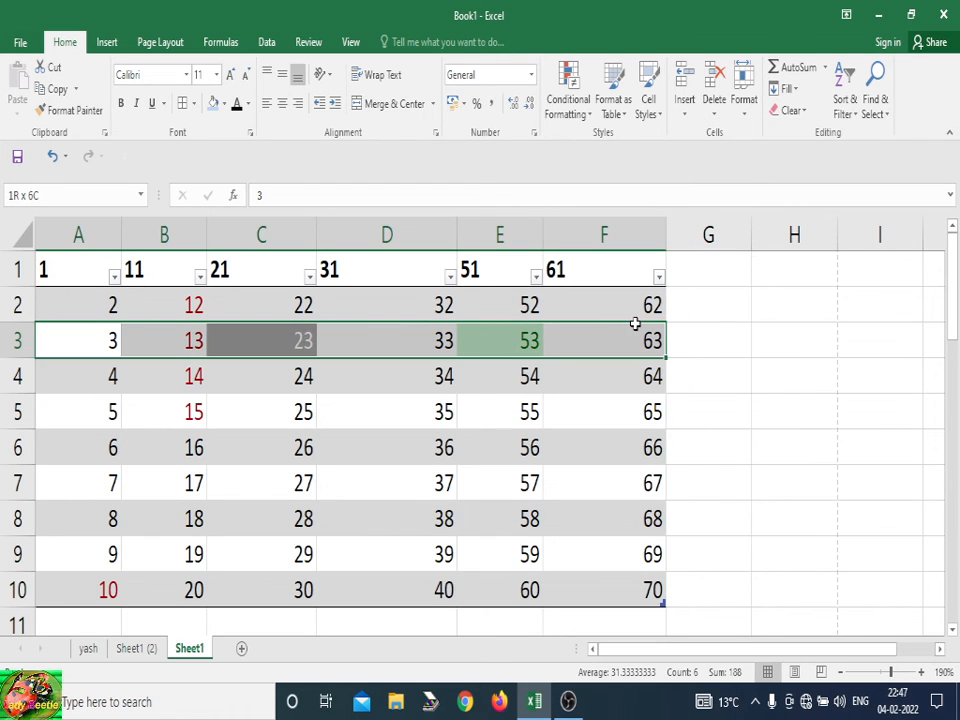
{"action": "left_click", "coordinate": [684, 82]}
{"action": "left_click", "coordinate": [794, 375]}
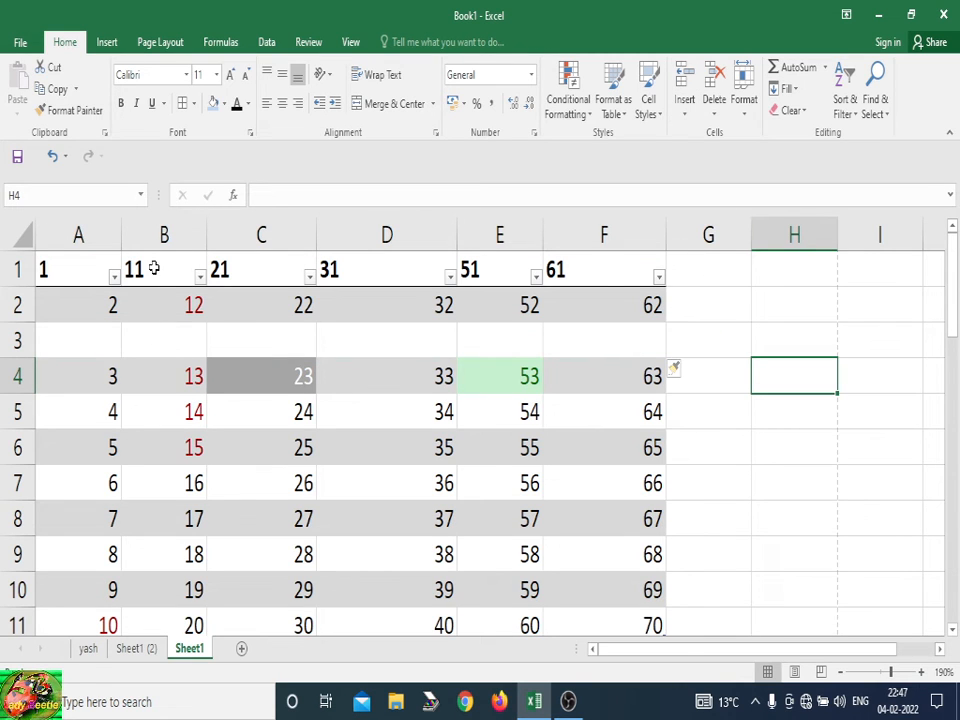
- Insert a blank column before column B of the table and delete that inserted column again
{"action": "left_click", "coordinate": [171, 236]}
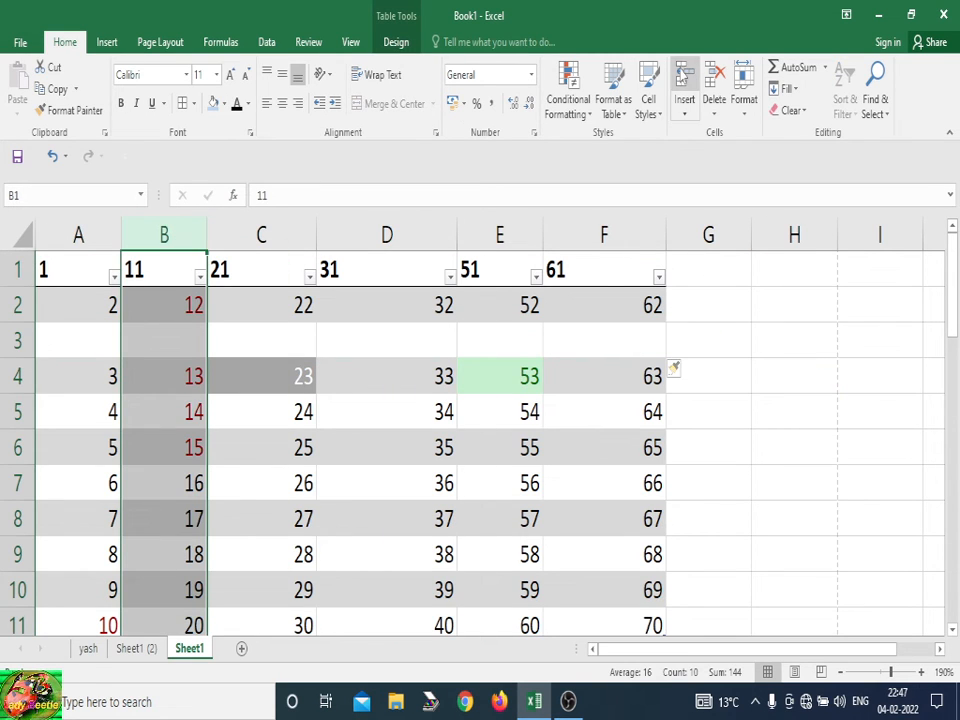
{"action": "left_click", "coordinate": [685, 100]}
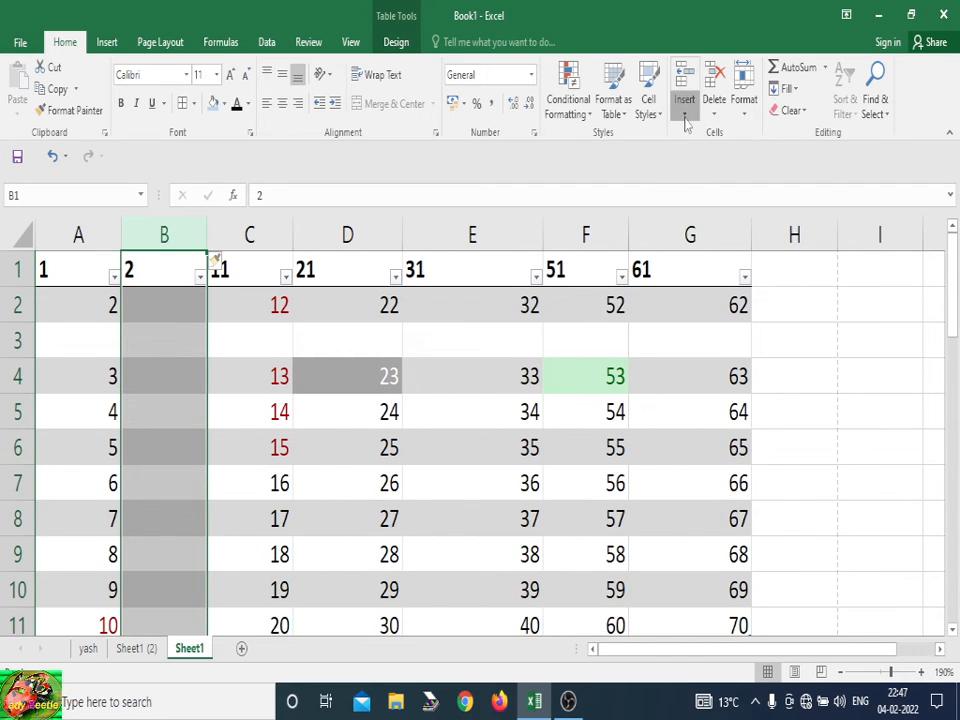
{"action": "left_click", "coordinate": [685, 116]}
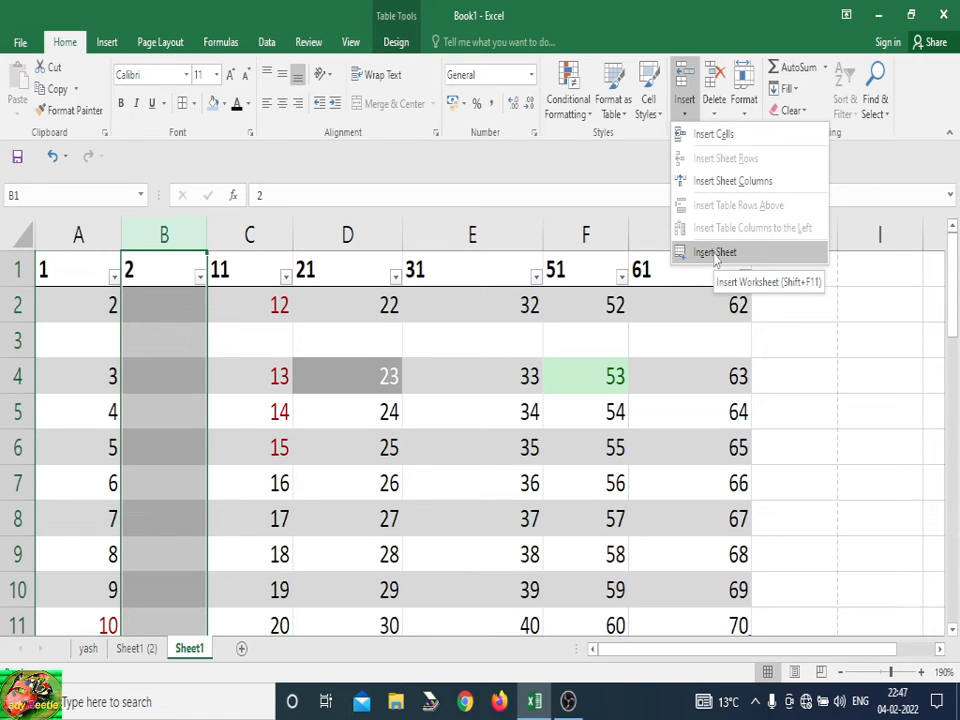
{"action": "left_click", "coordinate": [716, 118]}
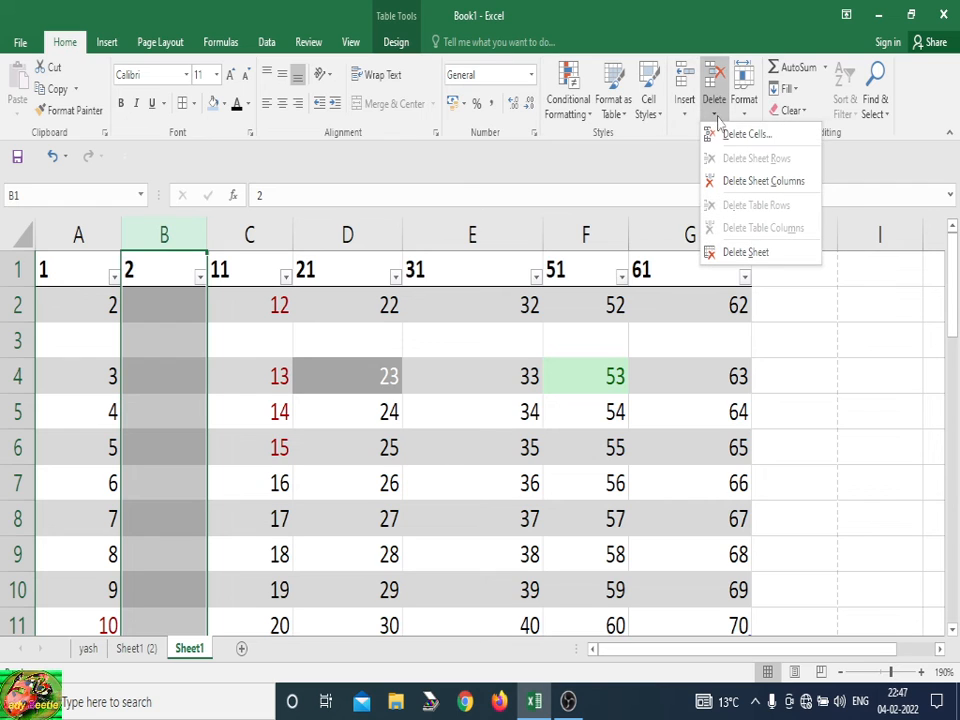
{"action": "left_click", "coordinate": [758, 133]}
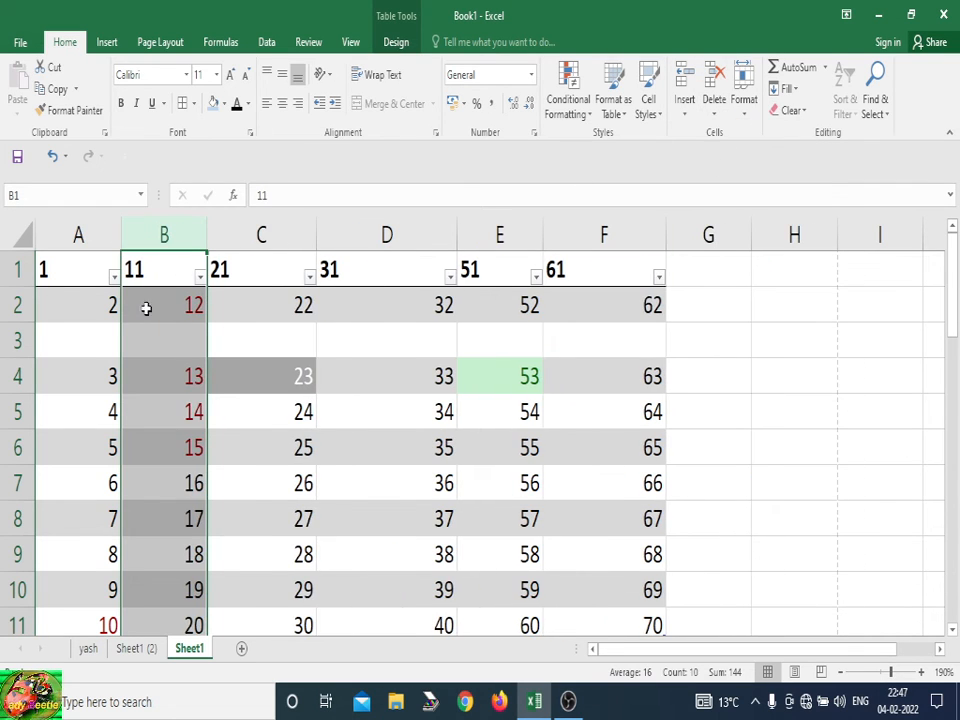
- Delete the sheet columns of the range A3:G3 and undo that deletion
{"action": "left_click_drag", "start_coordinate": [71, 340], "coordinate": [732, 350]}
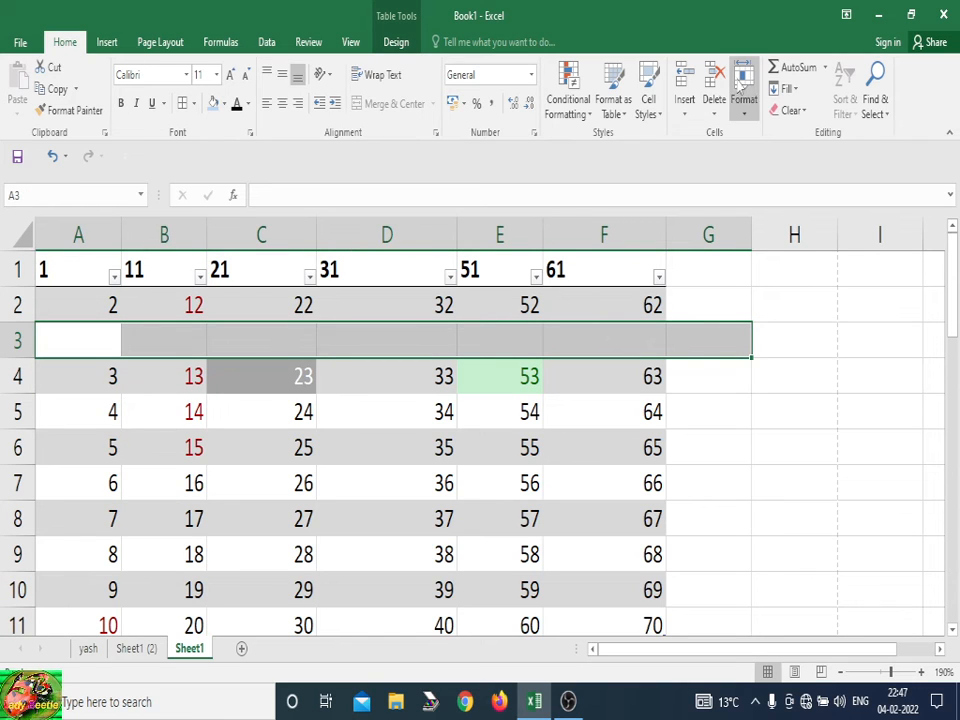
{"action": "left_click", "coordinate": [715, 105]}
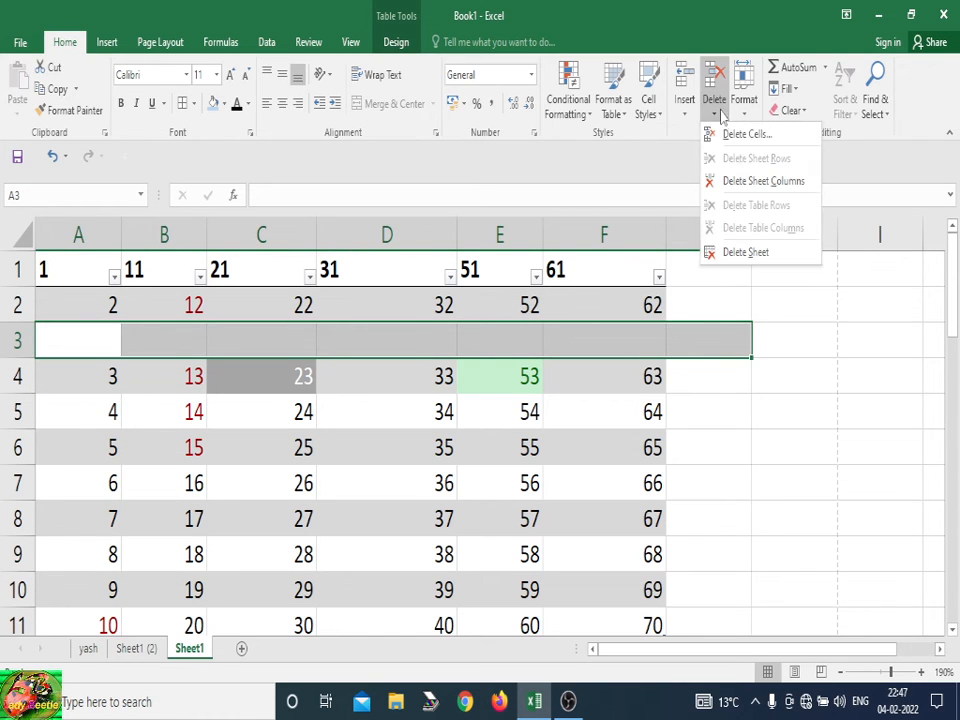
{"action": "left_click", "coordinate": [755, 184]}
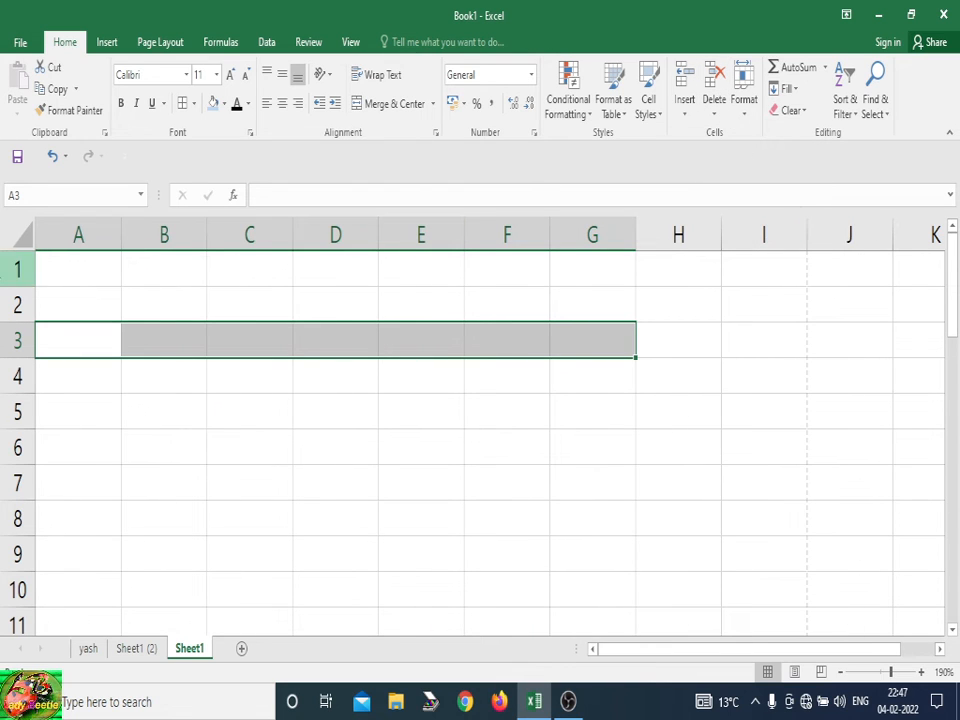
{"action": "left_click", "coordinate": [64, 156]}
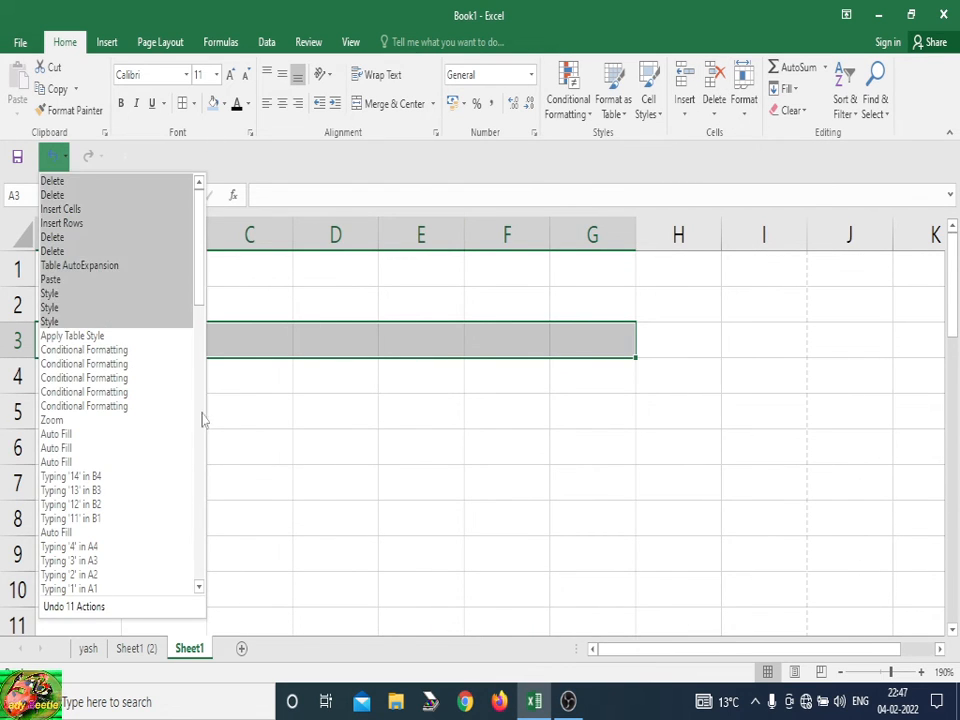
{"action": "left_click", "coordinate": [60, 321]}
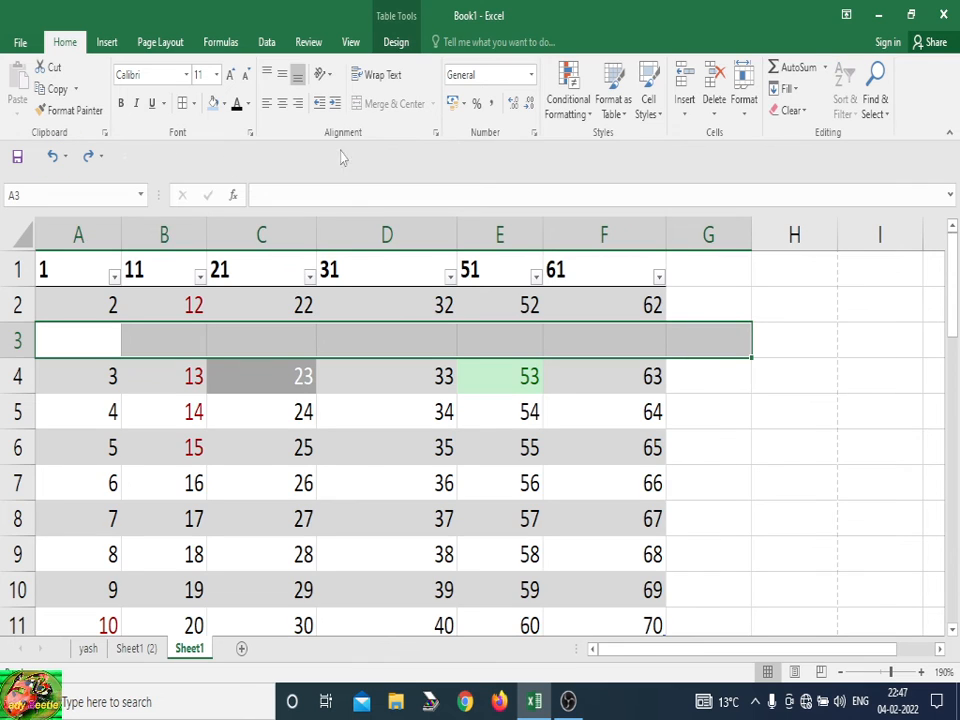
- Try to delete the blank cells A3:G3 with the option to shift cells up
{"action": "left_click", "coordinate": [714, 104]}
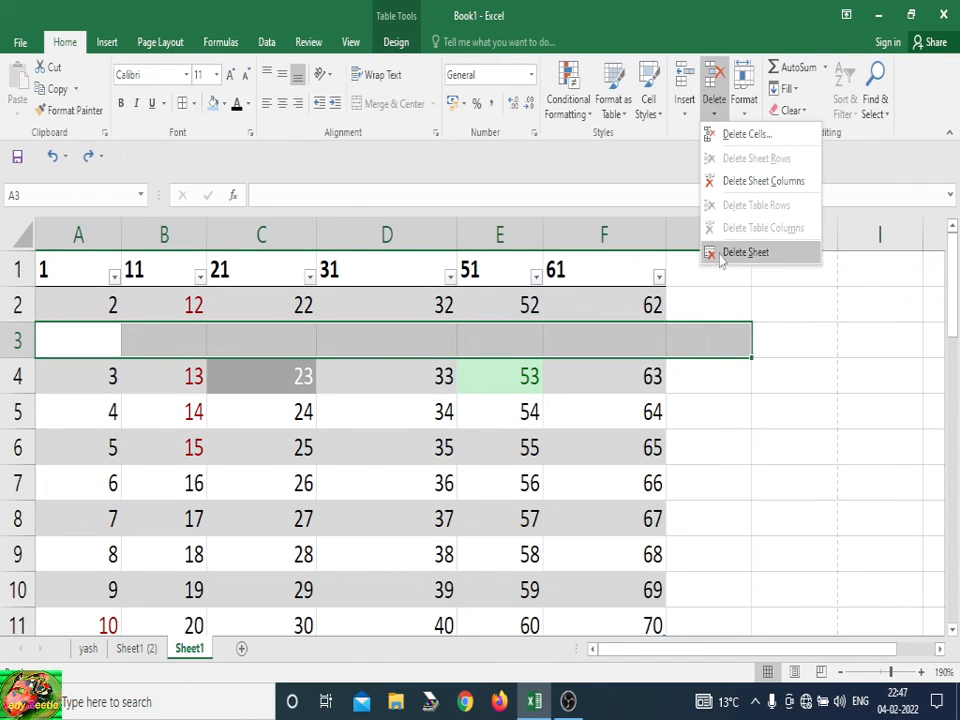
{"action": "left_click", "coordinate": [746, 136]}
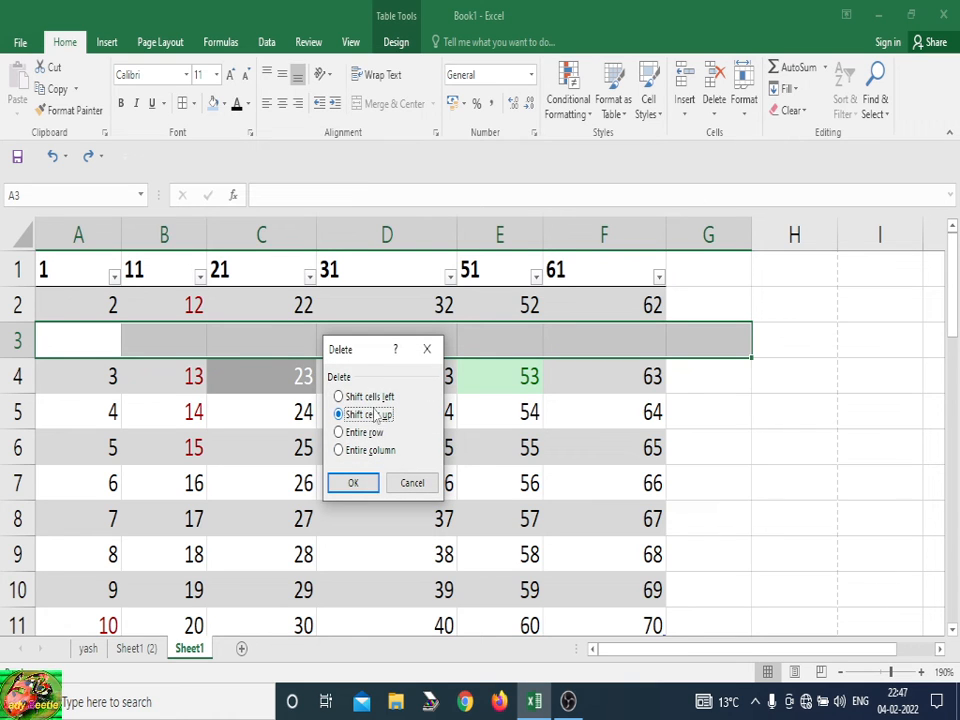
{"action": "left_click", "coordinate": [353, 483]}
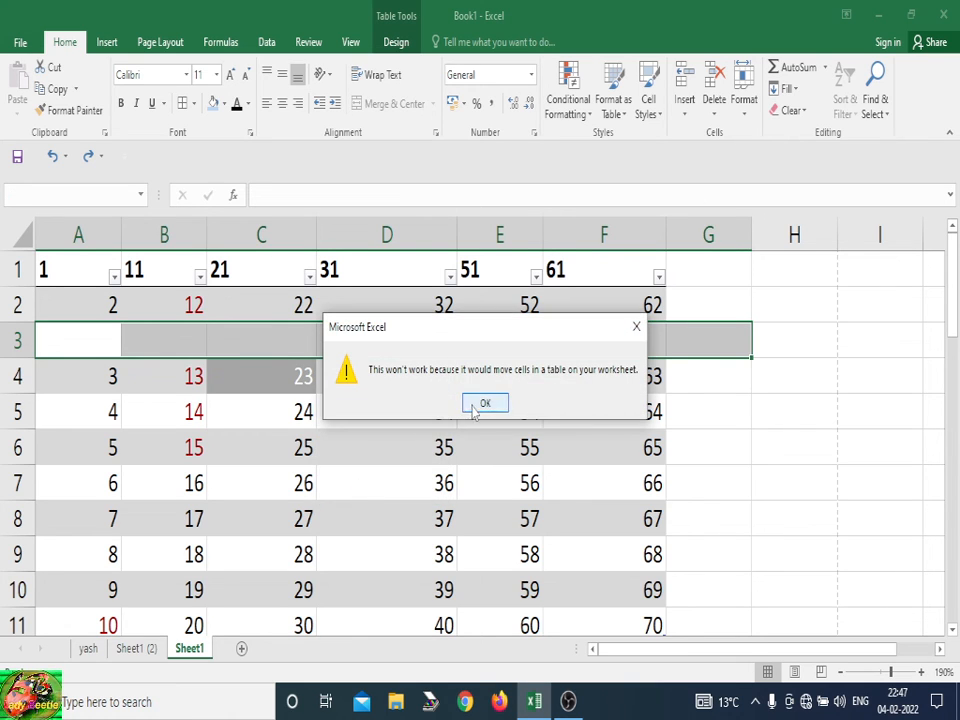
{"action": "left_click", "coordinate": [484, 403]}
- Delete the blank row 3 from the sheet by removing the entire row of A3:G3
{"action": "left_click", "coordinate": [714, 112]}
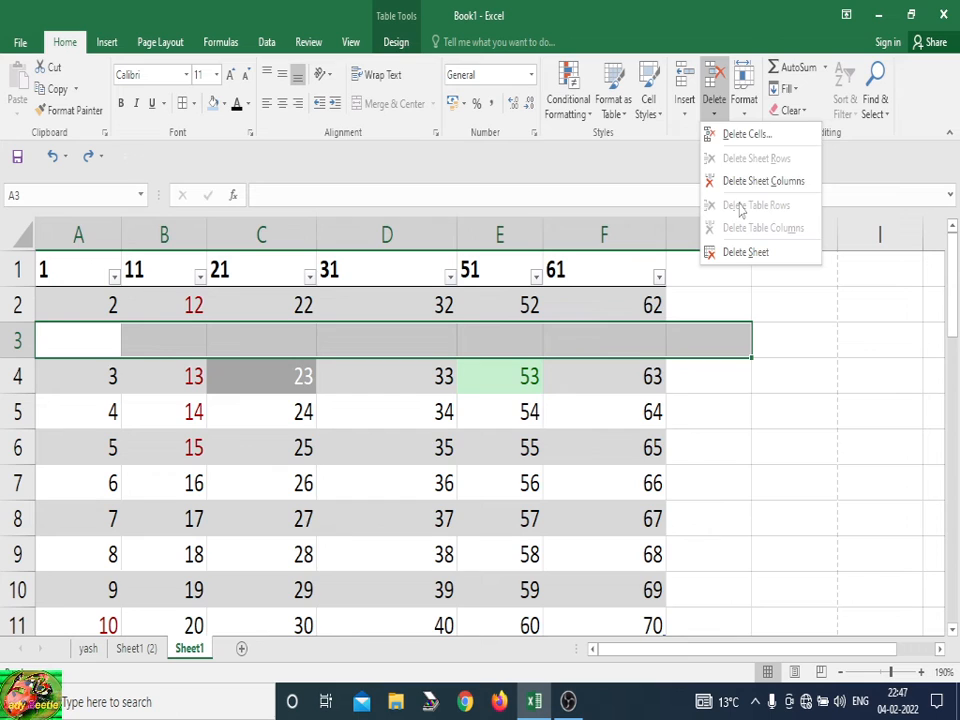
{"action": "left_click", "coordinate": [738, 138]}
{"action": "left_click", "coordinate": [368, 398]}
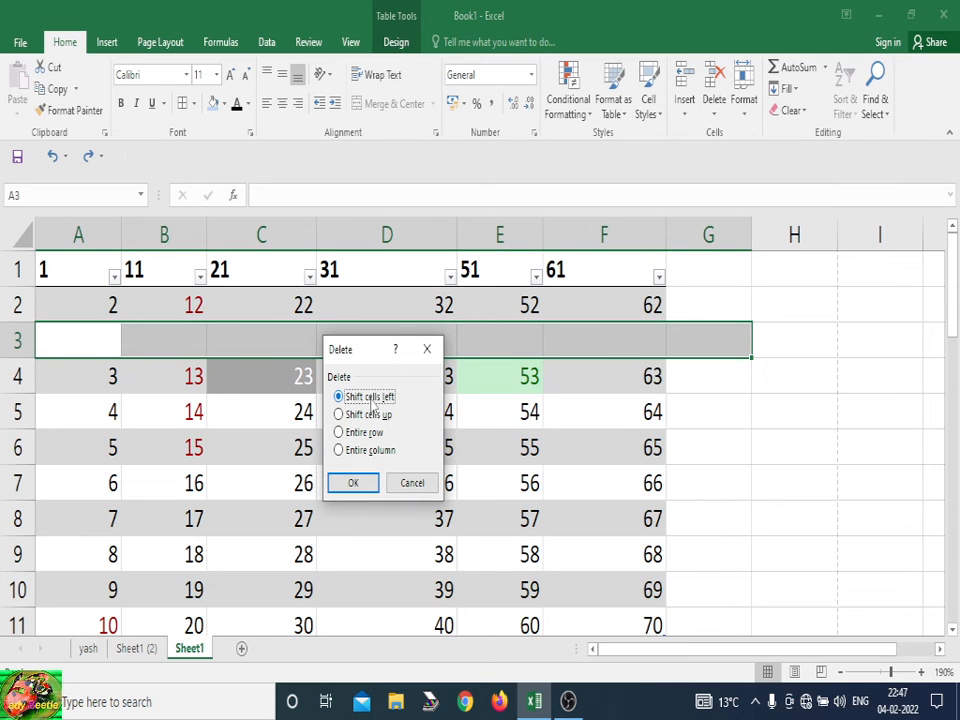
{"action": "left_click", "coordinate": [360, 434]}
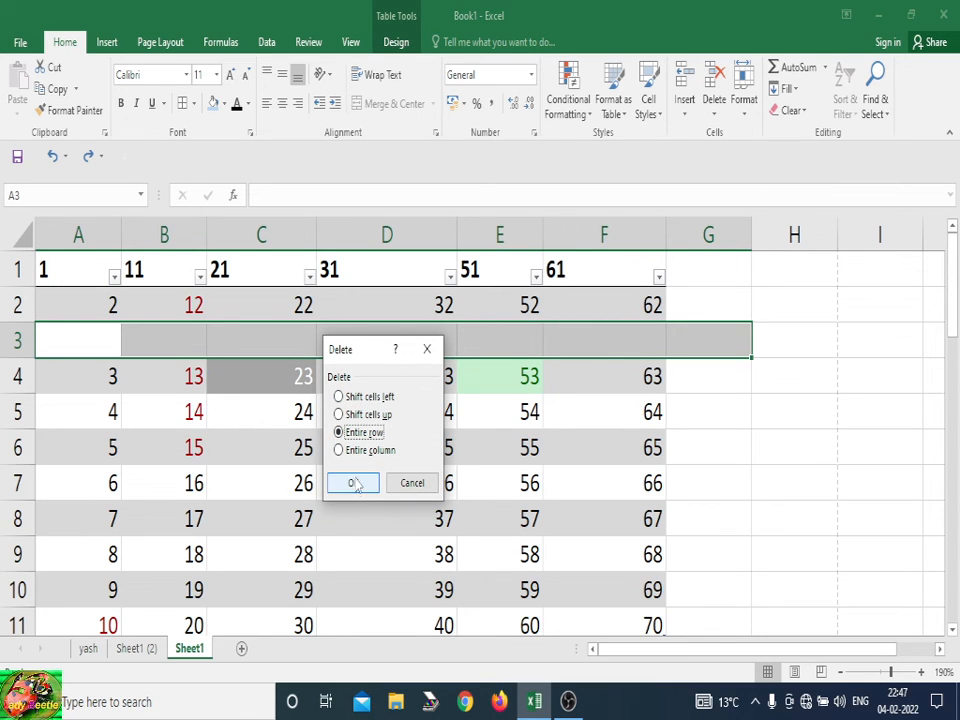
{"action": "left_click", "coordinate": [353, 481]}
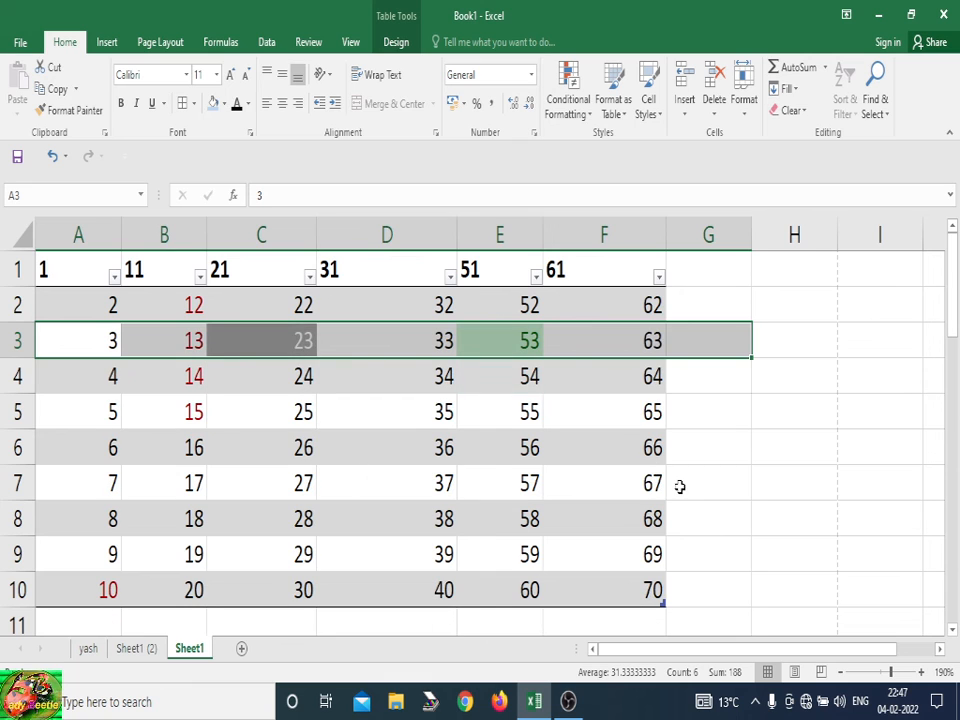
{"action": "left_click", "coordinate": [735, 488]}
{"action": "left_click", "coordinate": [744, 100]}
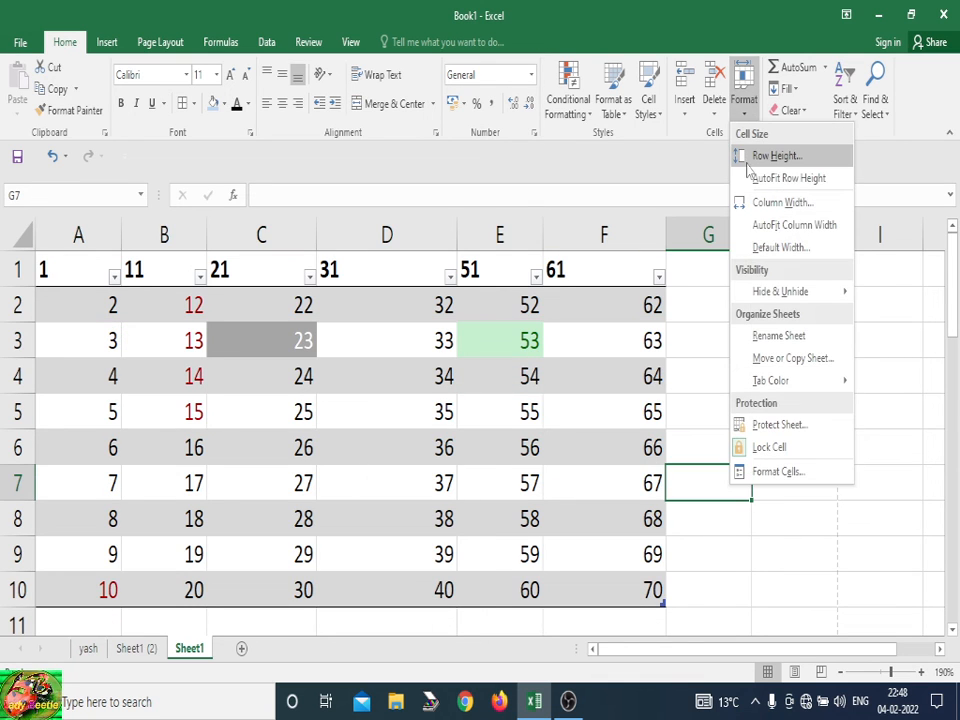
{"action": "left_click", "coordinate": [770, 157]}
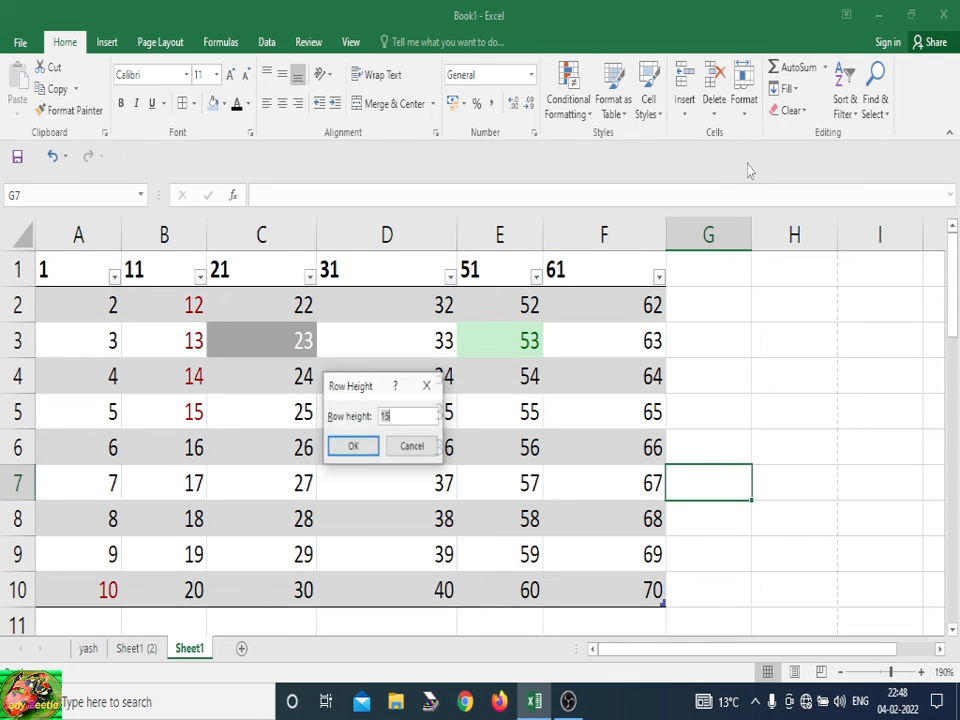
{"action": "left_click", "coordinate": [425, 384]}
{"action": "left_click", "coordinate": [743, 102]}
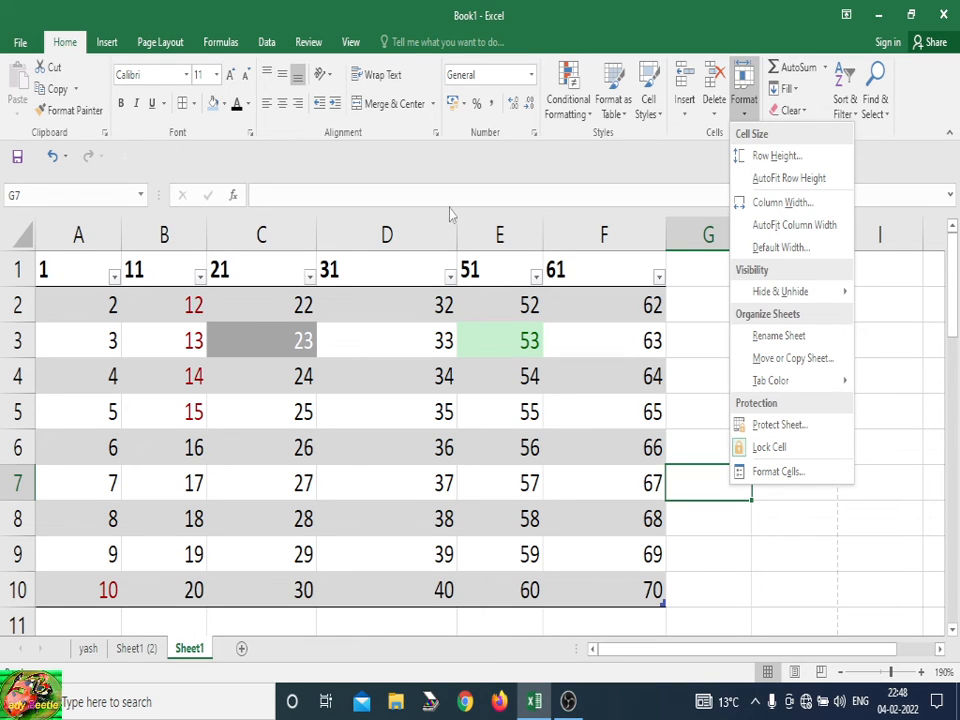
{"action": "left_click", "coordinate": [727, 541]}
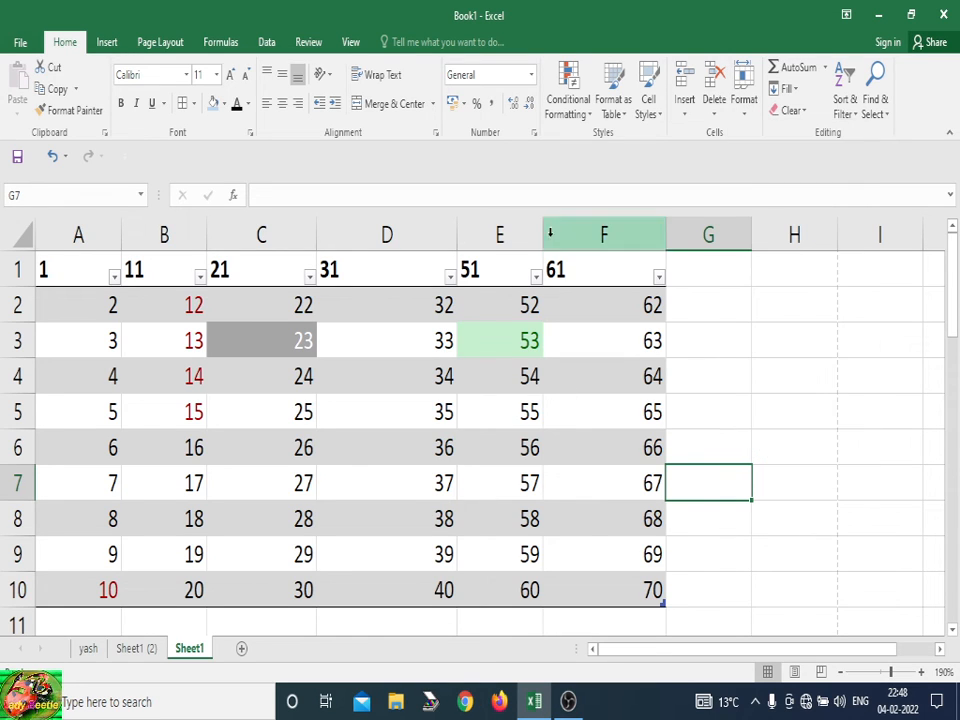
- Narrow column E to a width of about 1.43 and accept that value in the column width settings
{"action": "left_click_drag", "start_coordinate": [544, 222], "coordinate": [478, 216]}
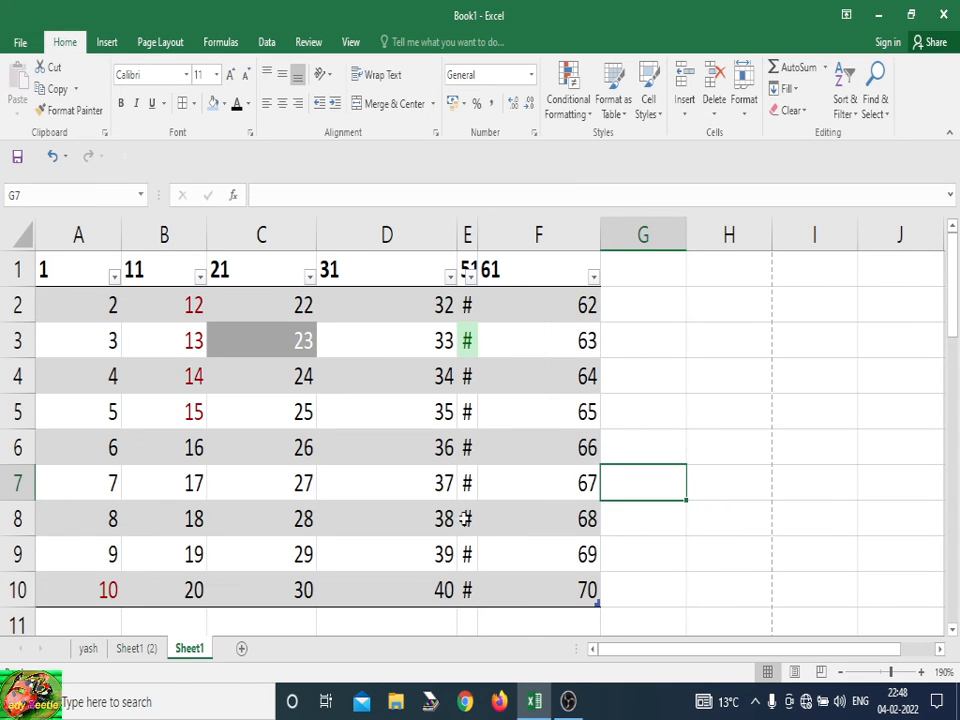
{"action": "left_click", "coordinate": [750, 122]}
{"action": "left_click", "coordinate": [470, 244]}
{"action": "left_click", "coordinate": [468, 234]}
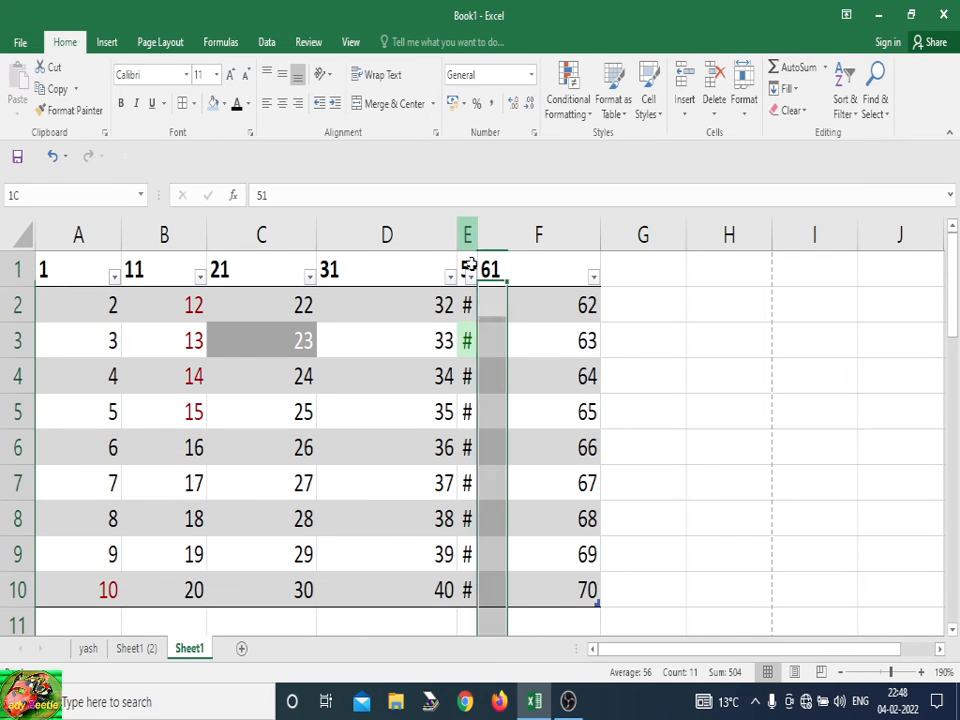
{"action": "left_click", "coordinate": [750, 120]}
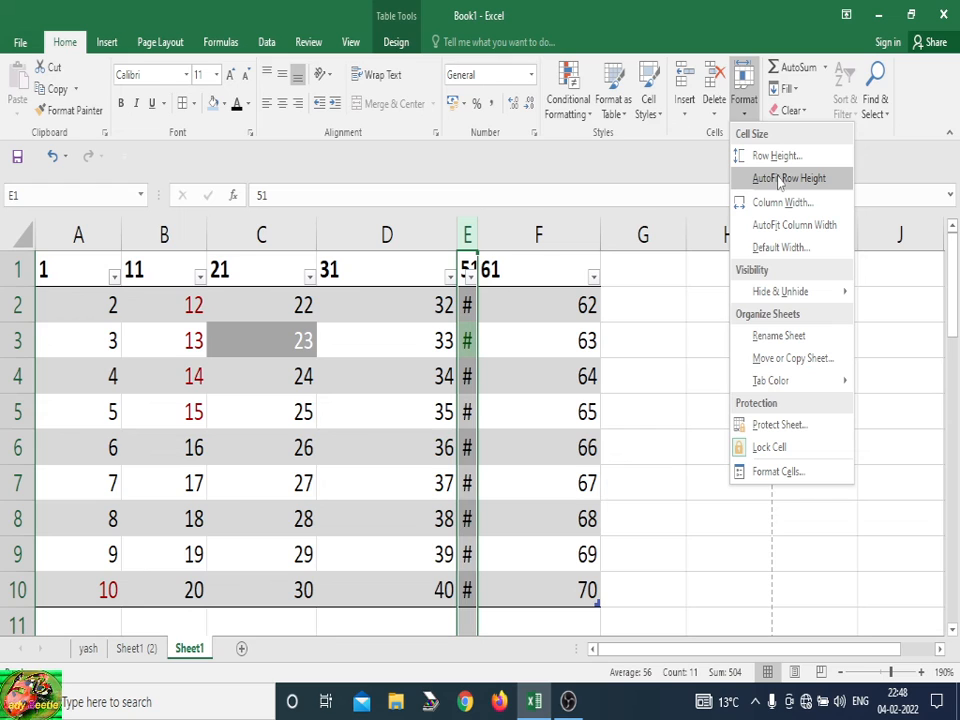
{"action": "left_click", "coordinate": [780, 202]}
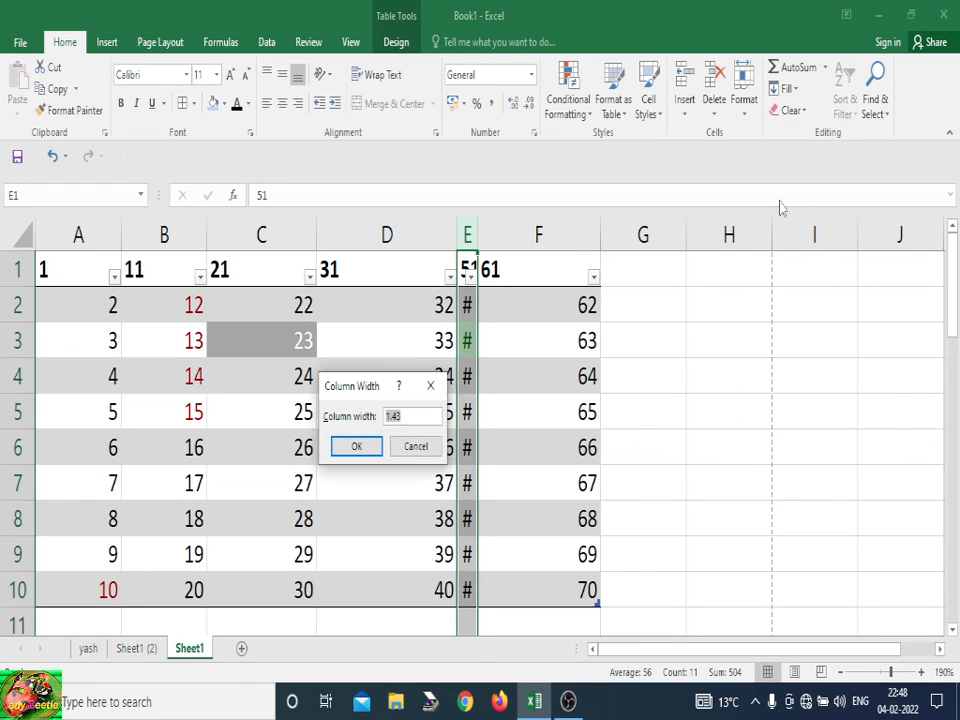
{"action": "left_click", "coordinate": [378, 446]}
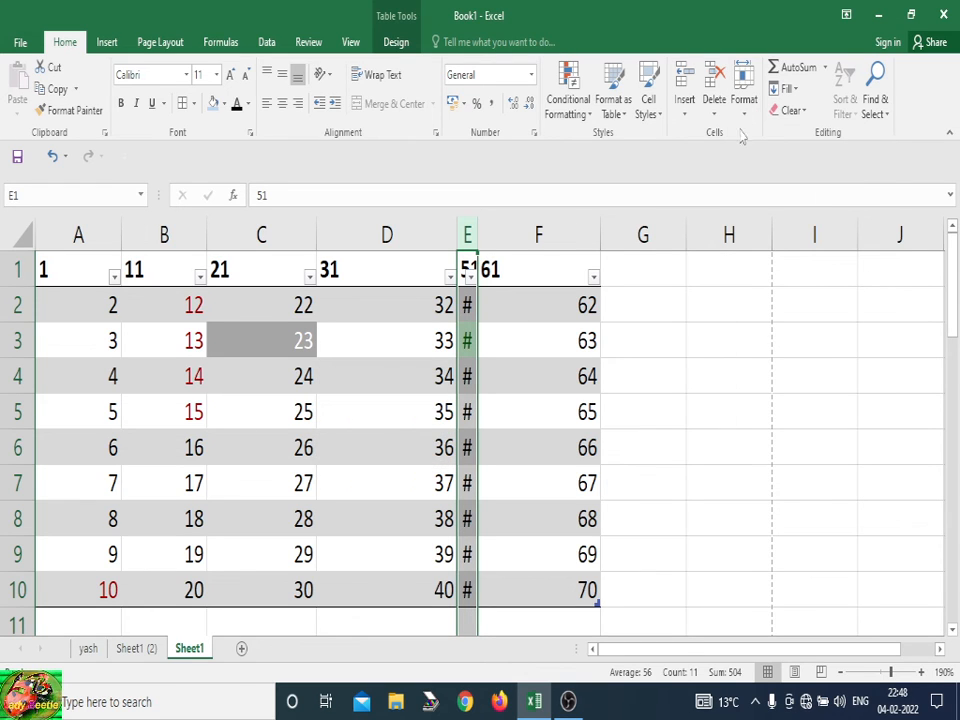
- AutoFit the width of column E to its contents
{"action": "left_click", "coordinate": [715, 108]}
{"action": "left_click", "coordinate": [745, 120]}
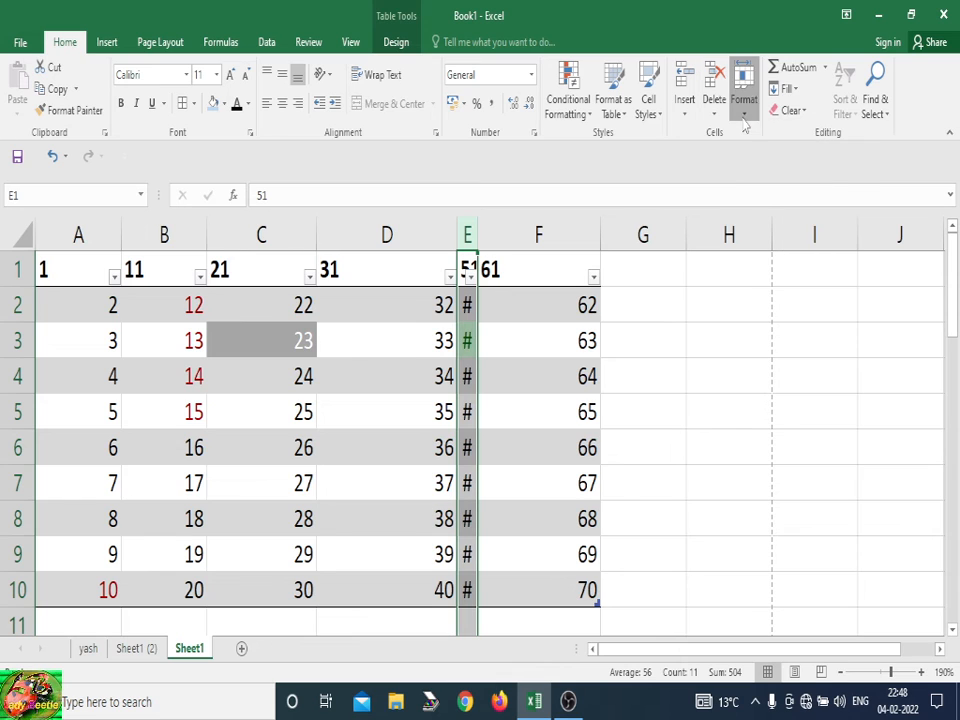
{"action": "left_click", "coordinate": [771, 223]}
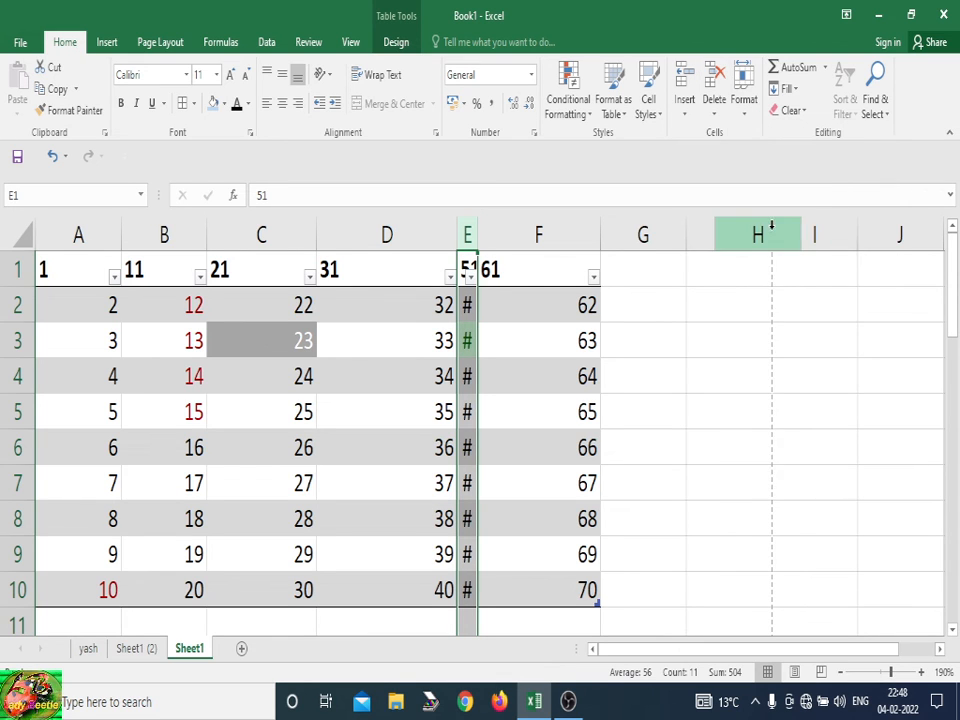
{"action": "left_click", "coordinate": [716, 377]}
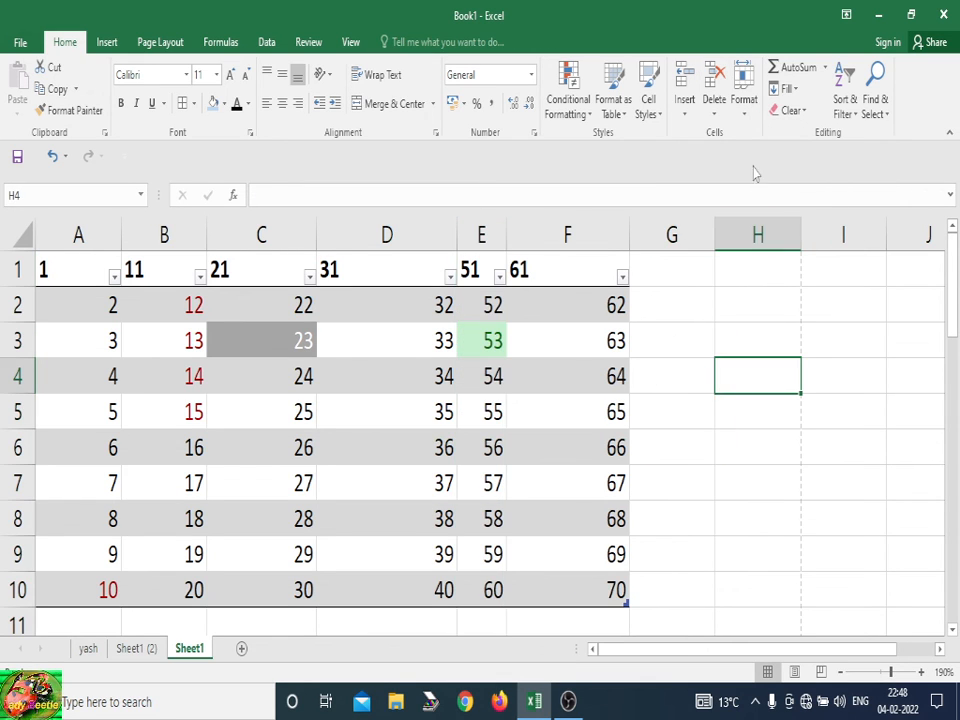
- Select the whole of column D and hide the rows it spans
{"action": "left_click", "coordinate": [744, 118]}
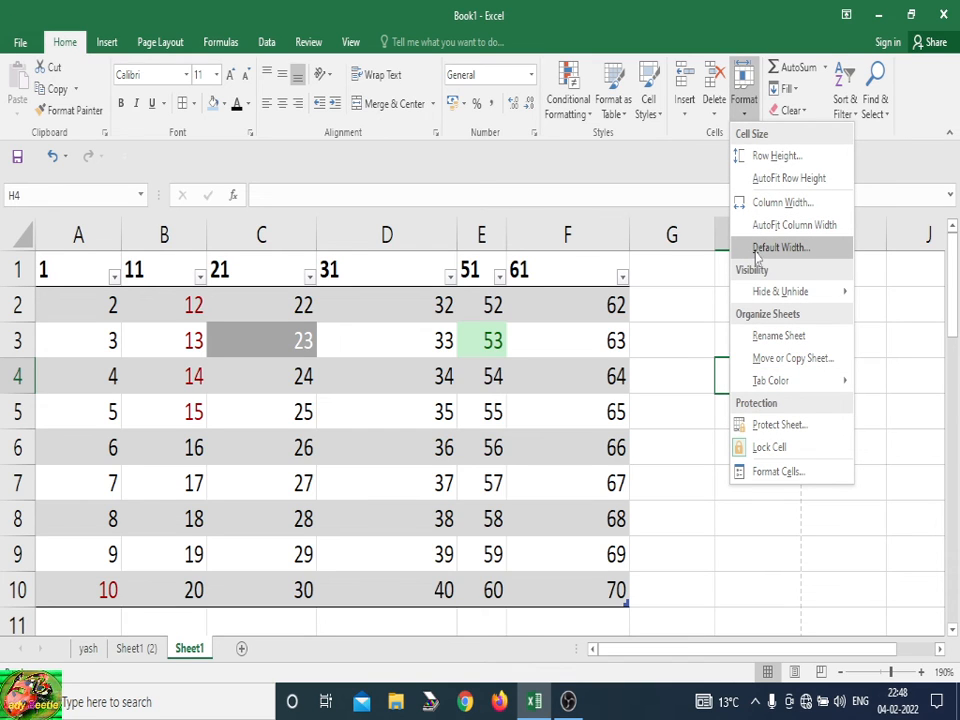
{"action": "mouse_move", "coordinate": [772, 297]}
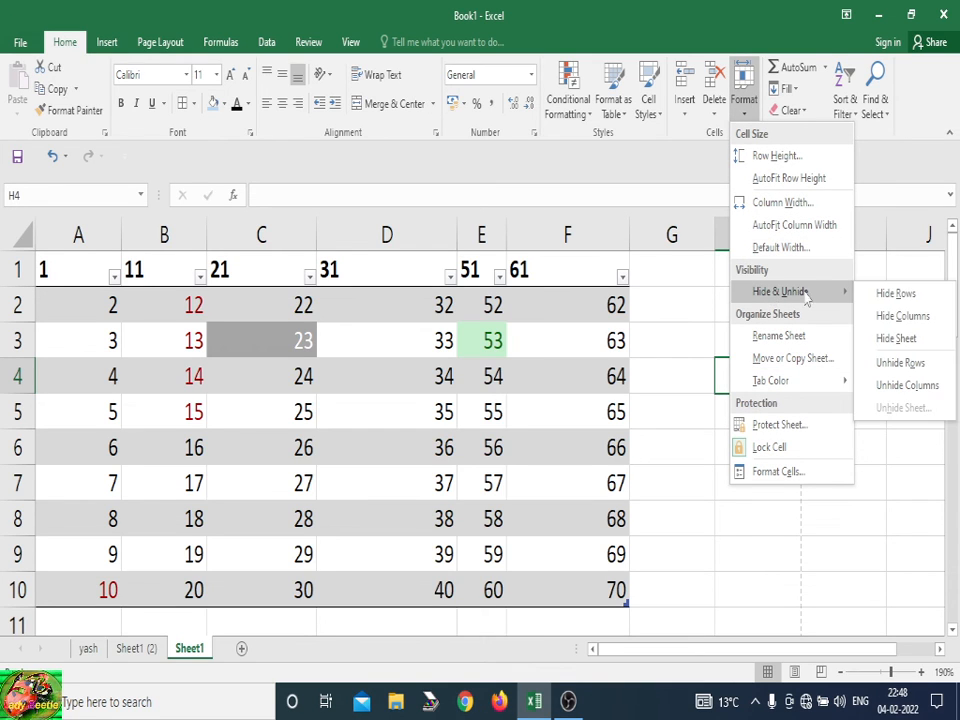
{"action": "left_click", "coordinate": [428, 226]}
{"action": "left_click", "coordinate": [430, 234]}
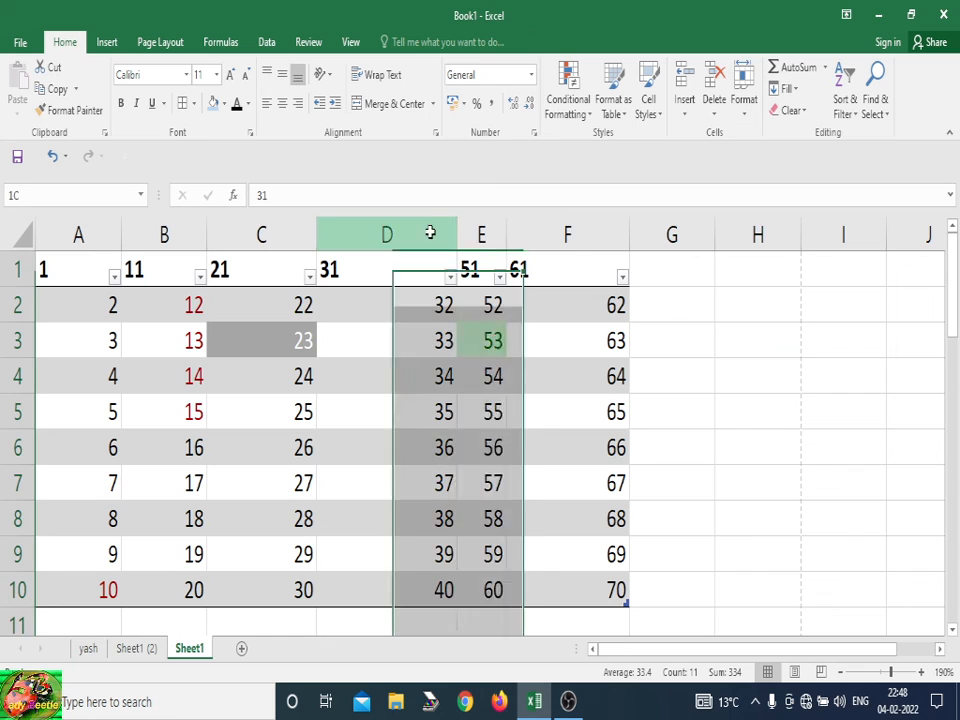
{"action": "left_click", "coordinate": [714, 108]}
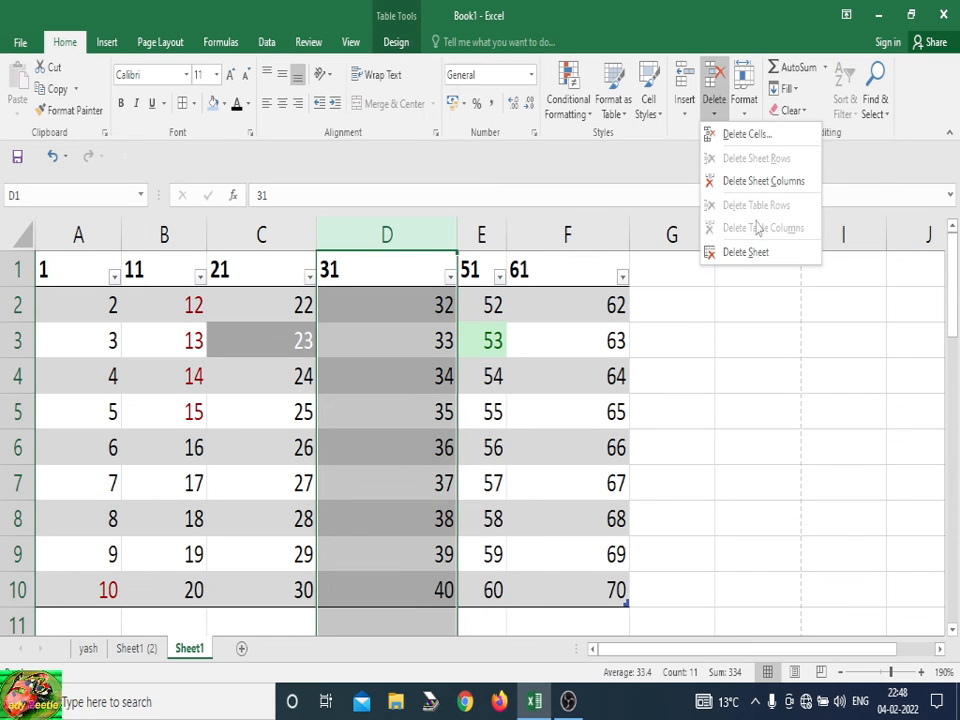
{"action": "left_click", "coordinate": [695, 125]}
{"action": "left_click", "coordinate": [745, 112]}
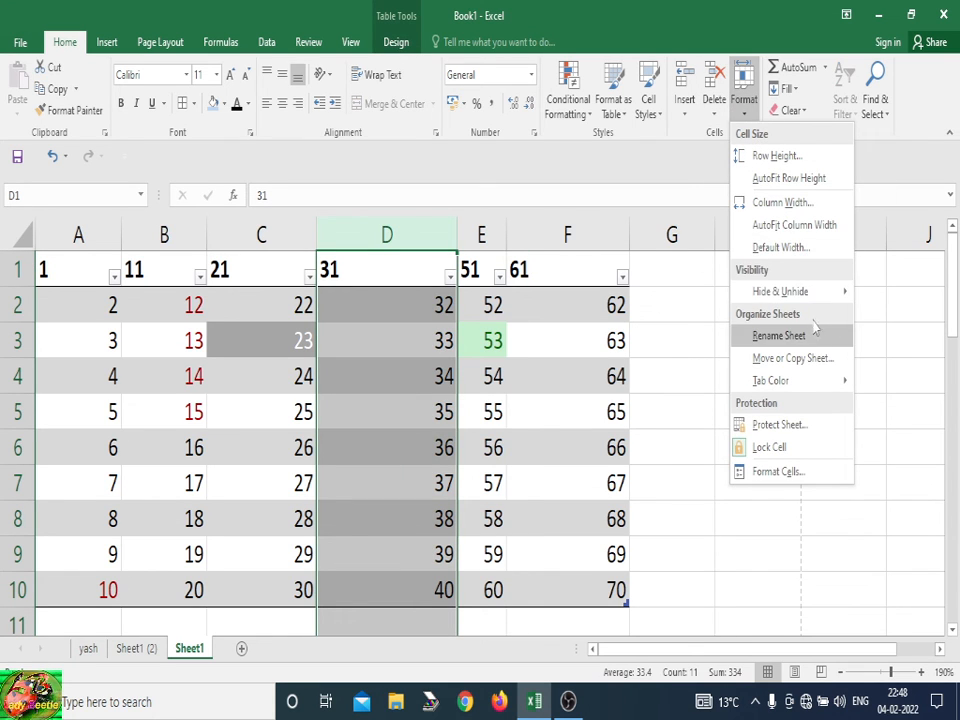
{"action": "mouse_move", "coordinate": [806, 292]}
{"action": "left_click", "coordinate": [885, 292]}
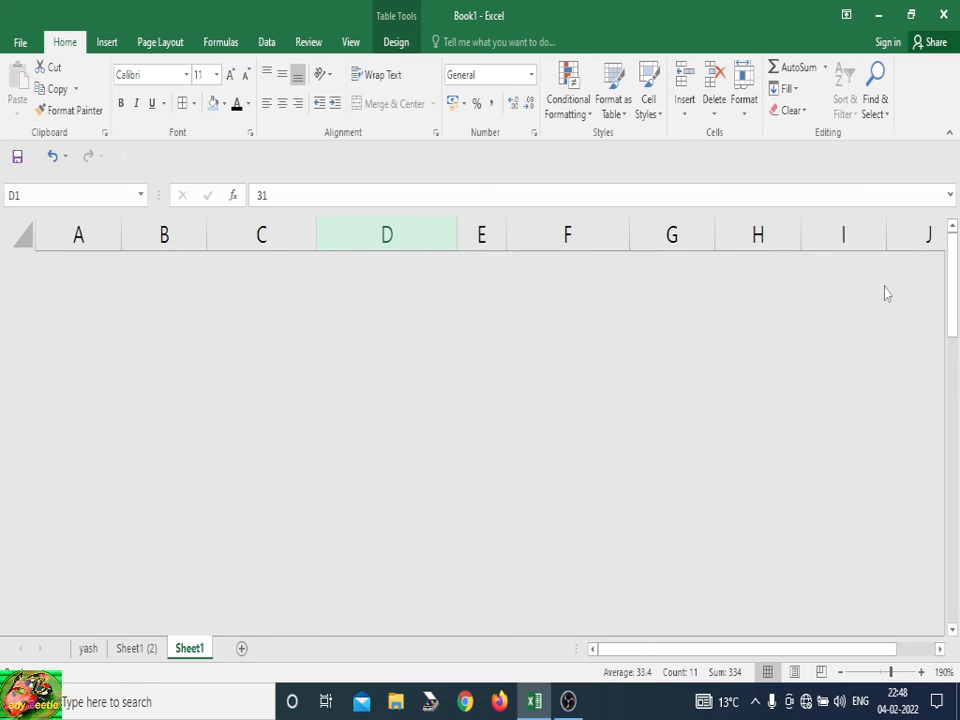
- Unhide all the hidden rows of the sheet
{"action": "left_click", "coordinate": [744, 100]}
{"action": "mouse_move", "coordinate": [790, 291]}
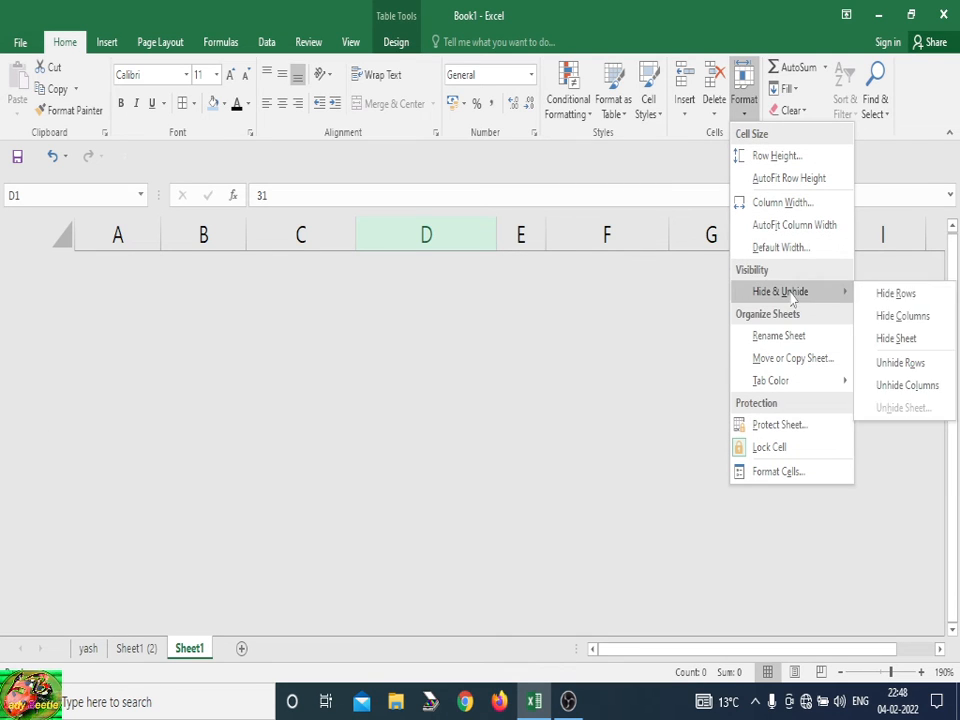
{"action": "left_click", "coordinate": [899, 364]}
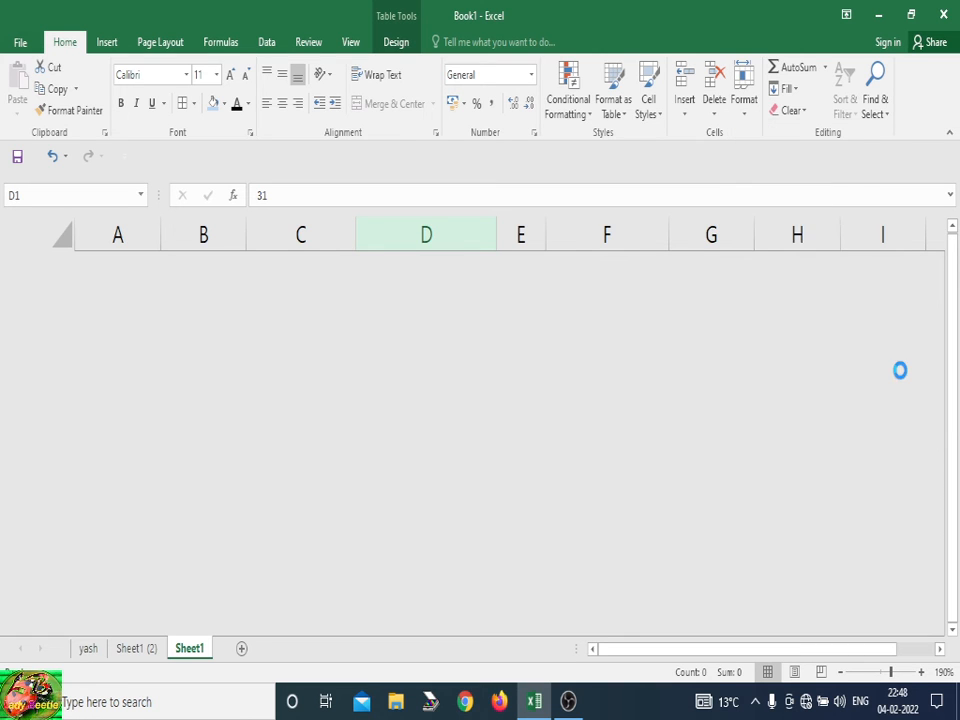
{"action": "left_click", "coordinate": [795, 402]}
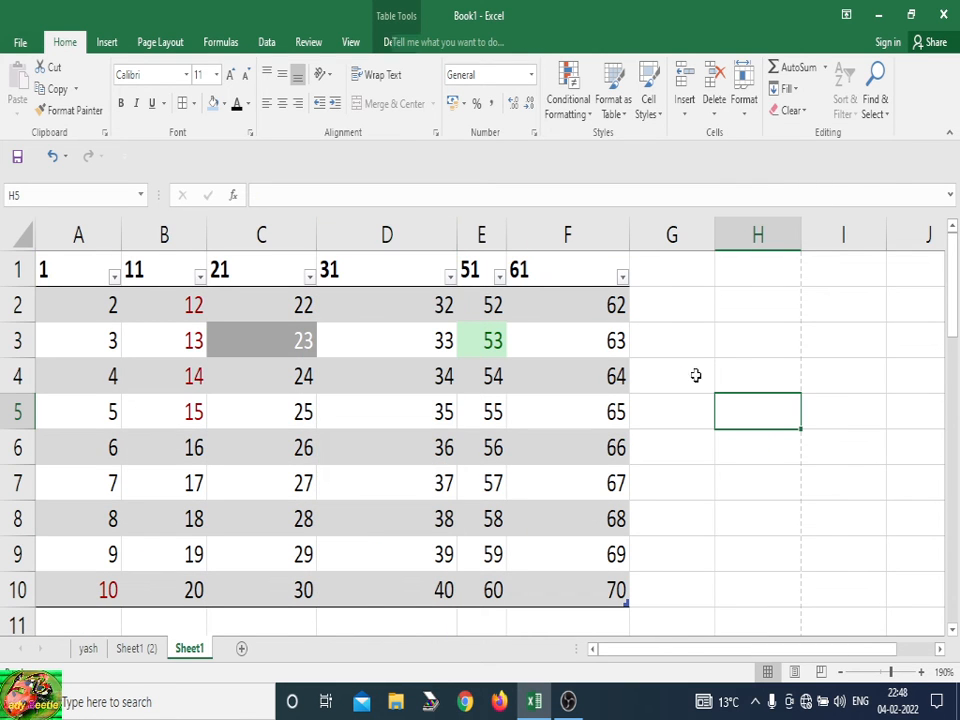
- Select column E and hide it
{"action": "left_click", "coordinate": [481, 236]}
{"action": "left_click", "coordinate": [745, 105]}
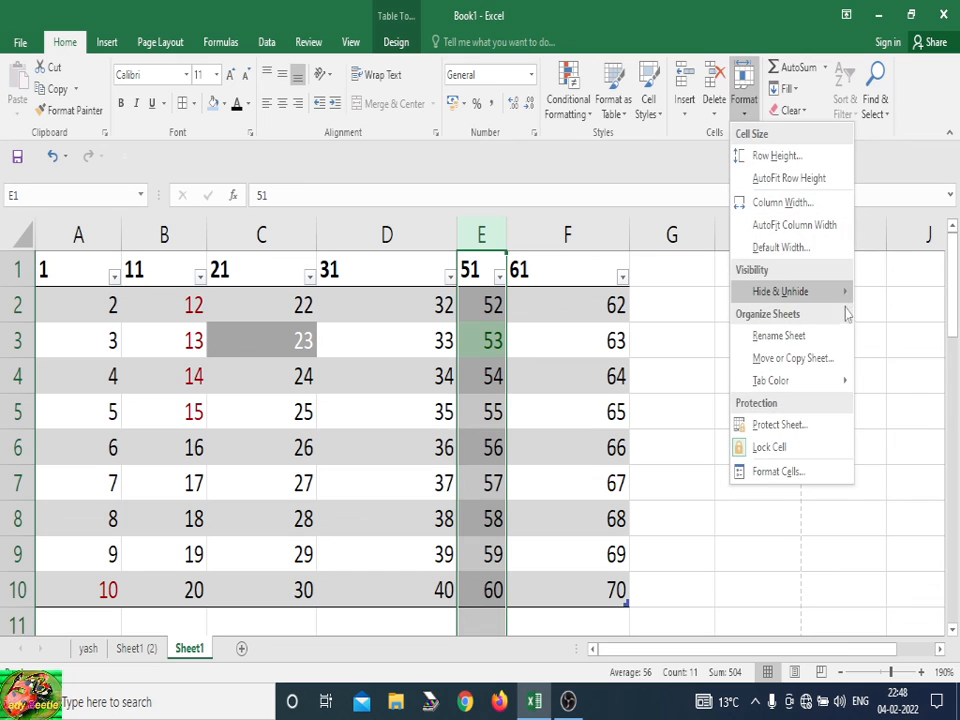
{"action": "mouse_move", "coordinate": [842, 293]}
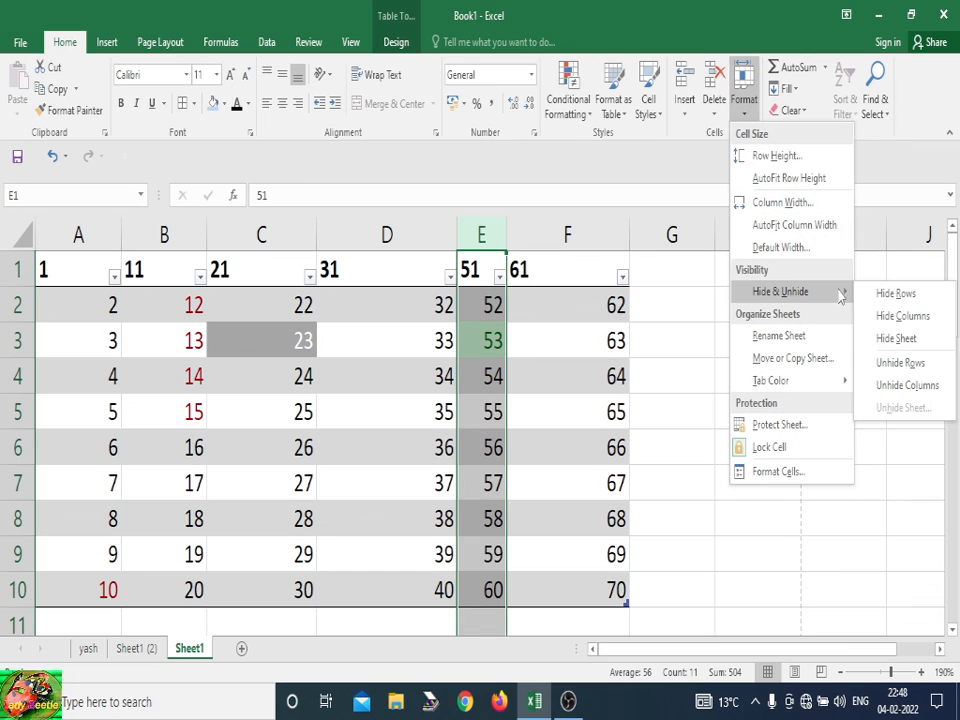
{"action": "left_click", "coordinate": [903, 316]}
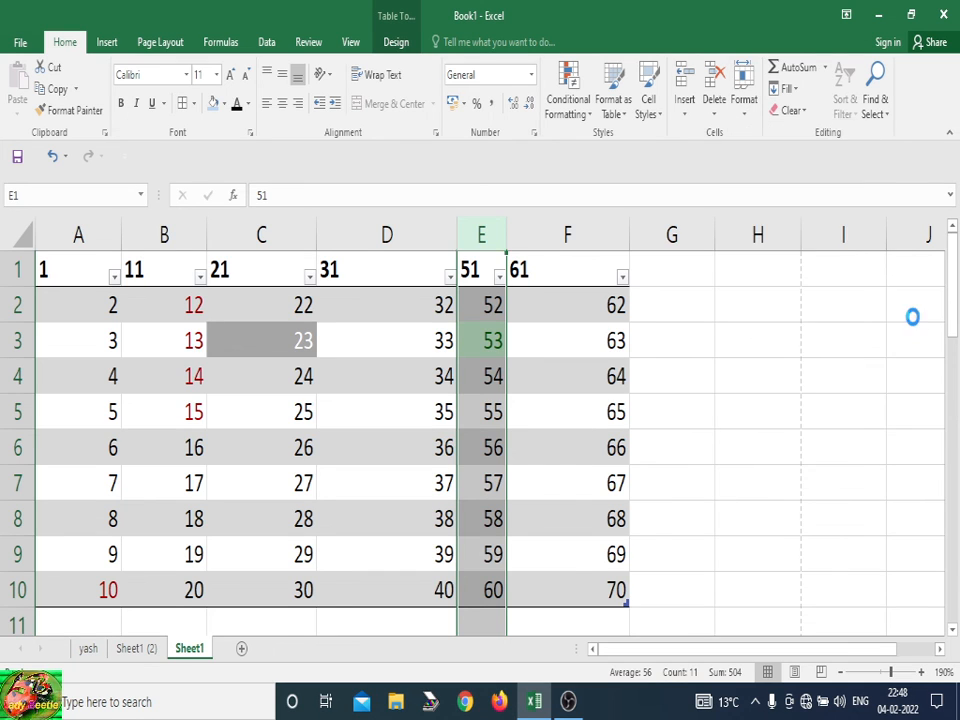
- Unhide column E between columns D and F
{"action": "left_click", "coordinate": [744, 102]}
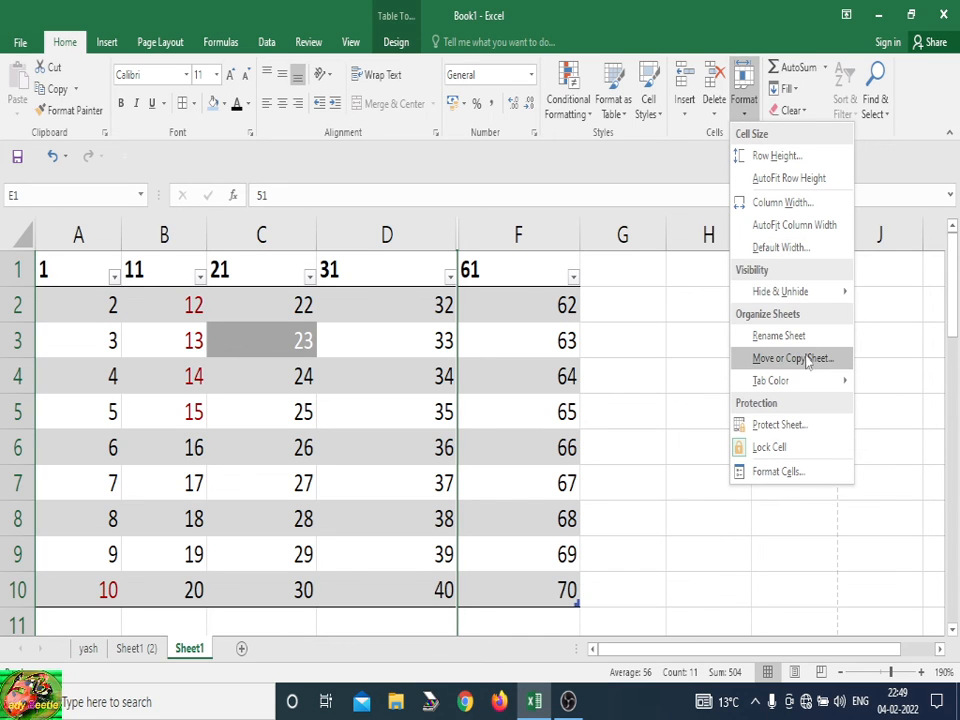
{"action": "mouse_move", "coordinate": [799, 291]}
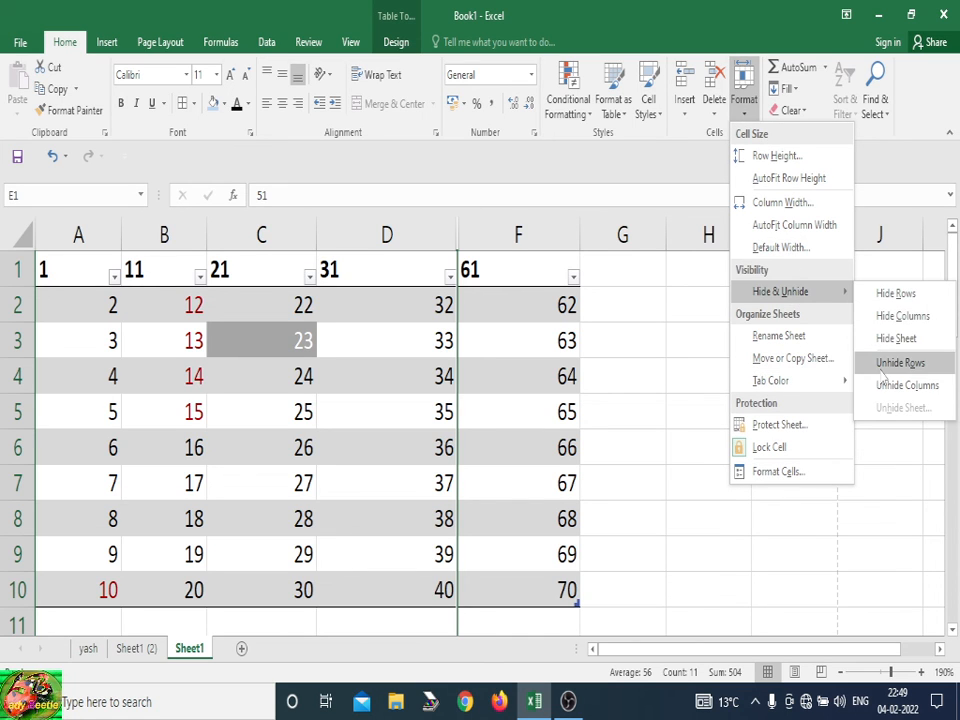
{"action": "left_click", "coordinate": [883, 386]}
{"action": "left_click", "coordinate": [748, 436]}
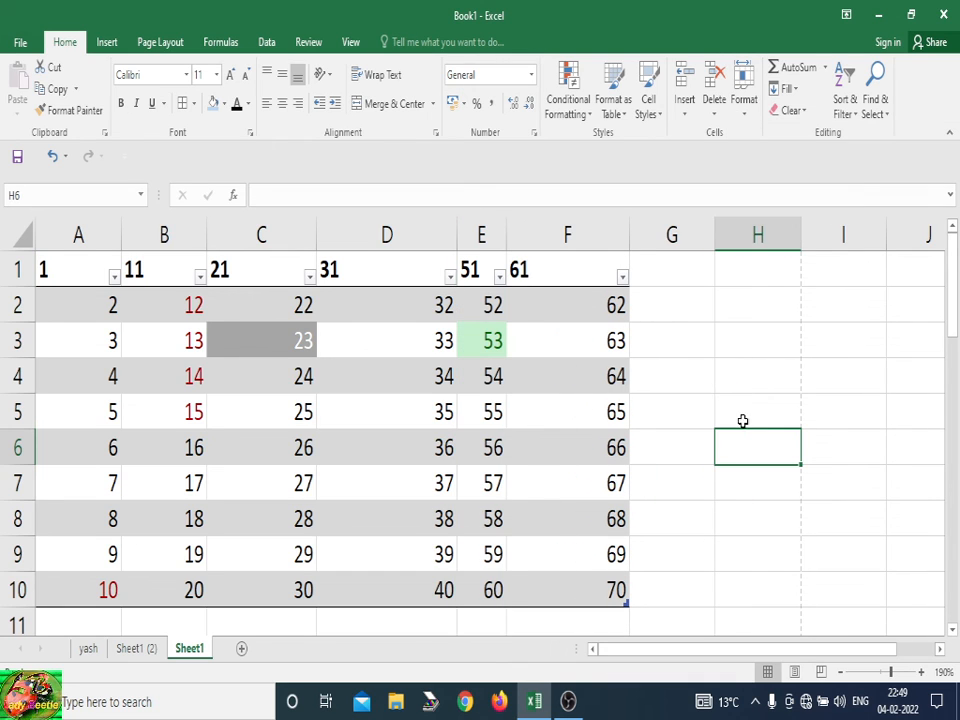
- Examine the sheet protection options without applying any protection
{"action": "left_click", "coordinate": [757, 117]}
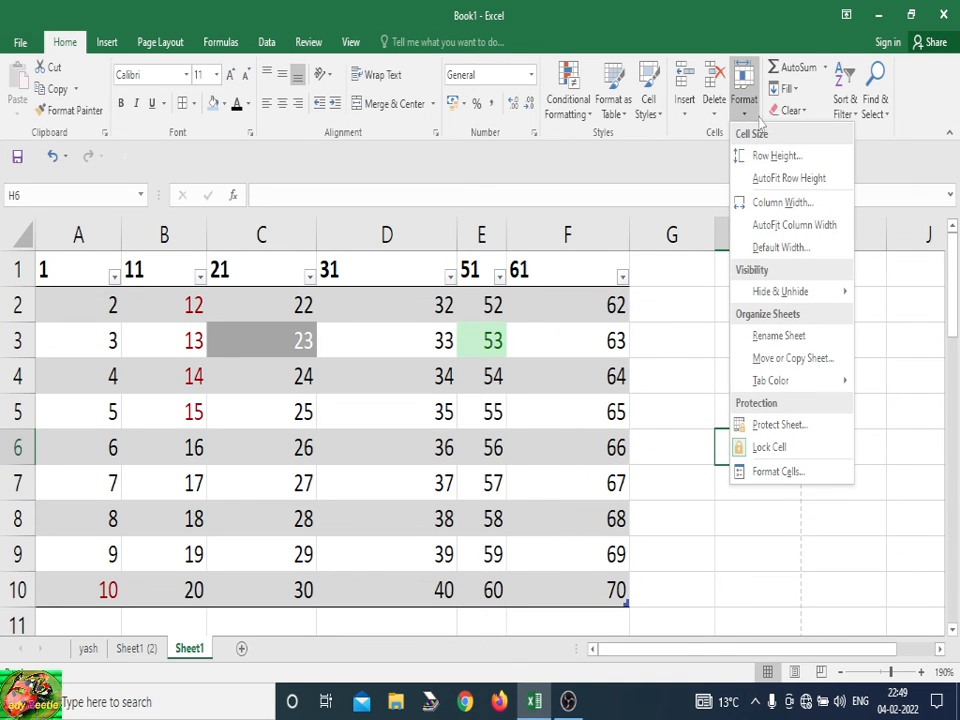
{"action": "left_click", "coordinate": [826, 437]}
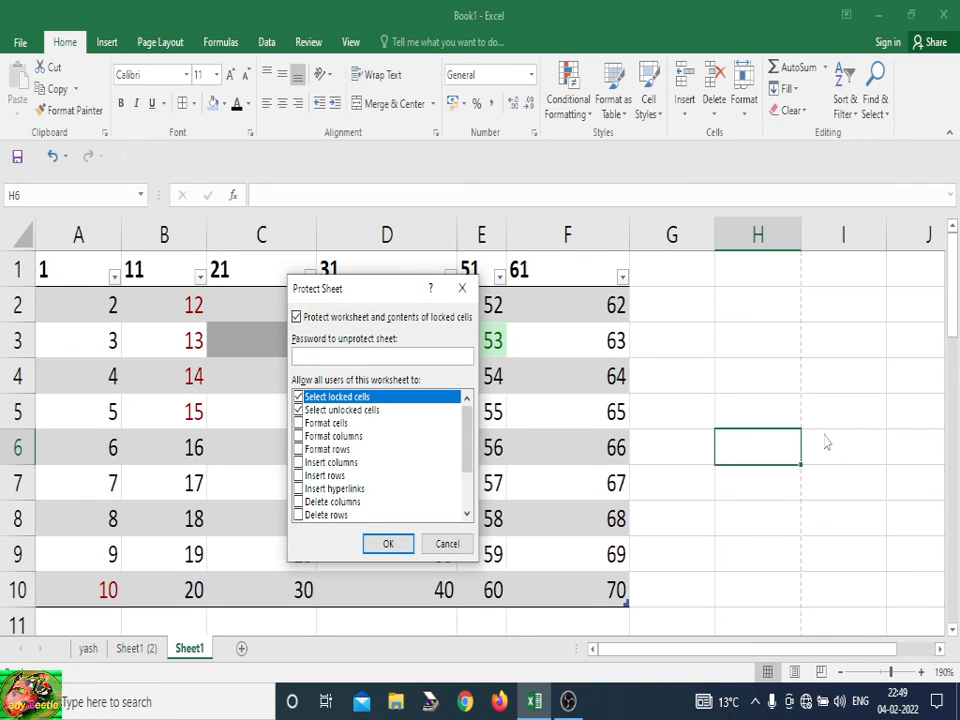
{"action": "left_click", "coordinate": [442, 544]}
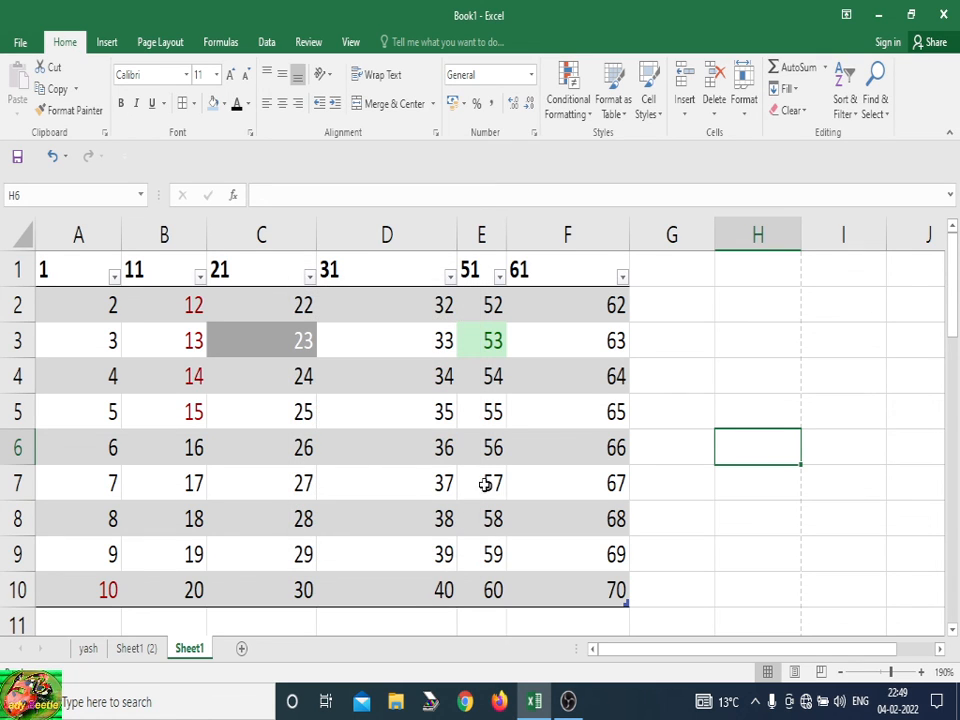
- Use AutoSum in cell G2 to total the table's row values from columns A to F with =SUM(Table1[@[1]:[61]])
{"action": "left_click", "coordinate": [656, 324]}
{"action": "left_click", "coordinate": [664, 300]}
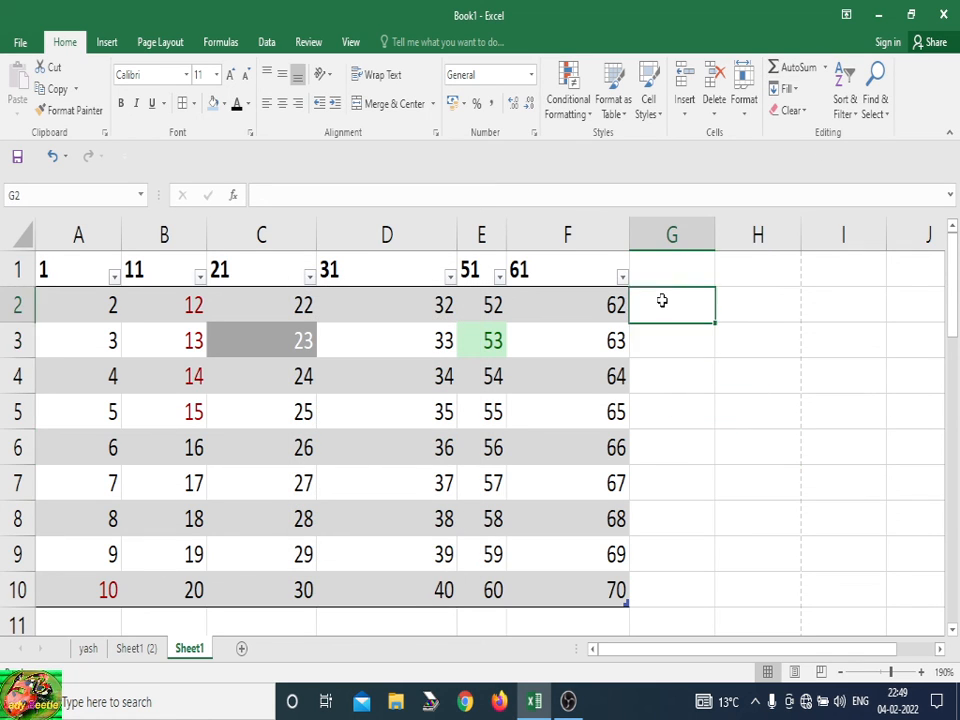
{"action": "left_click", "coordinate": [798, 68]}
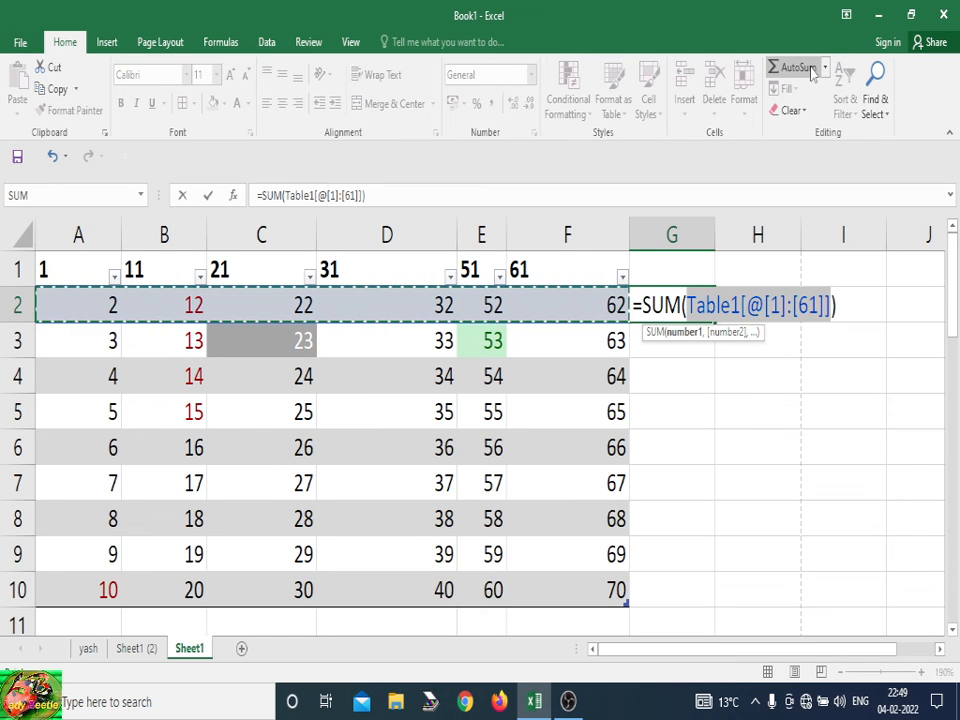
{"action": "key", "text": "Return"}
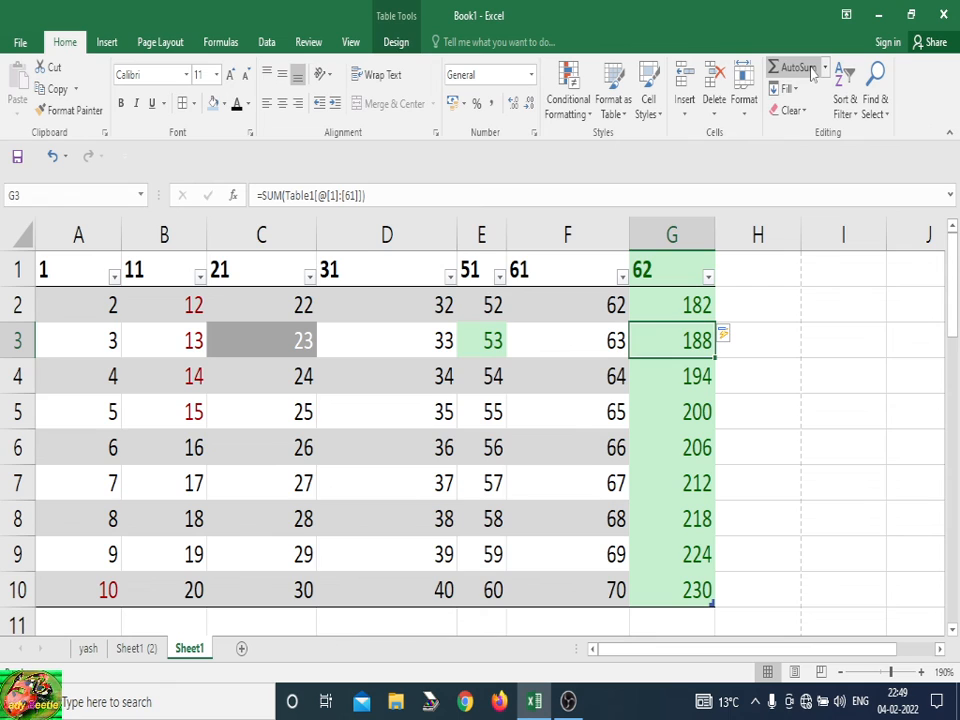
- Fill cell G2 rightward with the value of its neighbour F2
{"action": "left_click", "coordinate": [794, 90]}
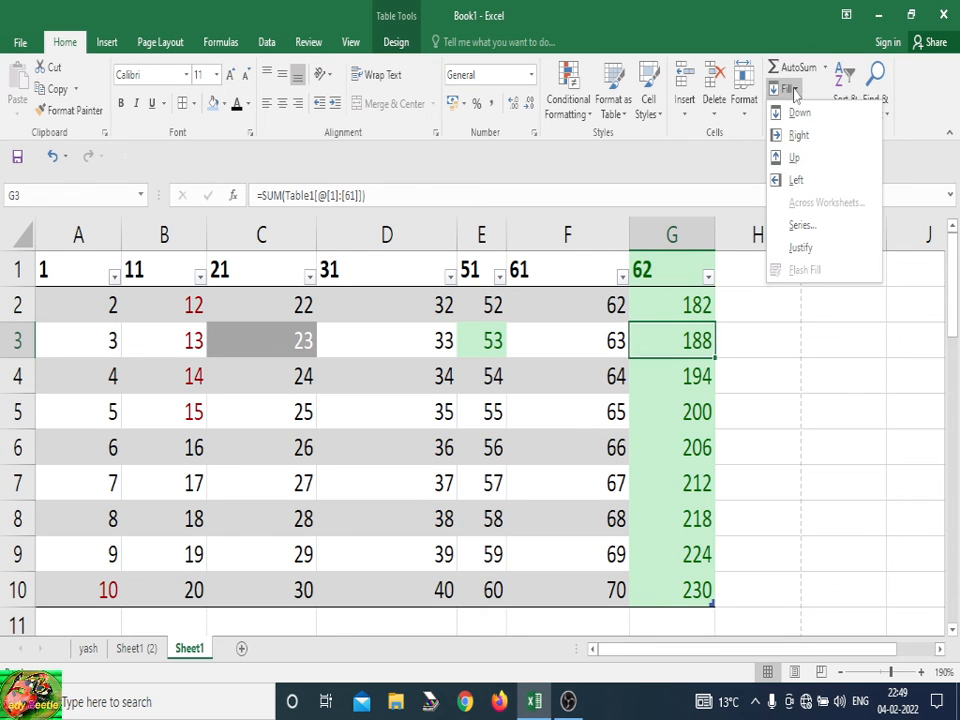
{"action": "key", "text": "Escape"}
{"action": "left_click", "coordinate": [704, 302]}
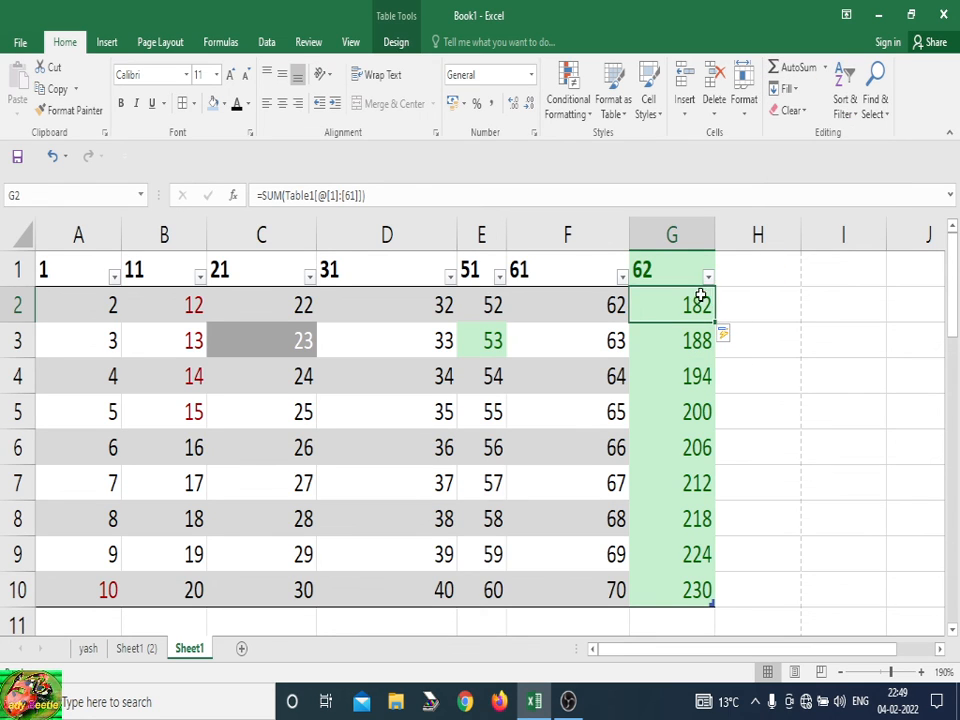
{"action": "left_click", "coordinate": [782, 89]}
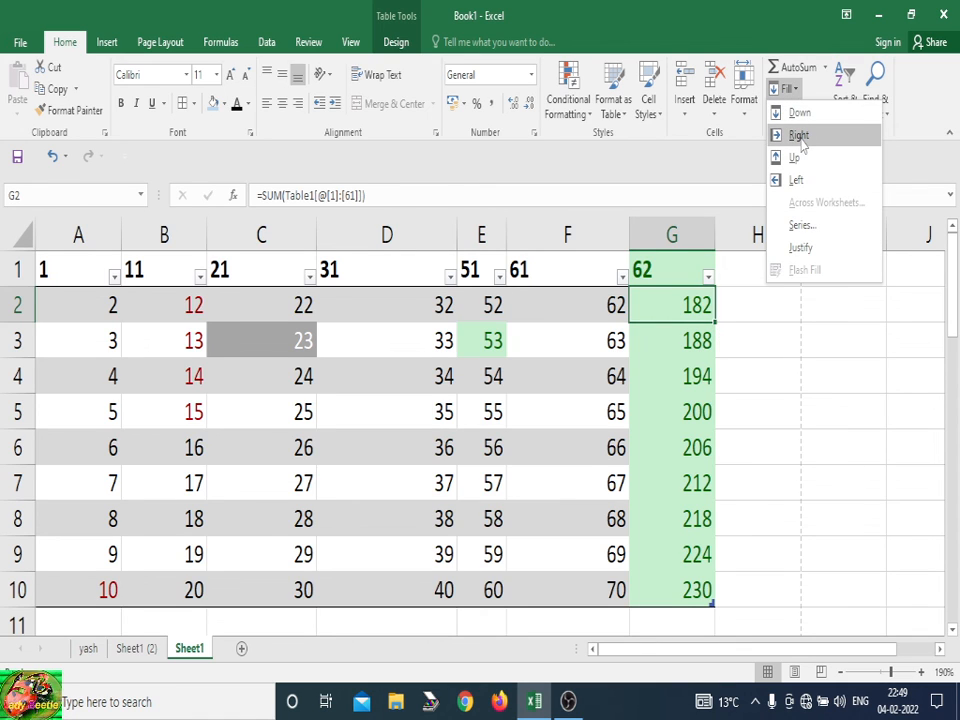
{"action": "left_click", "coordinate": [800, 138]}
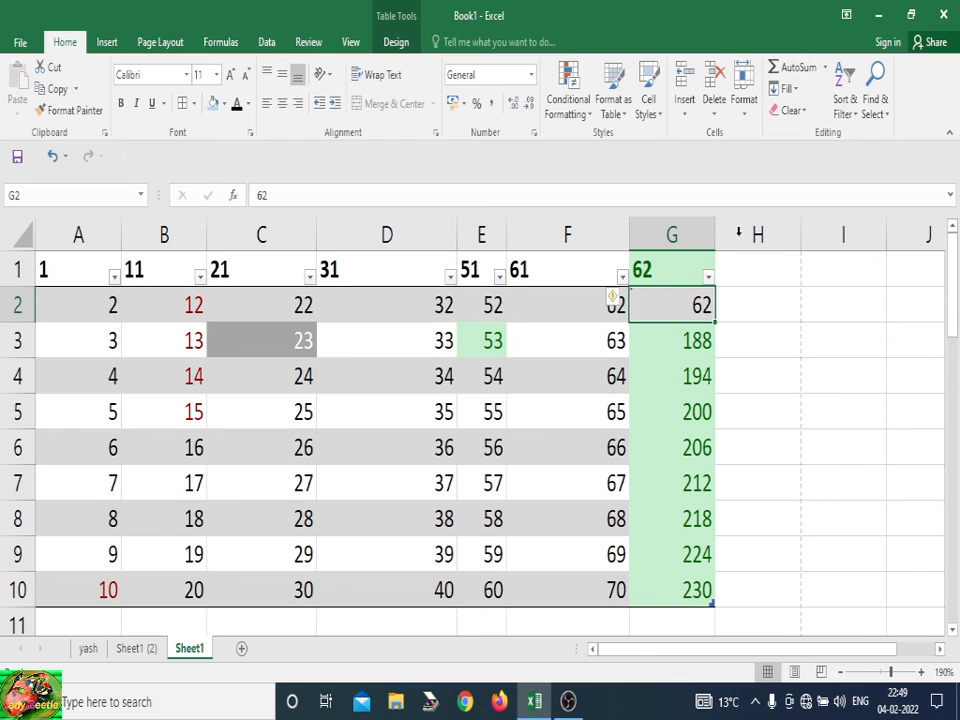
- Fill cell G3 leftward from the empty neighbouring cell H3
{"action": "left_click", "coordinate": [697, 336]}
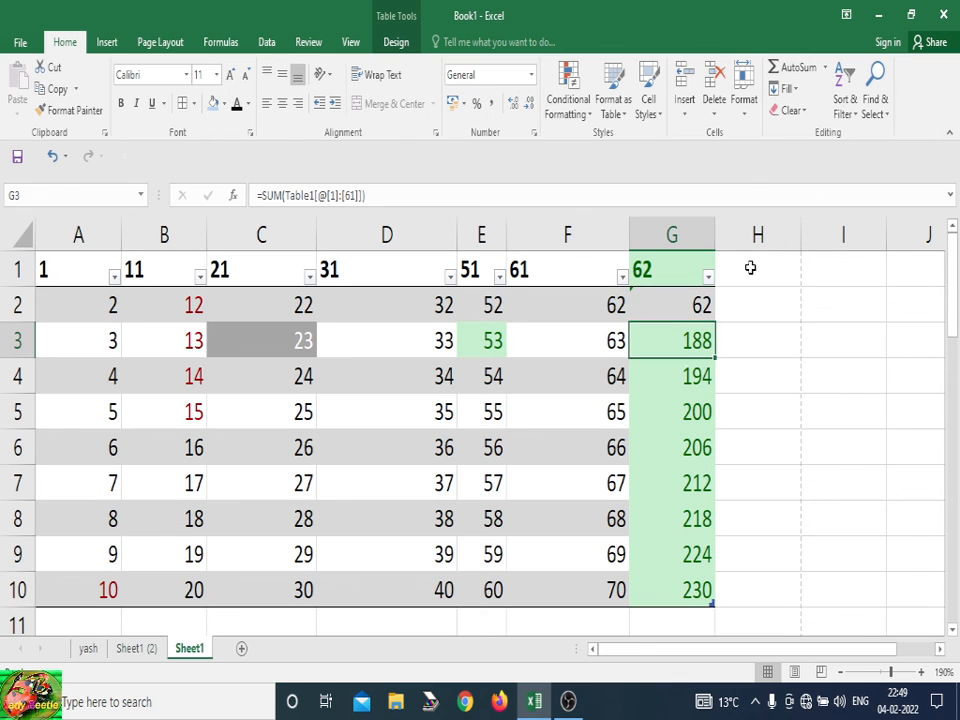
{"action": "left_click", "coordinate": [787, 88]}
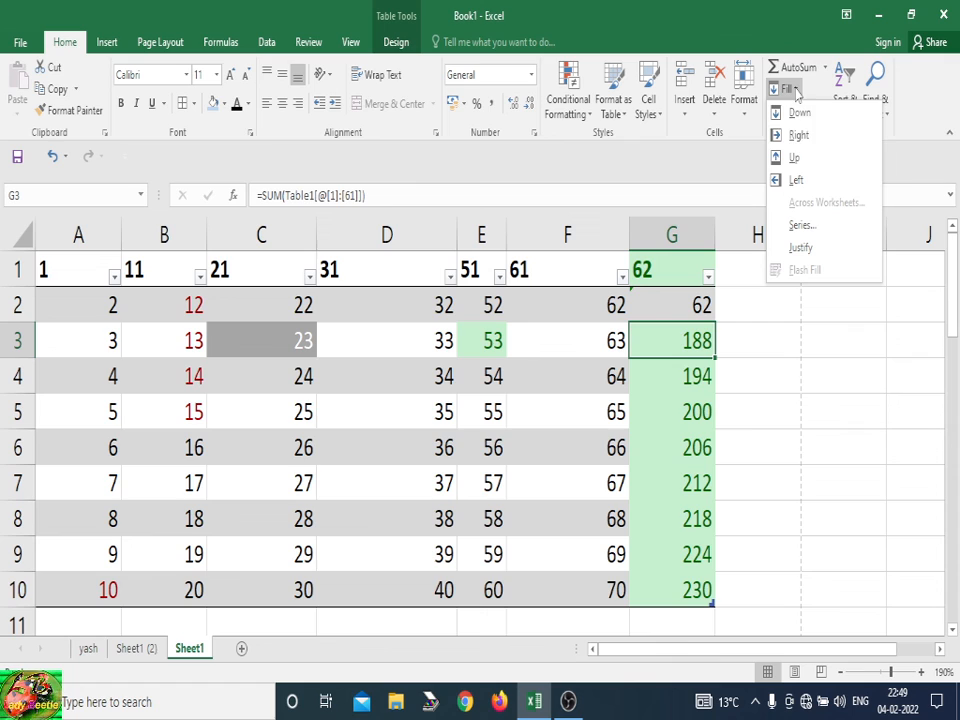
{"action": "left_click", "coordinate": [792, 184]}
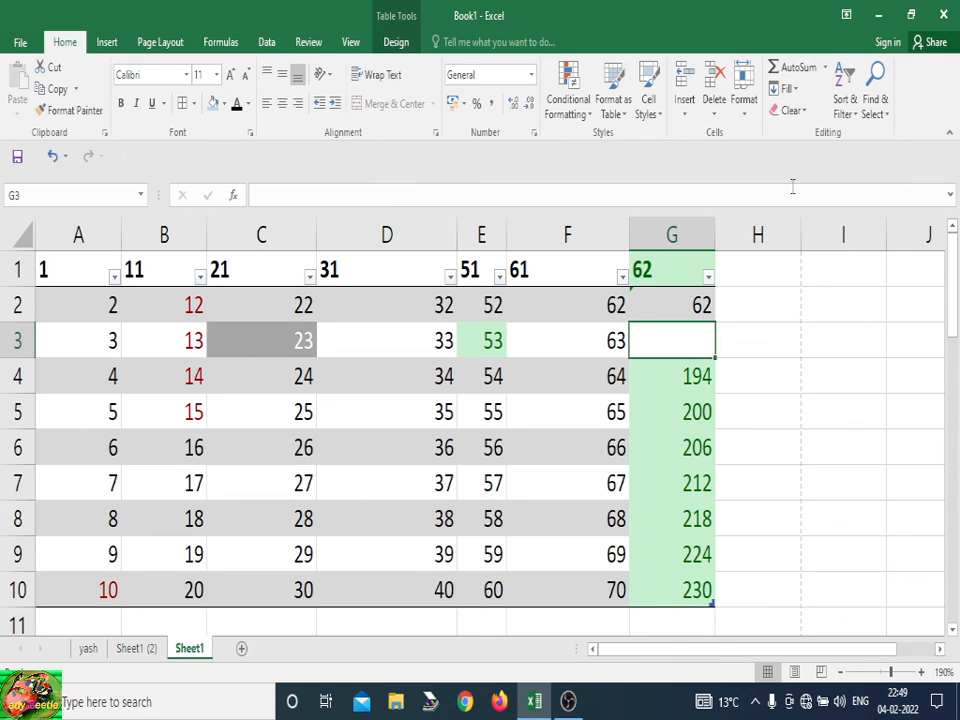
{"action": "left_click", "coordinate": [764, 332]}
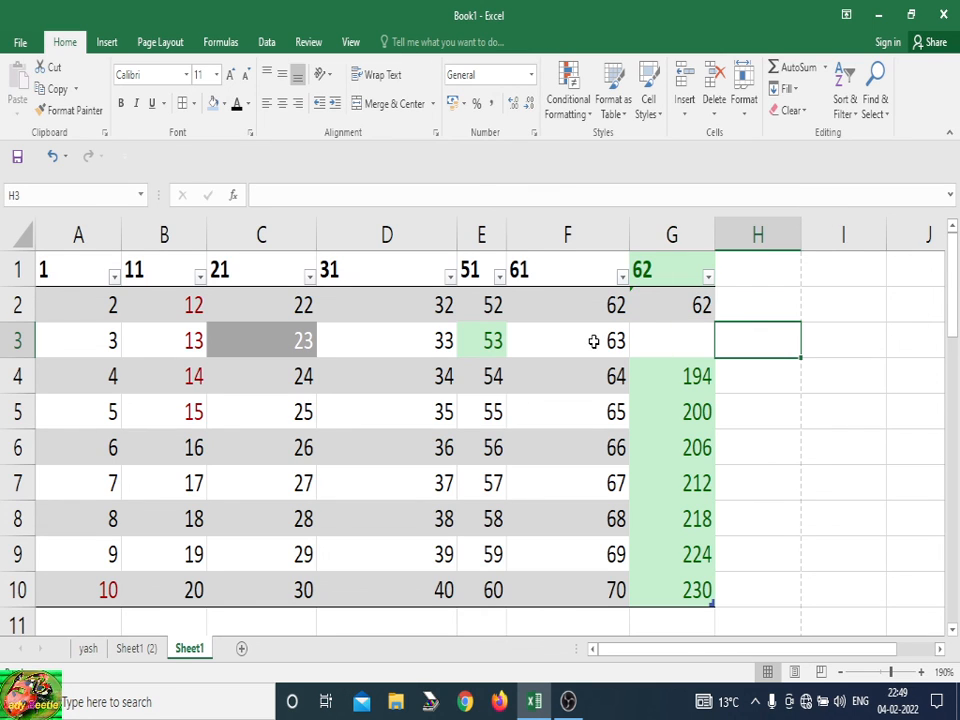
- Fill cell E3 leftward with the value of its neighbour F3
{"action": "left_click", "coordinate": [493, 340]}
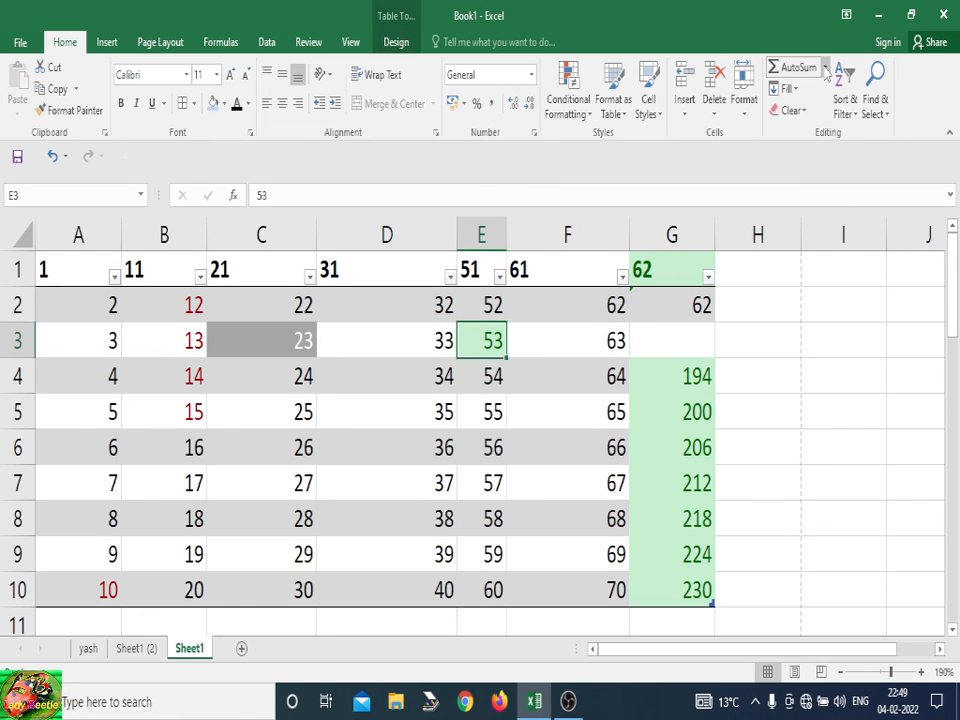
{"action": "left_click", "coordinate": [794, 90]}
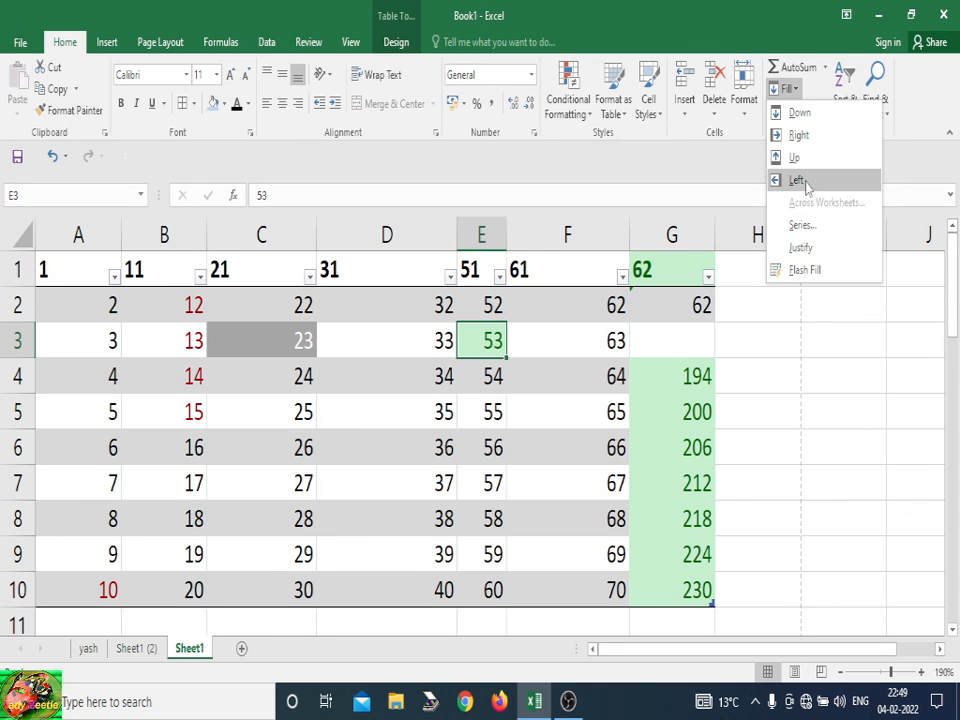
{"action": "left_click", "coordinate": [797, 181]}
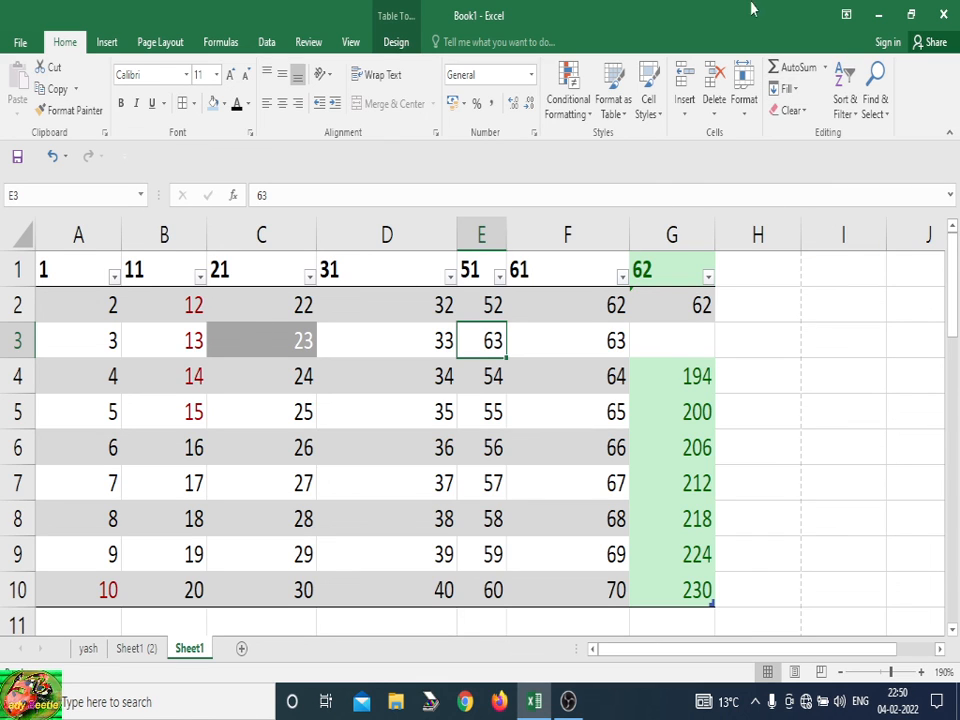
- Clear only the contents of cells D3:F3
{"action": "left_click", "coordinate": [795, 110]}
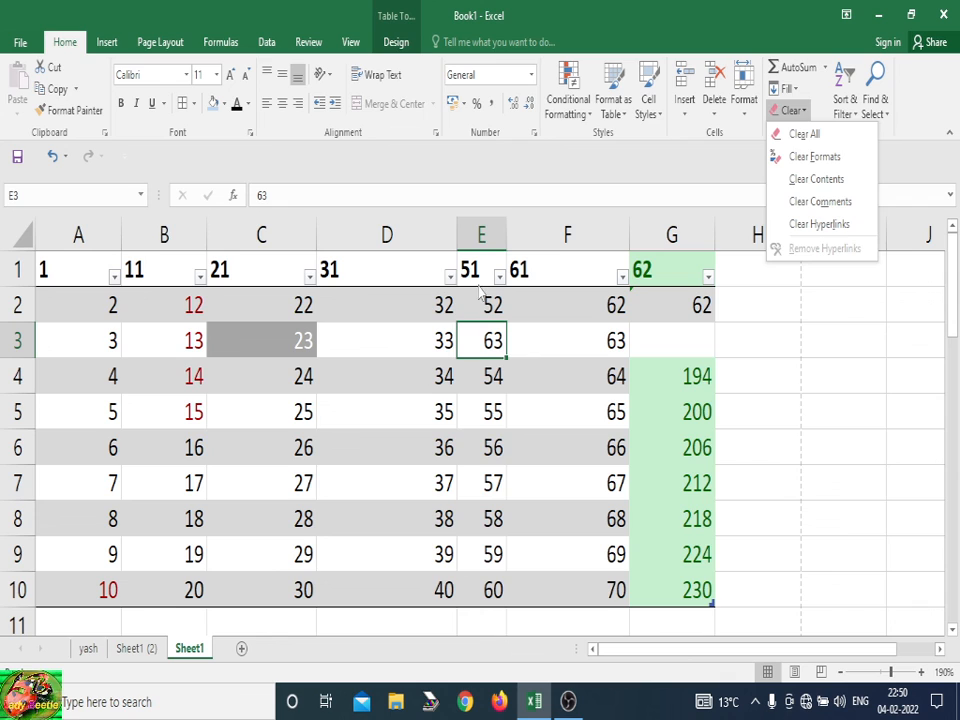
{"action": "left_click", "coordinate": [480, 347]}
{"action": "left_click", "coordinate": [793, 336]}
{"action": "left_click_drag", "start_coordinate": [434, 345], "coordinate": [585, 340]}
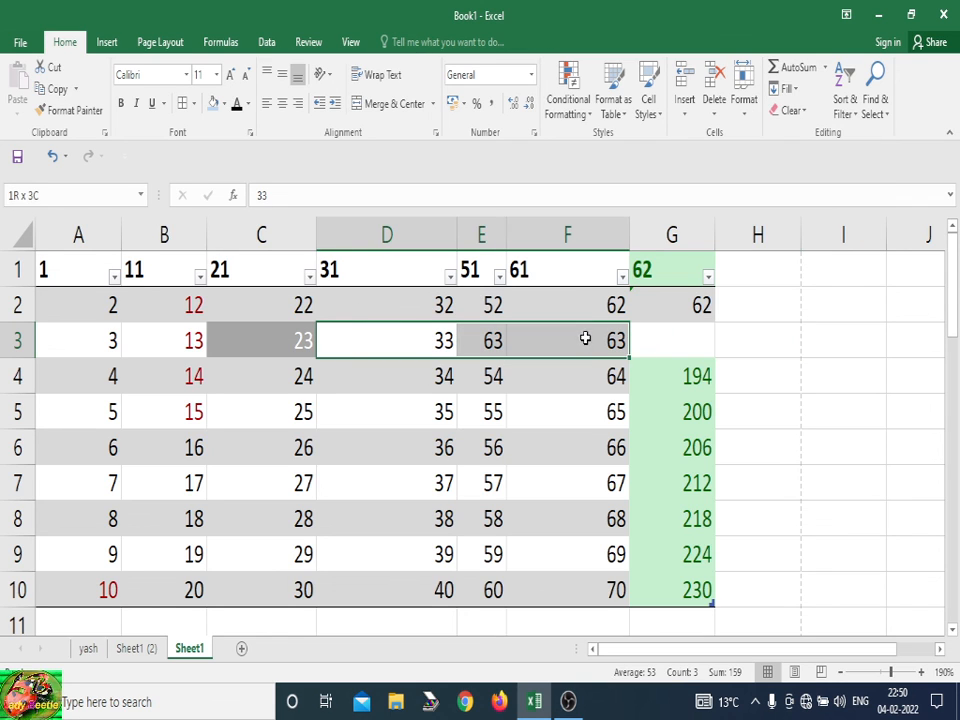
{"action": "left_click", "coordinate": [785, 110]}
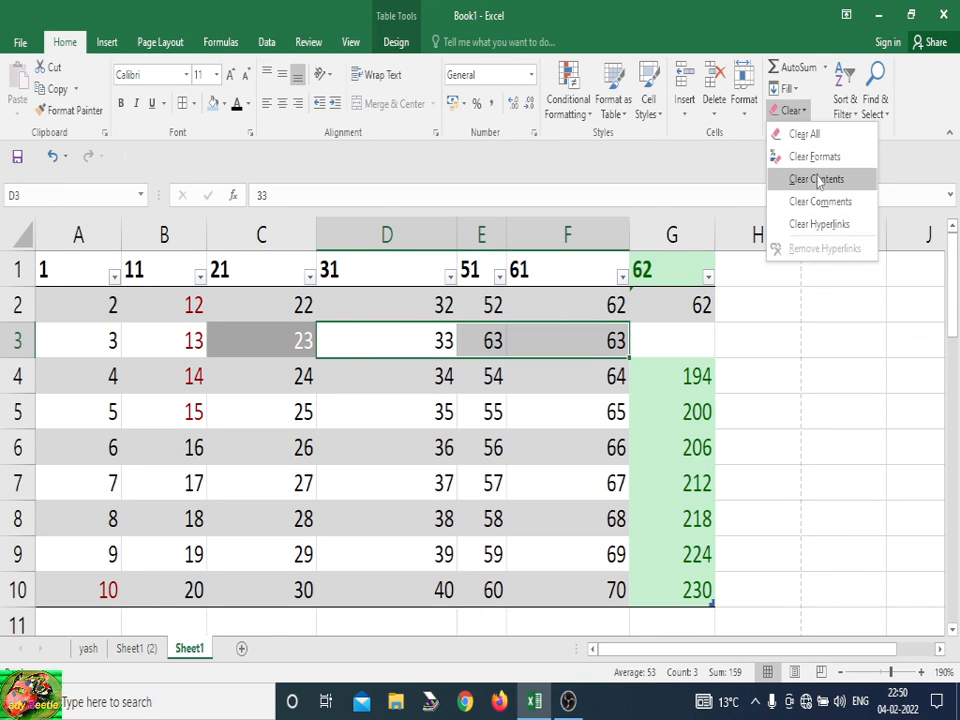
{"action": "left_click", "coordinate": [816, 179]}
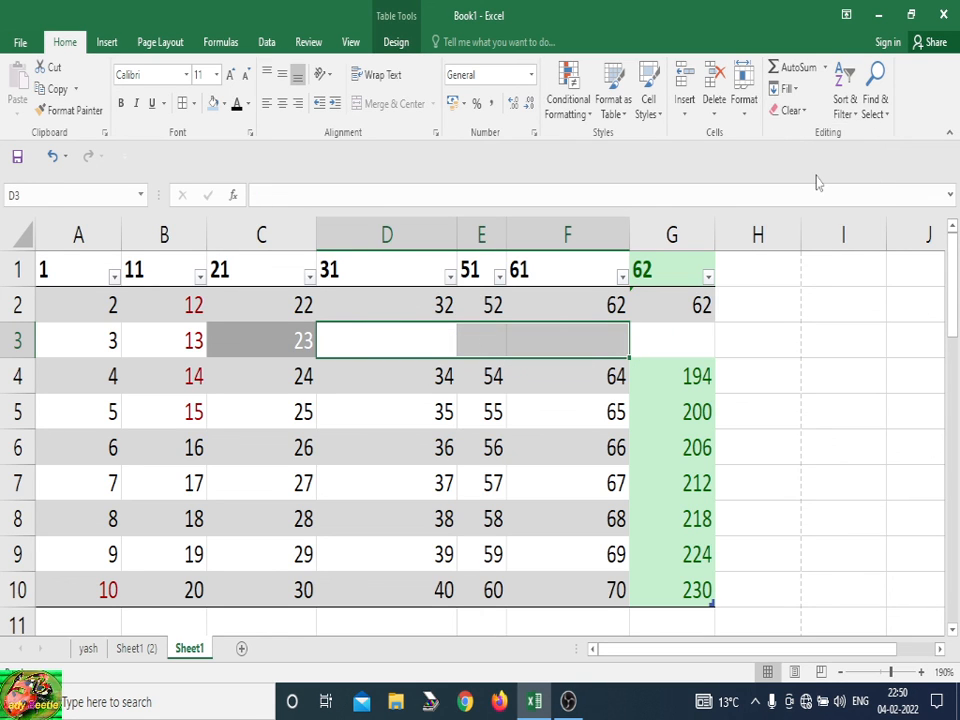
{"action": "left_click", "coordinate": [800, 112]}
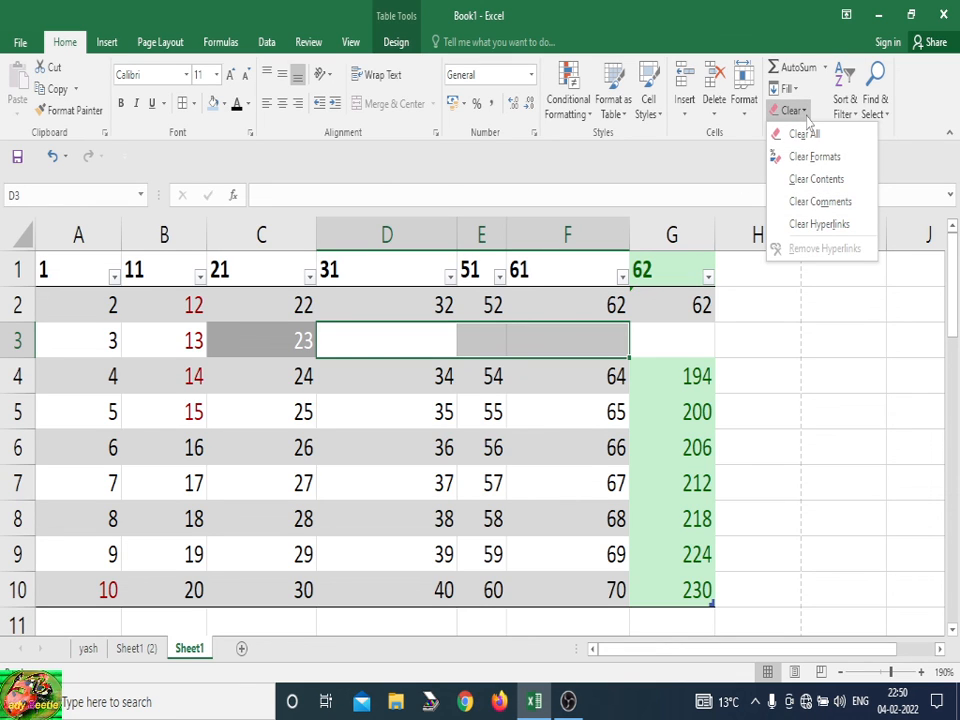
{"action": "left_click", "coordinate": [724, 317]}
{"action": "left_click", "coordinate": [745, 346]}
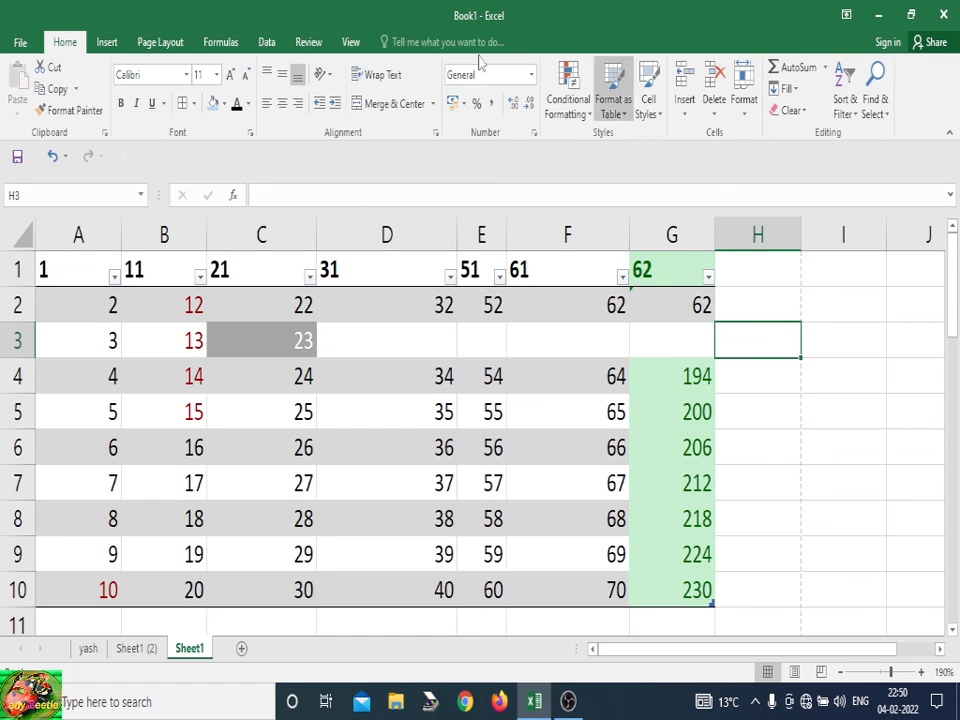
{"action": "left_click", "coordinate": [106, 44]}
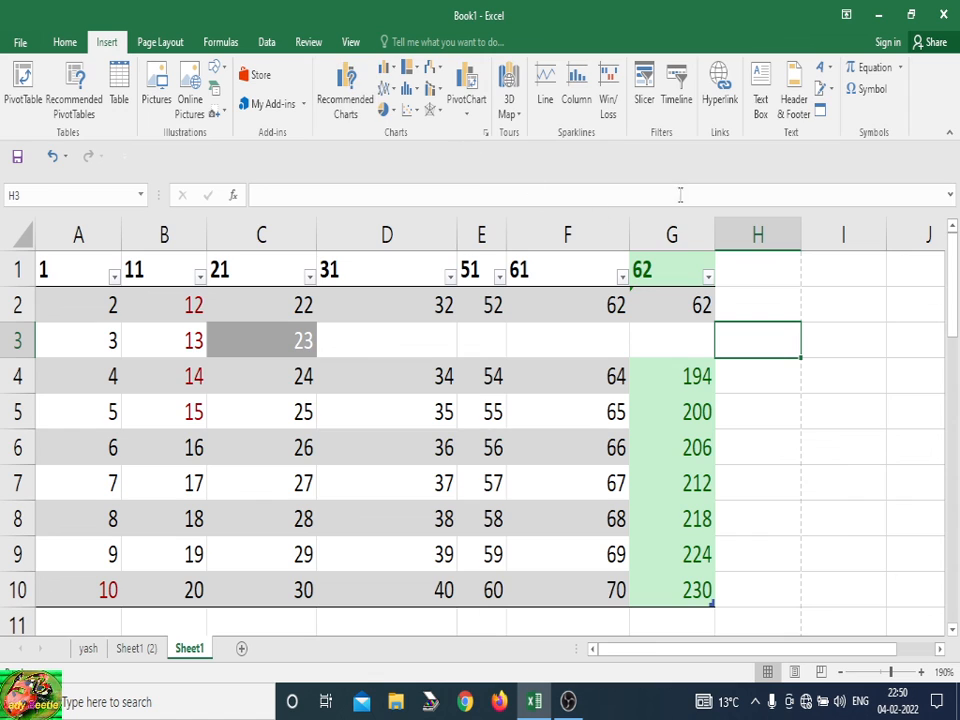
{"action": "left_click", "coordinate": [769, 118]}
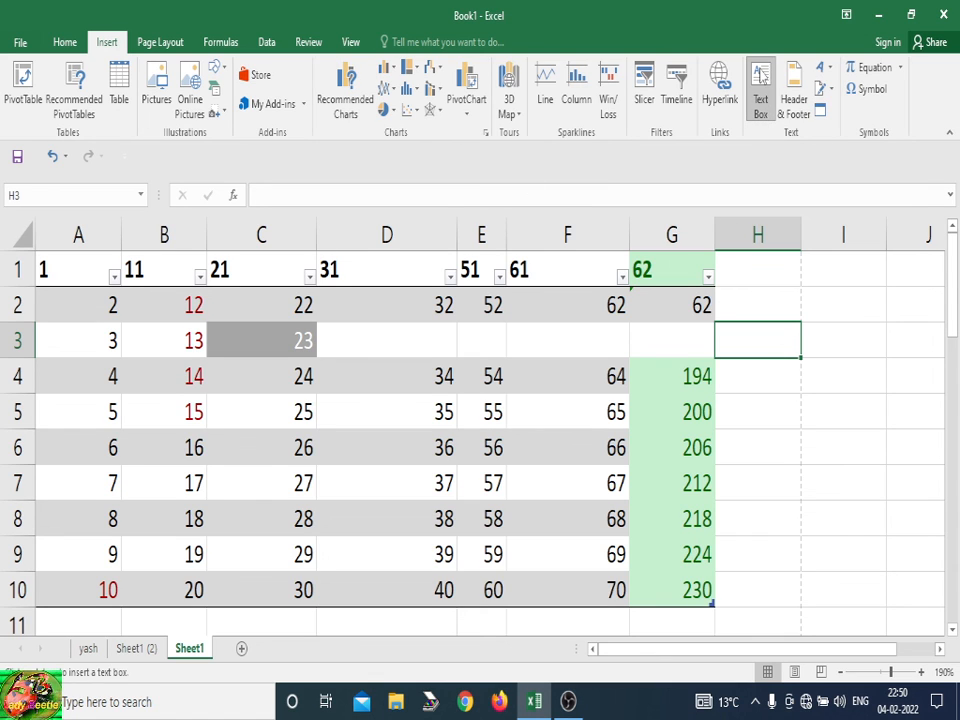
{"action": "left_click", "coordinate": [769, 117]}
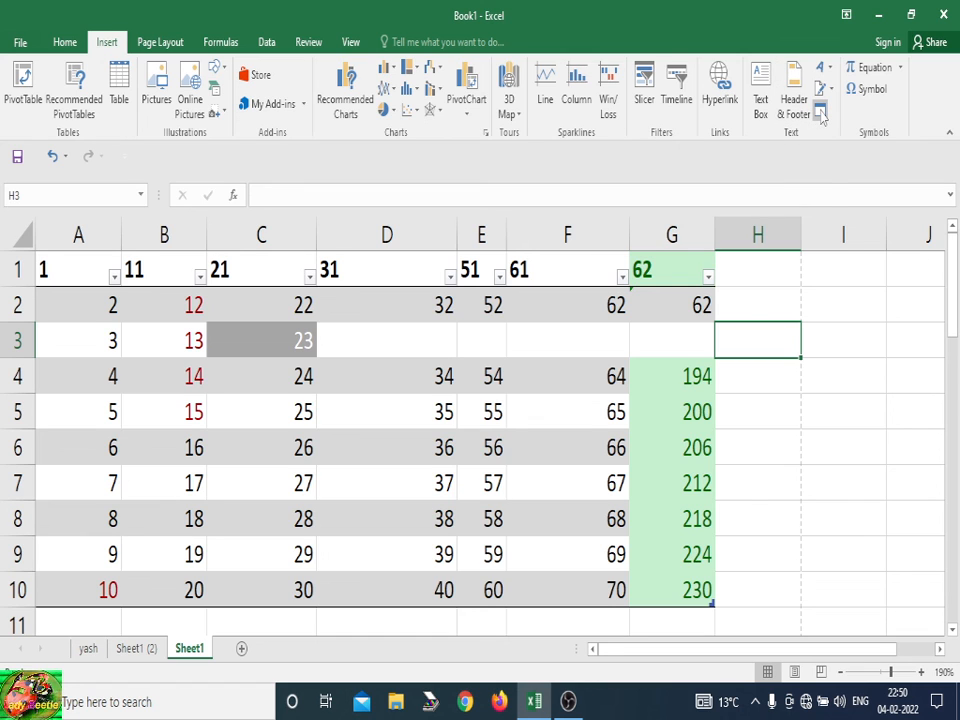
- Look at the object types available for insertion into the sheet, without inserting one
{"action": "left_click", "coordinate": [821, 114]}
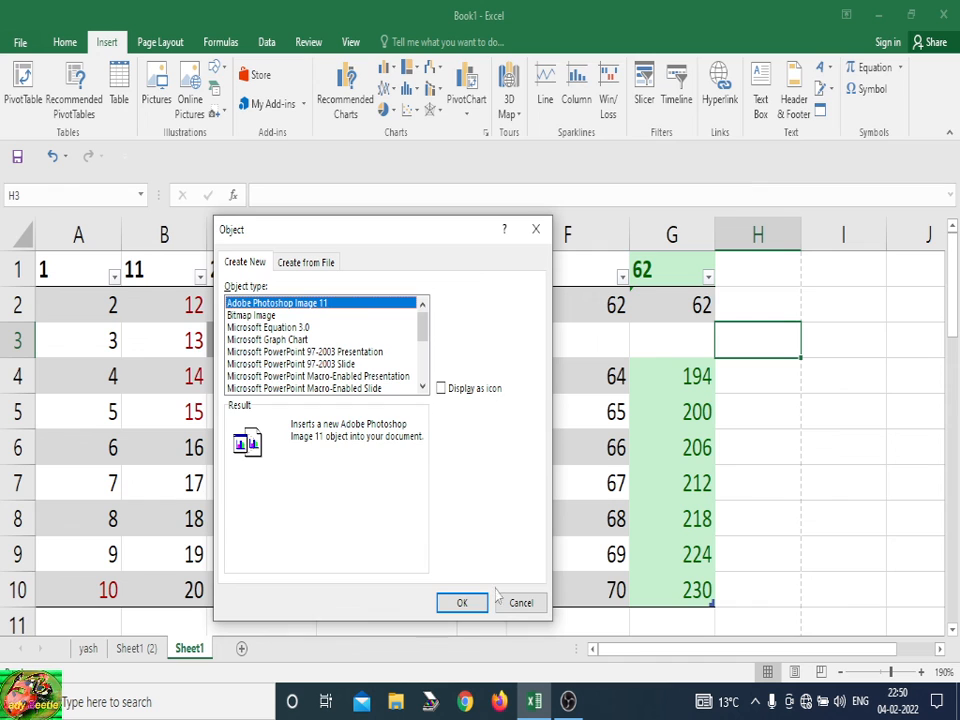
{"action": "left_click", "coordinate": [521, 604]}
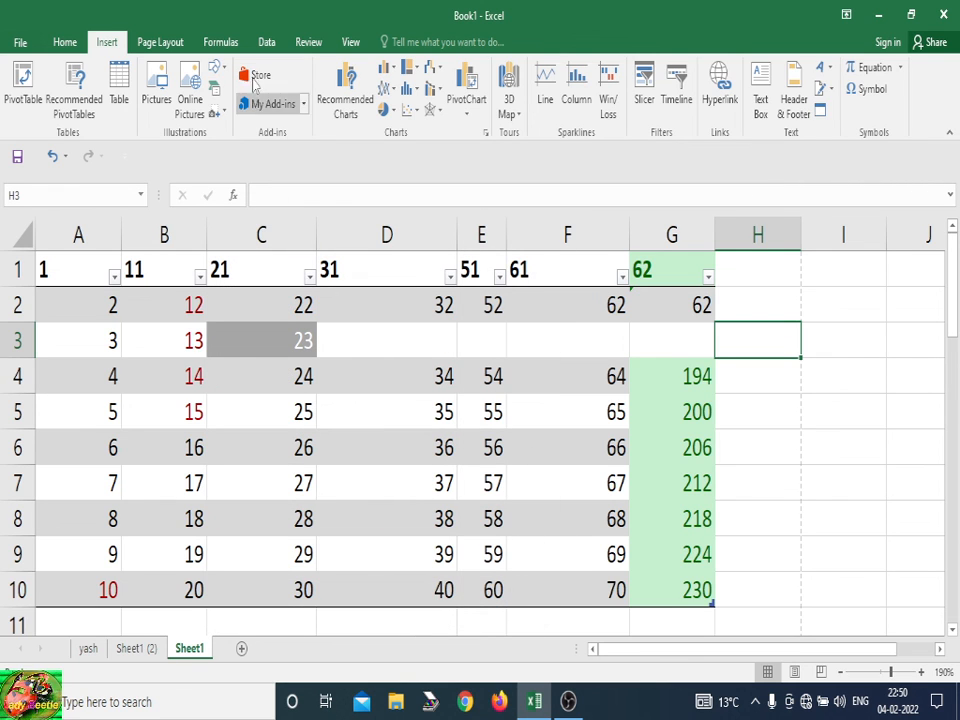
- Try to start a custom sort with the empty cell H3 selected
{"action": "left_click", "coordinate": [64, 42]}
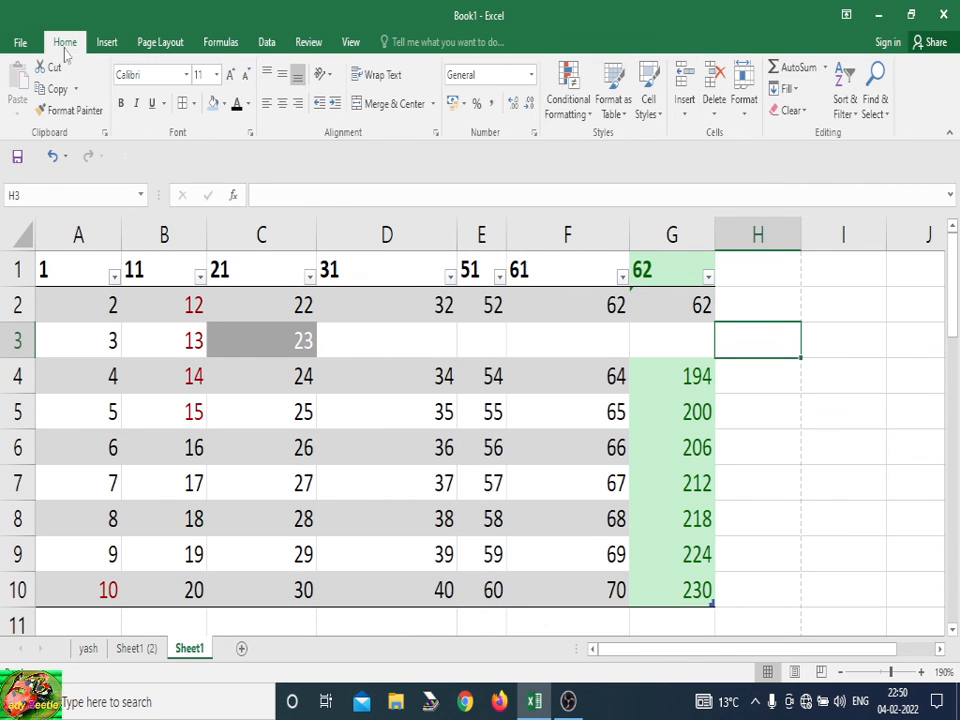
{"action": "left_click", "coordinate": [803, 116]}
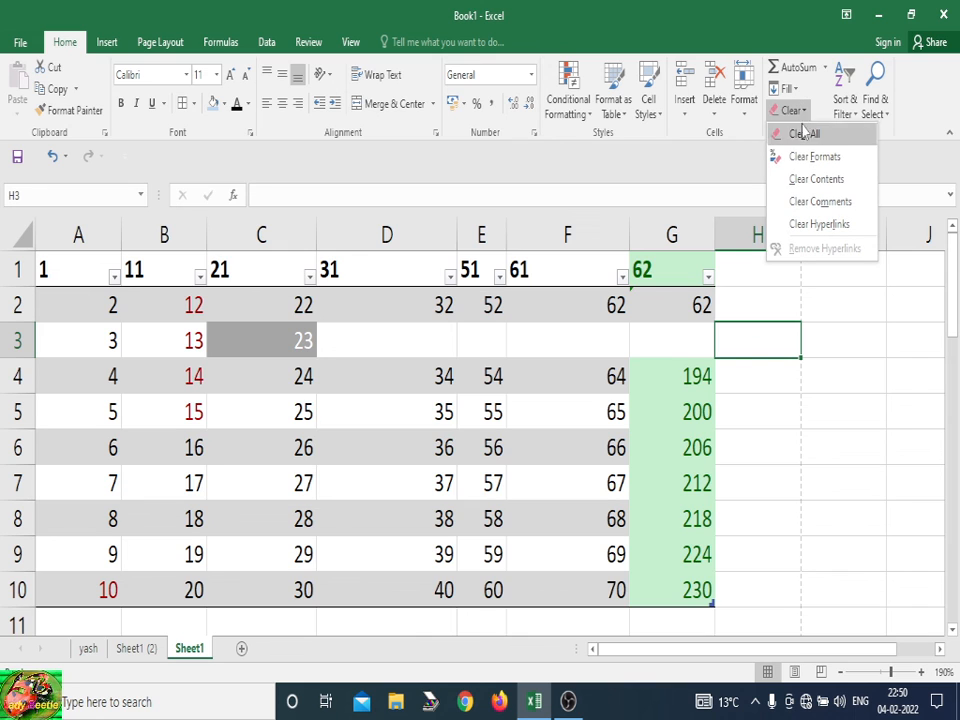
{"action": "left_click", "coordinate": [845, 100]}
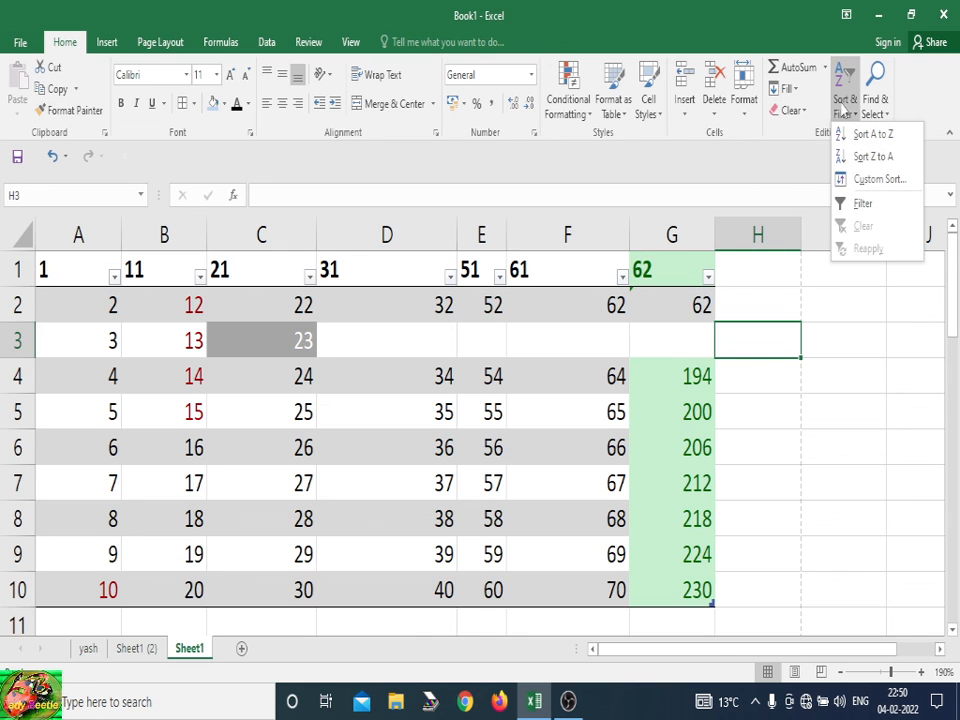
{"action": "left_click", "coordinate": [866, 180]}
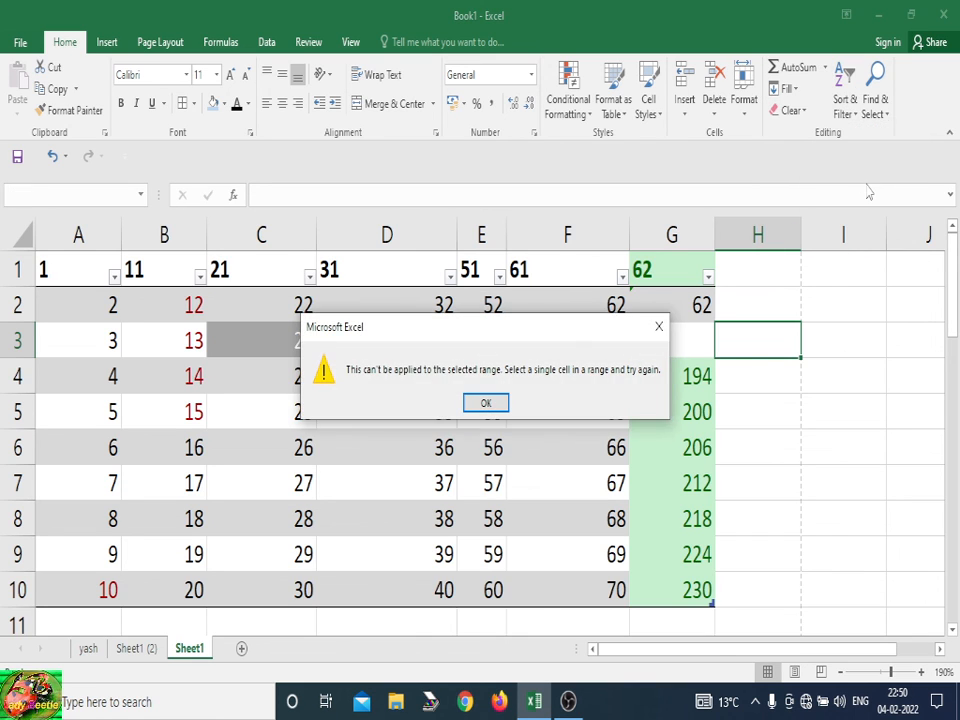
{"action": "left_click", "coordinate": [485, 402]}
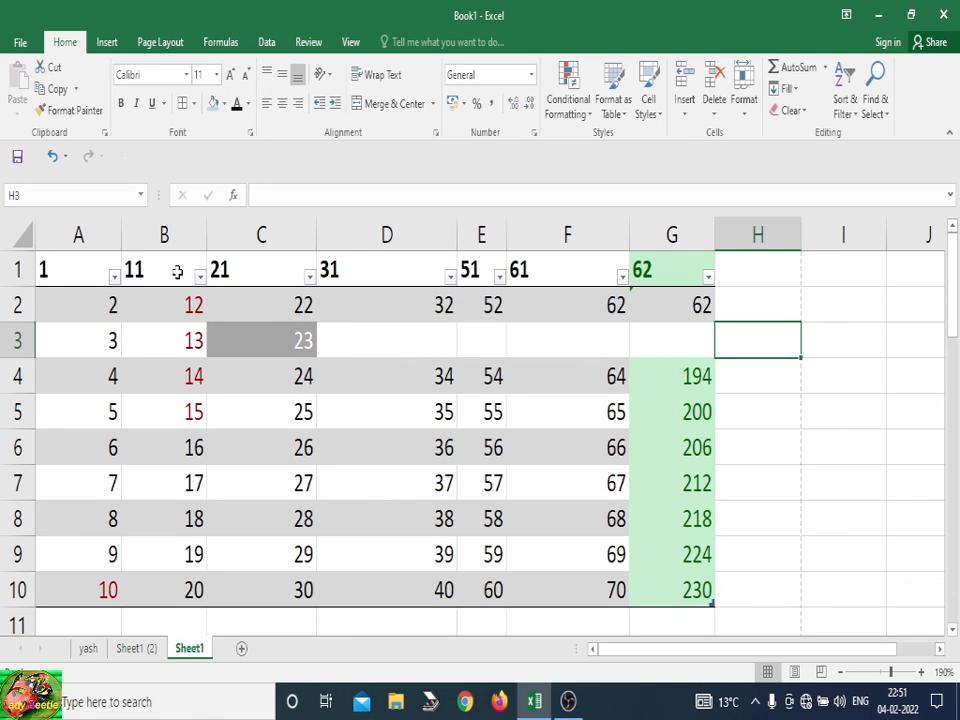
{"action": "left_click", "coordinate": [114, 277]}
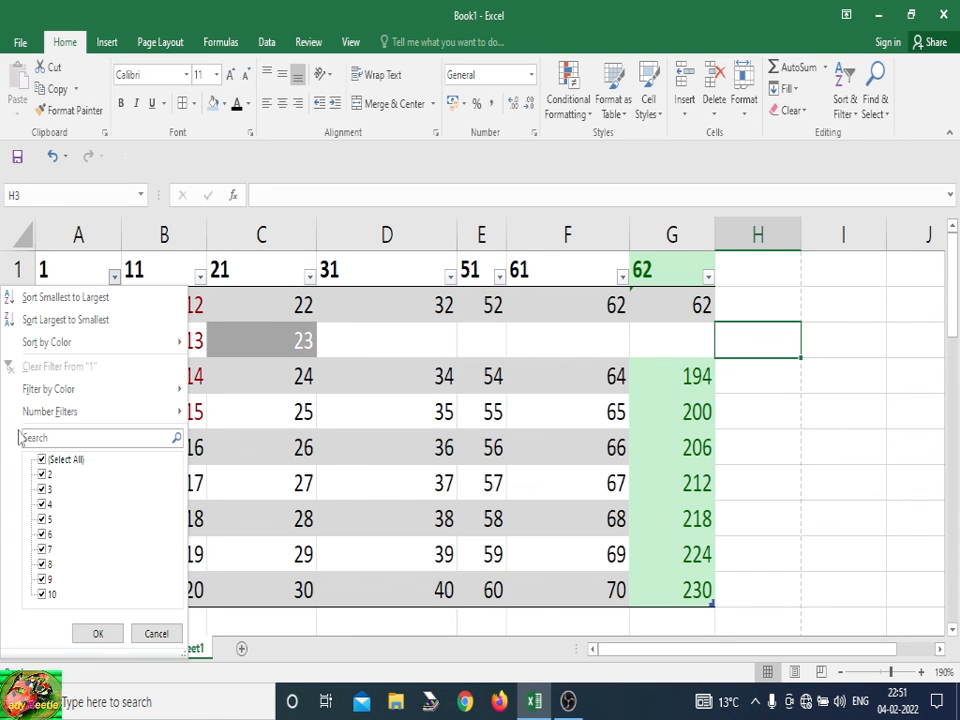
{"action": "left_click", "coordinate": [42, 460]}
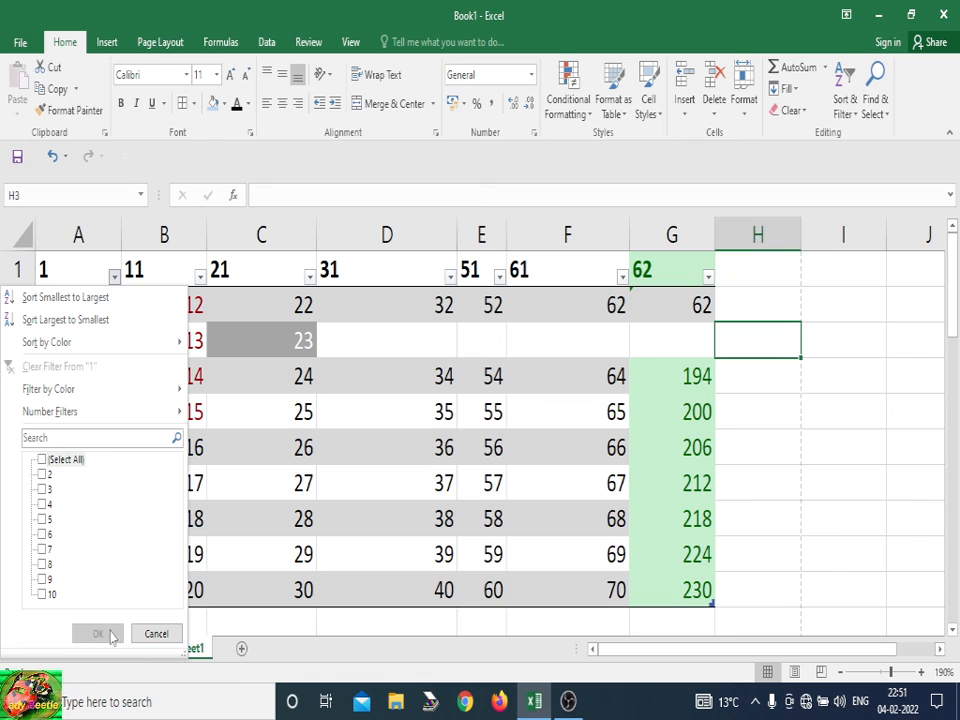
{"action": "left_click", "coordinate": [155, 633]}
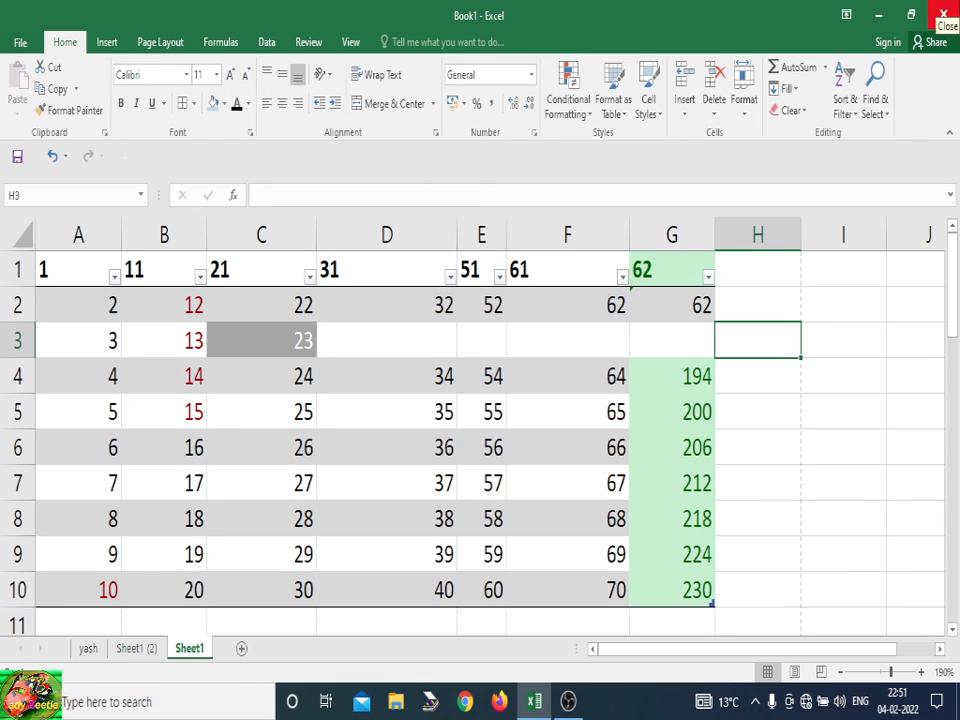
- Close the Book1 workbook
{"action": "left_click", "coordinate": [944, 14]}
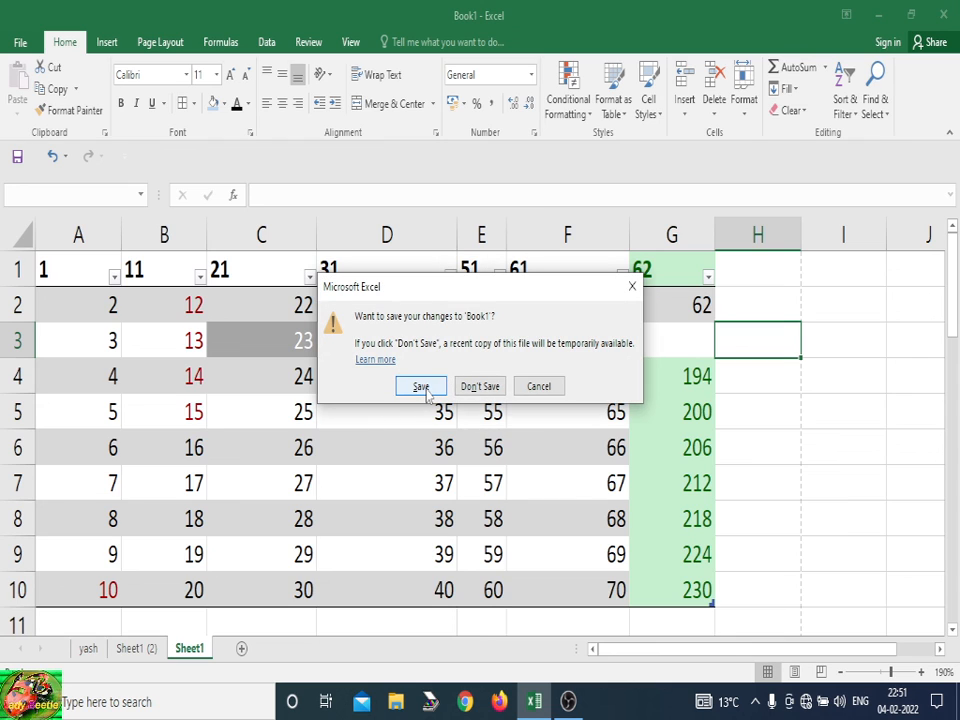
{"action": "left_click", "coordinate": [537, 387]}
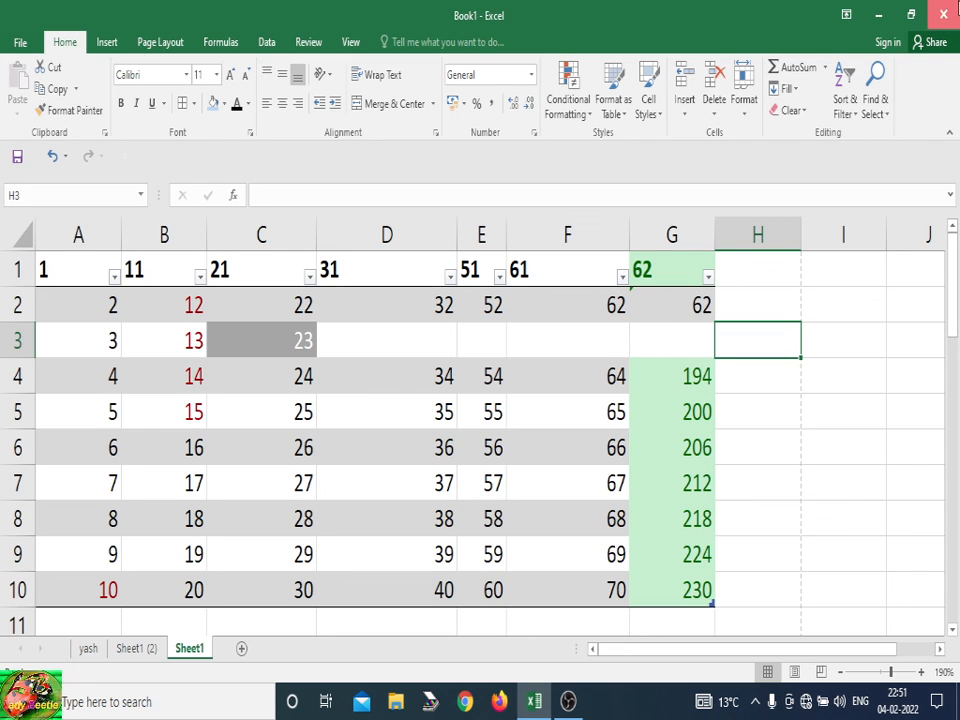
{"action": "left_click", "coordinate": [943, 14]}
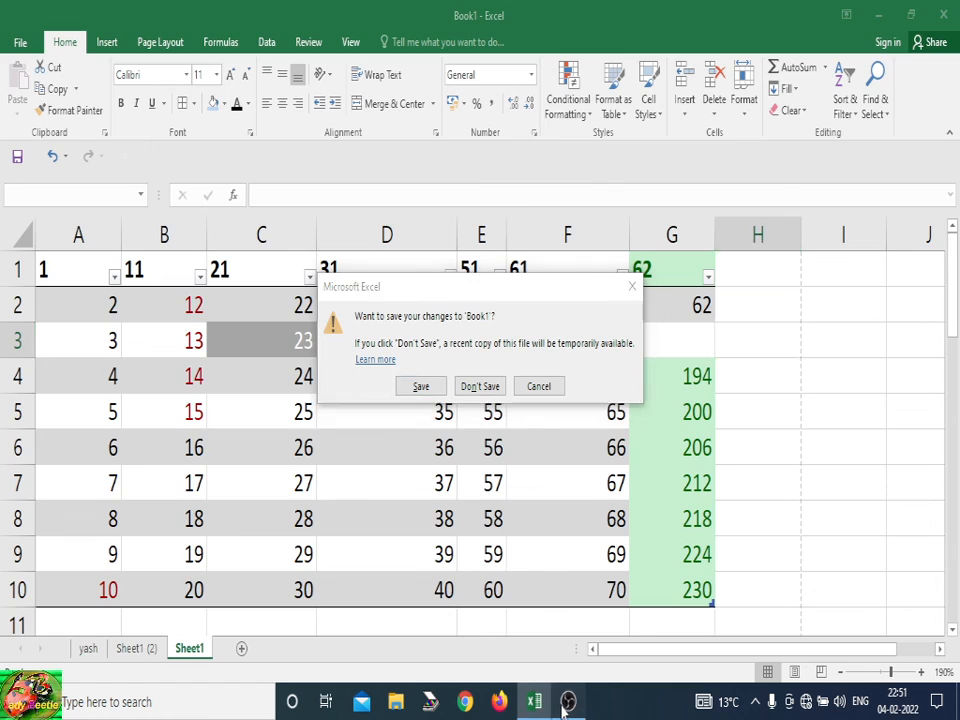